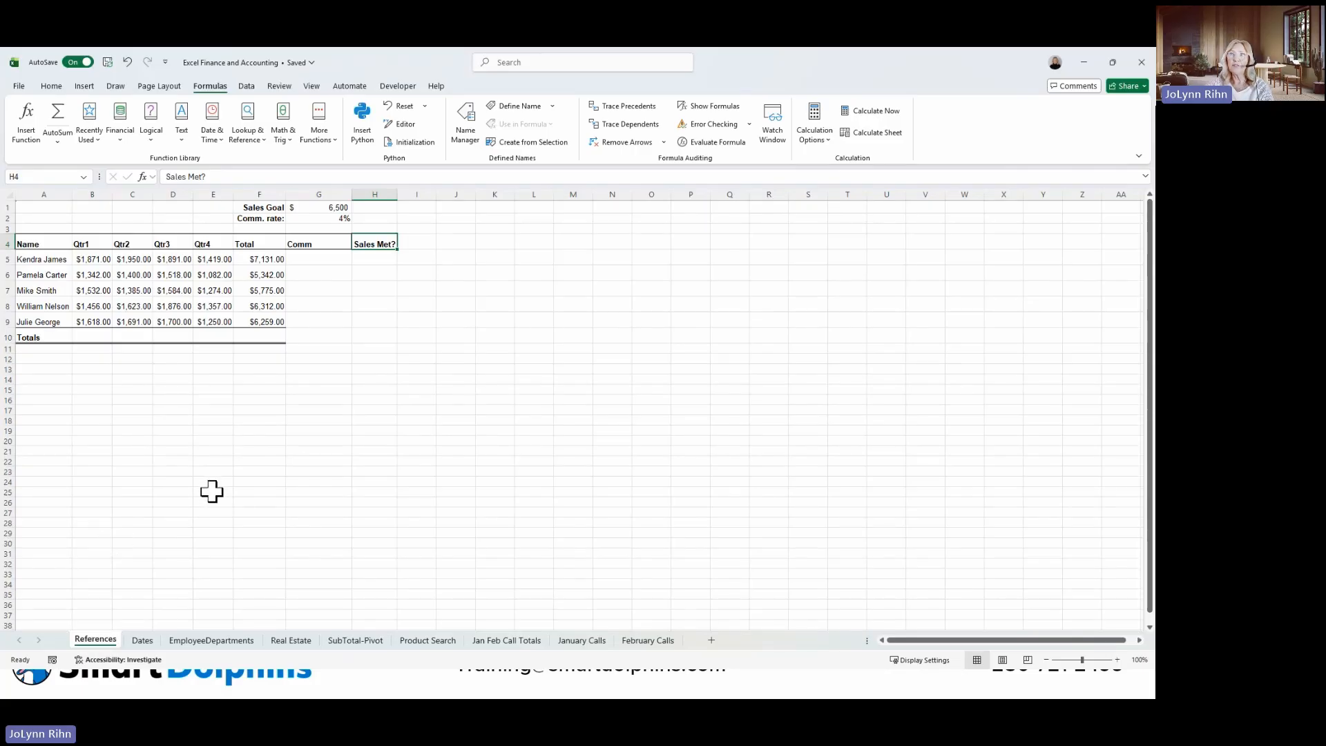
Name the commission rate cell G2 CommissionRate.
click(334, 217)
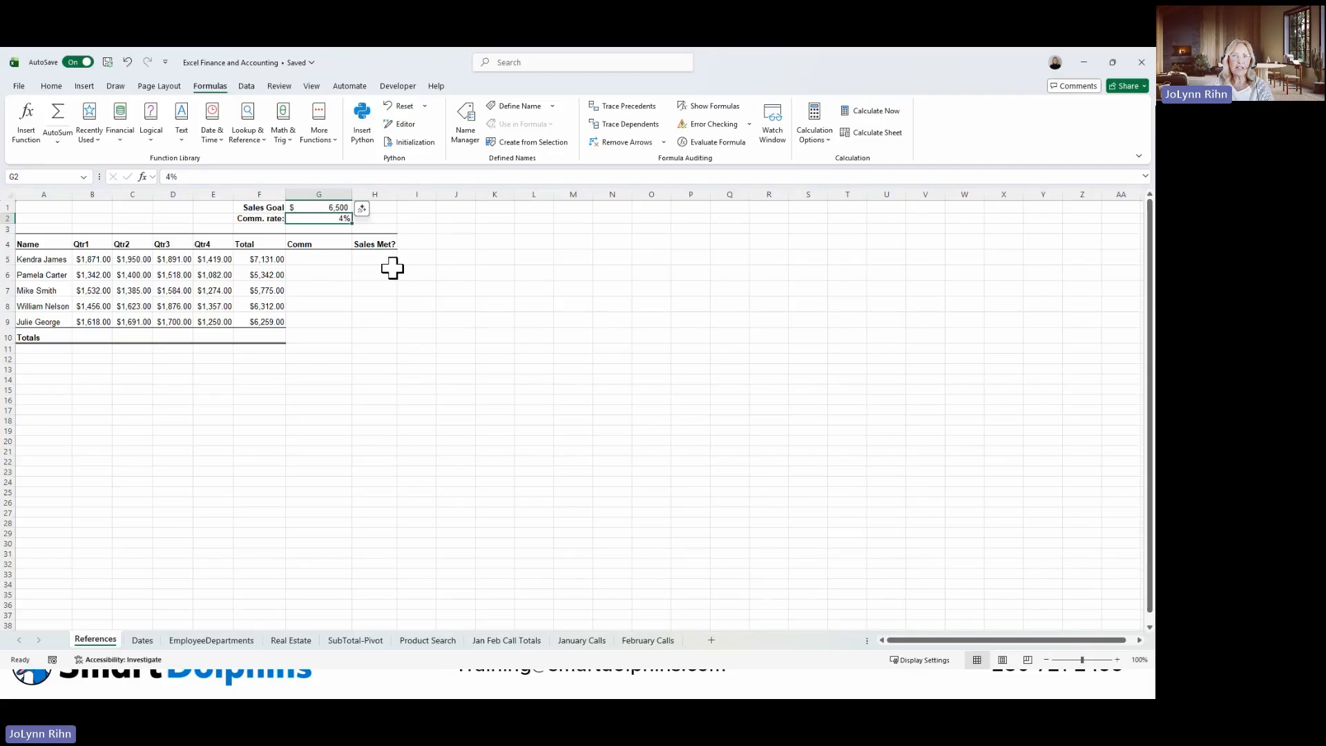
click(33, 178)
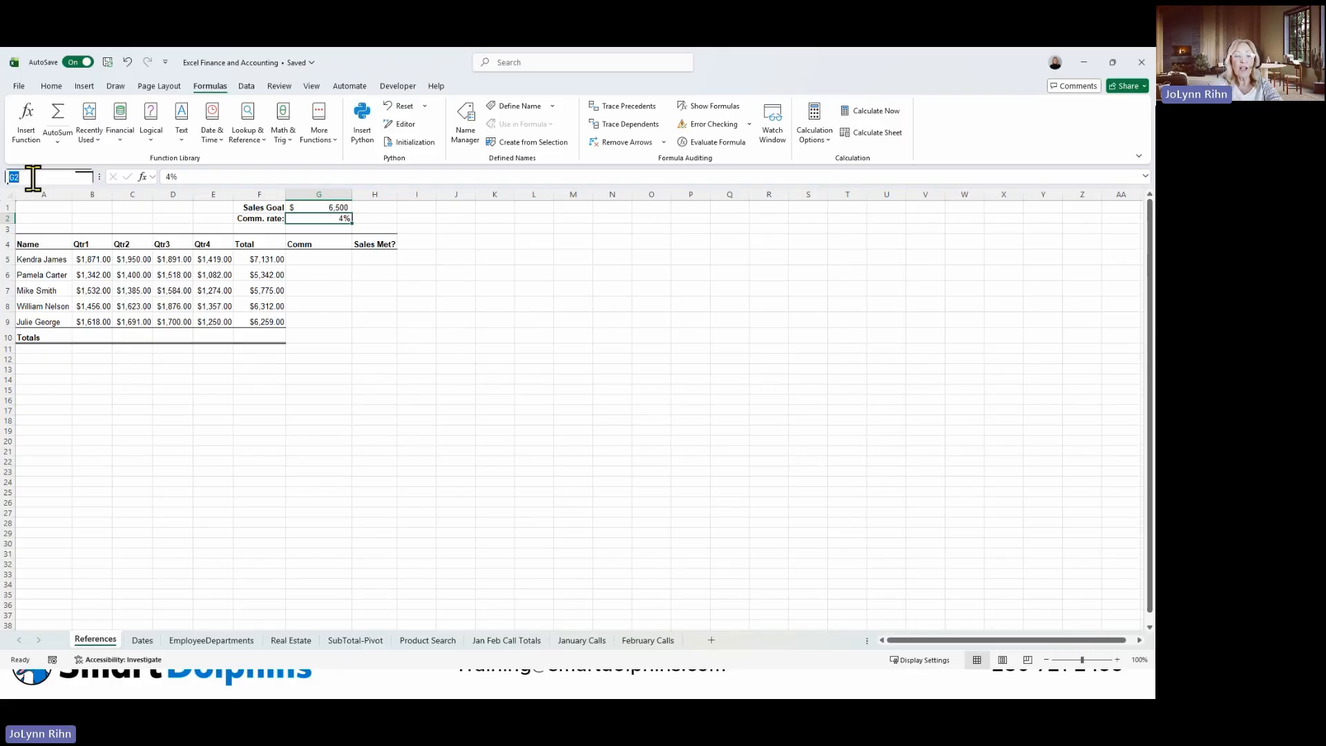
text(CommissionRate)
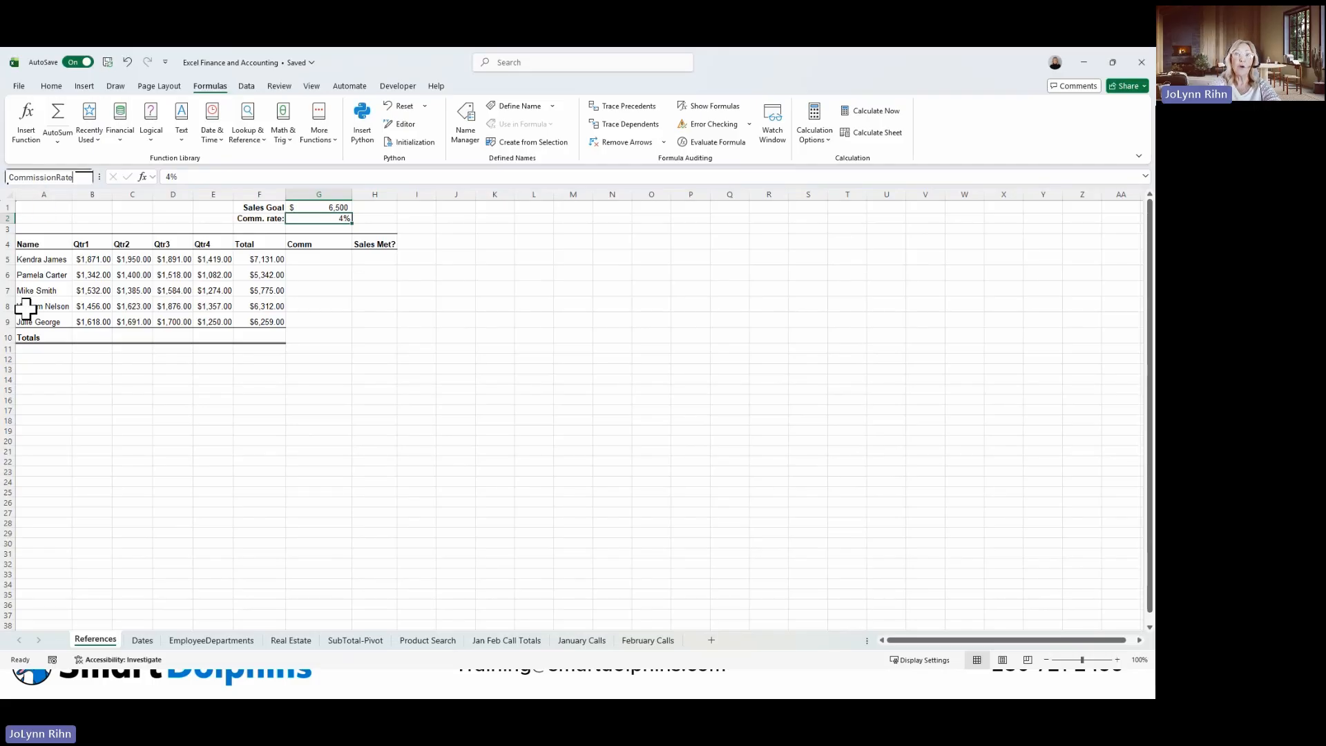
key(Return)
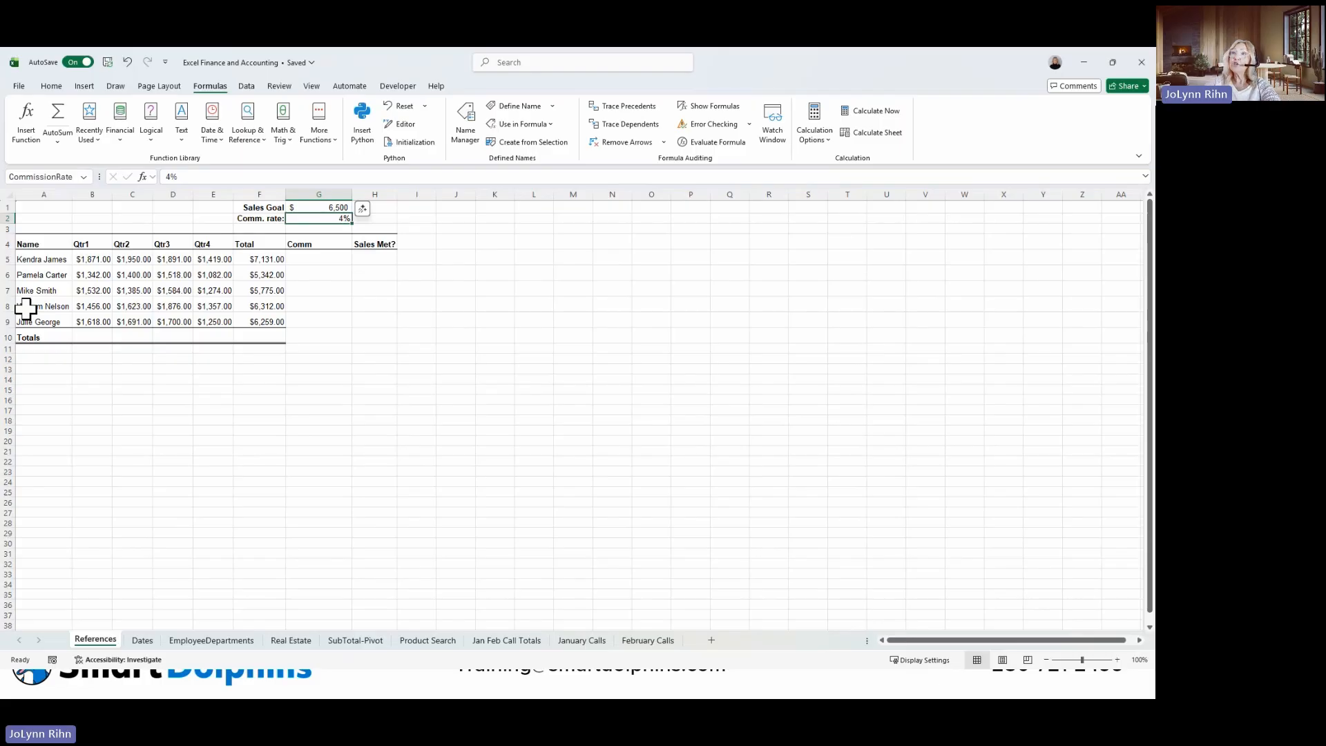
Calculate commission in G5 with =F5*CommissionRate and fill the formula down to G9.
click(332, 258)
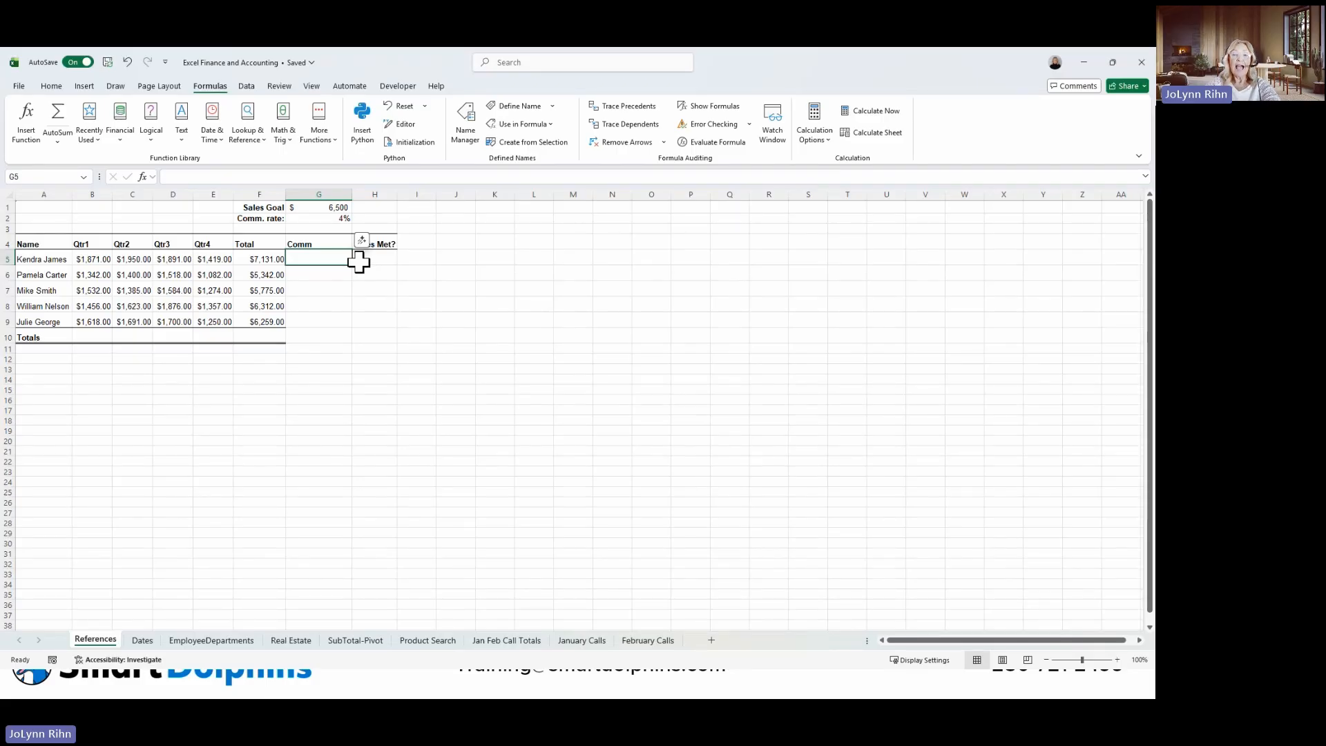
text(=)
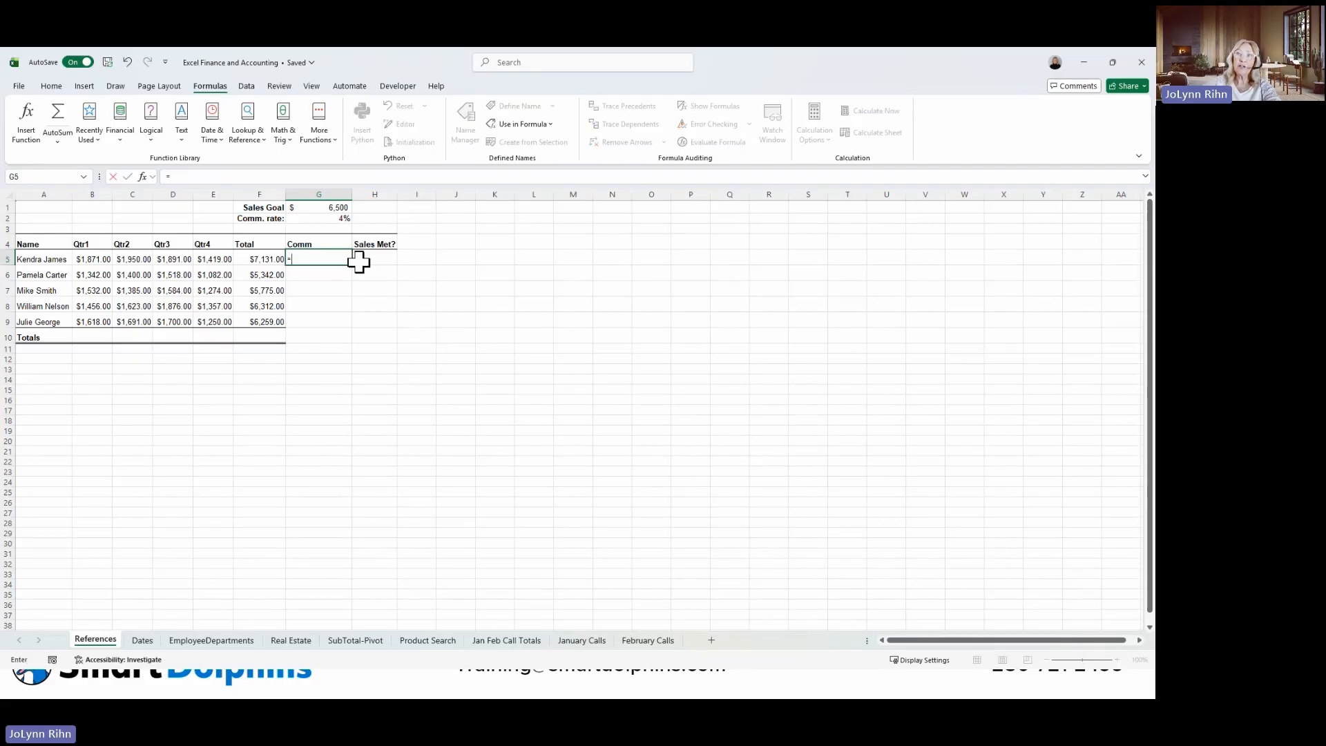
click(261, 259)
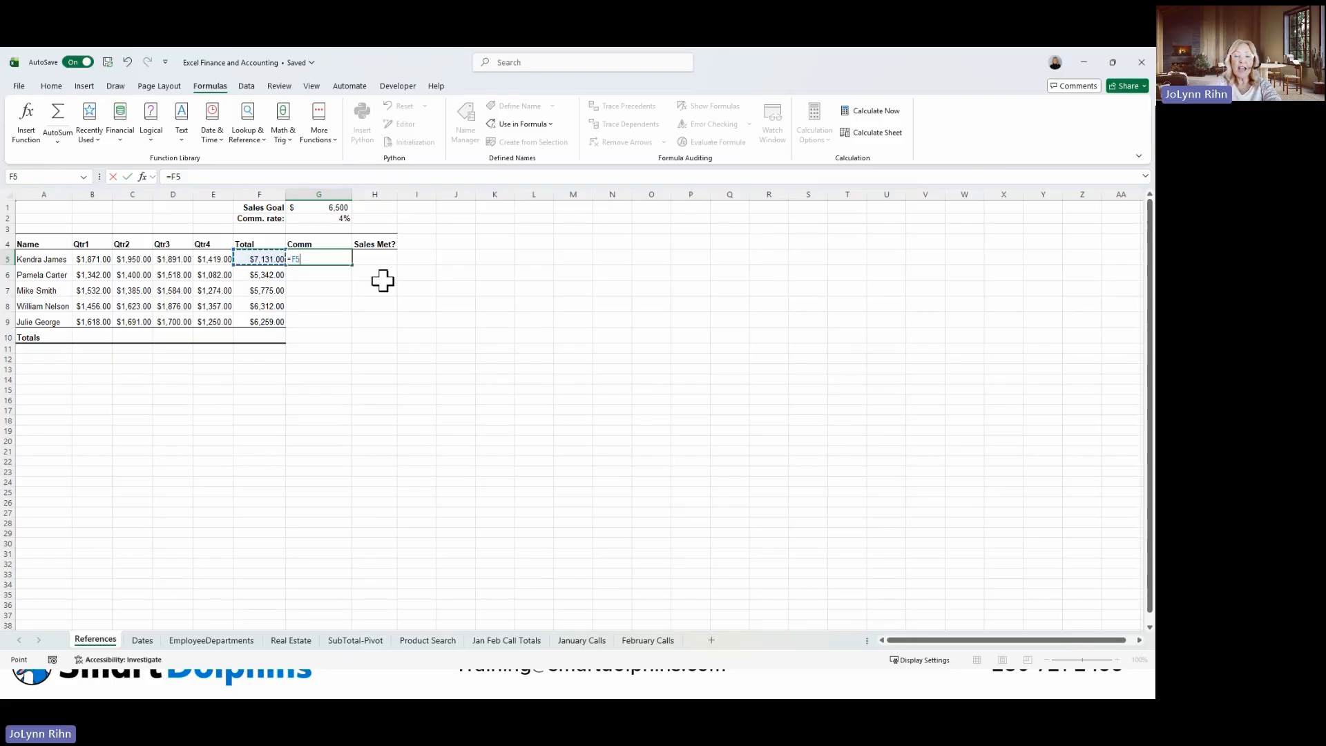
text(*)
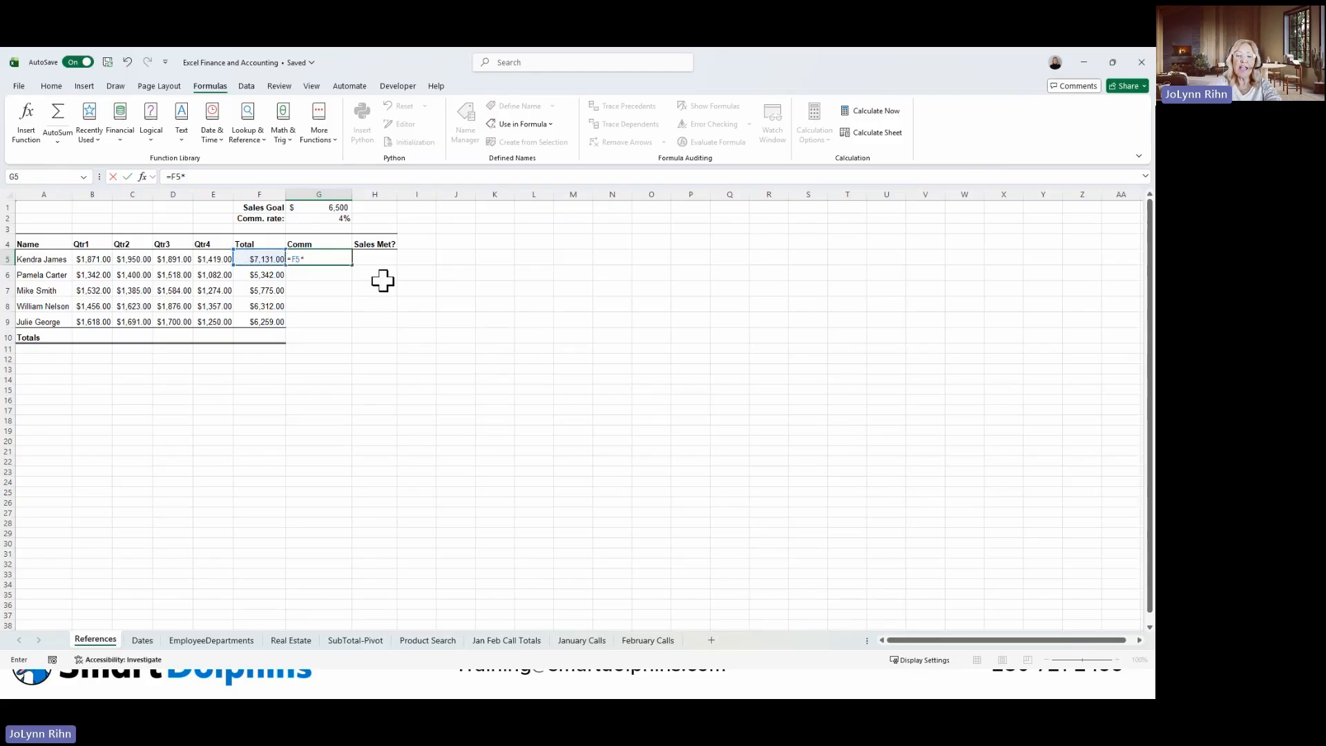
click(337, 218)
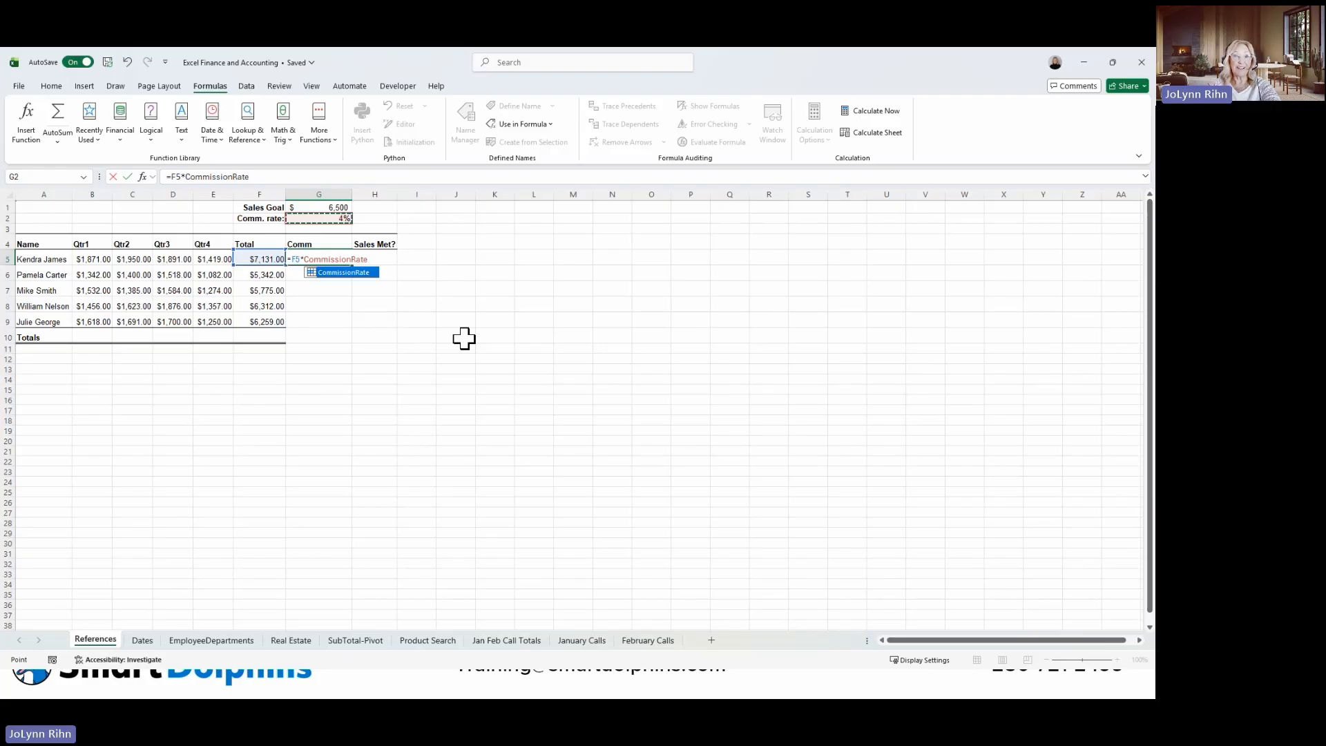
key(ctrl+Return)
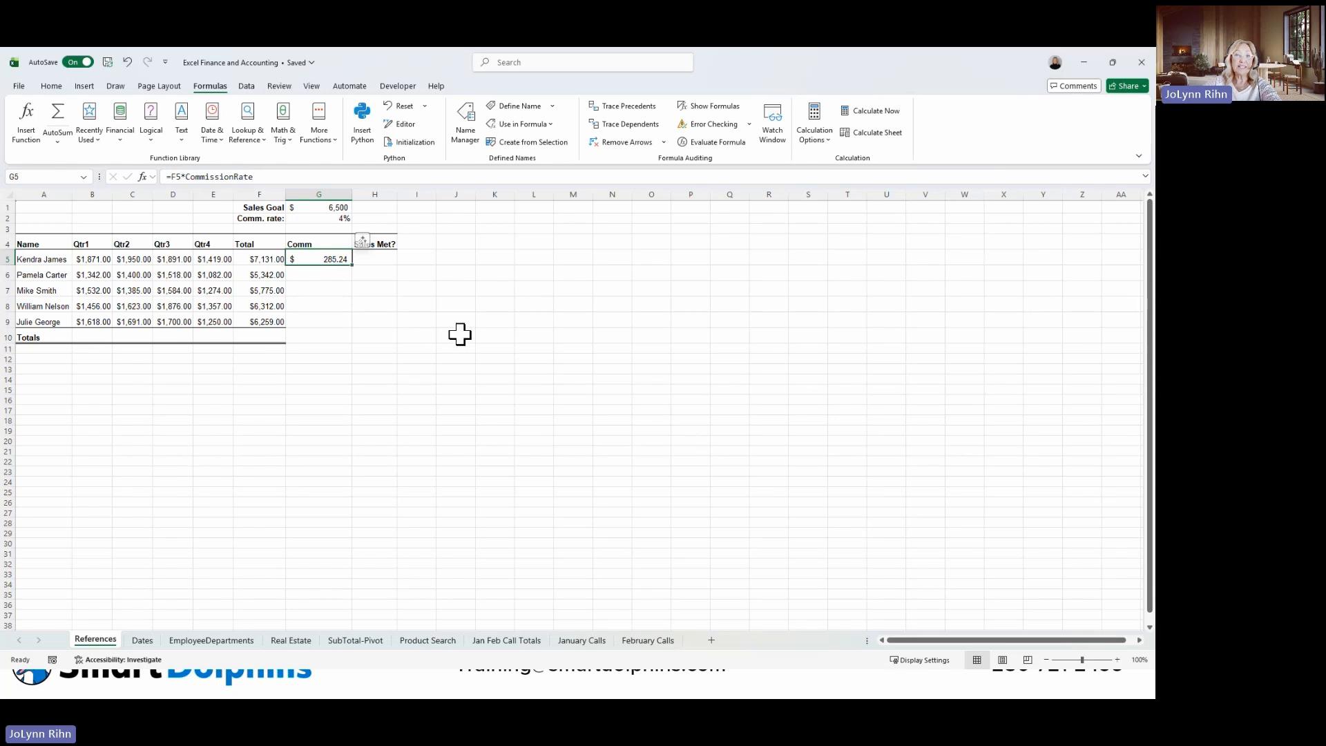
drag(351, 264, 352, 327)
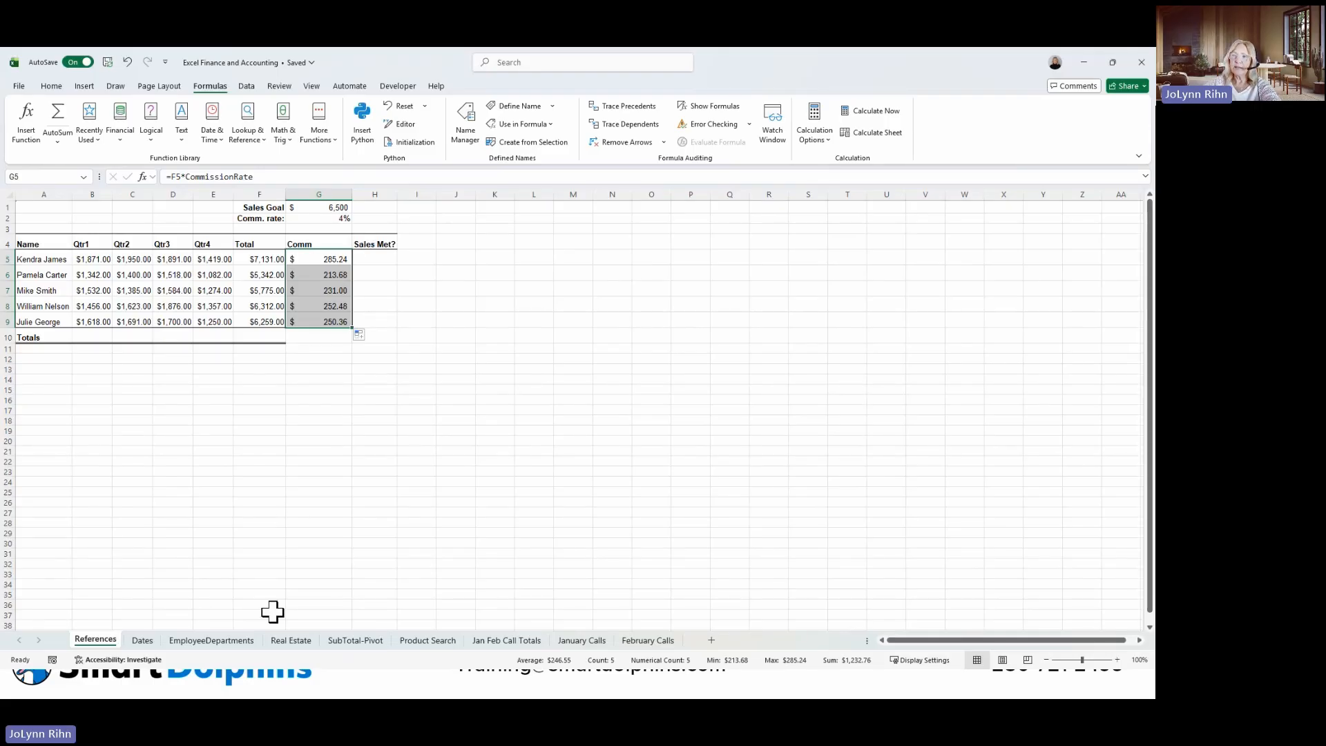
On the EmployeeDepartments sheet, create named ranges for the whole employee table using only the top row as names.
click(217, 642)
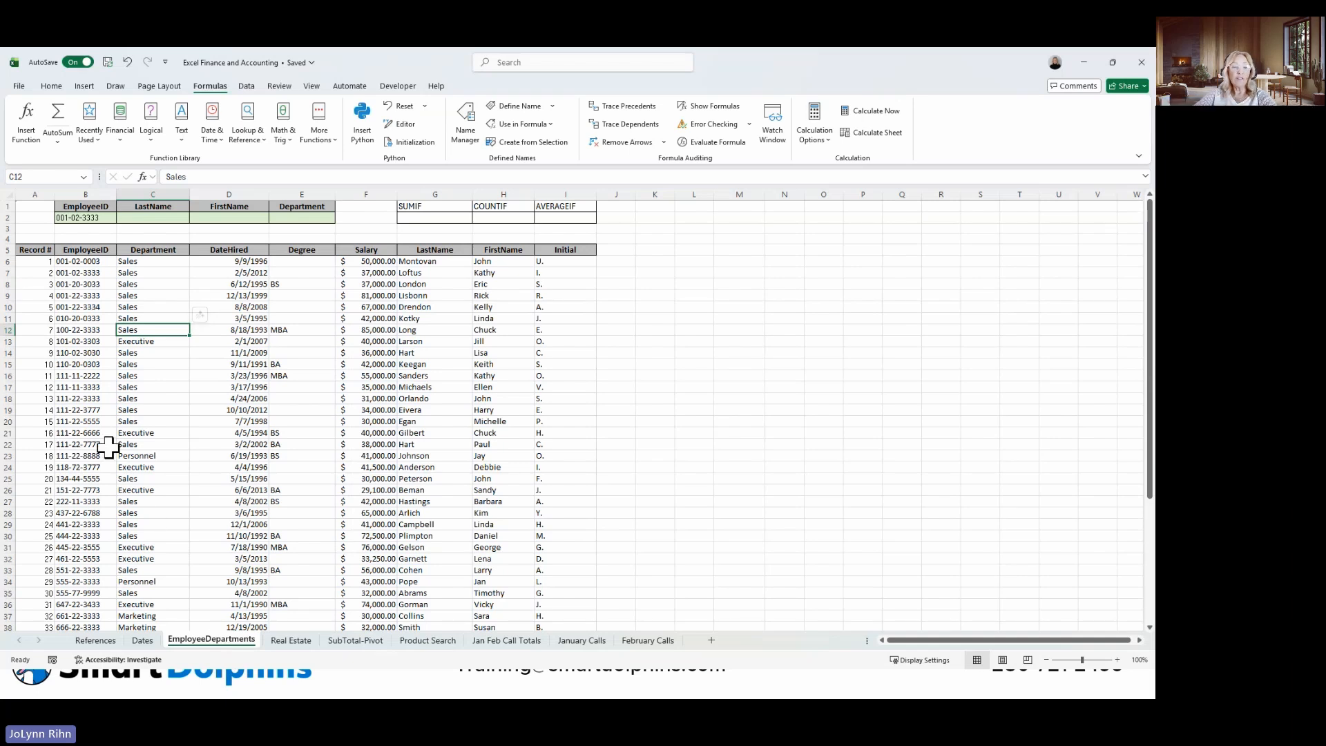
key(ctrl+a)
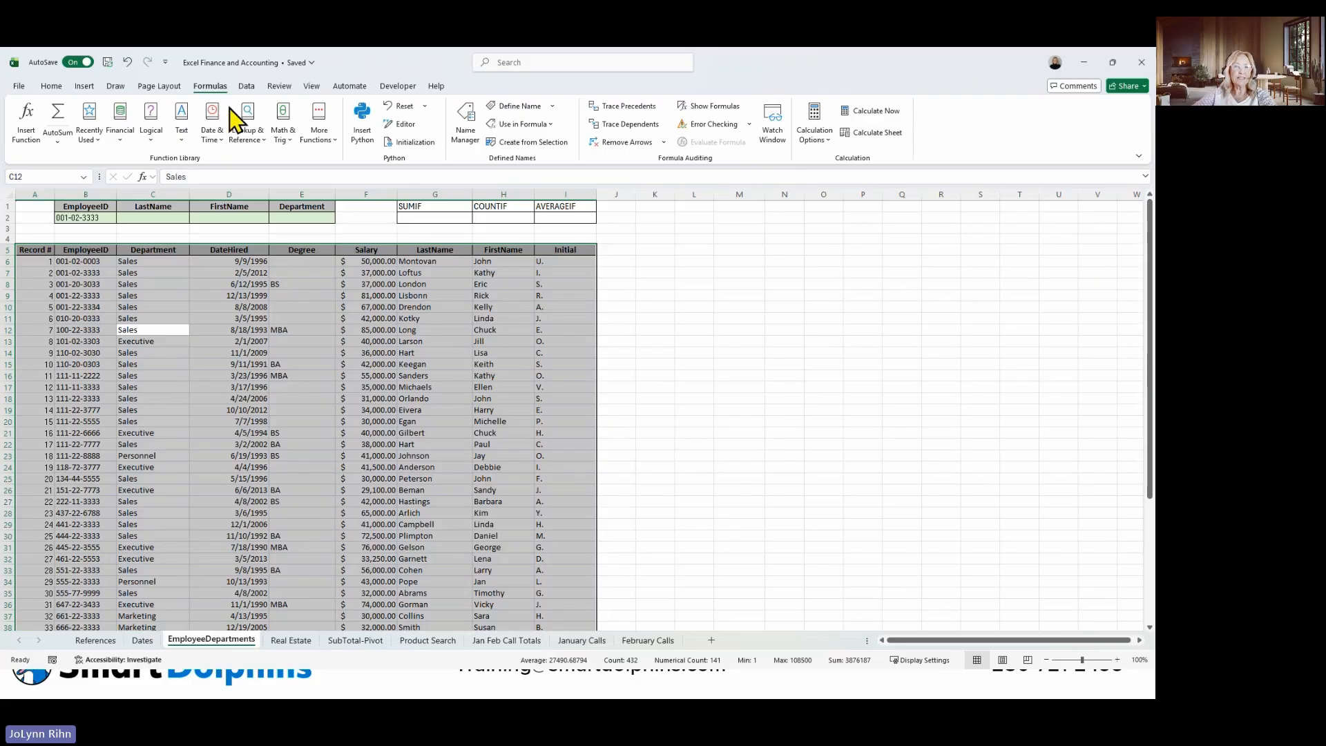
click(527, 145)
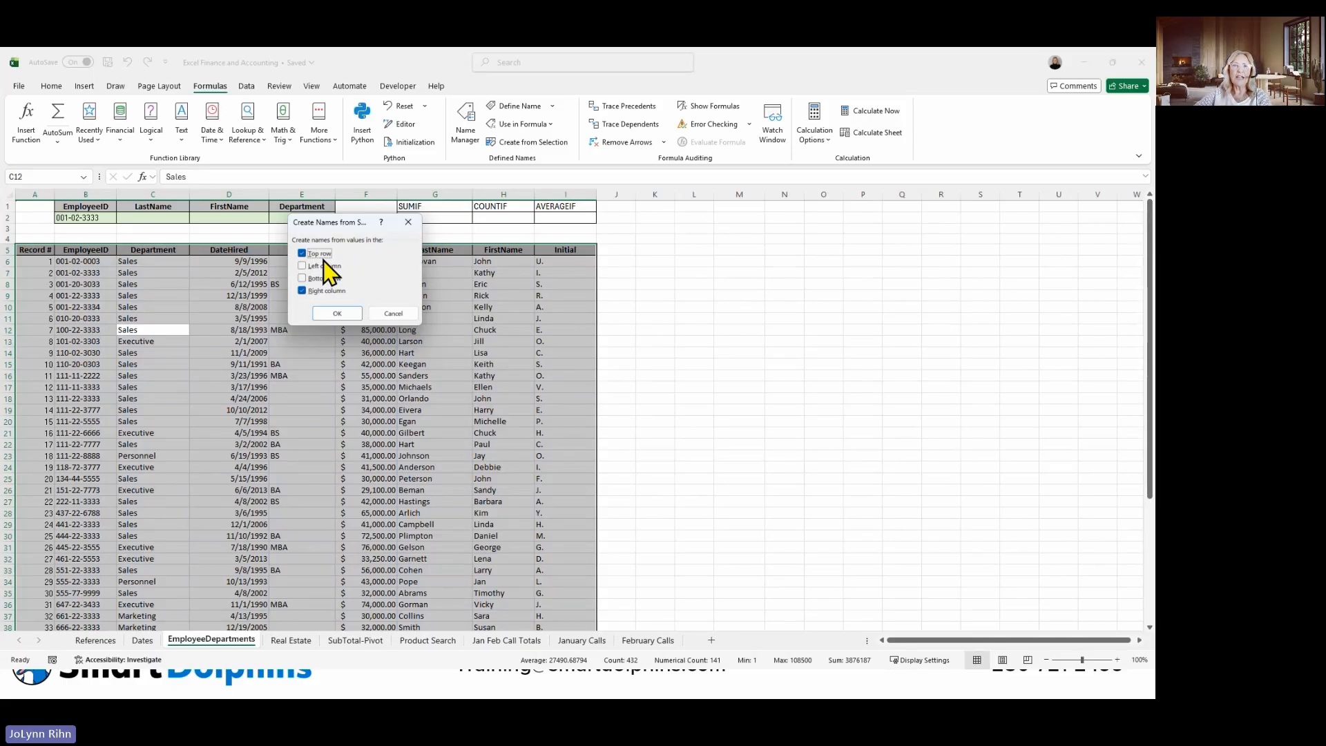
click(315, 292)
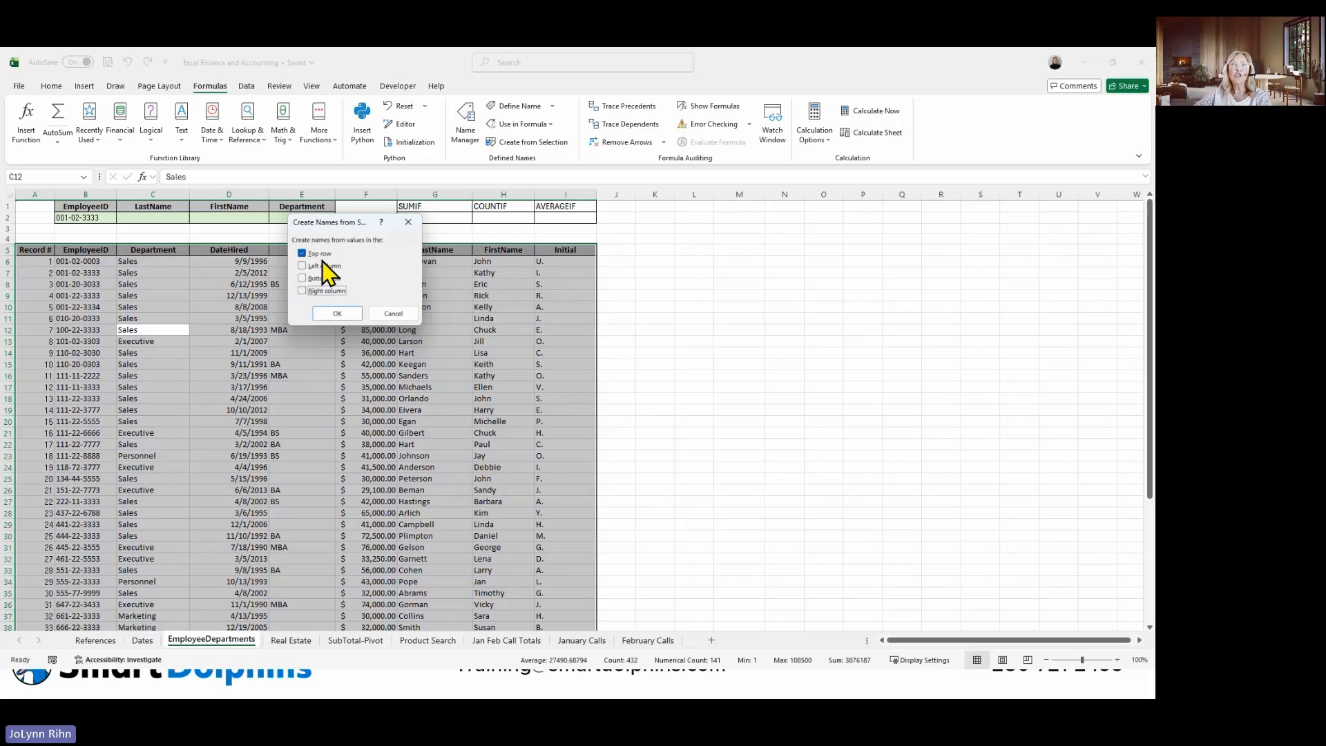
click(339, 315)
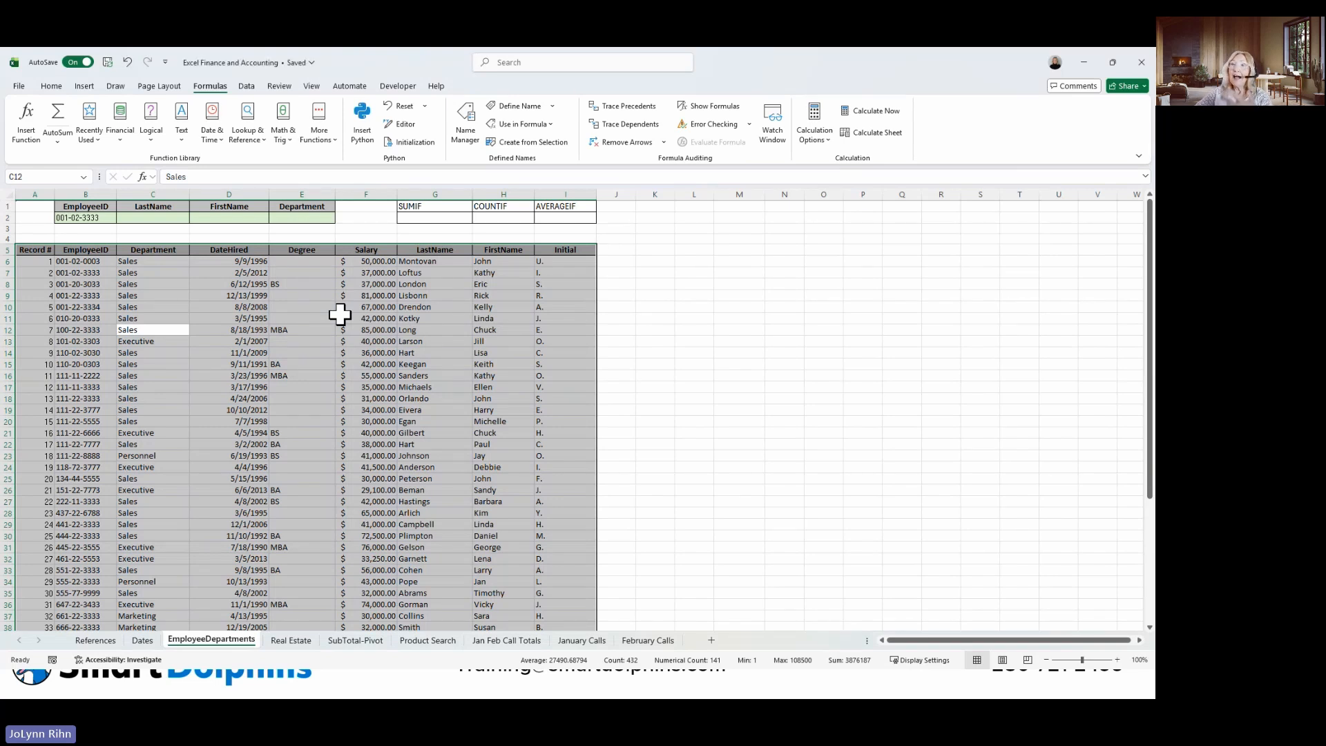
click(379, 307)
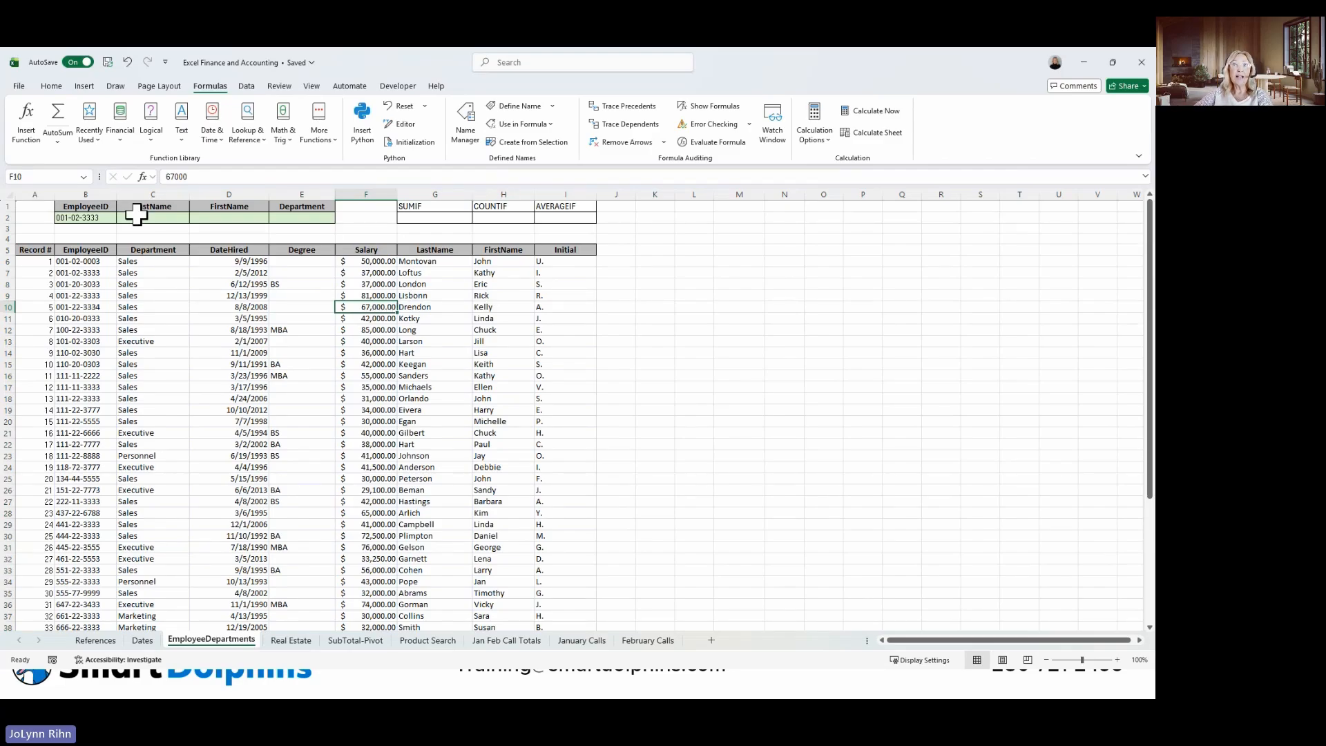
Jump to the named ranges CommissionRate and Department, and review the full extent of the Department range.
click(82, 177)
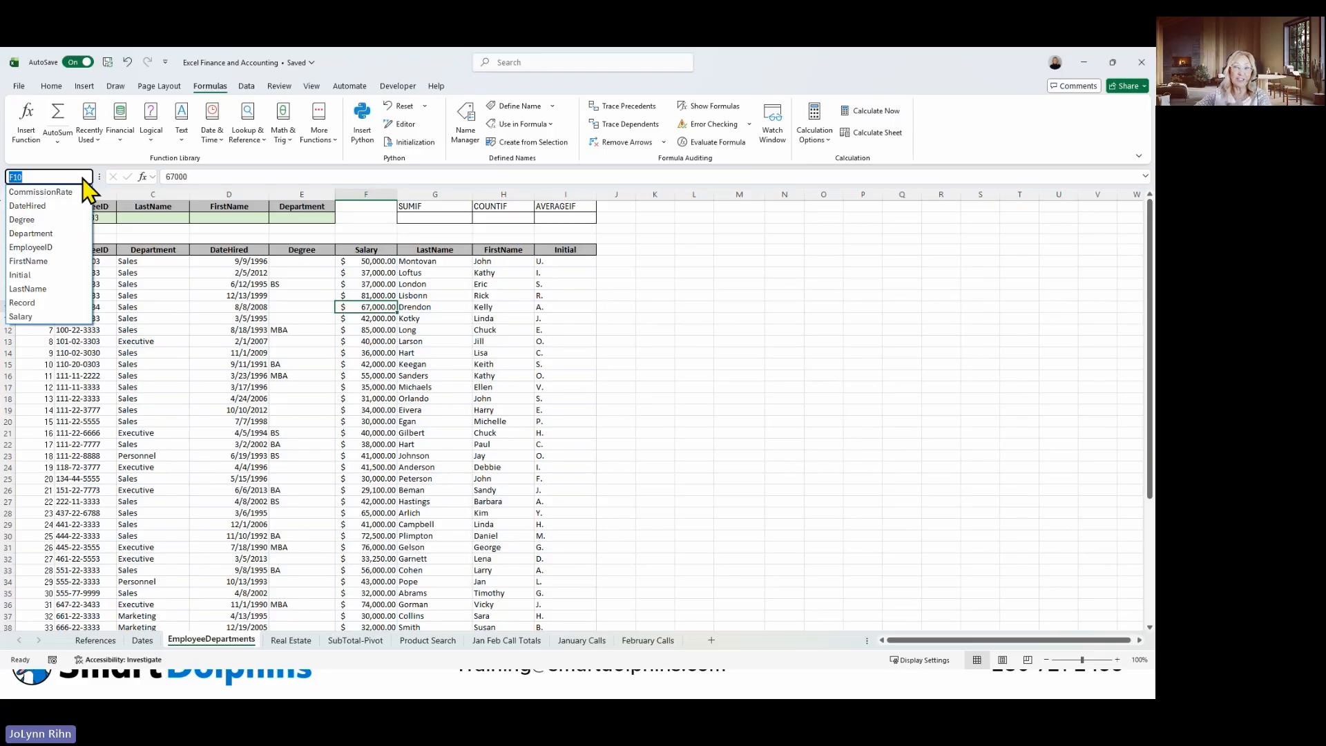
click(58, 193)
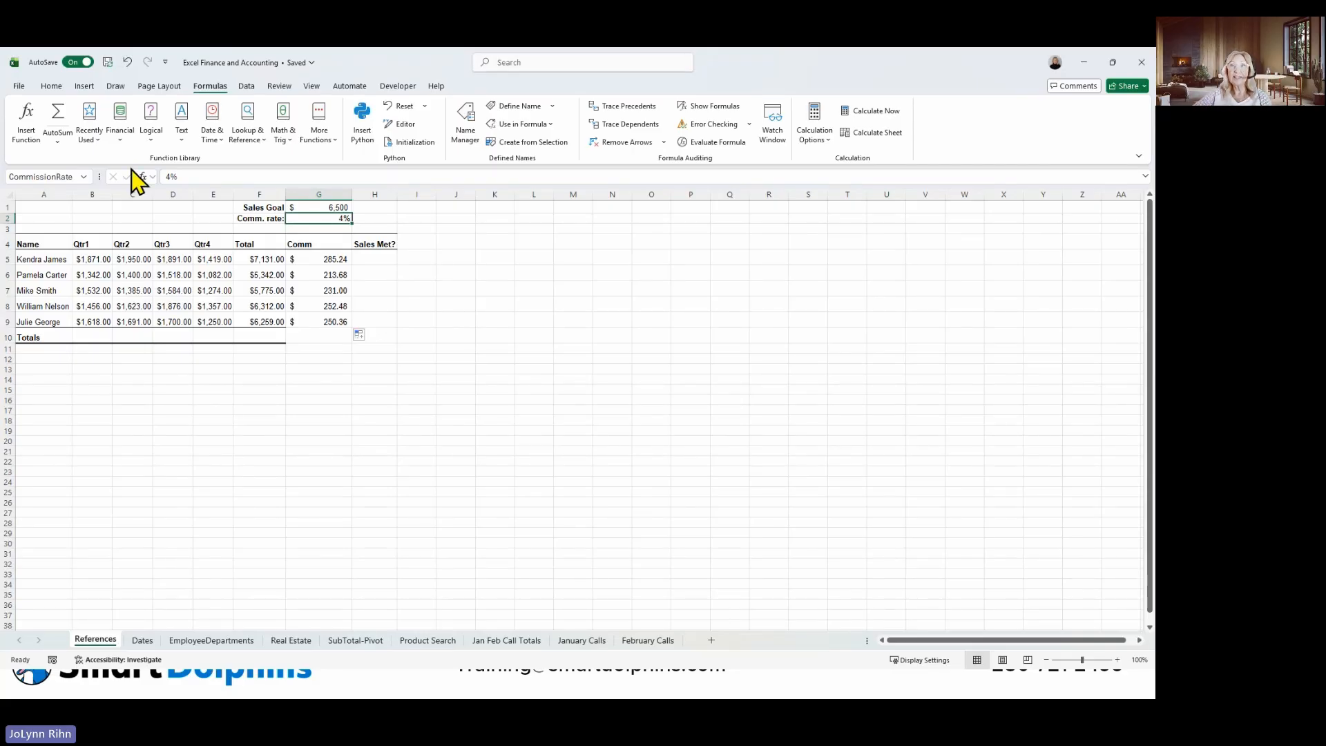
click(83, 177)
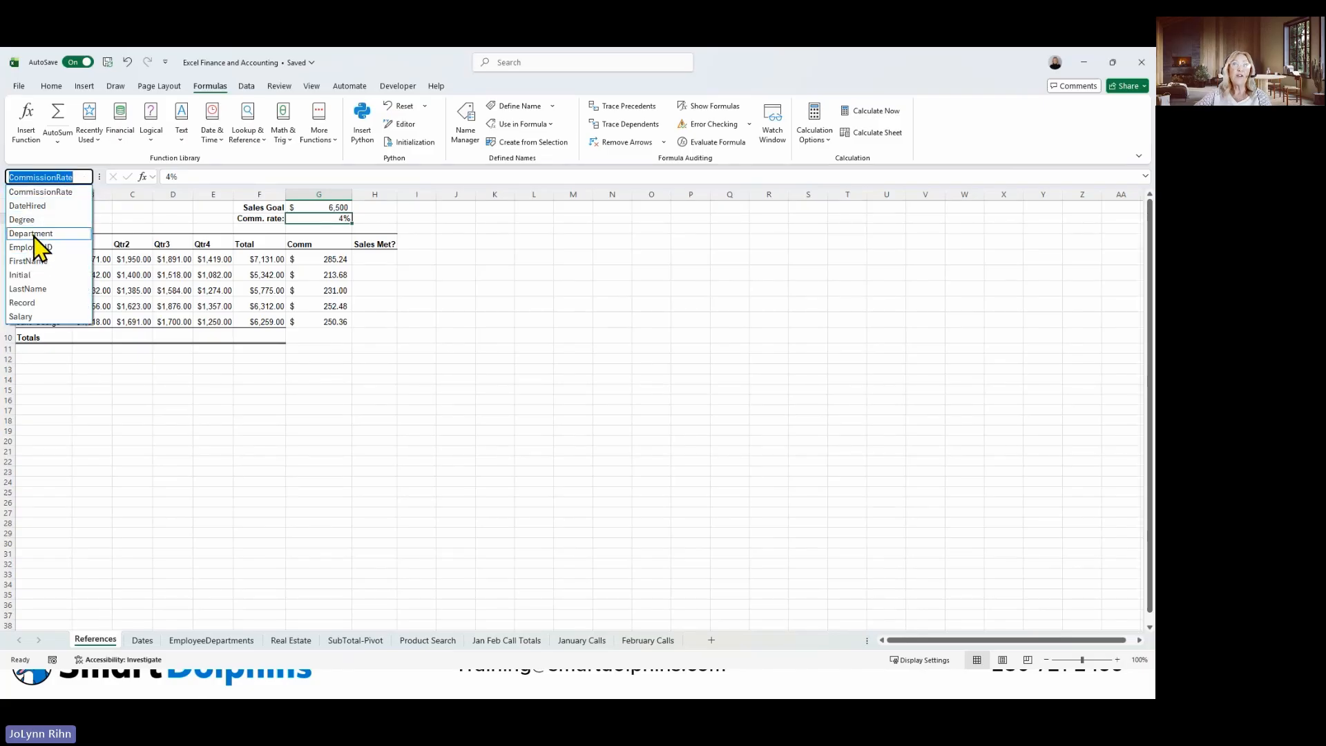
click(41, 235)
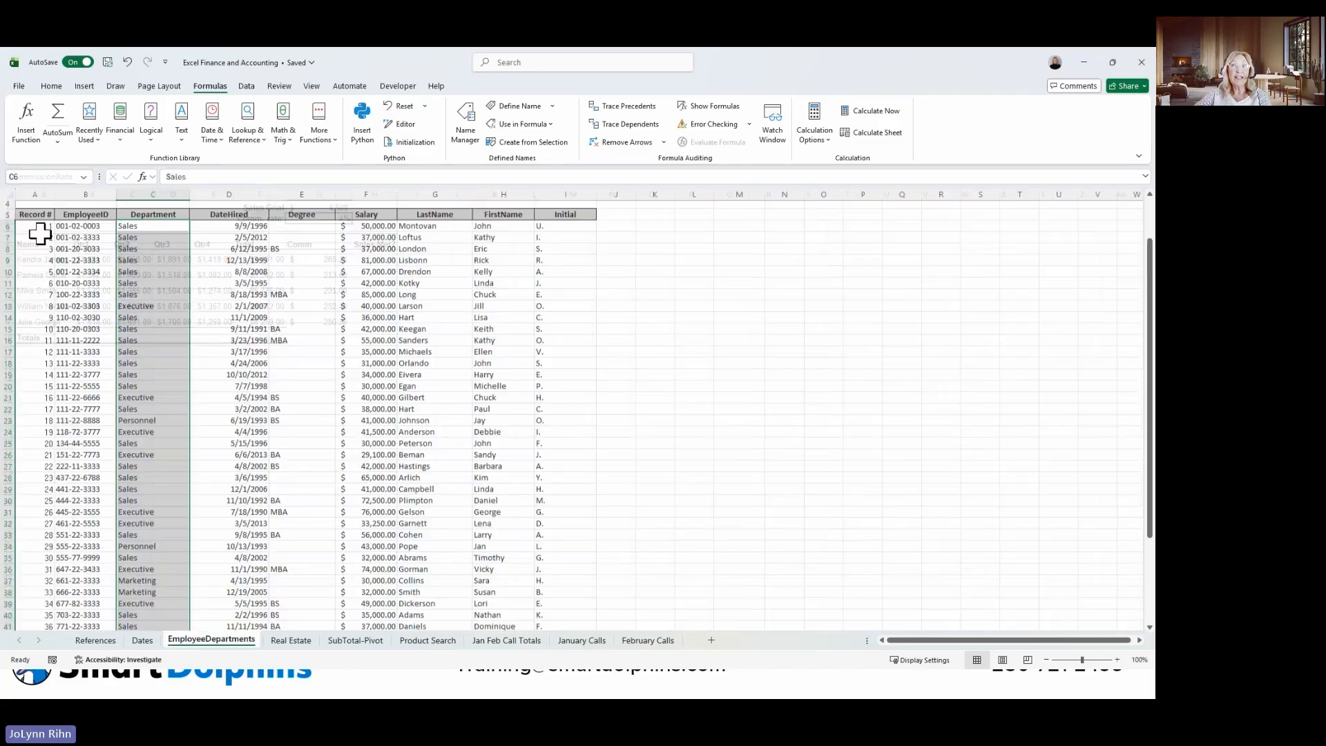
scroll(163, 274, up, 2)
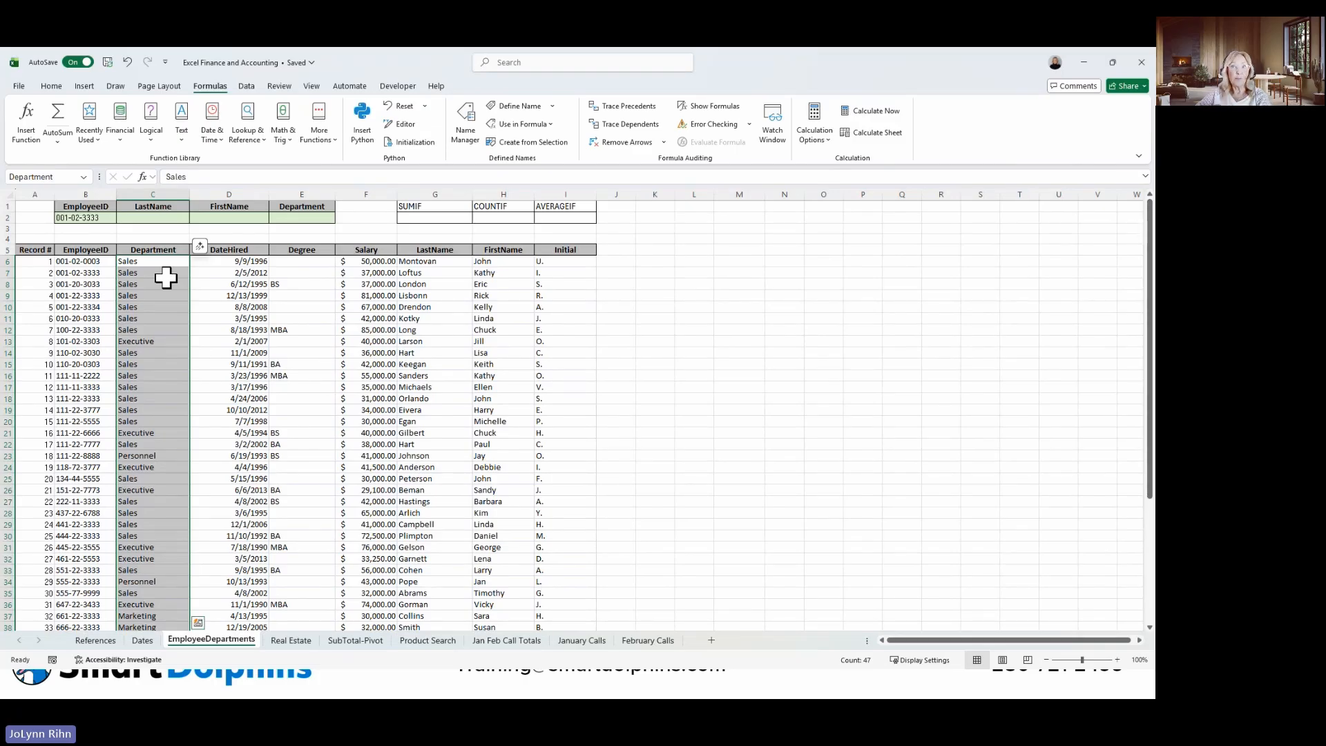
scroll(166, 278, down, 7)
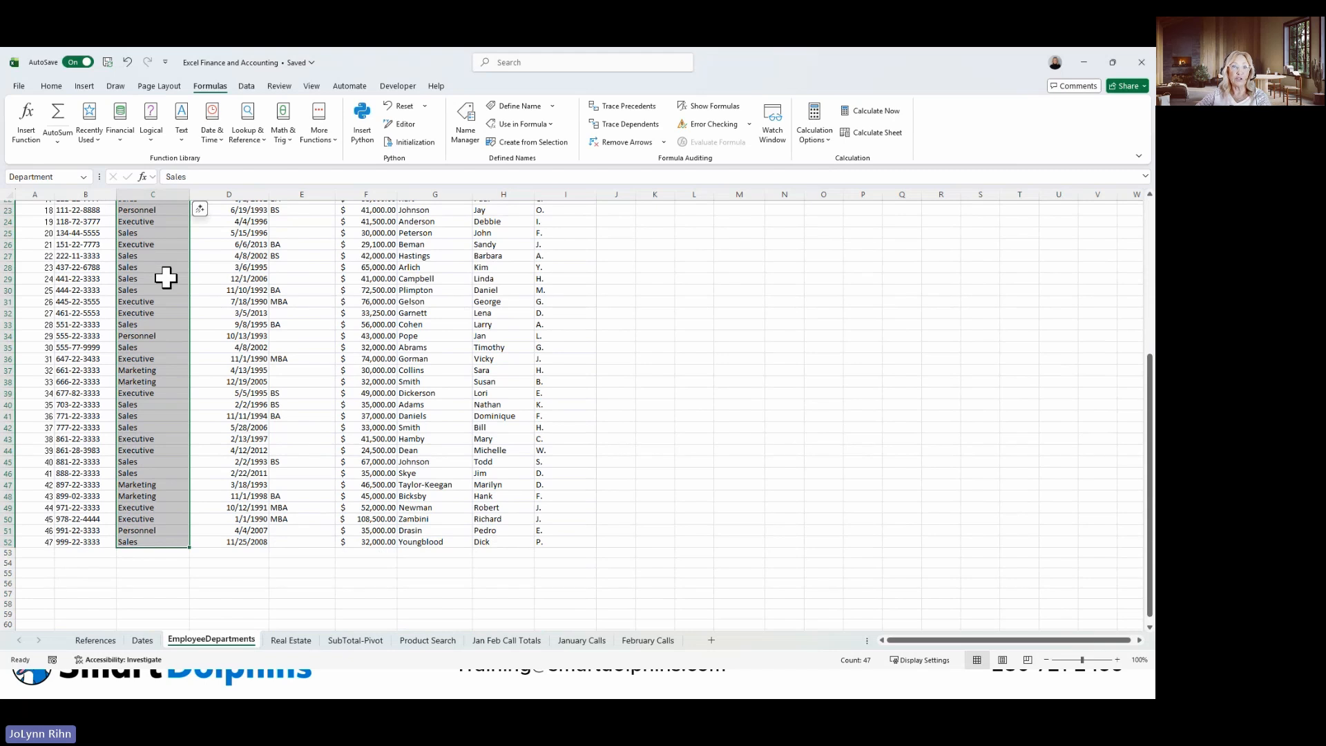
scroll(166, 277, up, 7)
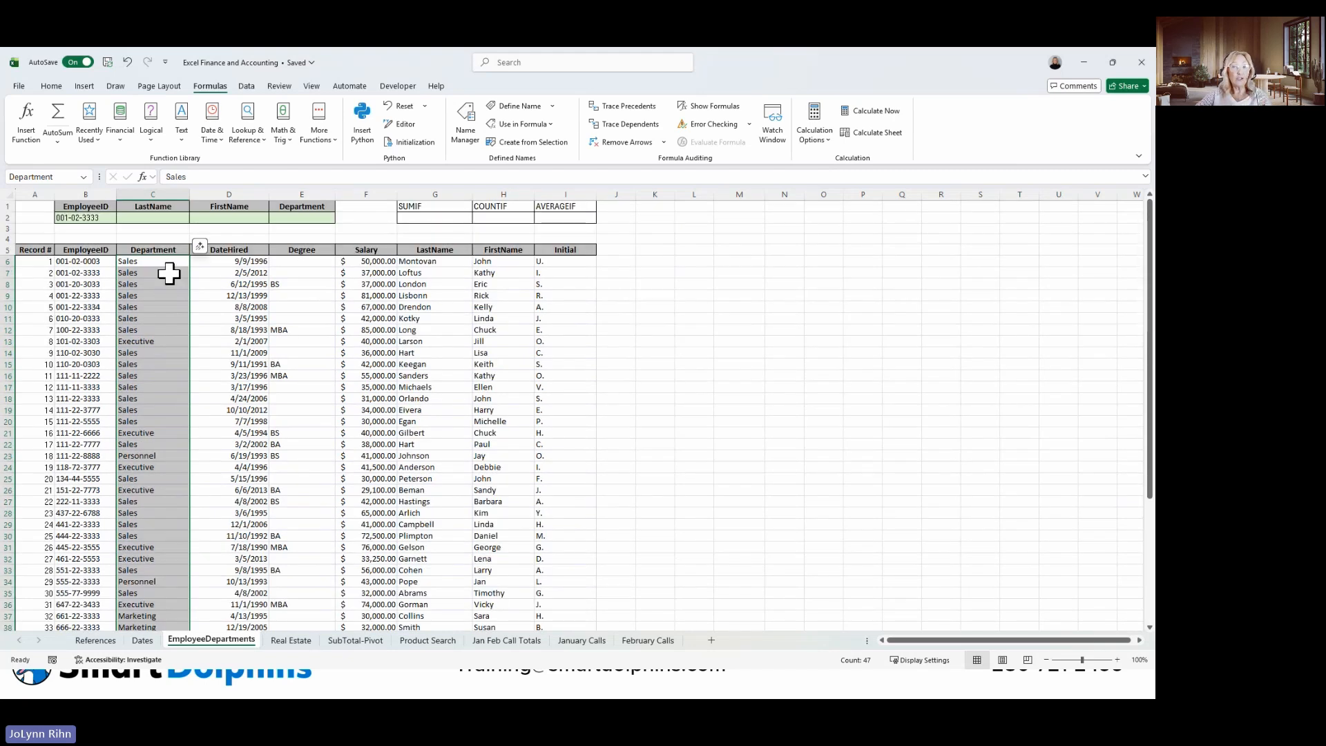
click(170, 272)
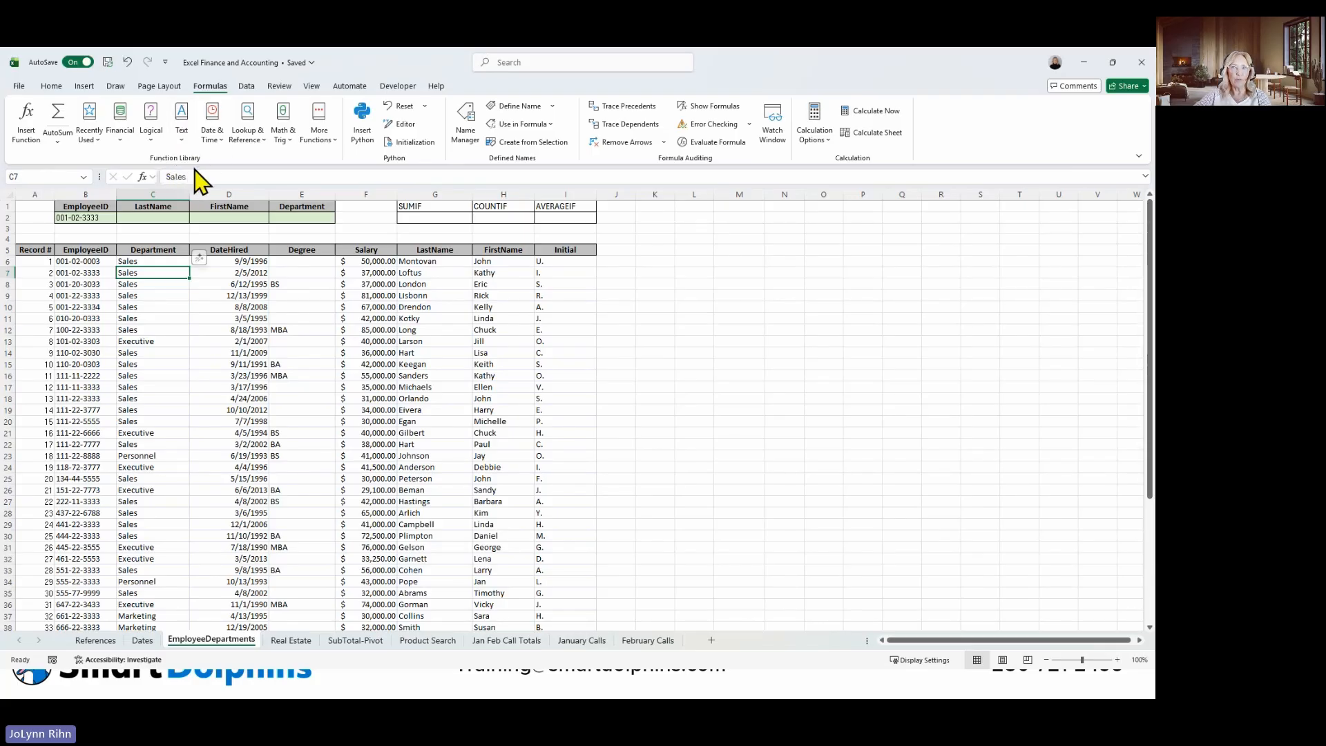
Open the help on Excel functions from the CUMPRINC description and browse the Financial functions category.
click(120, 131)
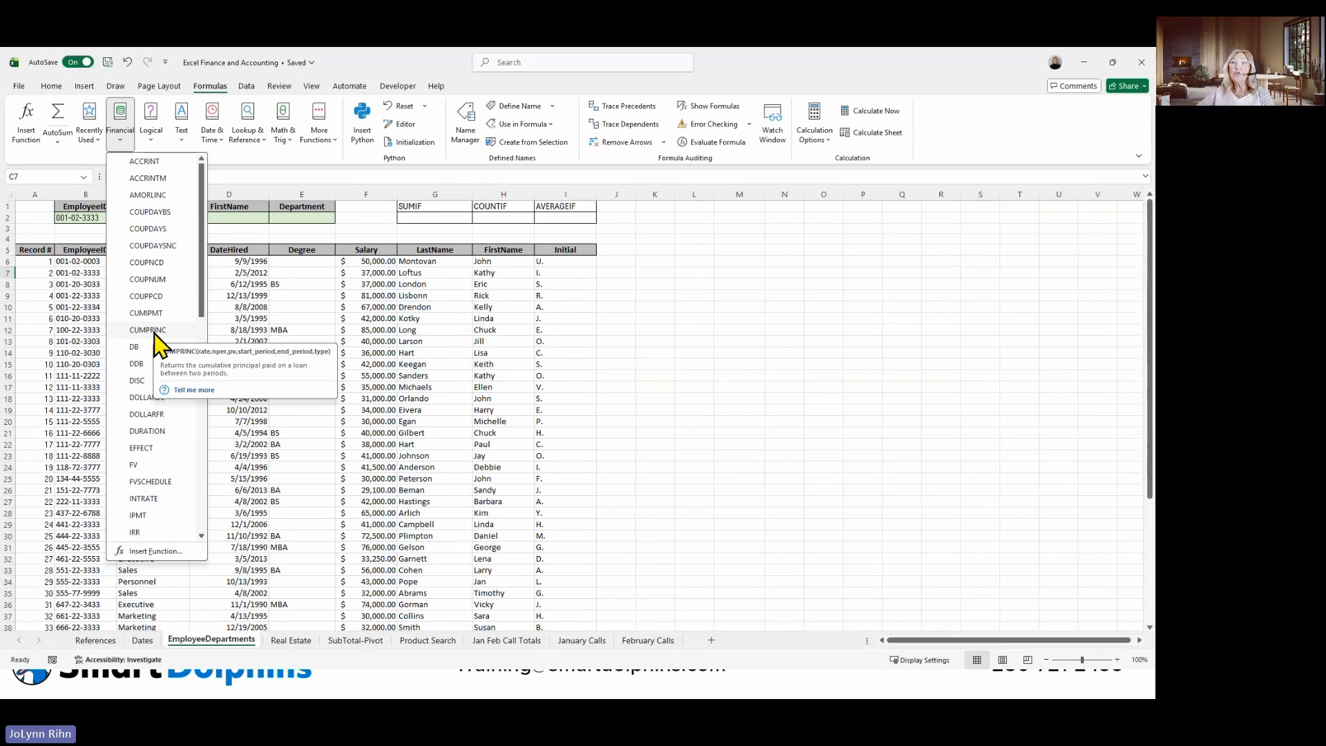
click(194, 391)
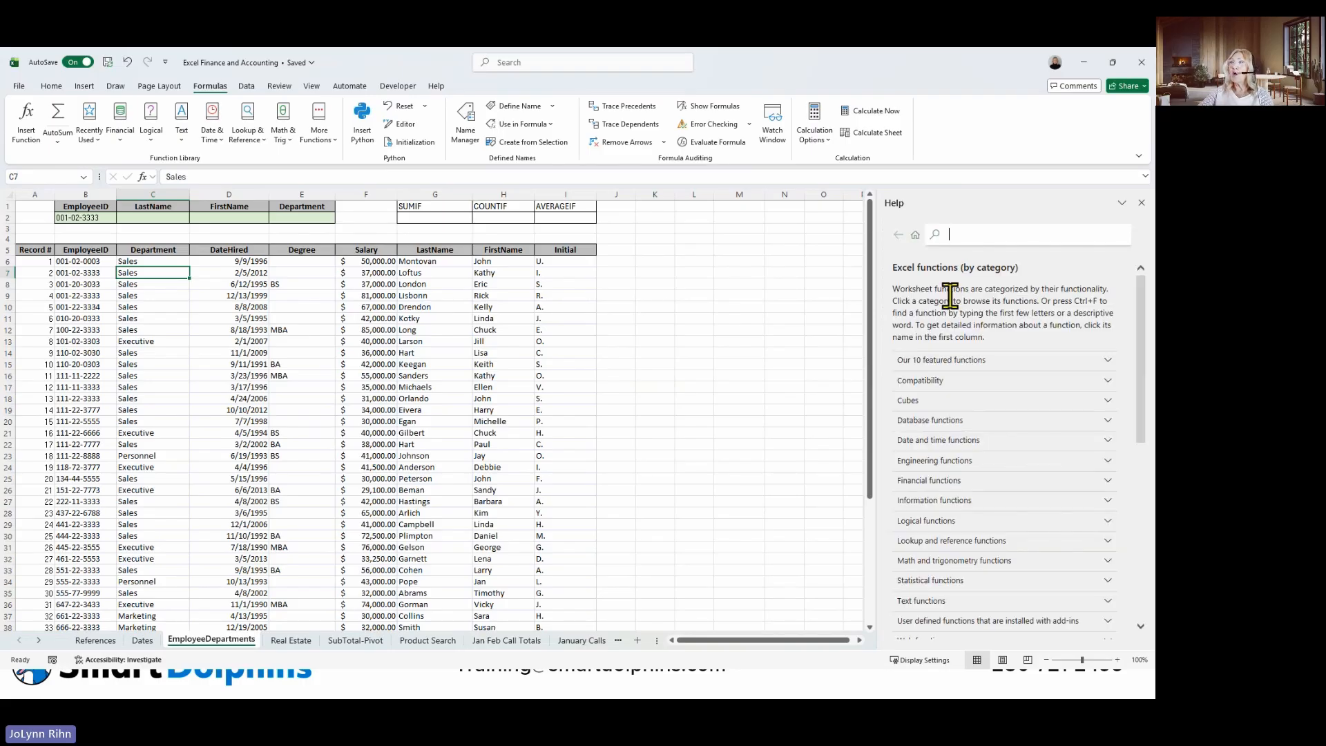
scroll(950, 296, down, 3)
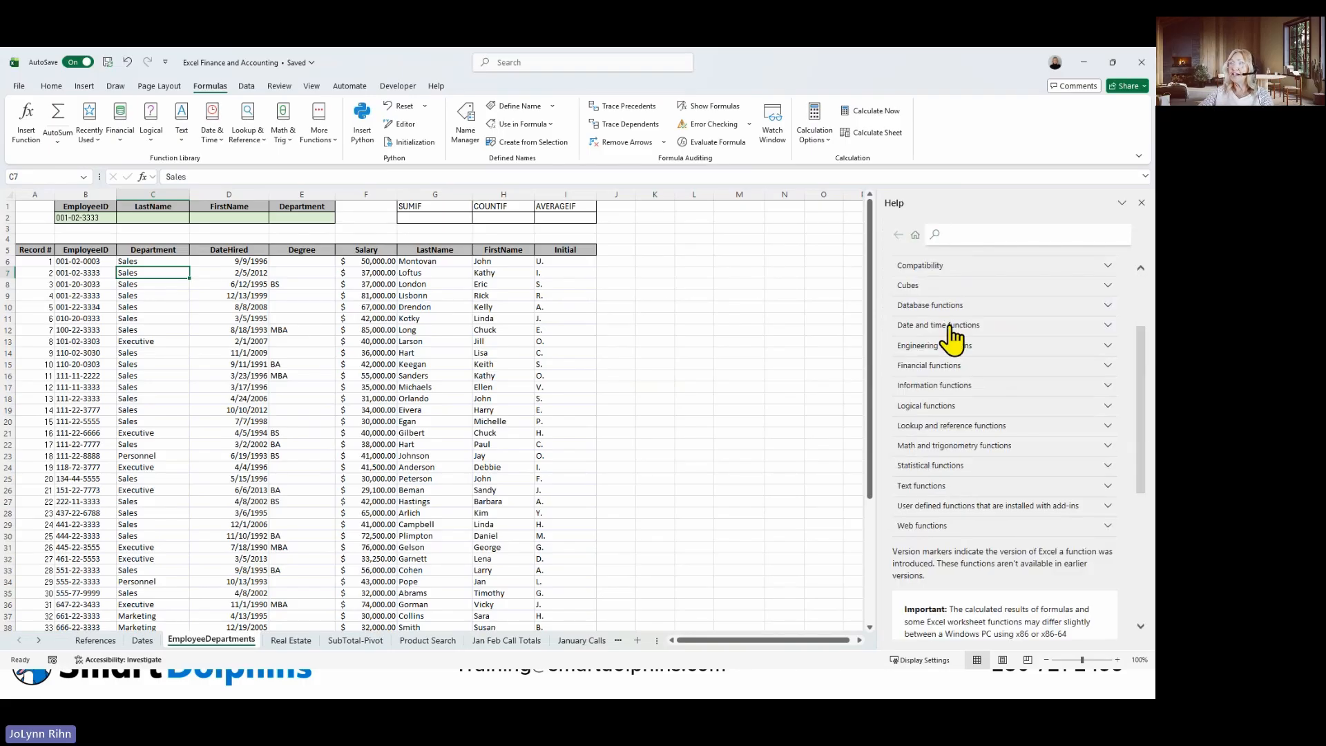
click(930, 368)
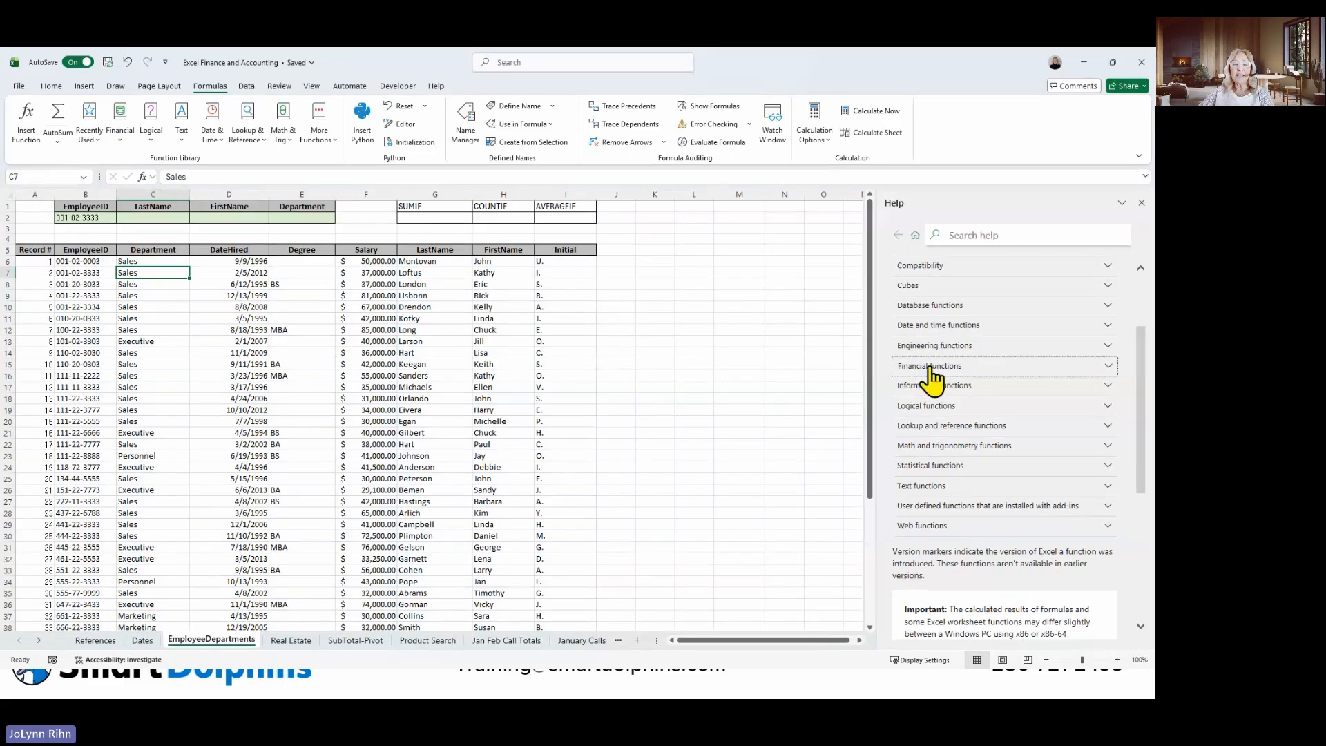
scroll(932, 378, down, 3)
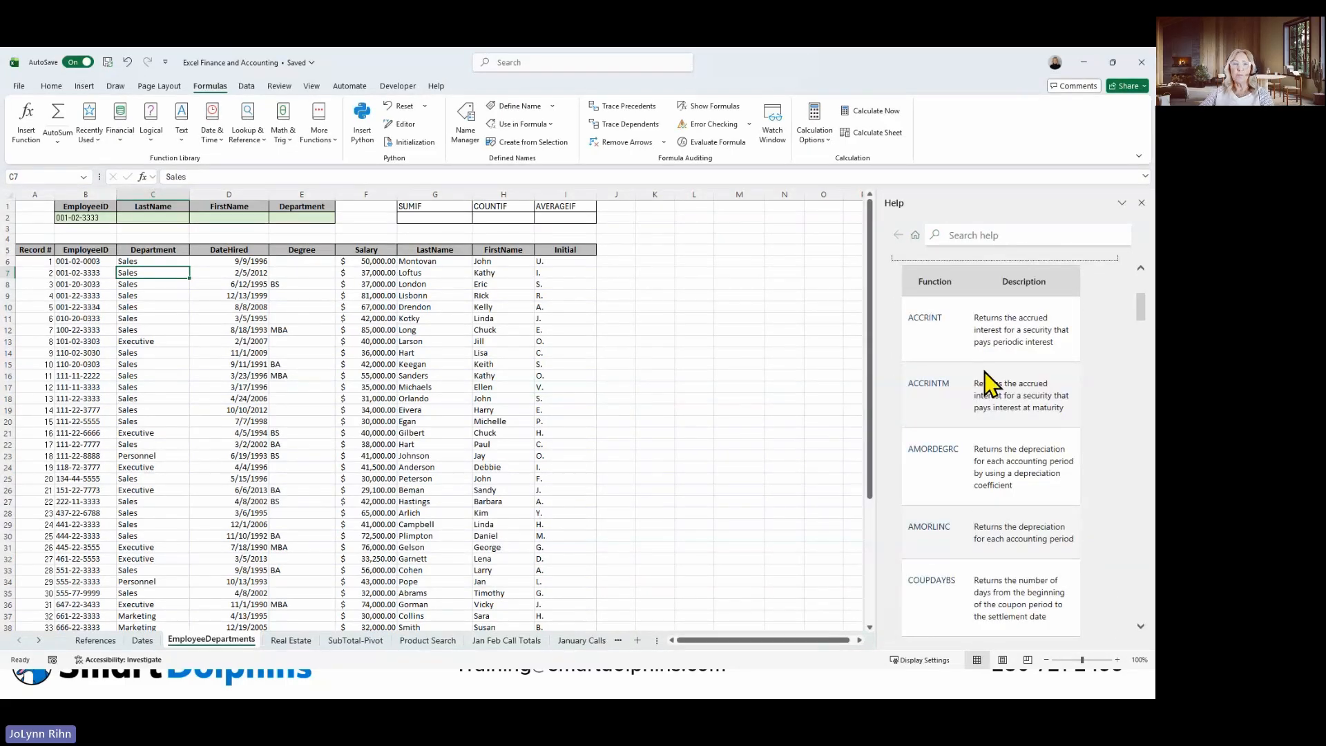
scroll(975, 384, down, 6)
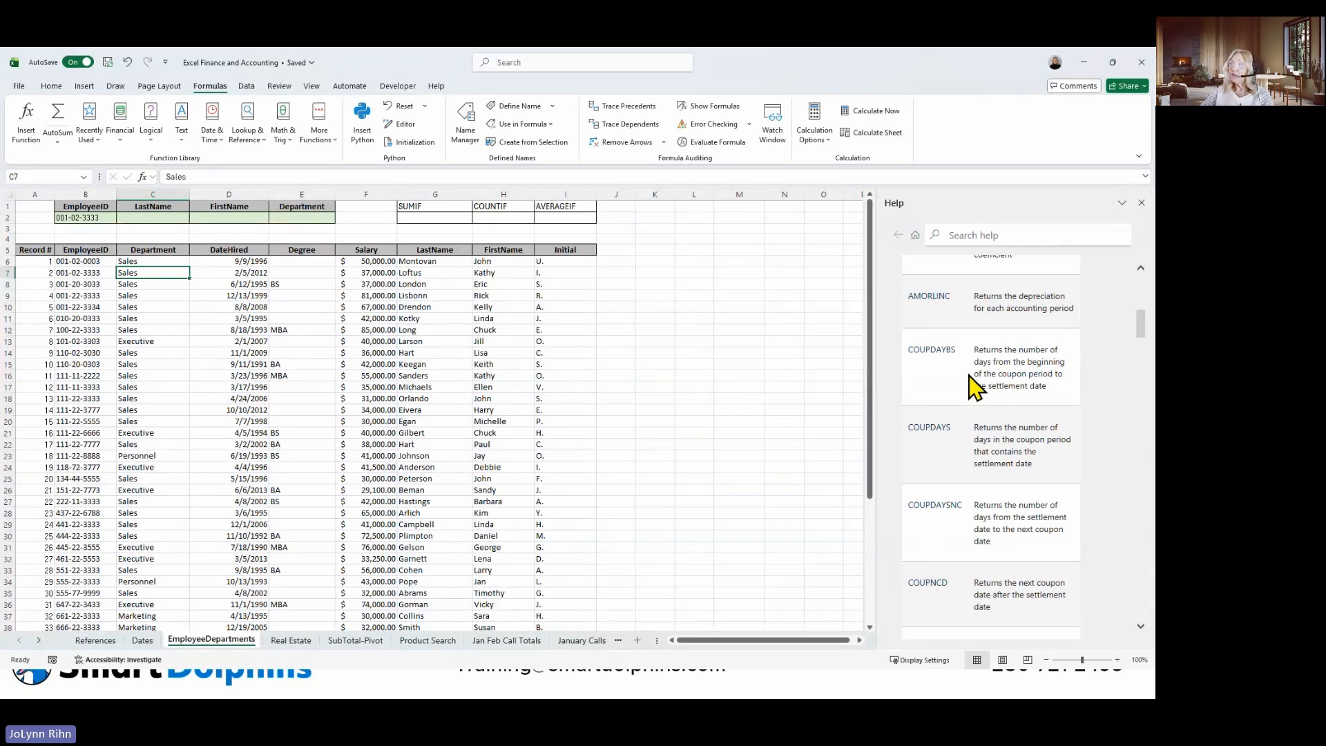
scroll(968, 377, down, 6)
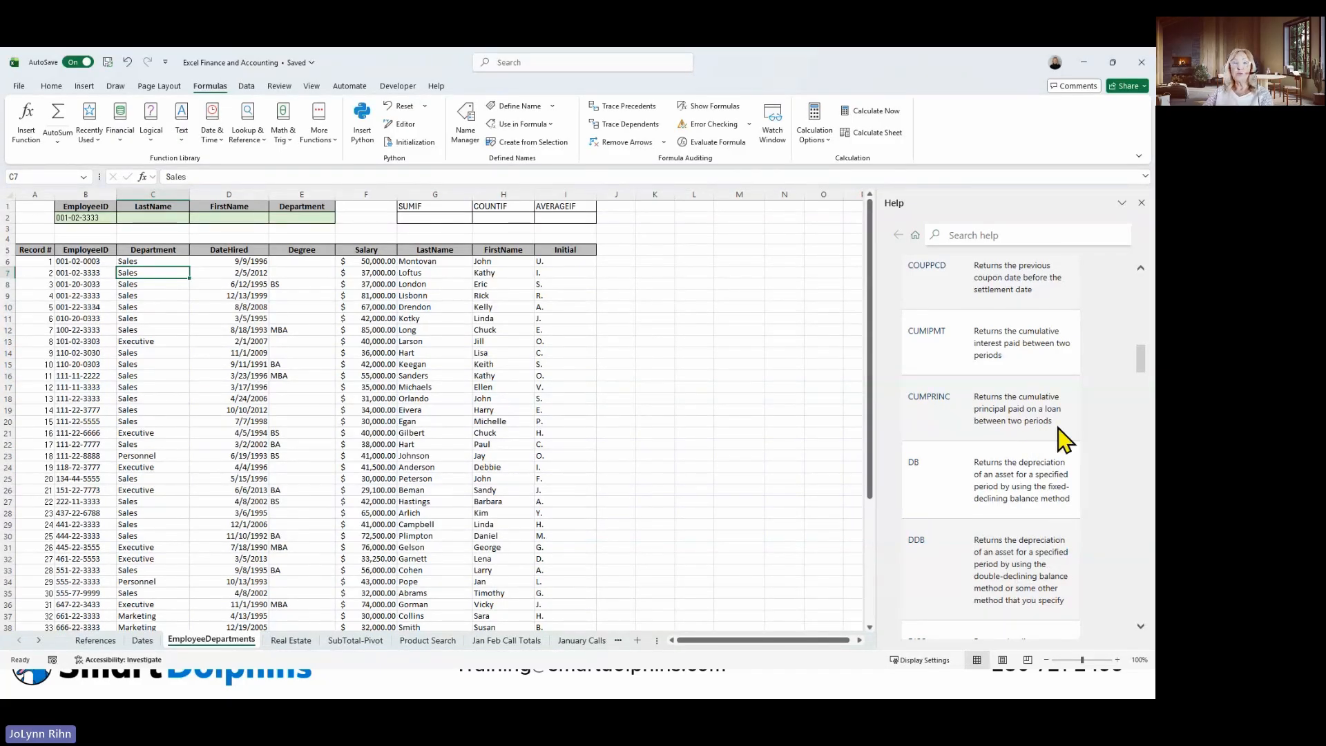
Read the CUMPRINC function's help article through its syntax, example and notes, and close the help.
click(930, 399)
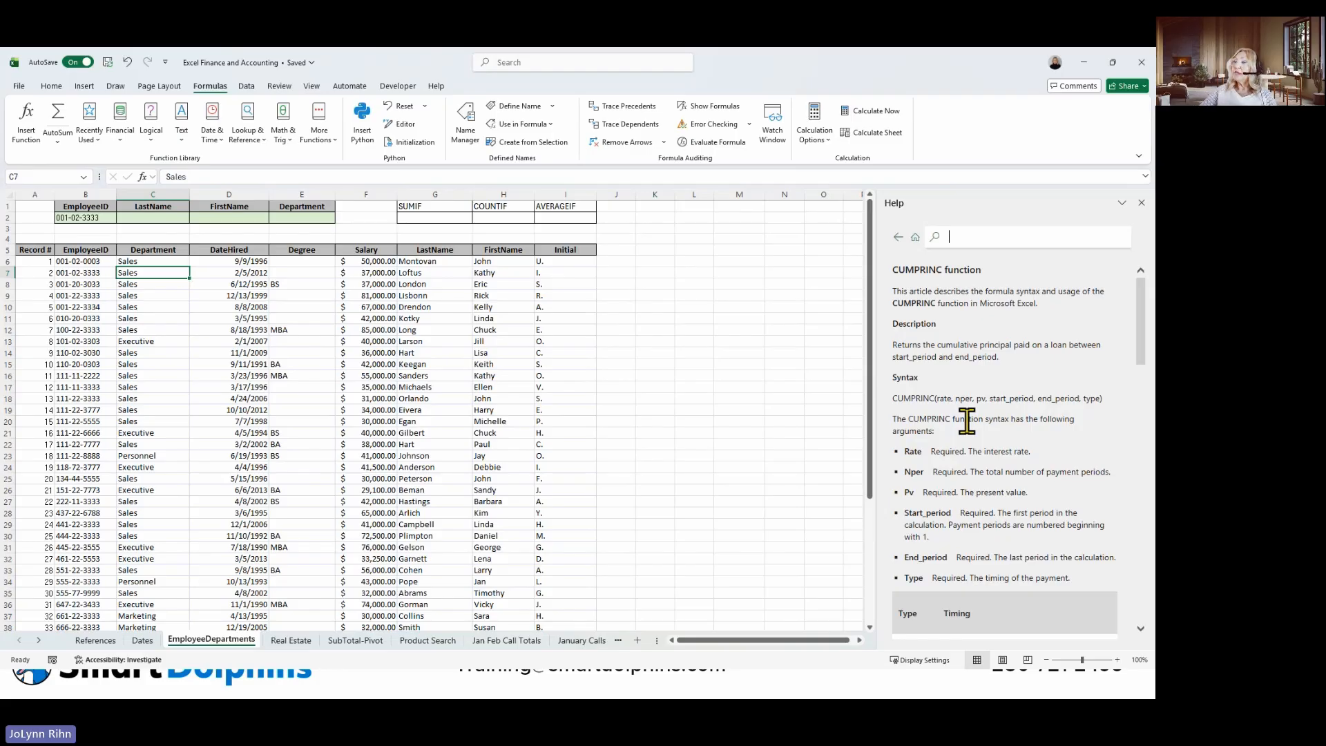
scroll(967, 420, down, 10)
scroll(968, 424, down, 10)
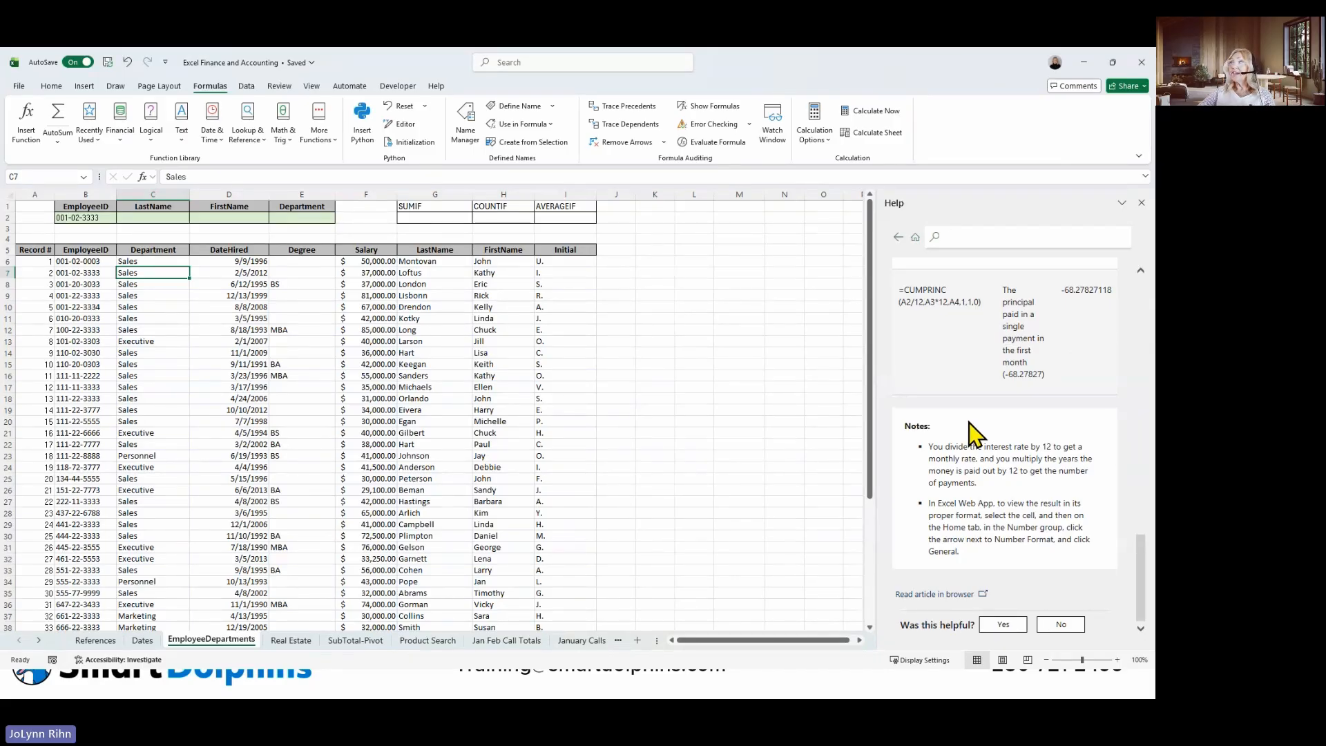
click(1141, 202)
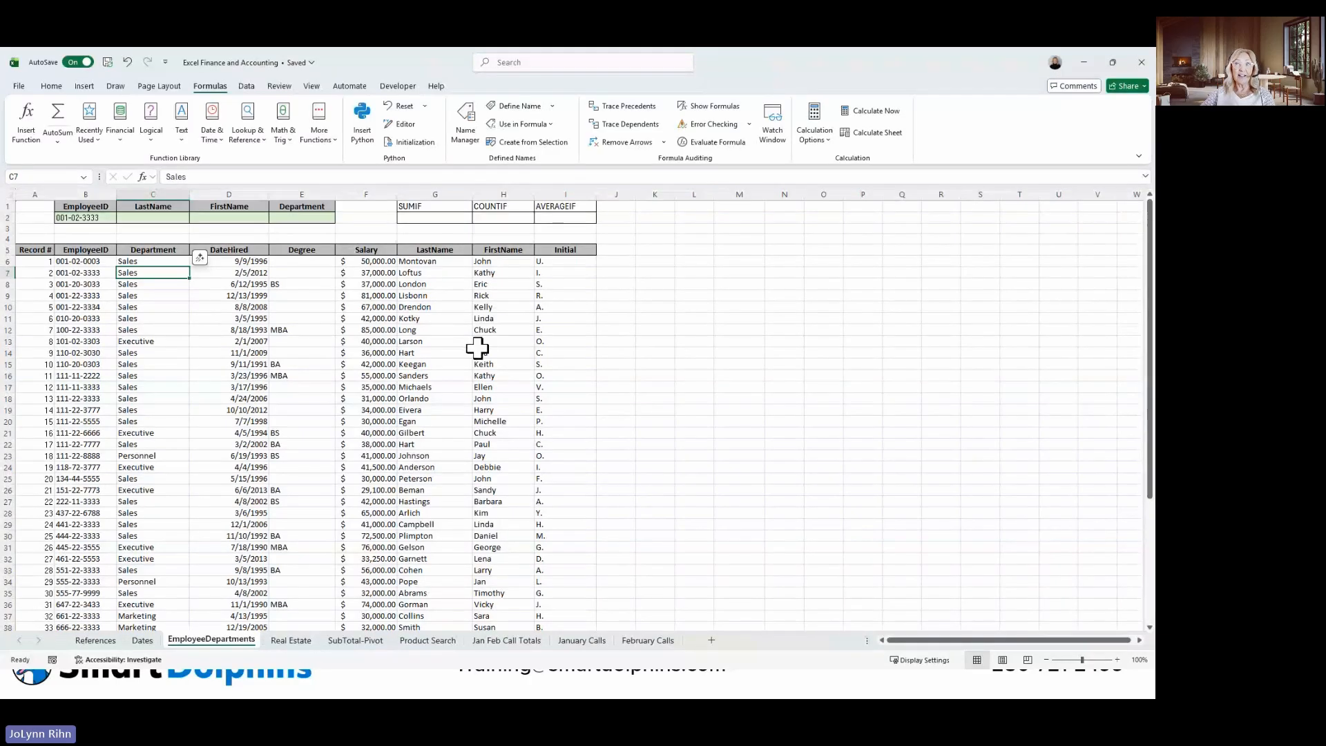
Go to the Real Estate sheet and inspect the existing Monthly PMT formula in cell B10.
click(308, 643)
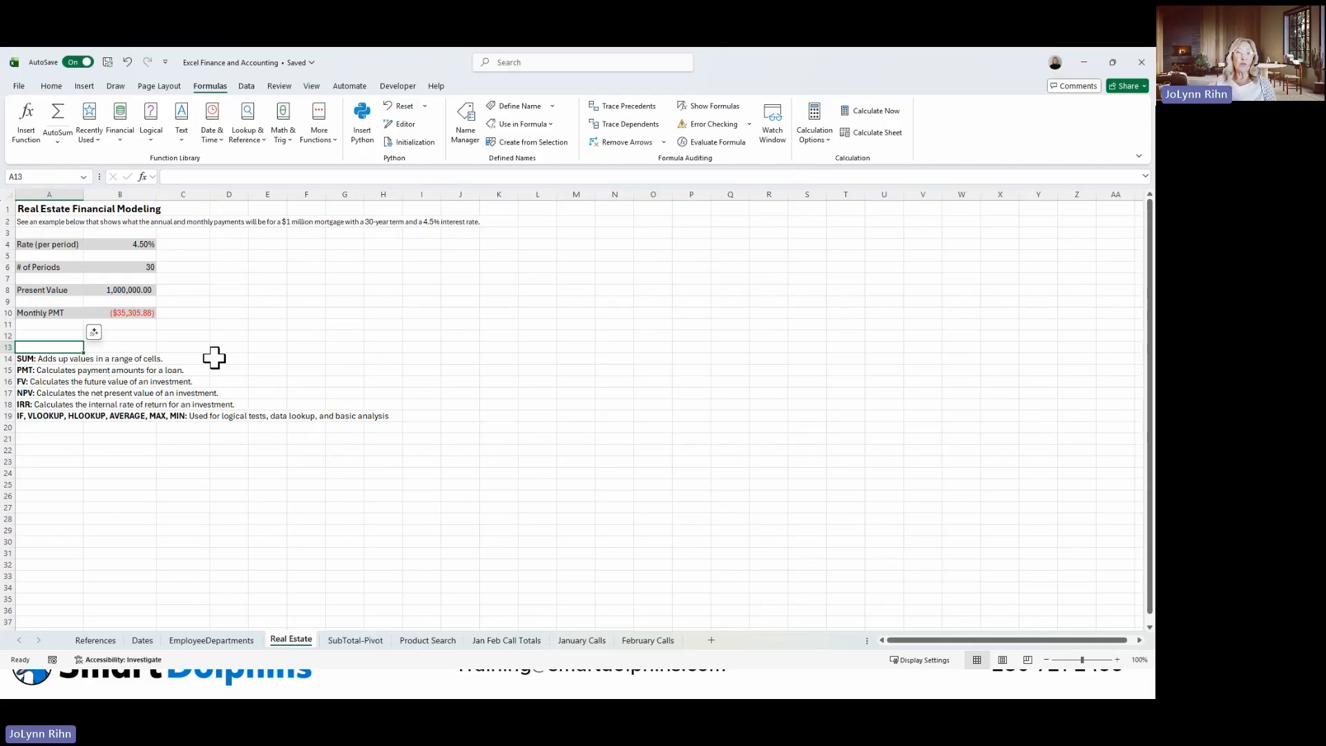
click(140, 310)
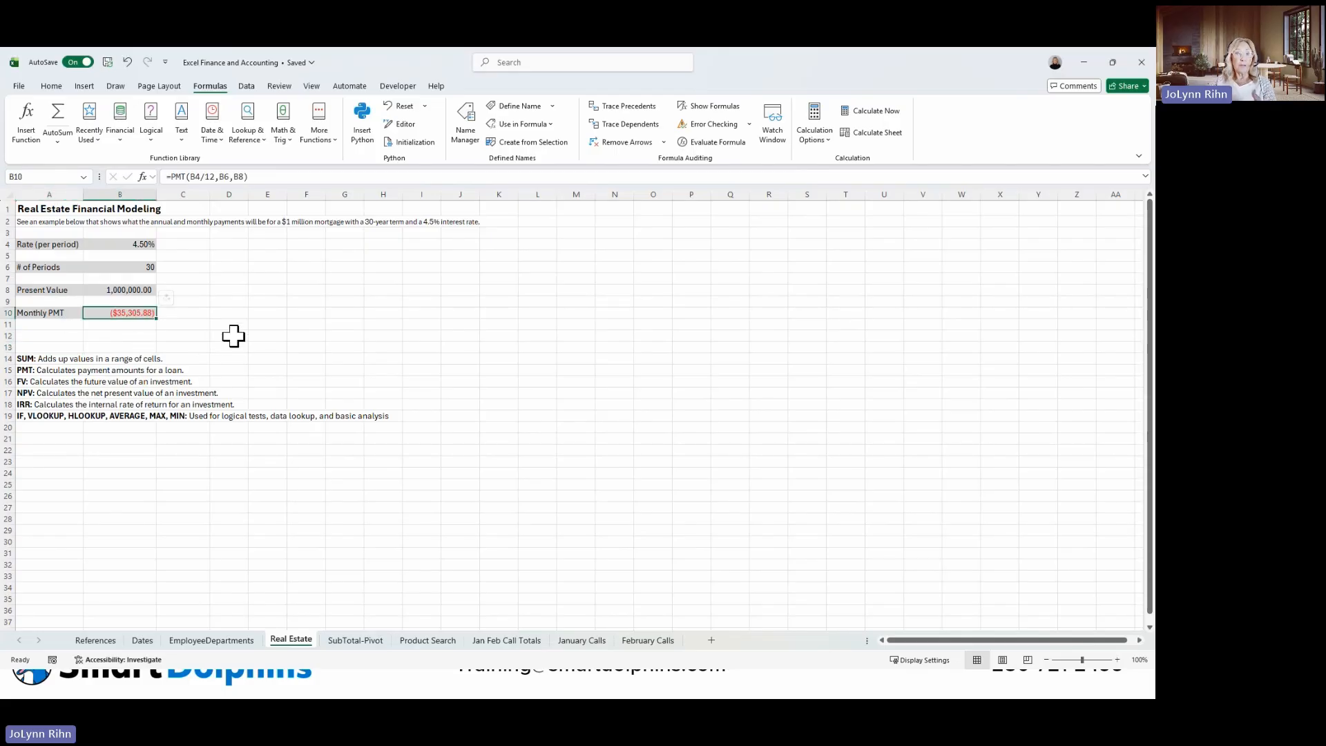
click(199, 313)
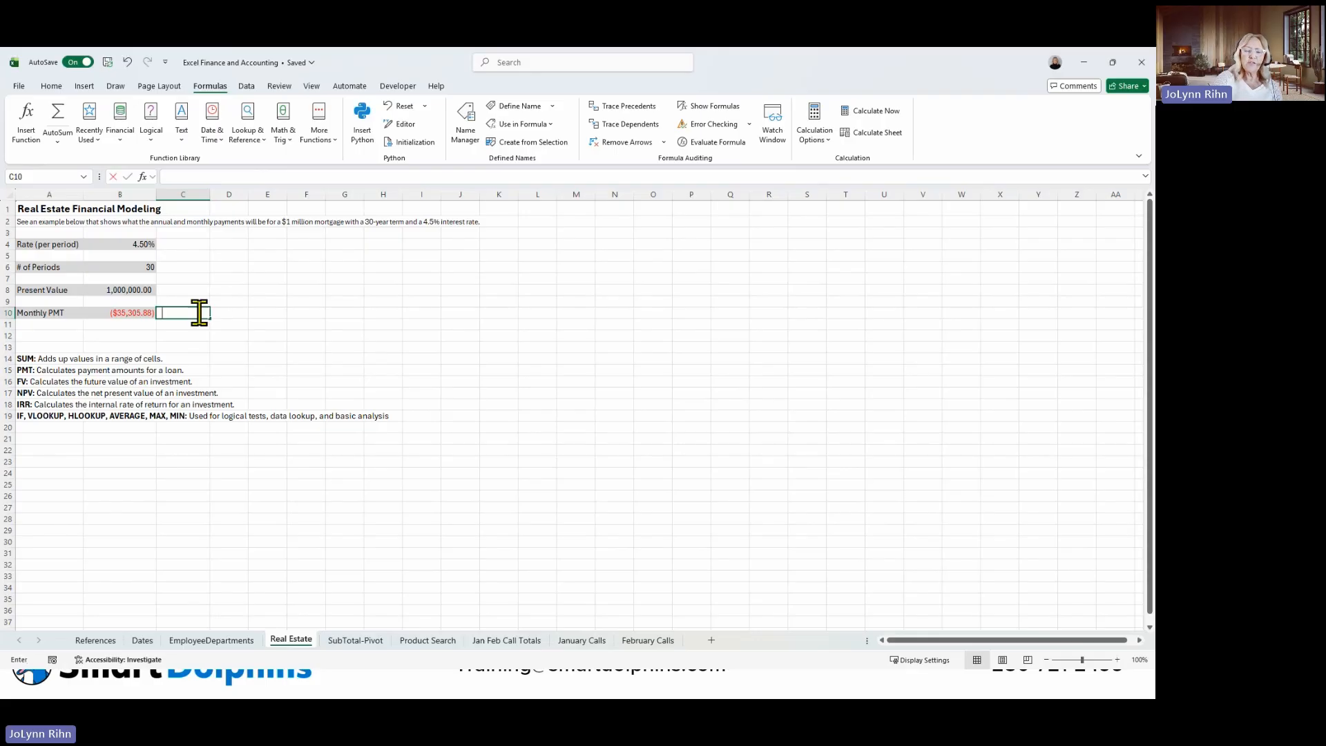
text(=p)
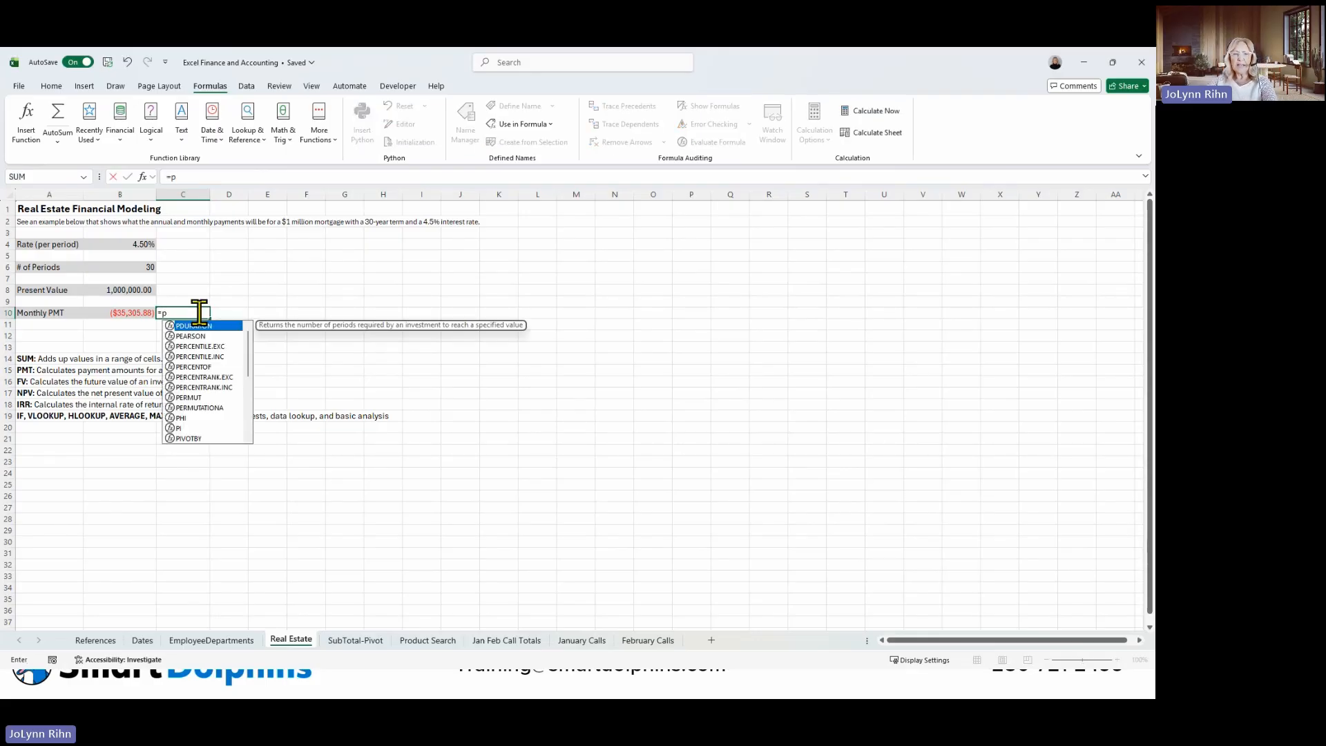
text(m)
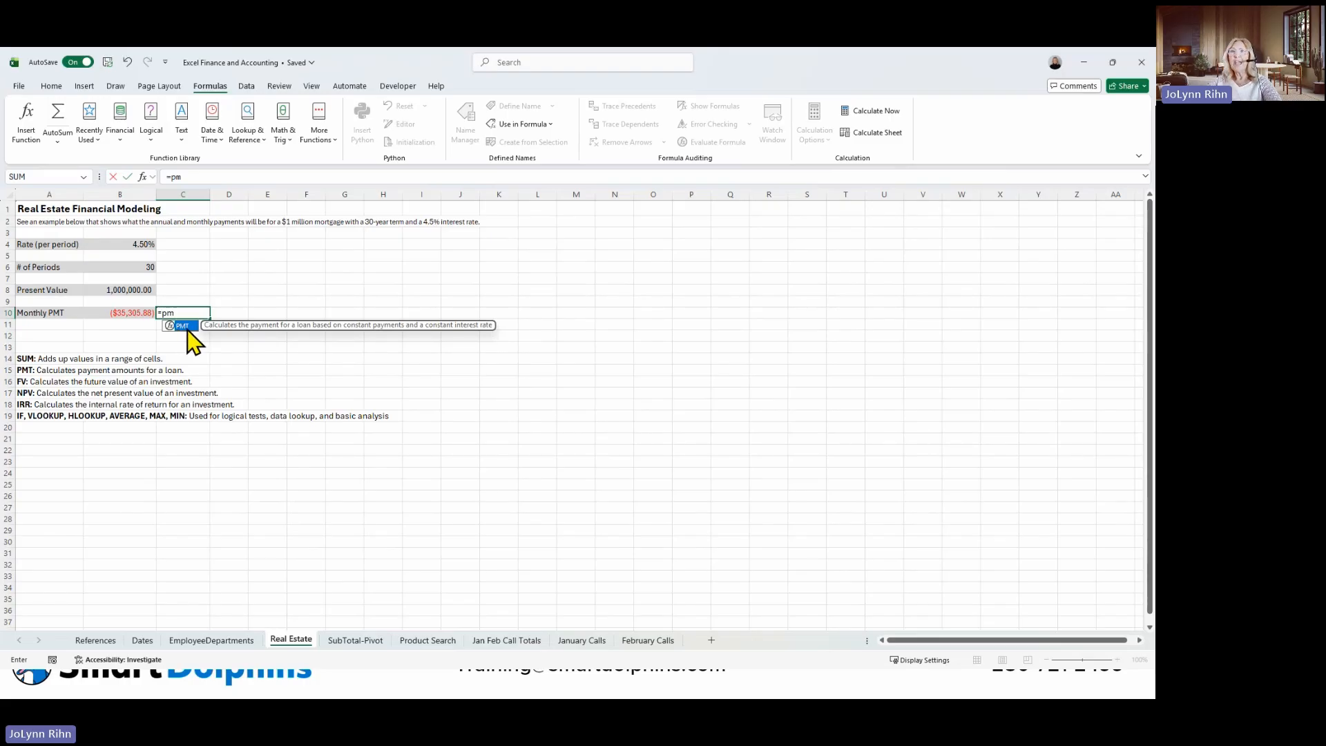
double_click(183, 326)
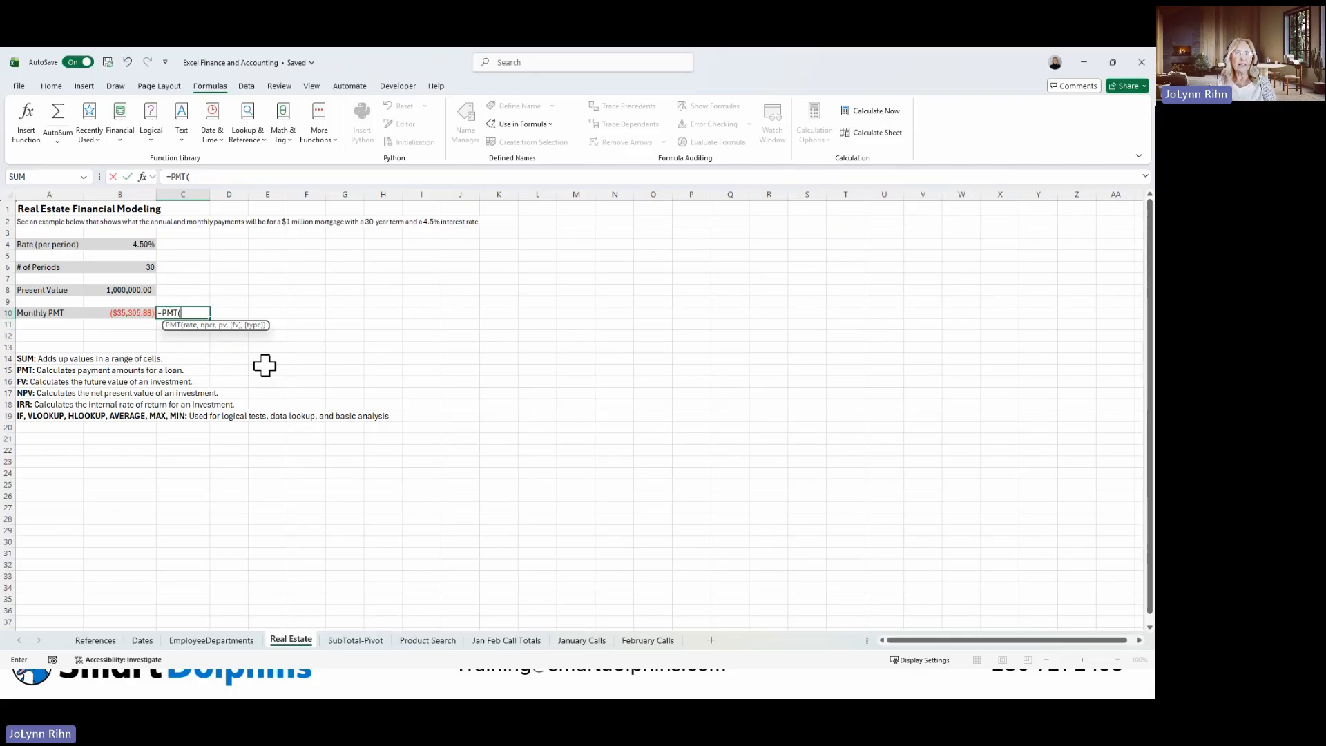
click(113, 177)
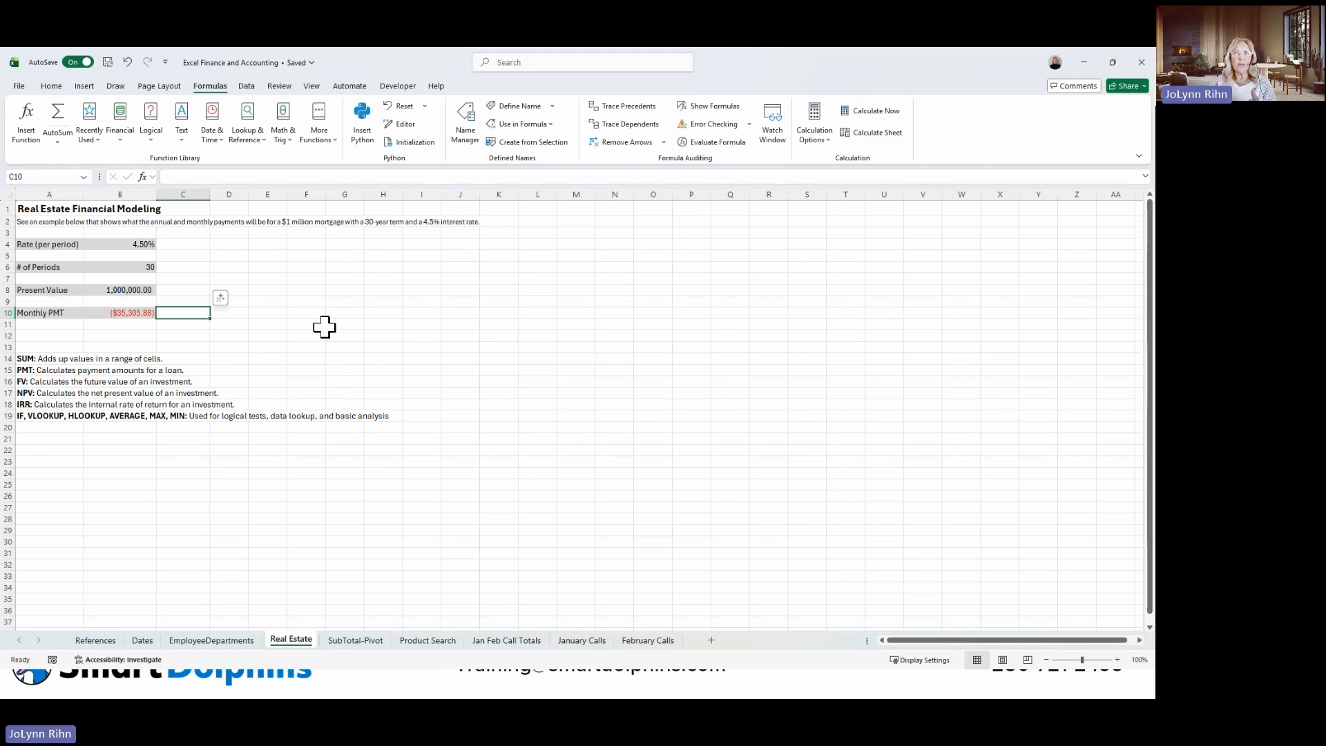
click(142, 178)
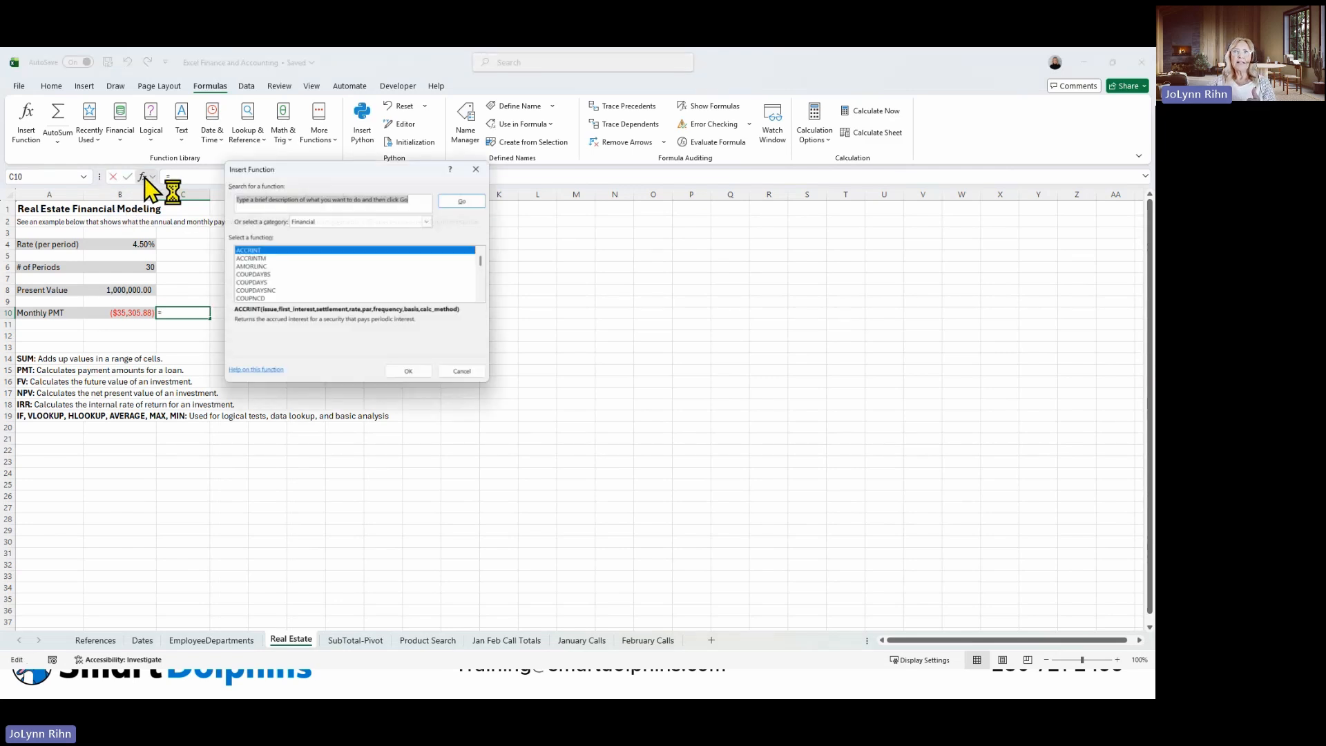
click(470, 375)
Start a PMT function in cell C10 with its arguments dialog and set the rate argument to B4/12.
text(=pm)
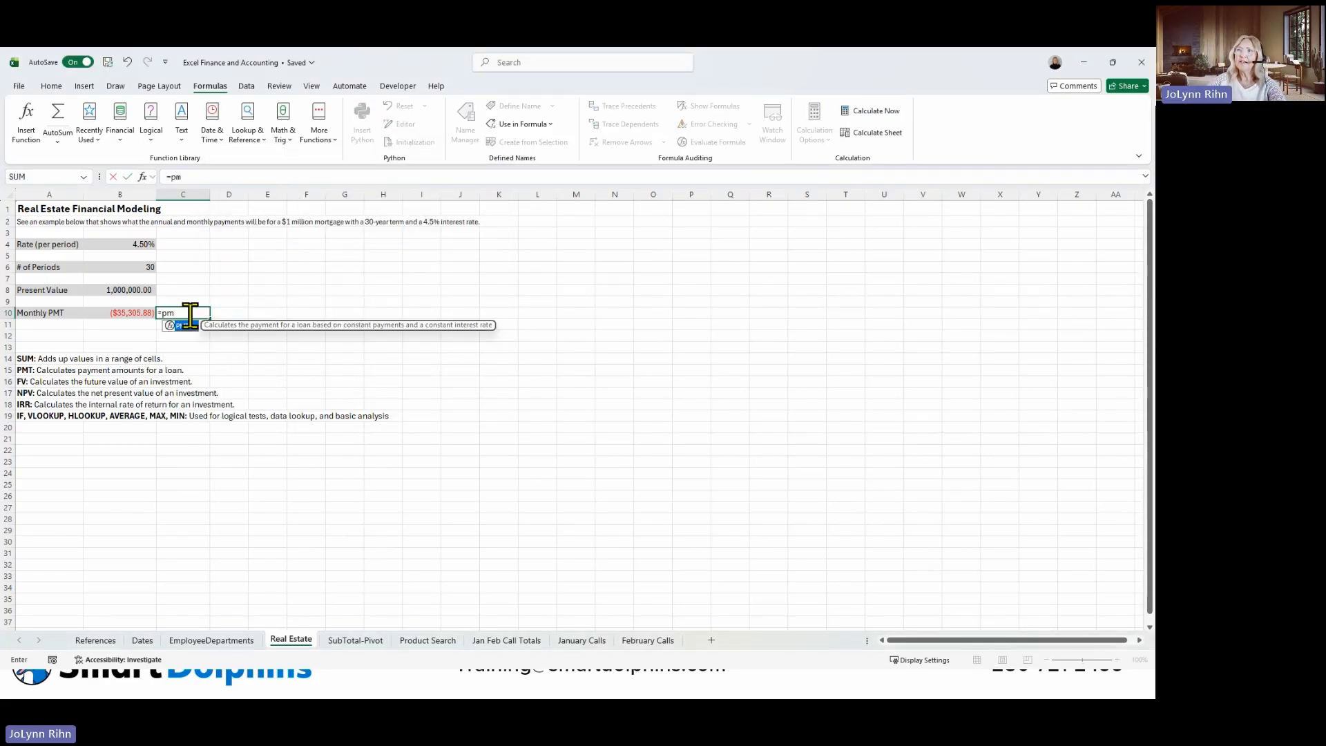
double_click(193, 326)
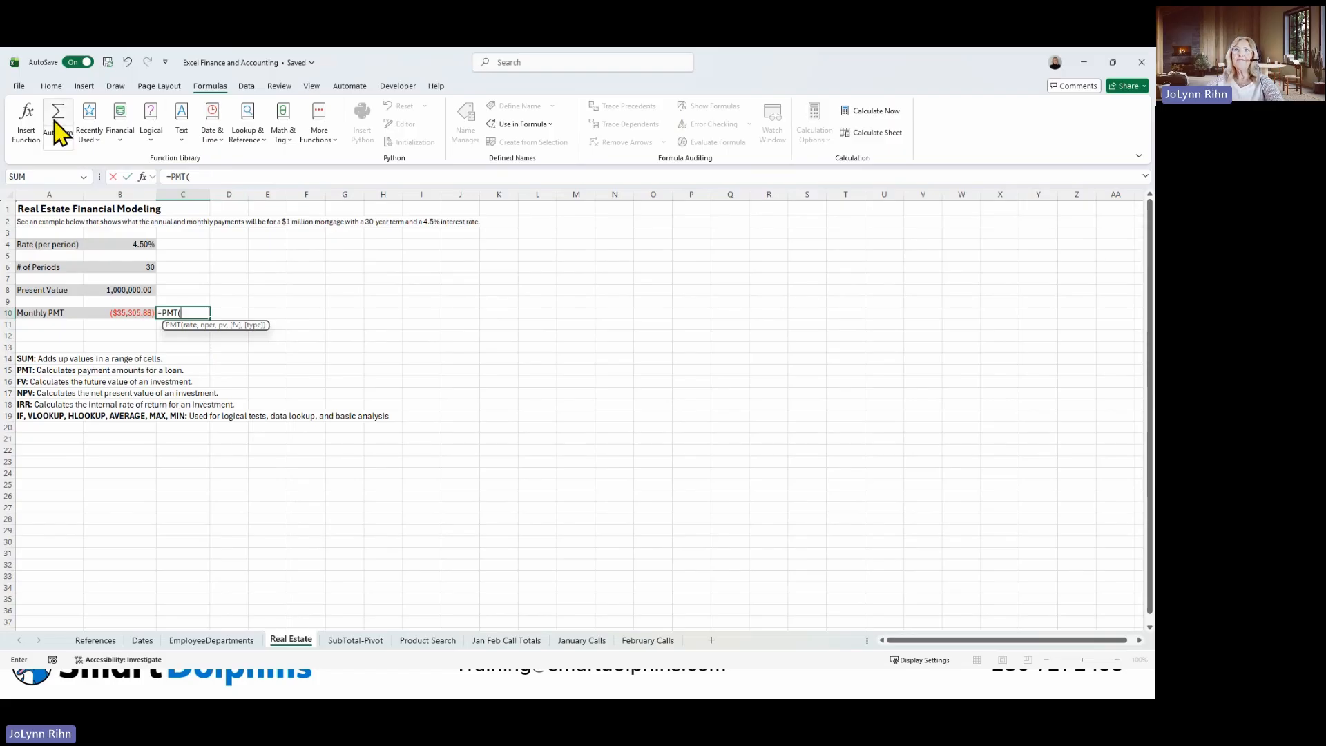
click(28, 121)
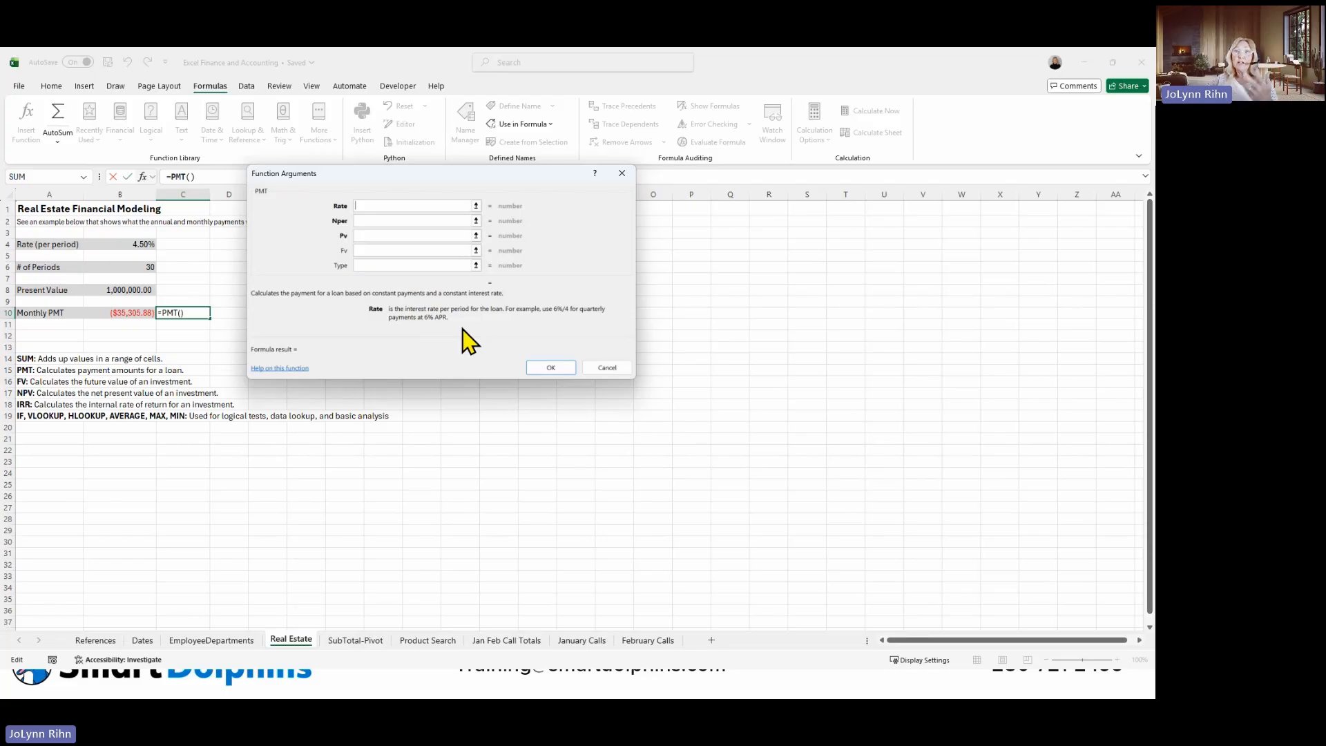
click(138, 244)
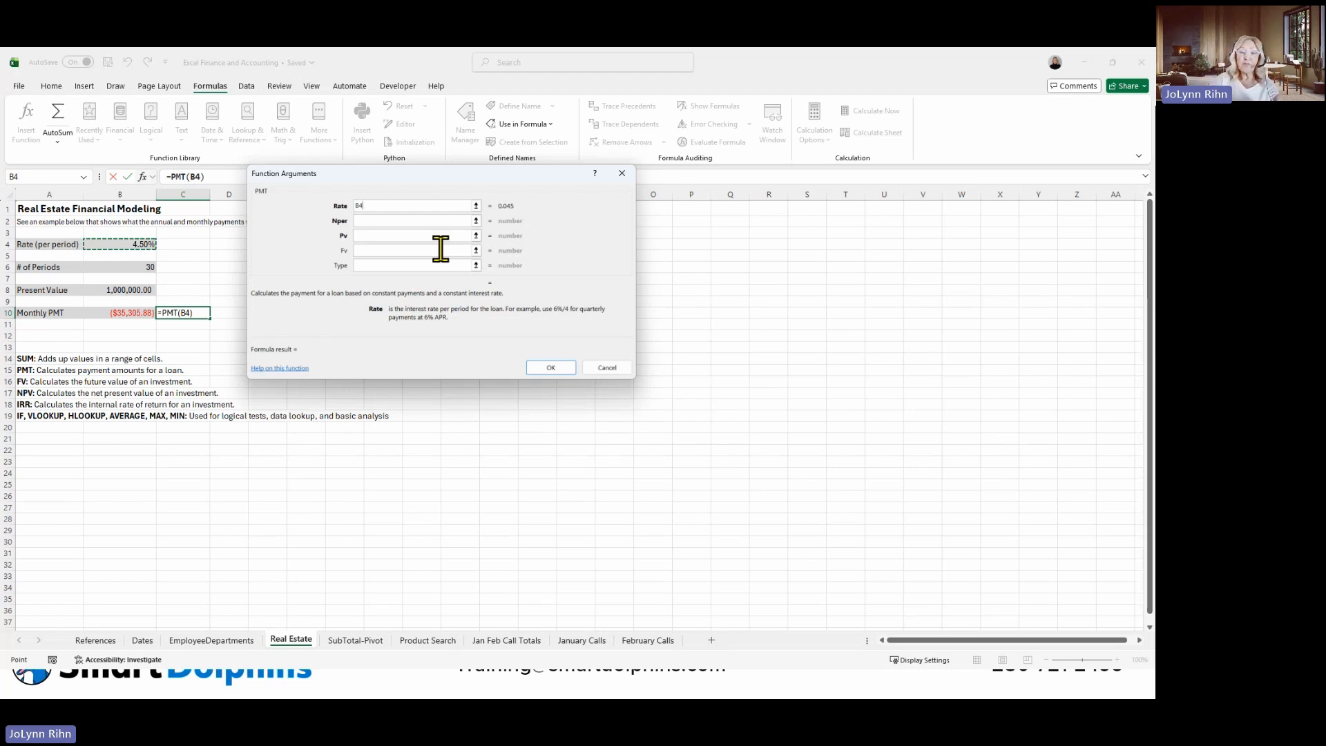
text(/12)
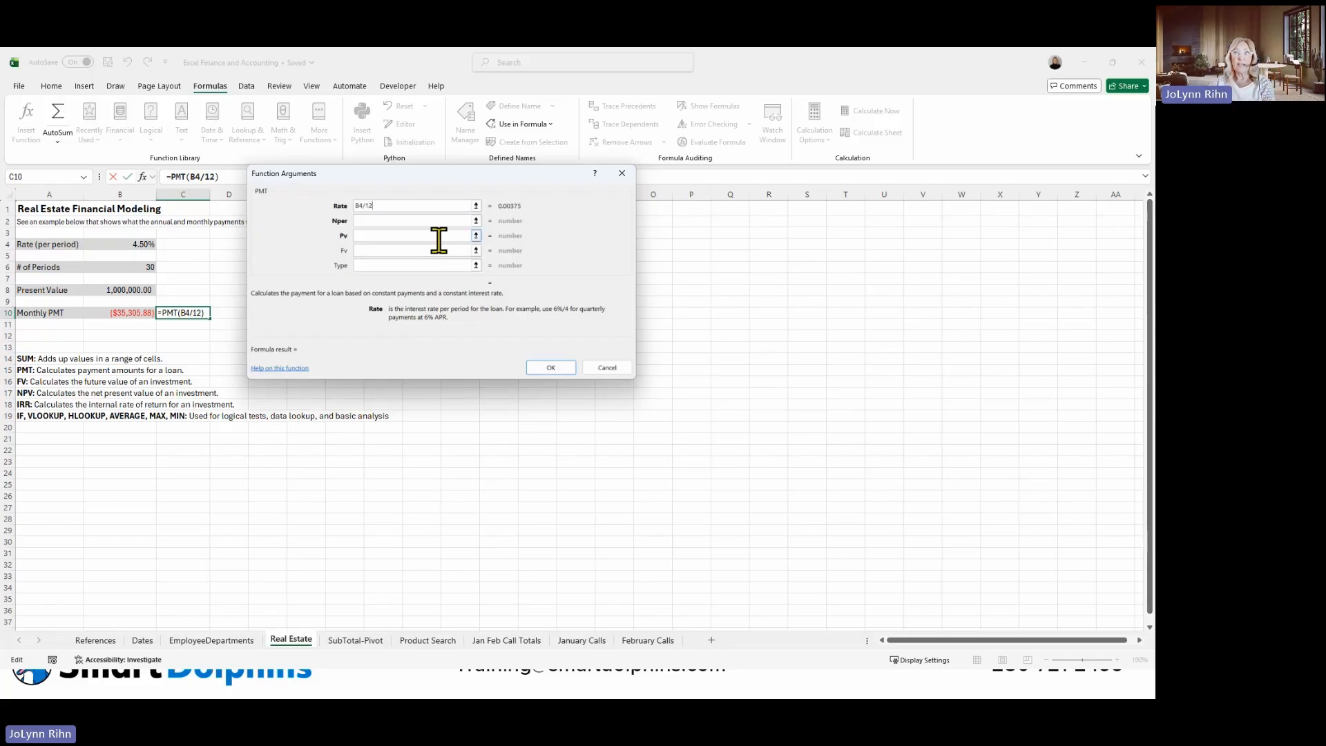
Set the PMT function's Nper to B6 and Pv to B8, leave Fv and Type empty, and insert the formula.
click(422, 221)
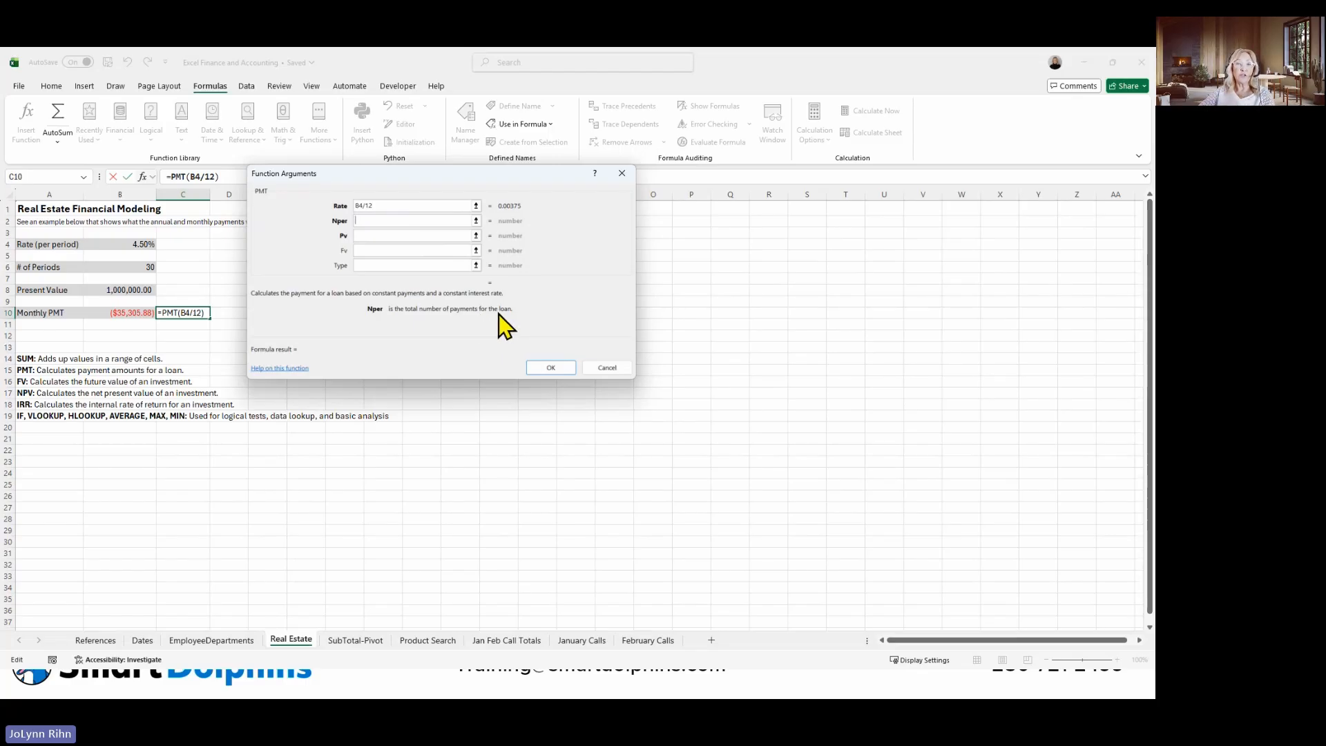
click(142, 269)
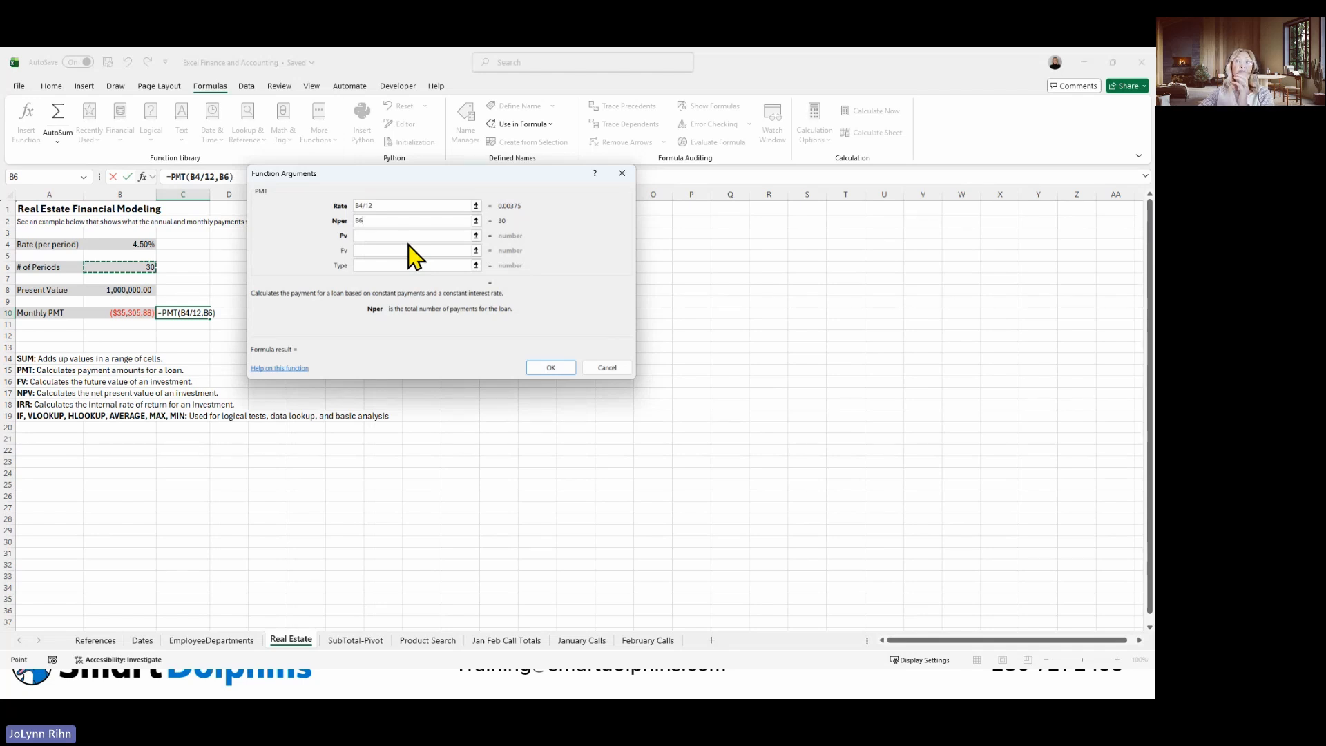
click(390, 235)
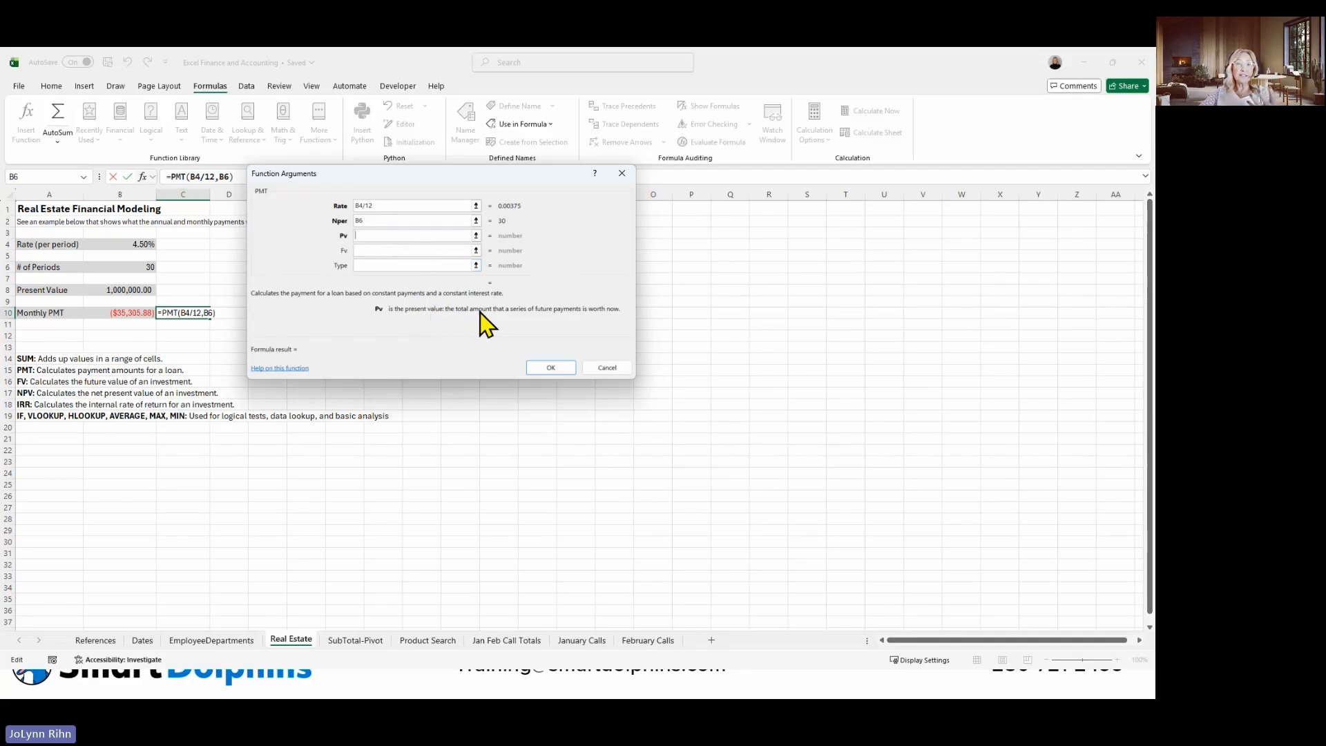
click(130, 290)
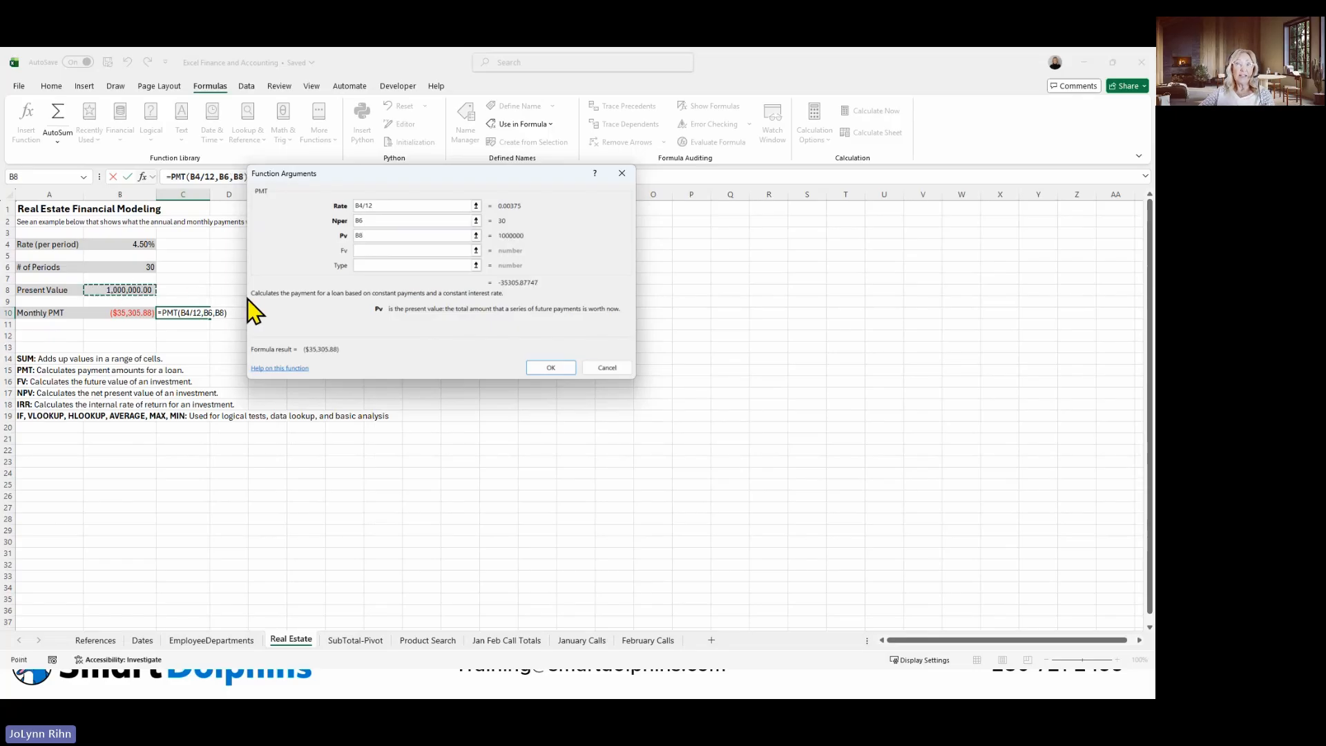
click(366, 250)
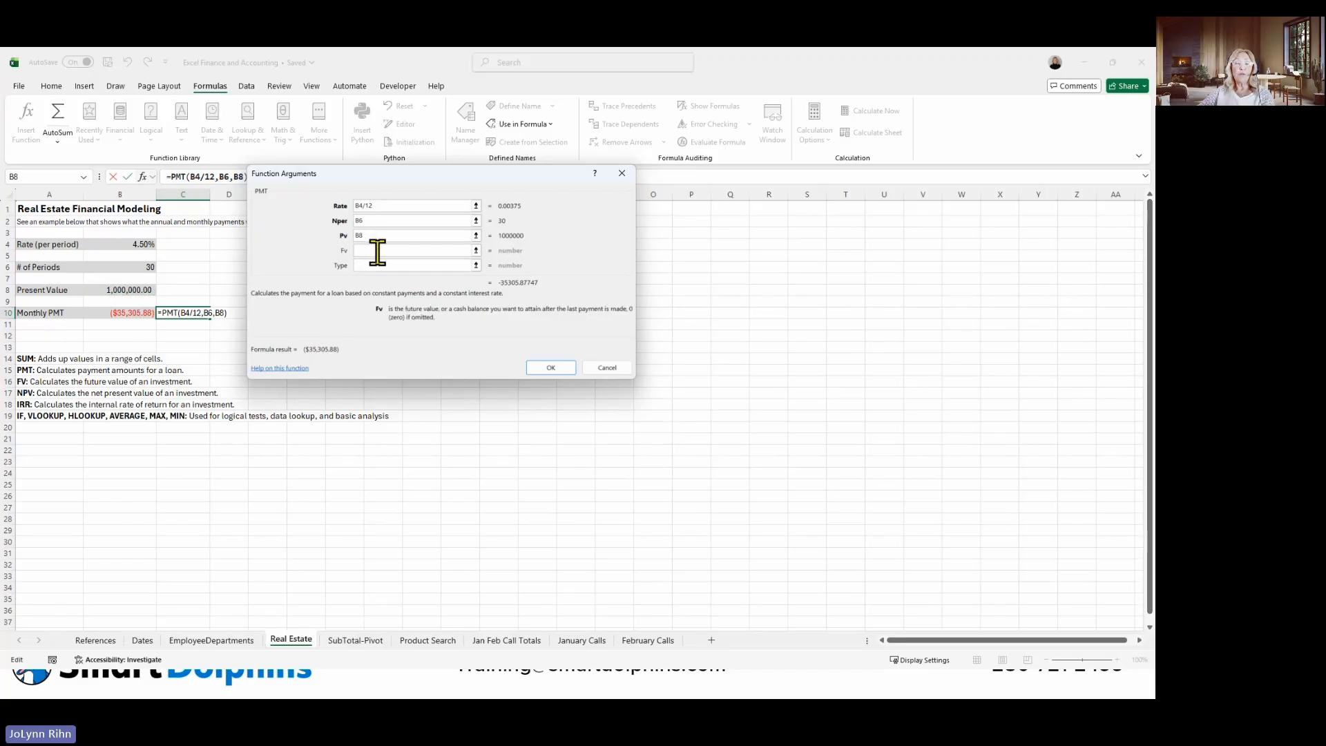
click(376, 265)
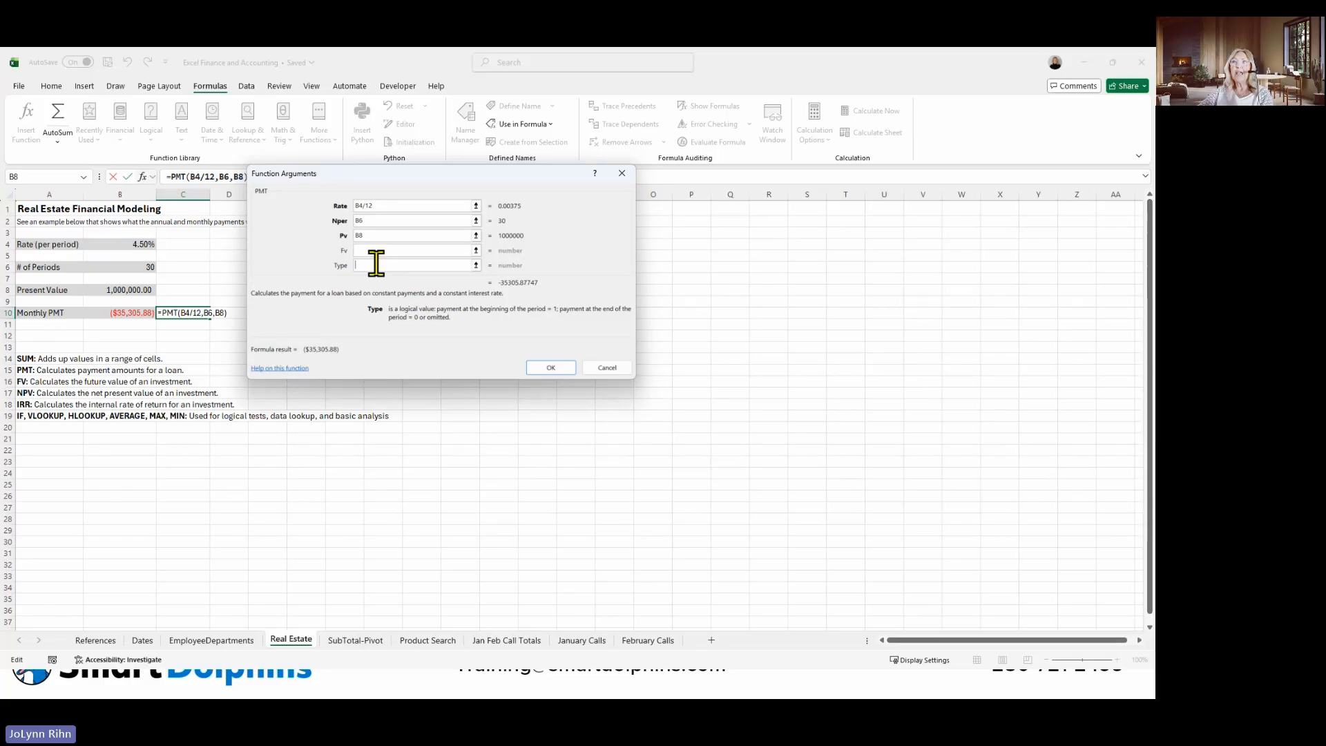
click(373, 250)
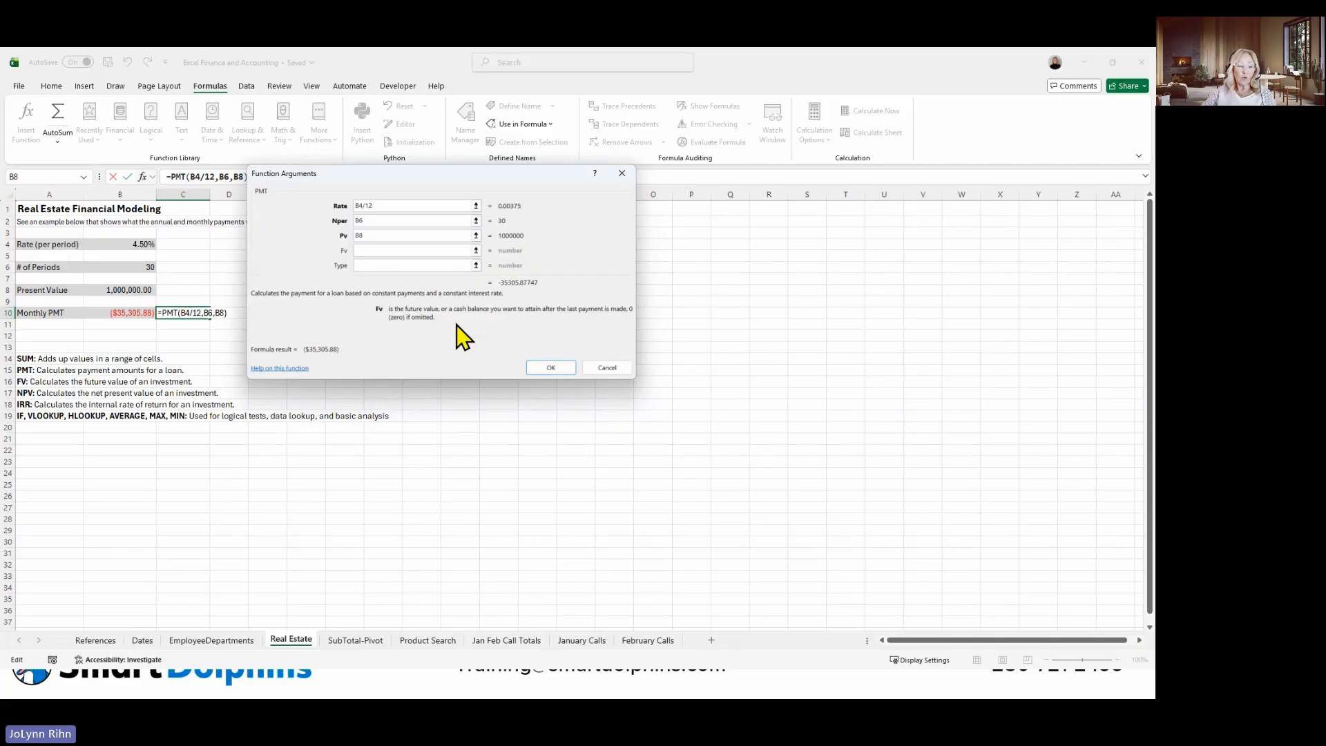
click(568, 369)
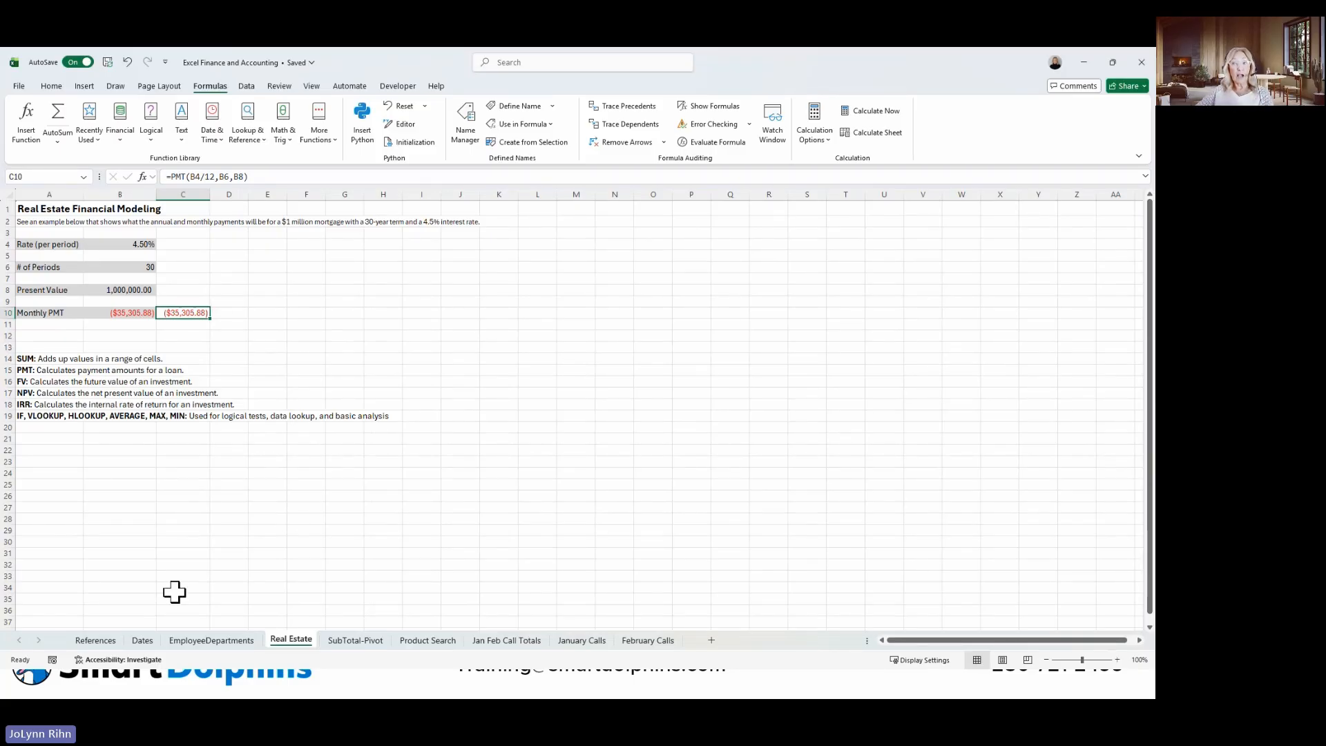
On the References sheet, total the Qtr1 to Qtr4 columns in B10:E10 of the Totals row with AutoSum.
click(96, 640)
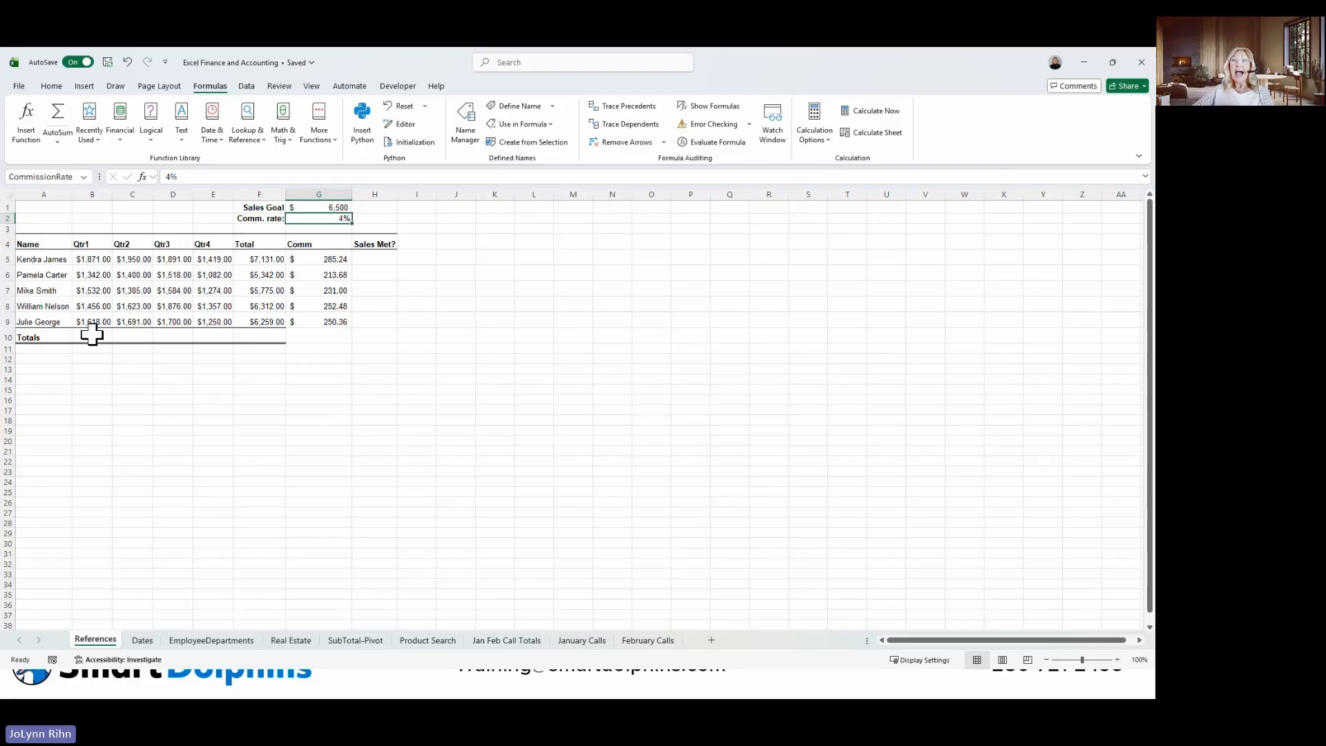
drag(92, 335, 204, 329)
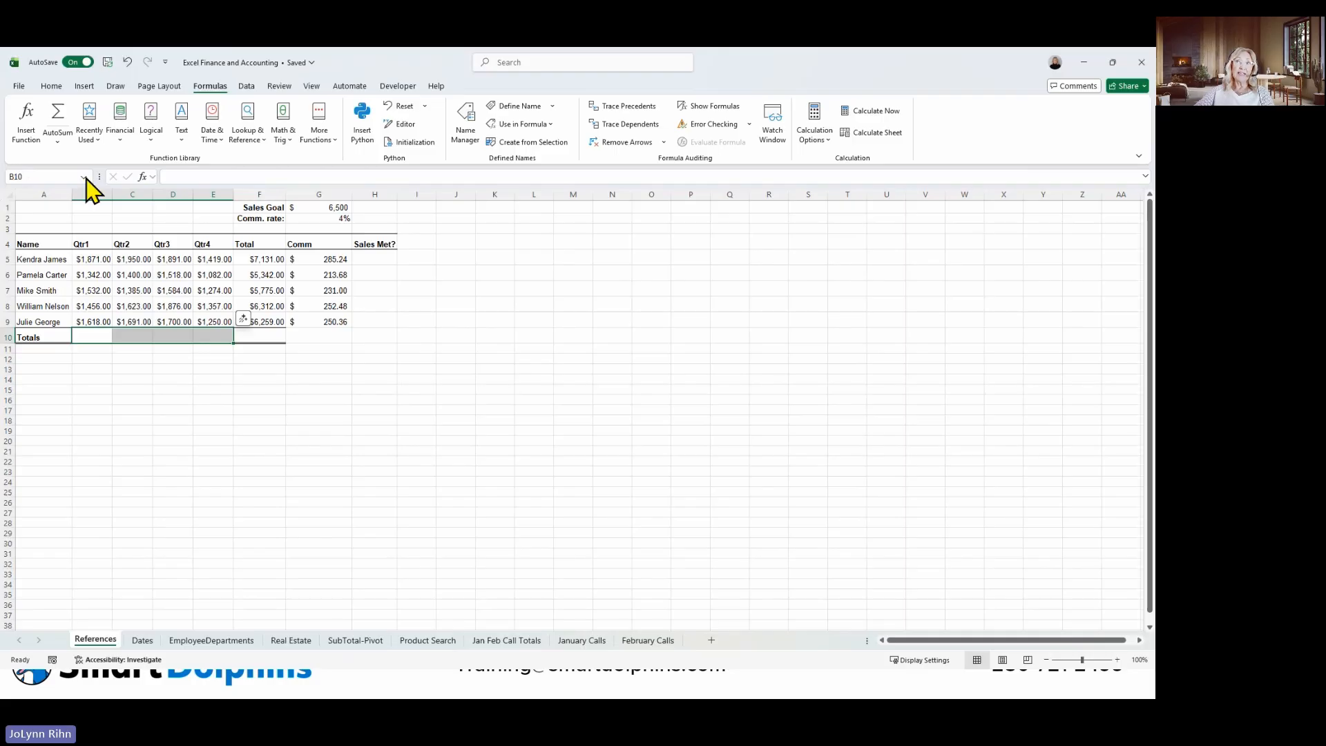
click(59, 125)
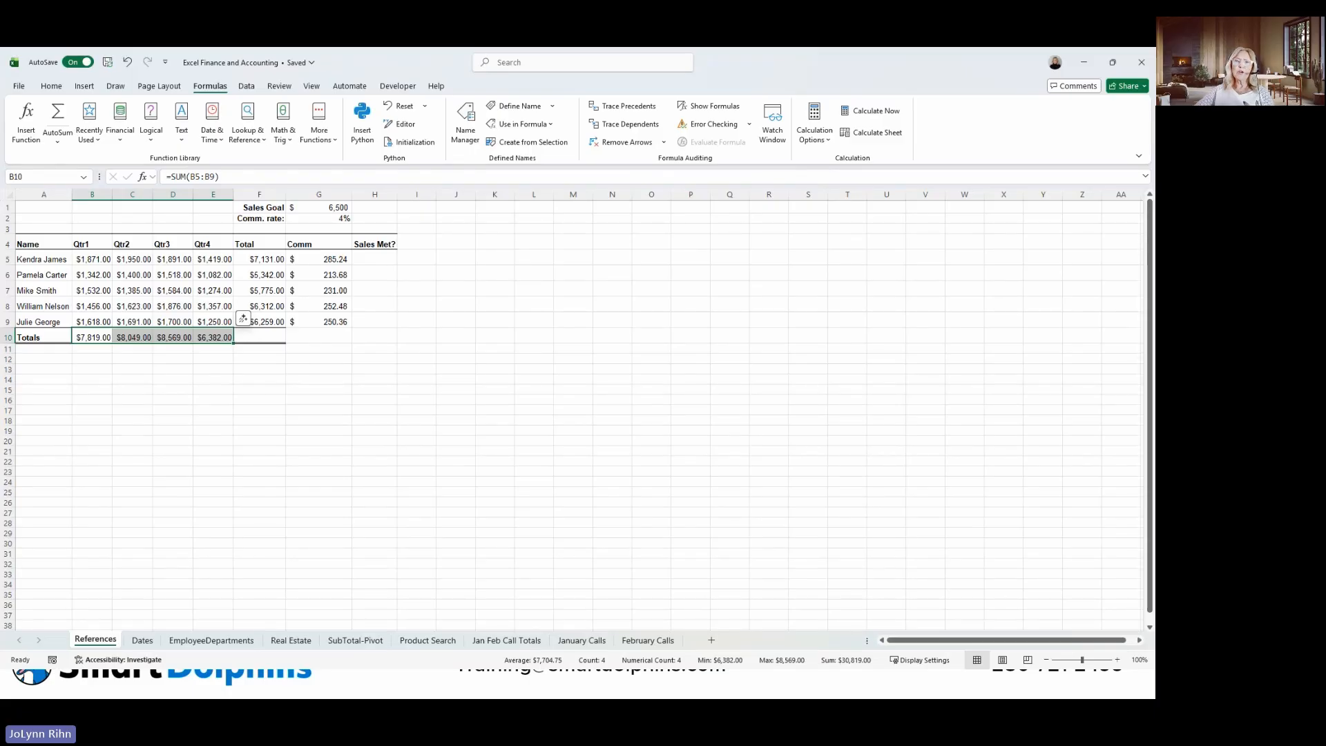
Check the first salesperson's total and the sales goal, and start an IF function in H5 under Sales Met? with its arguments dialog.
click(388, 260)
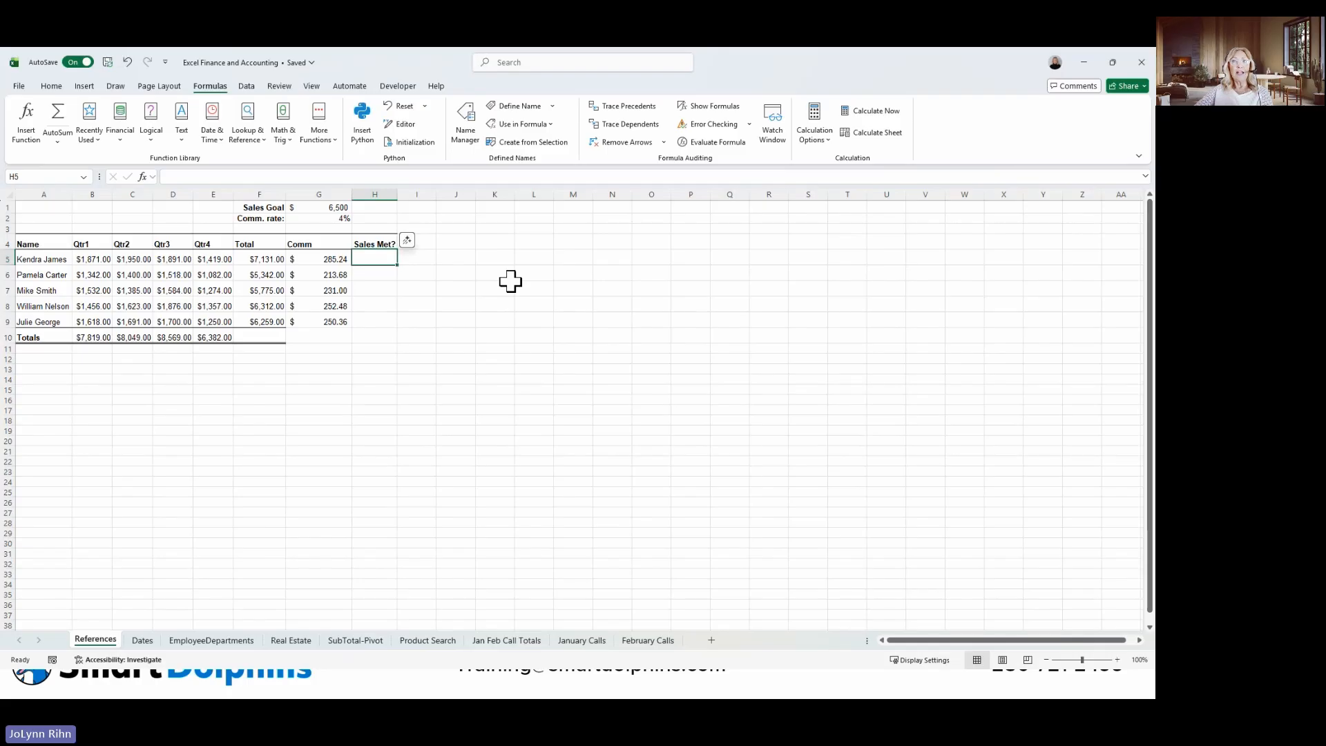
click(277, 260)
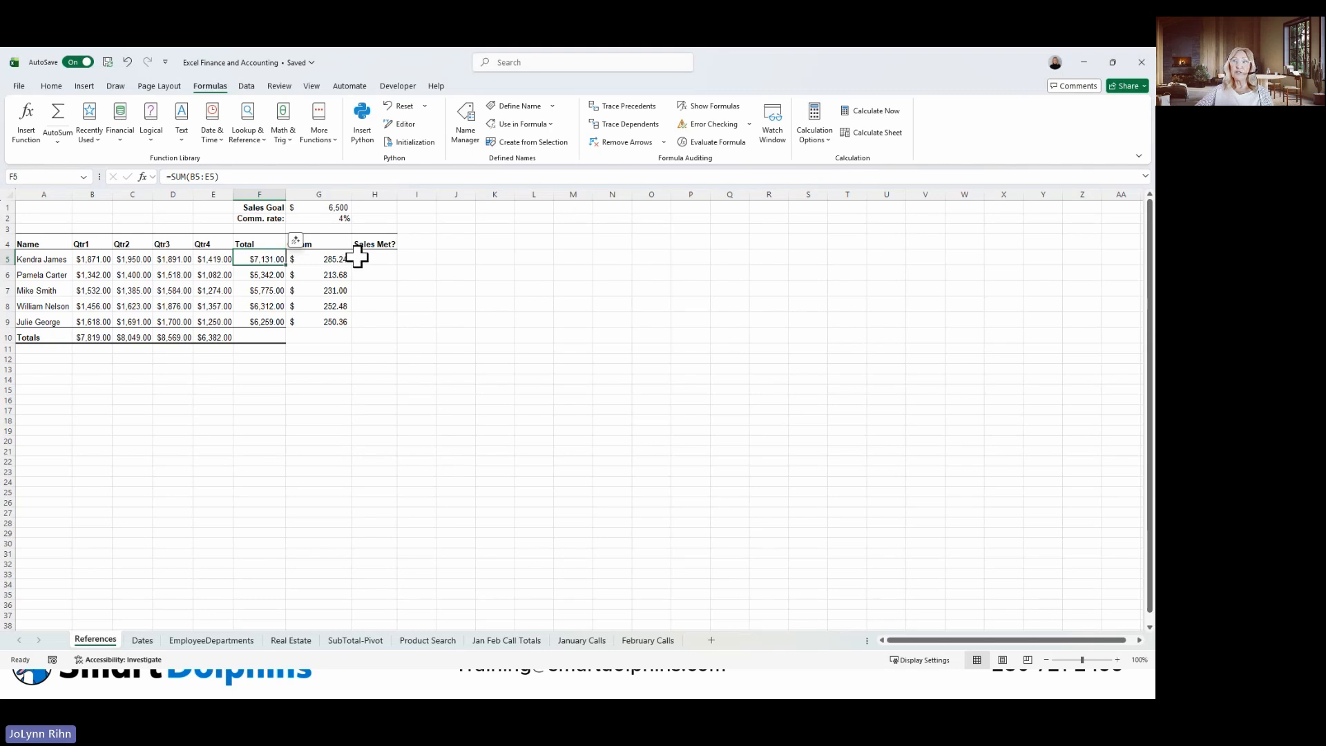
click(337, 209)
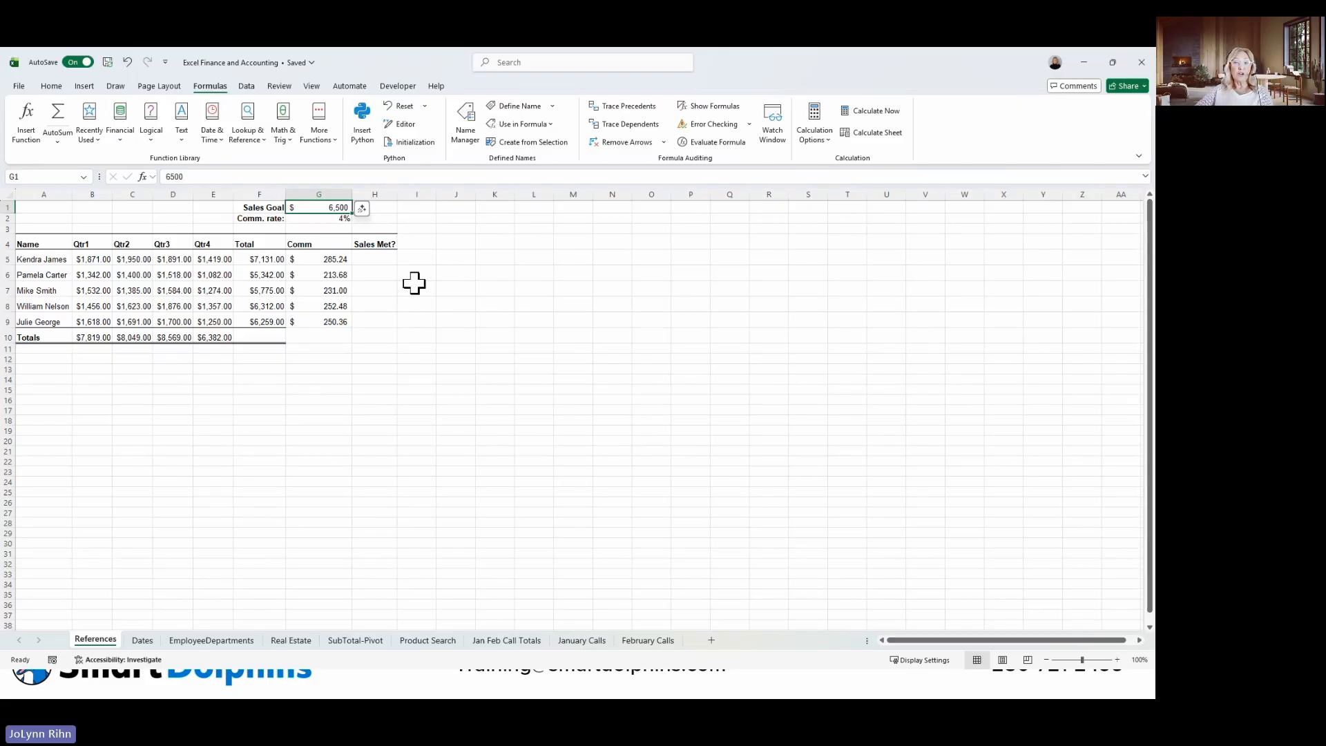
click(379, 255)
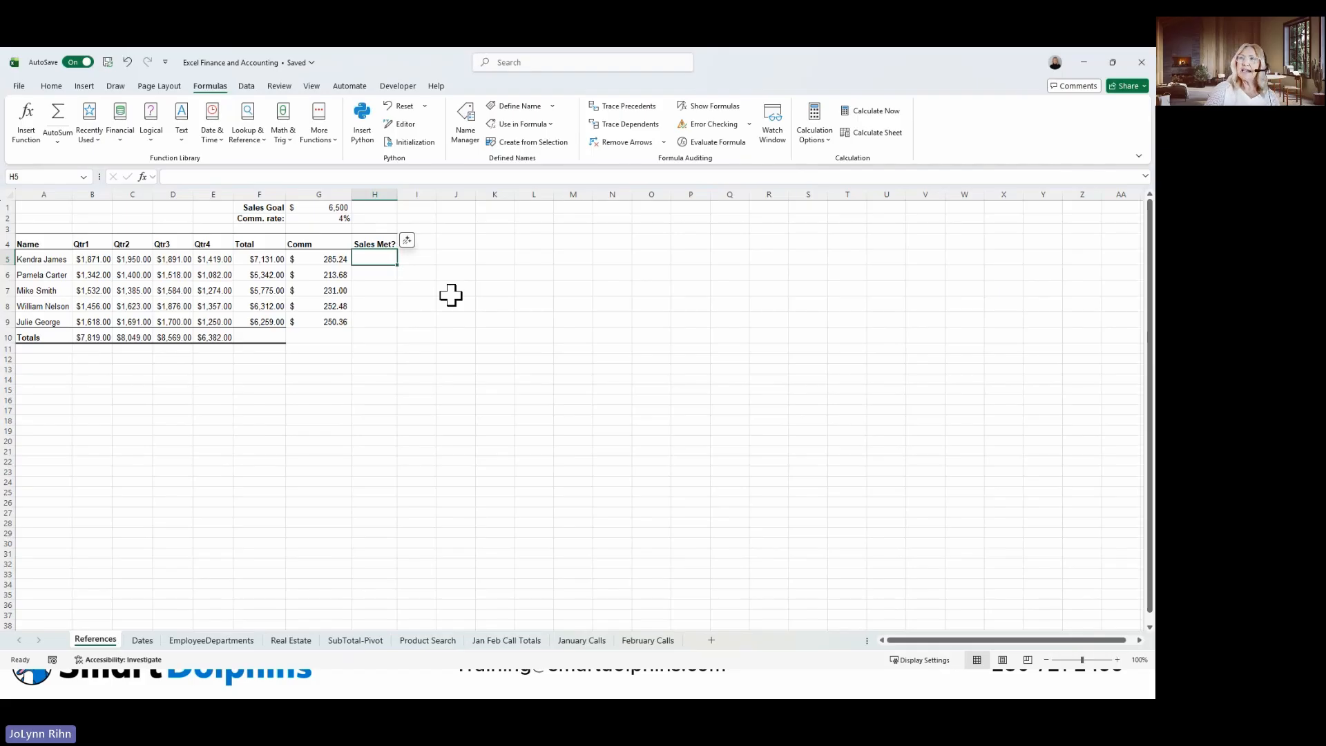
text(=)
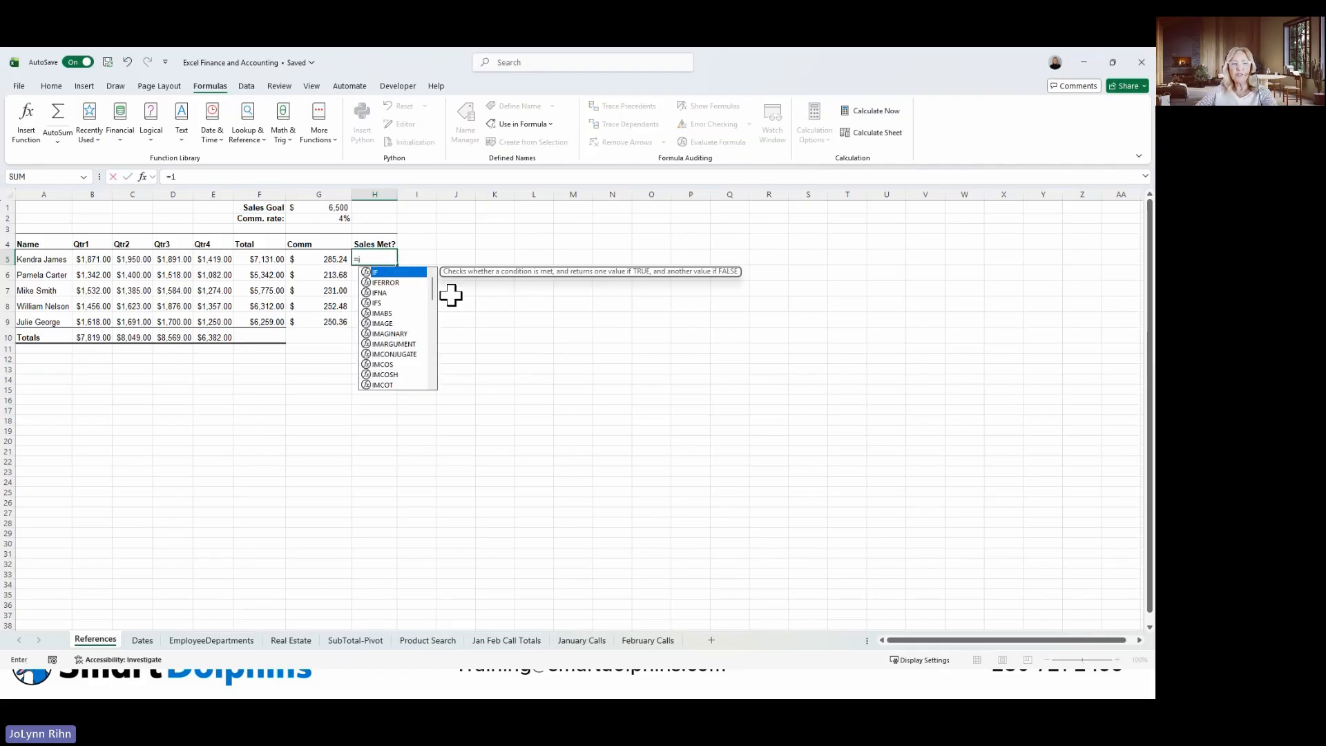
text(i)
key(Tab)
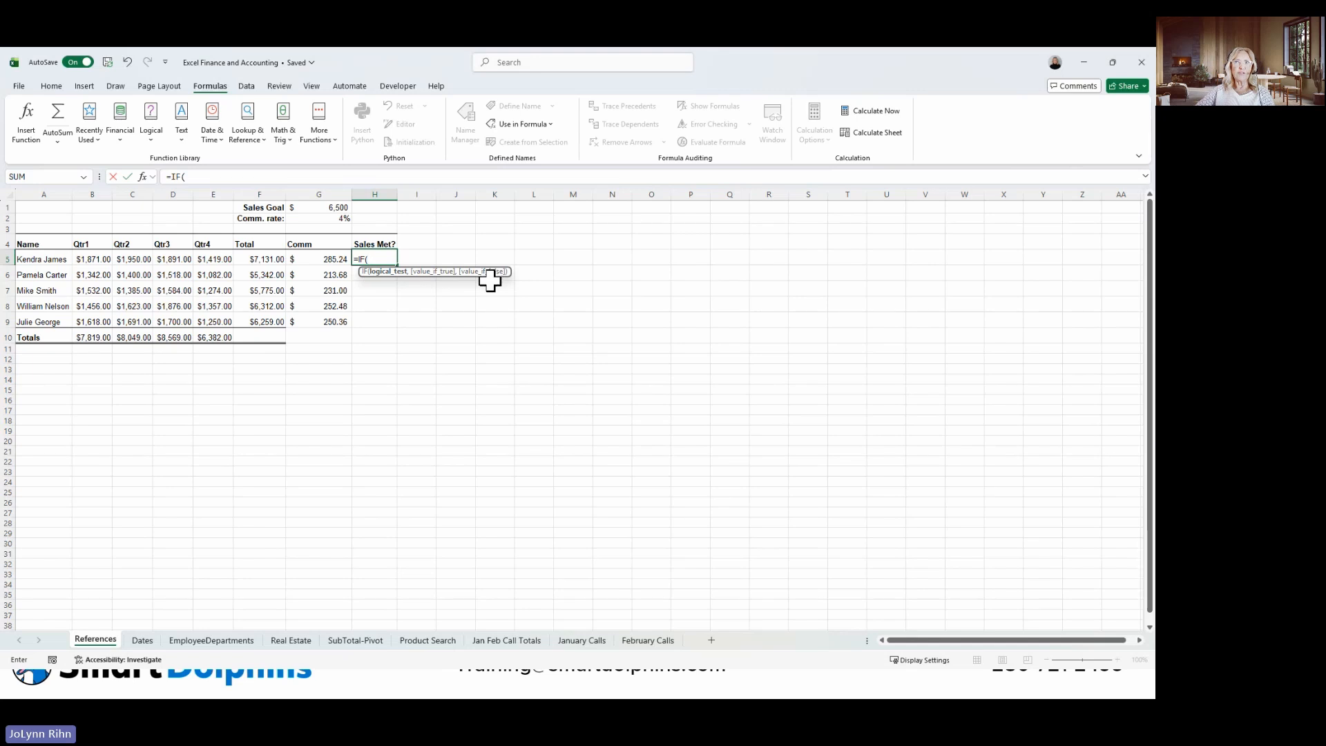
click(38, 126)
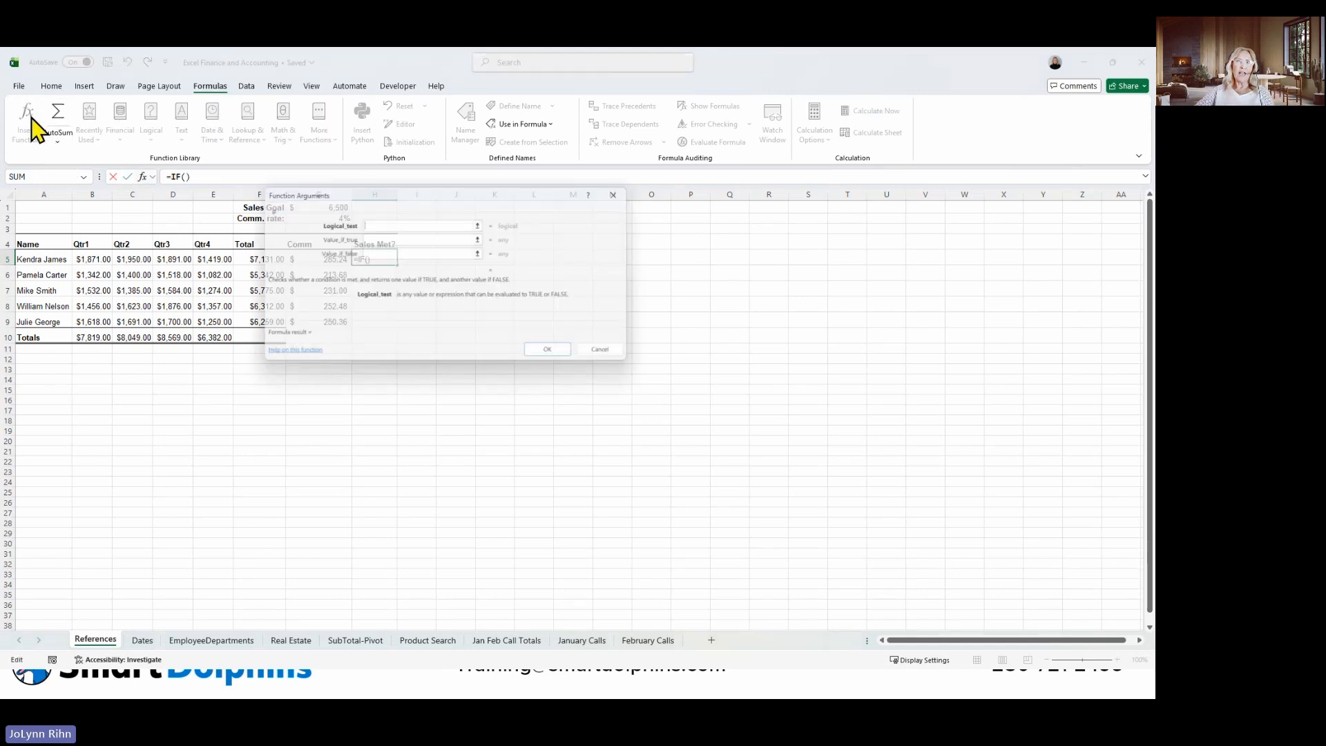
Move the arguments dialog off the data and set the IF function's logical test to F5>=G1.
drag(349, 205, 525, 216)
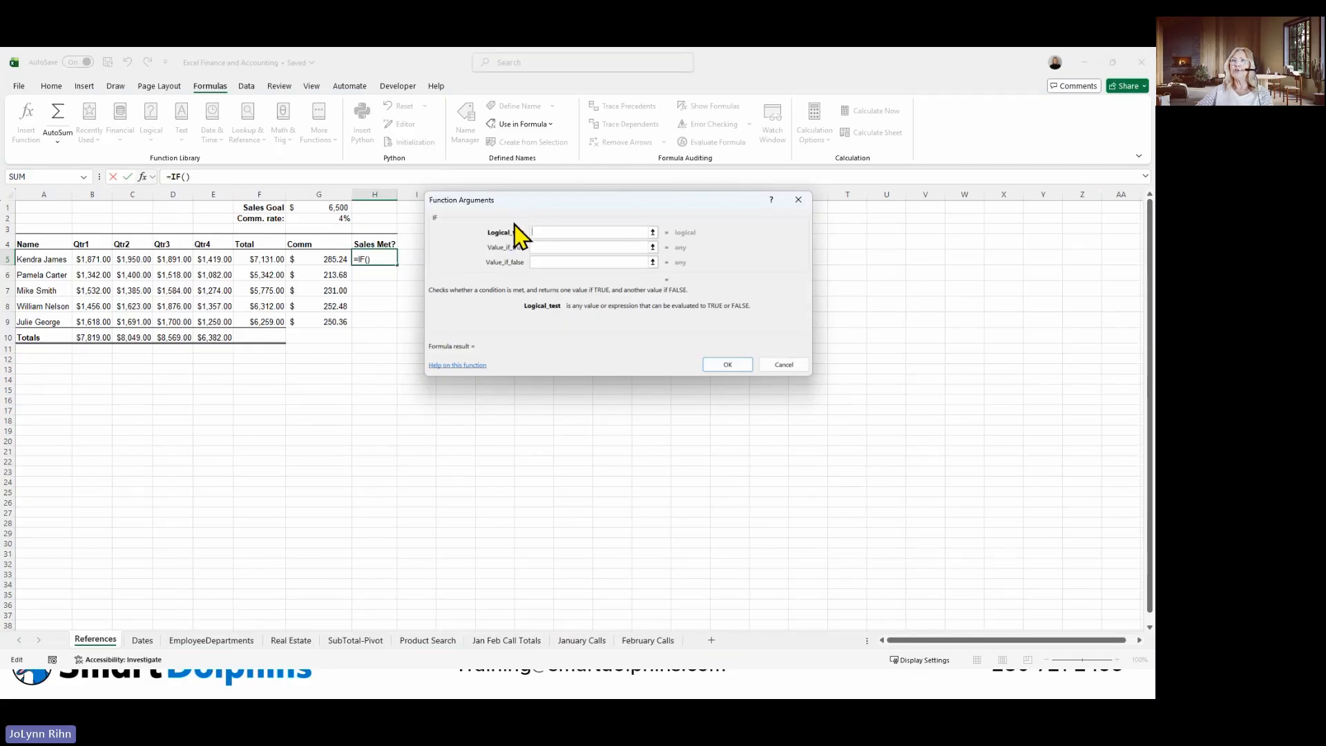
click(262, 257)
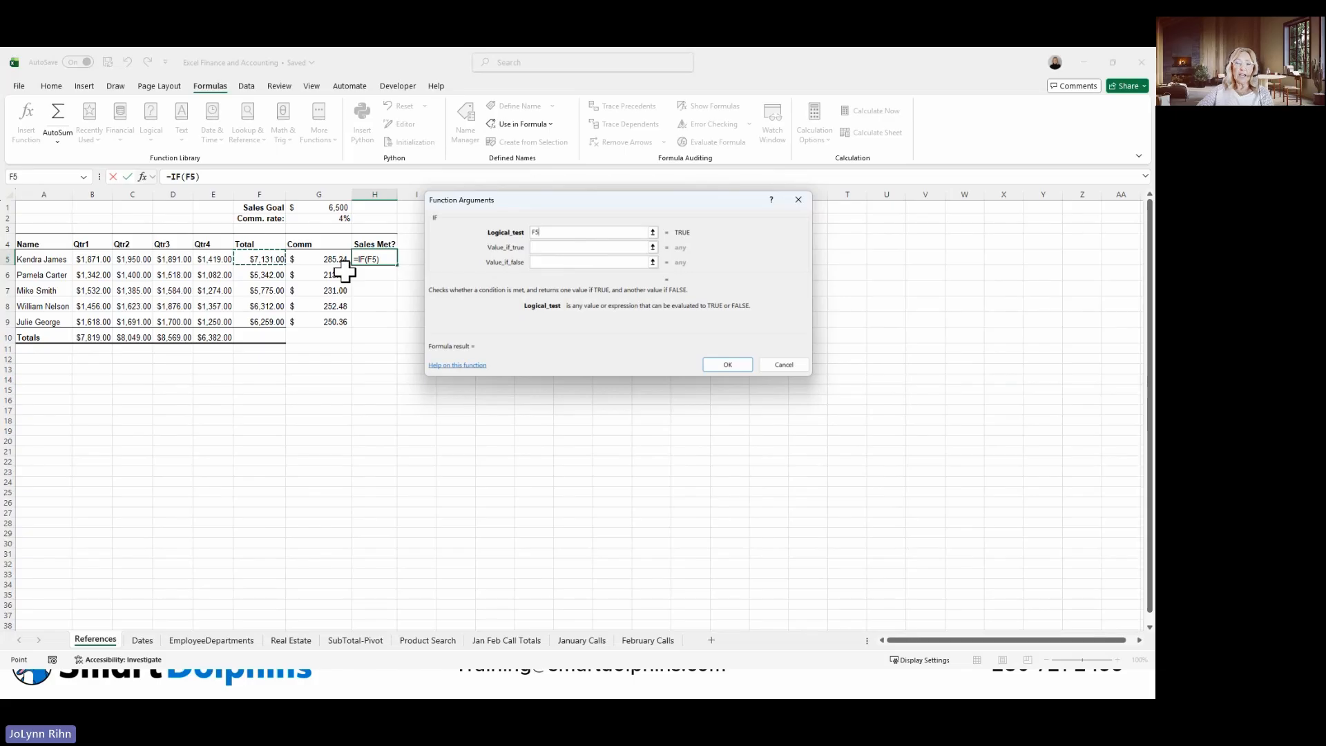
text(>=)
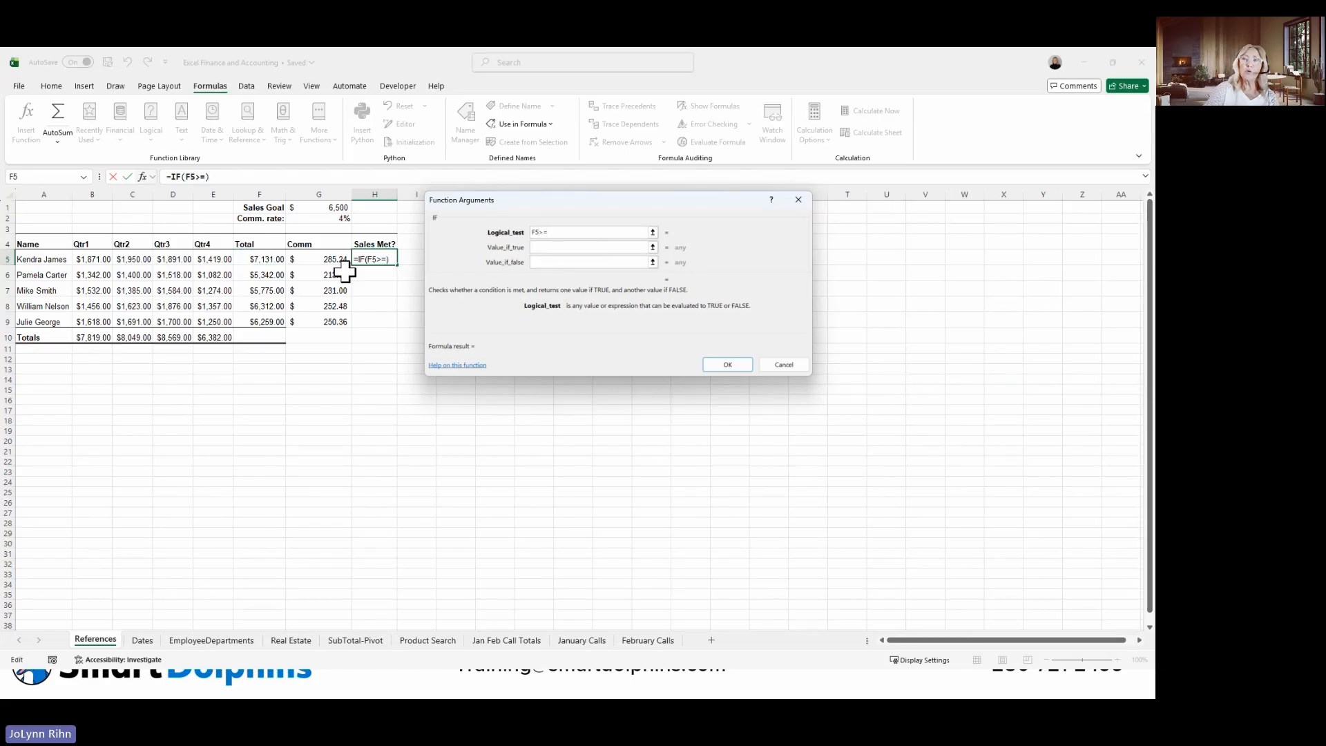
click(336, 208)
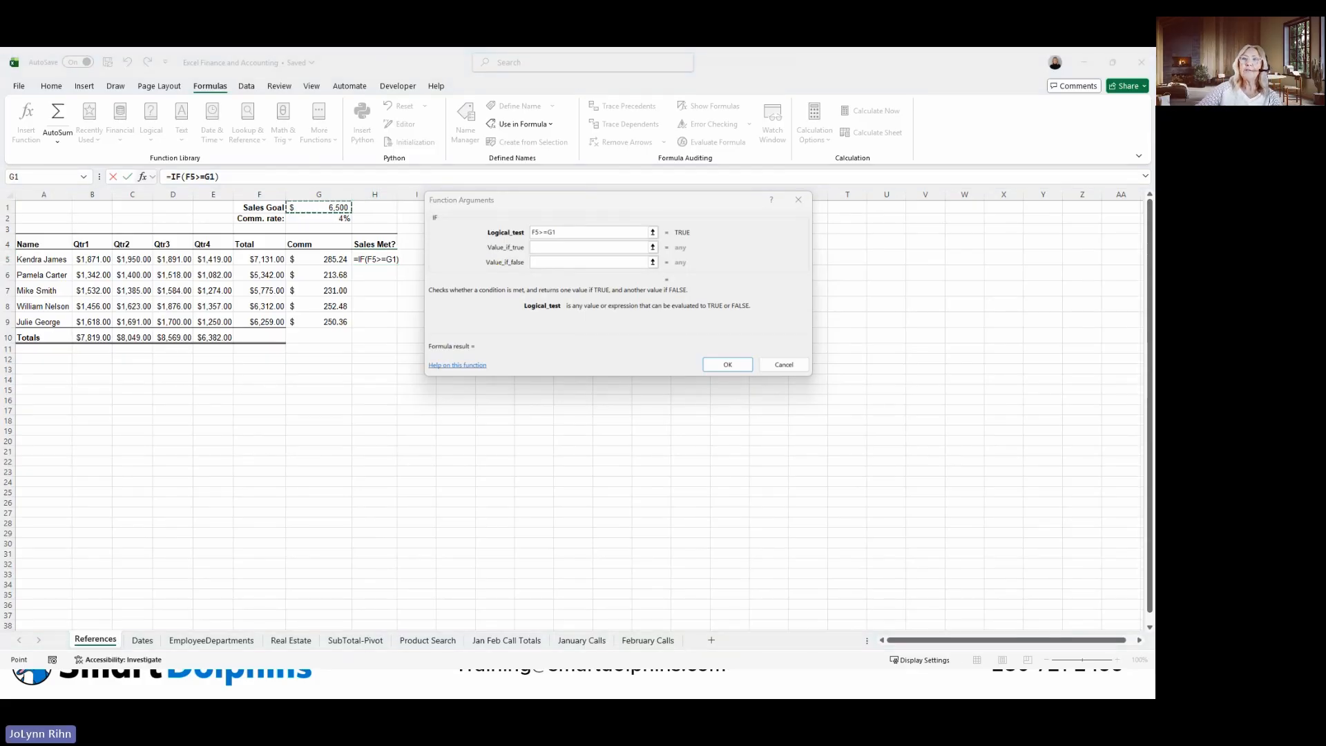
Make G1 absolute in the IF function's logical test and set the value if true to "Yes Sales Goal was Met".
click(576, 234)
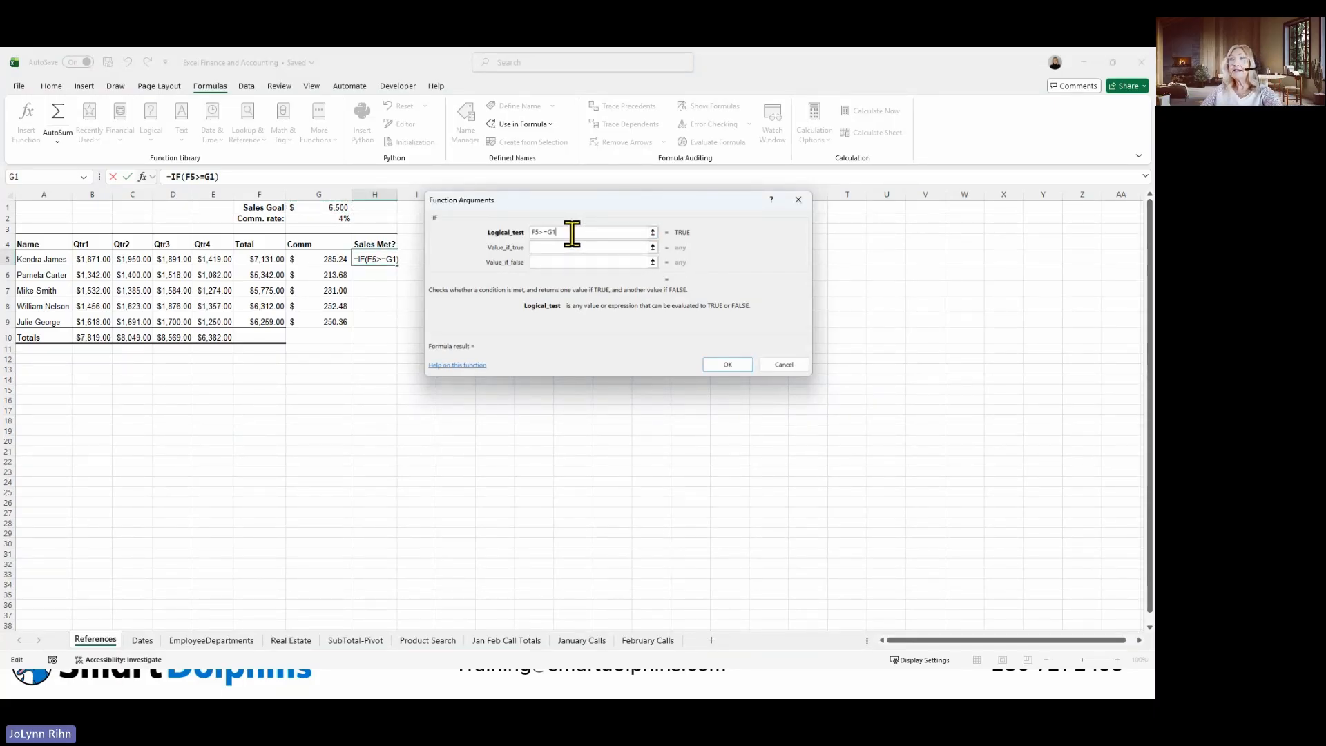
key(F4)
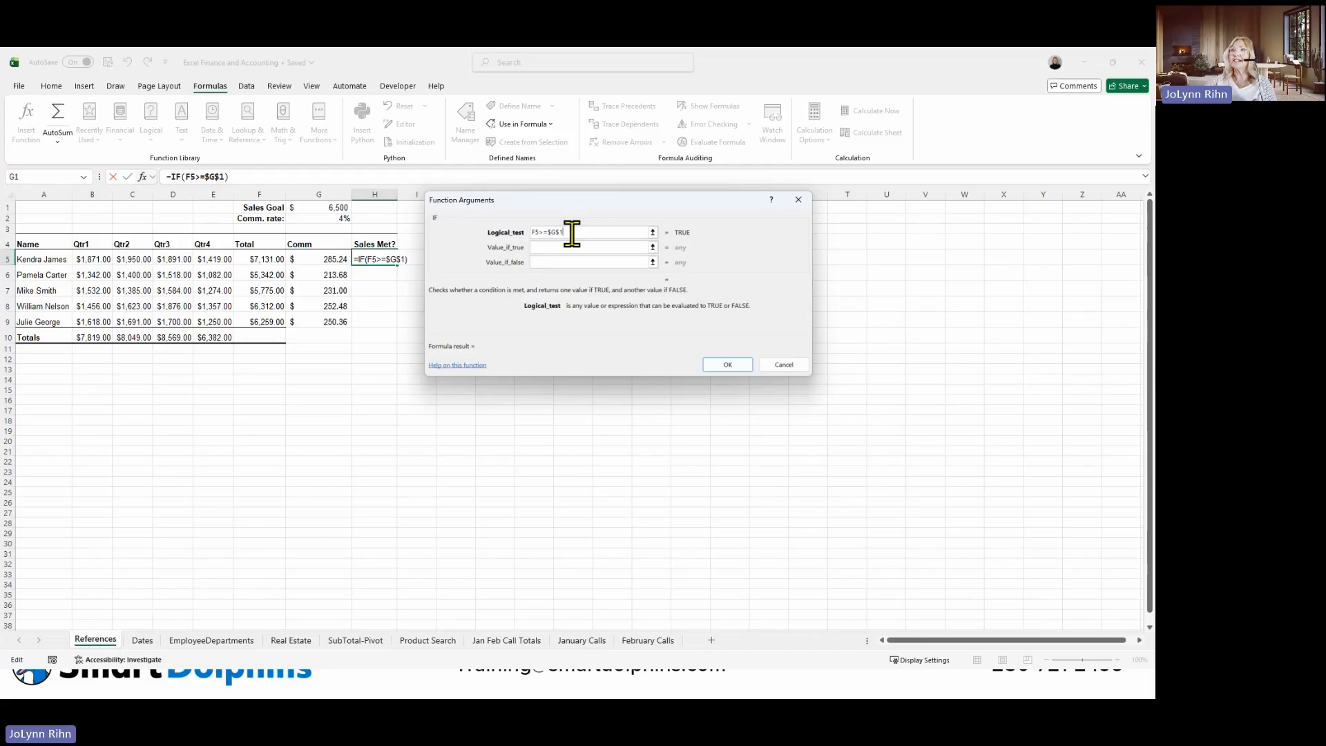
click(559, 246)
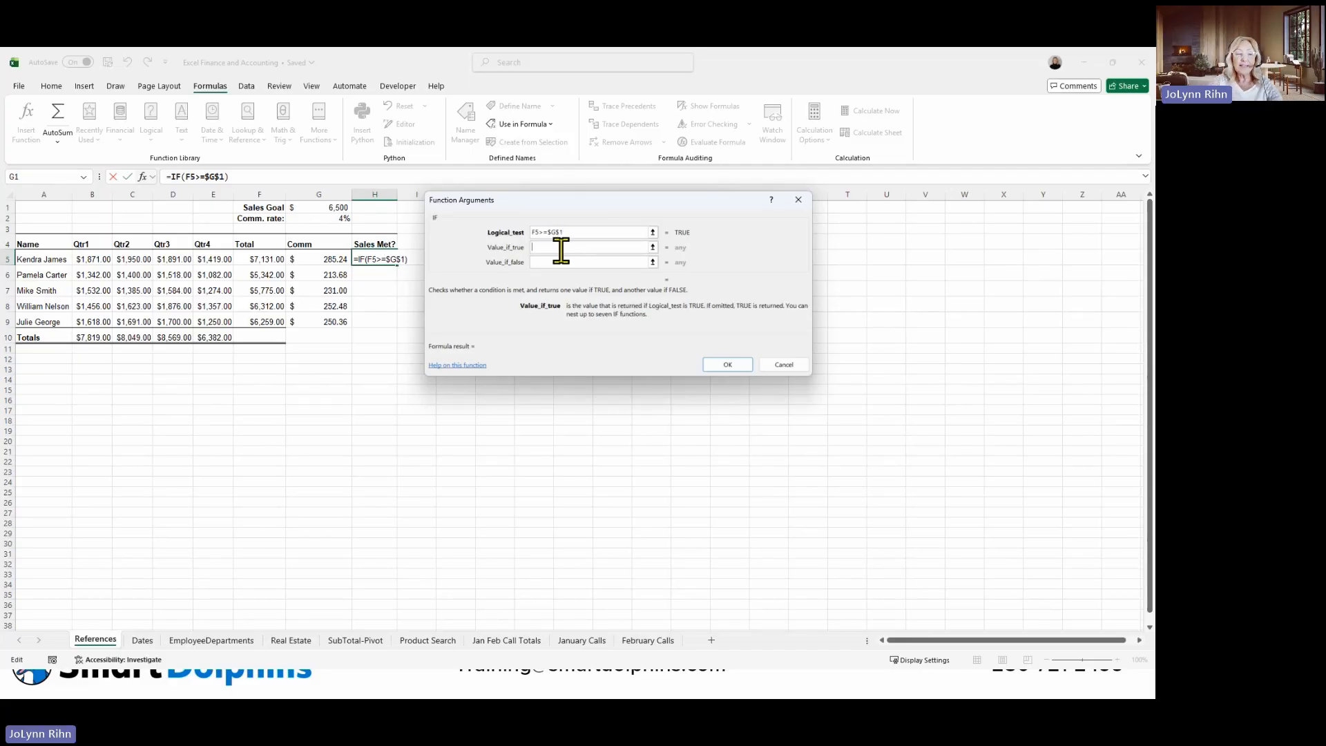
text(Yes )
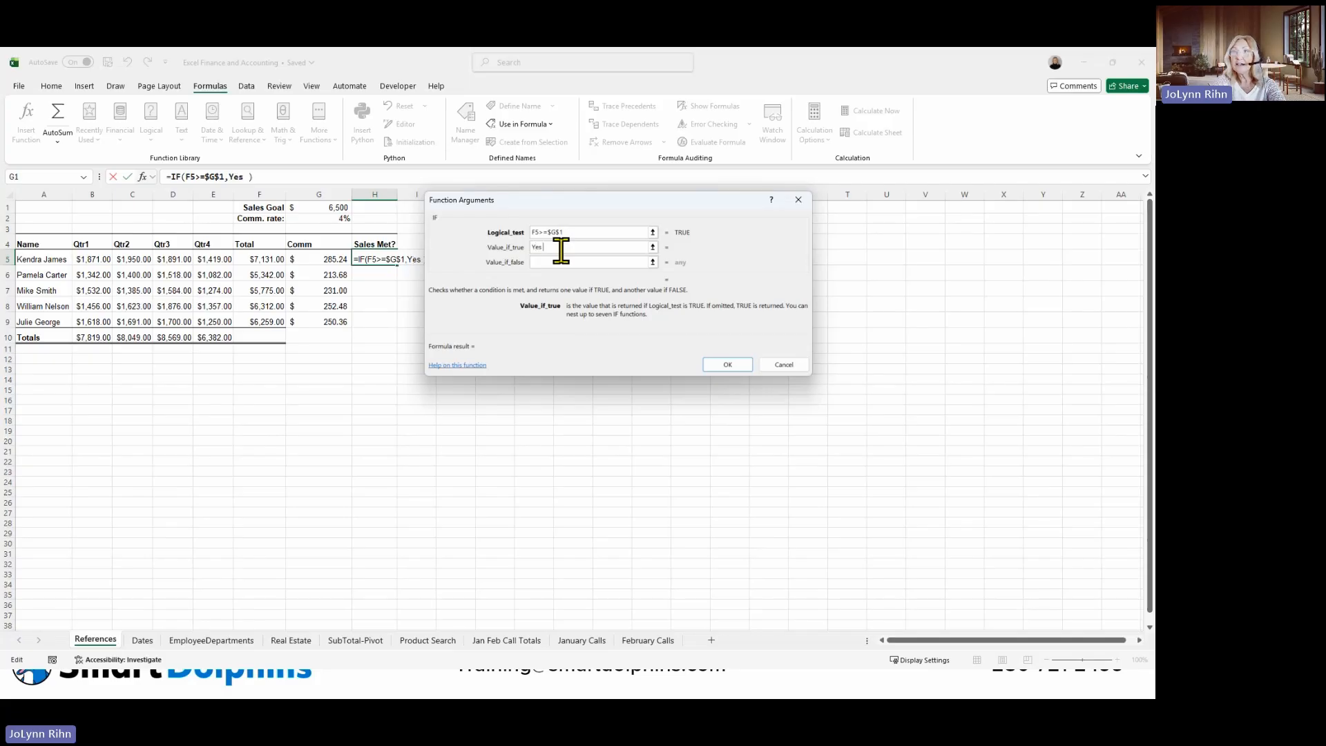
text(Sa)
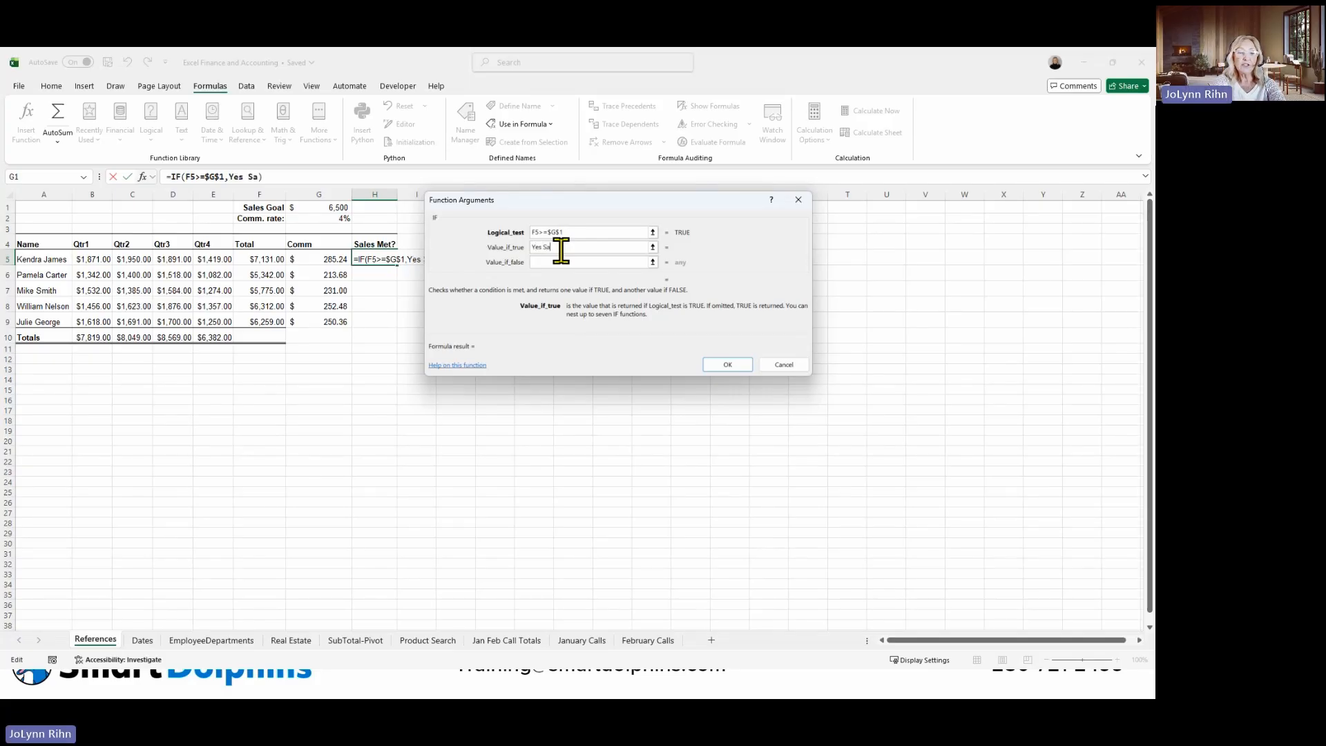
text(les Goa)
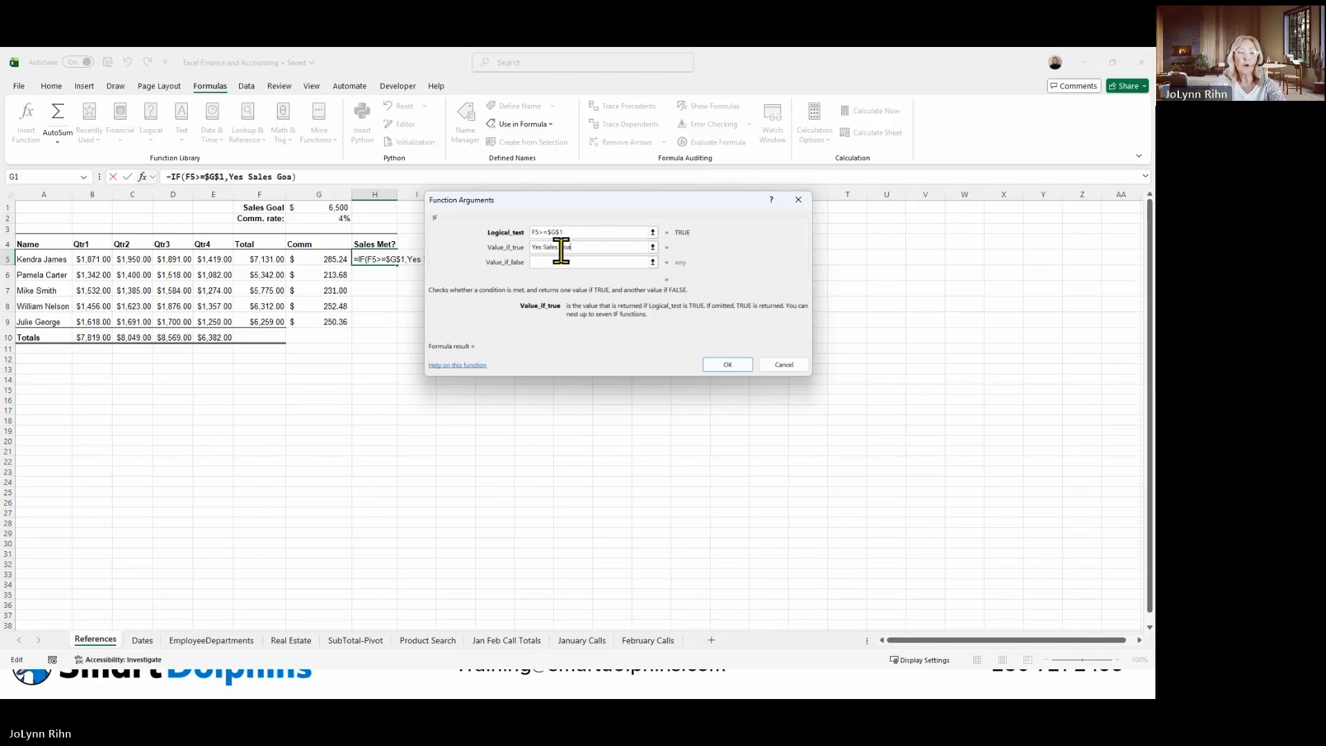
text(l was Met)
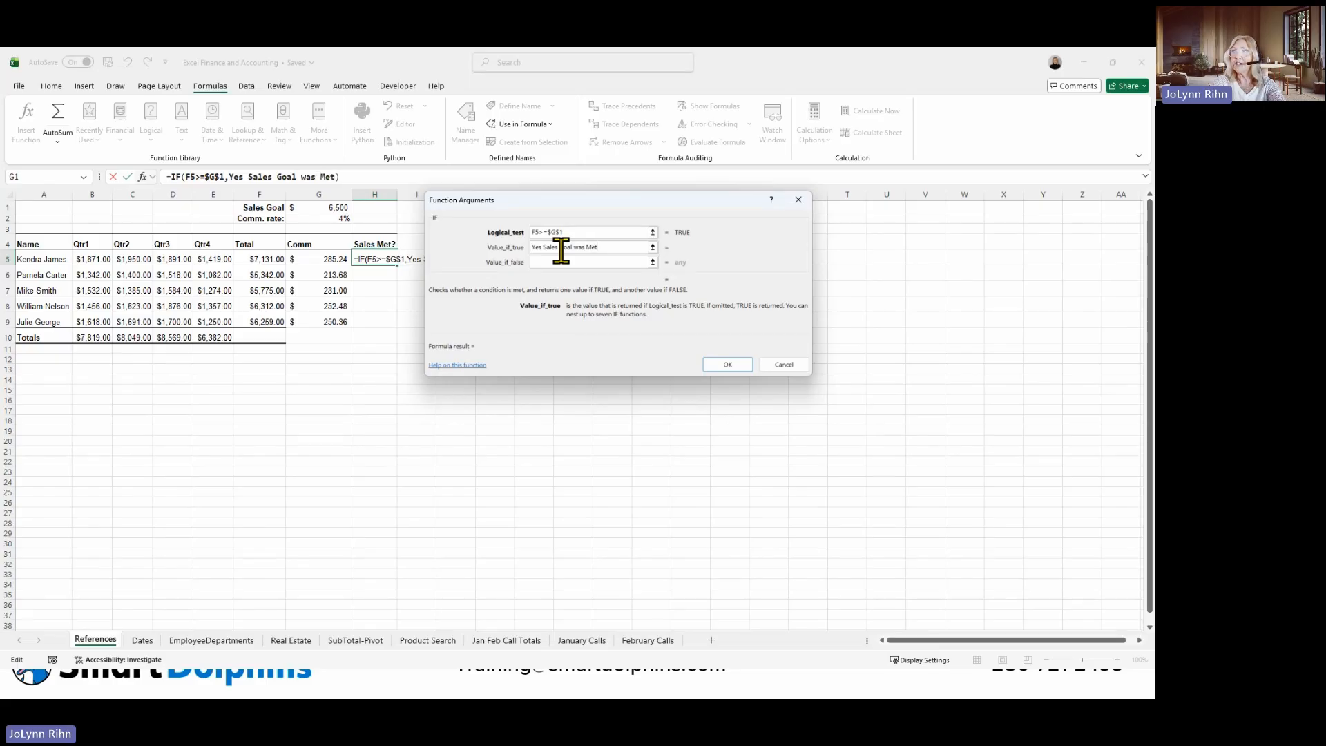
key(Tab)
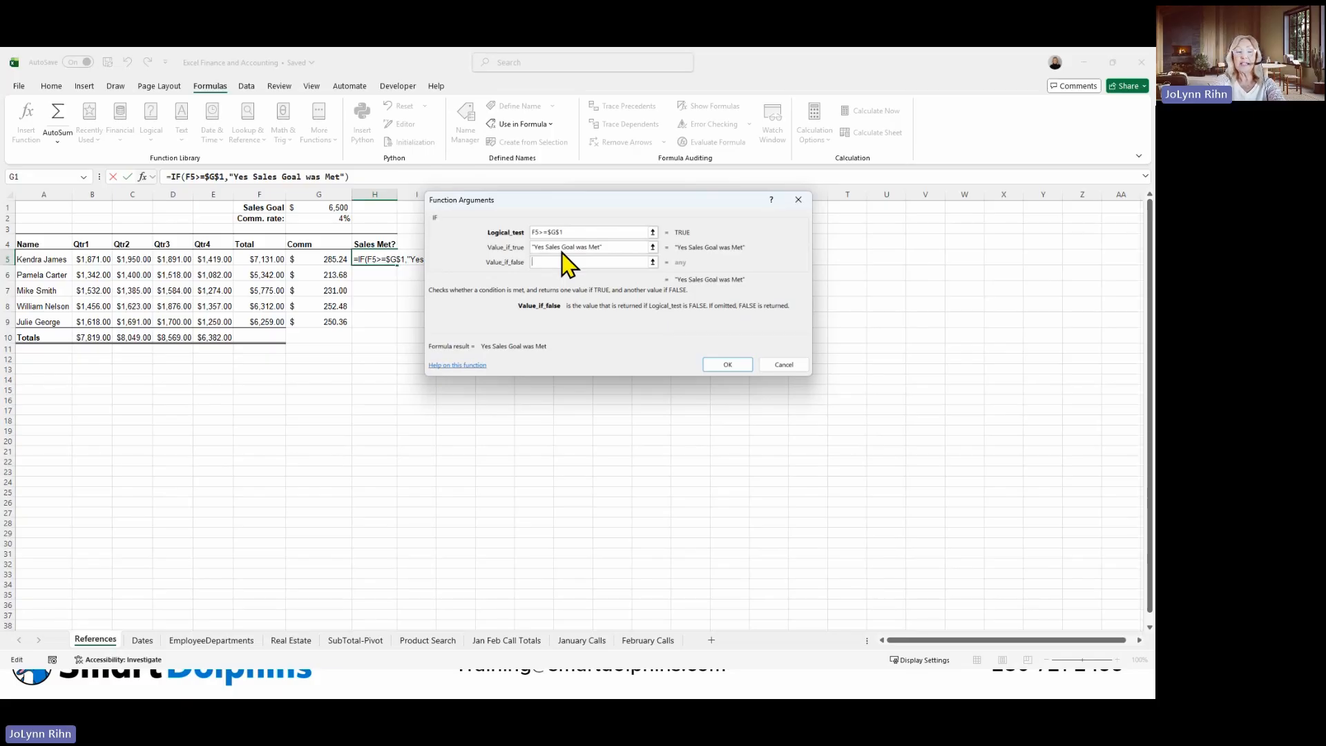
Set the IF function's value if false to "Sales Goal NOT Met" and insert the formula.
text(Sales G)
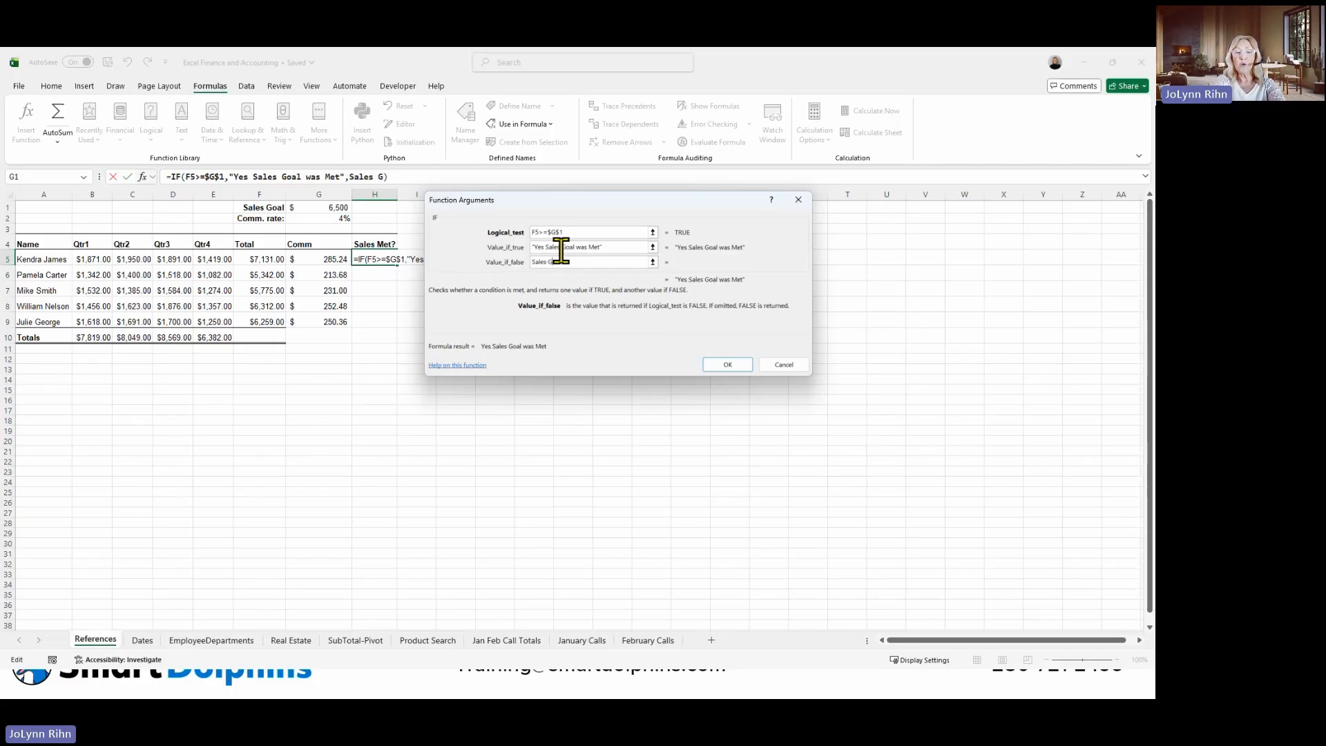
text(oal NN)
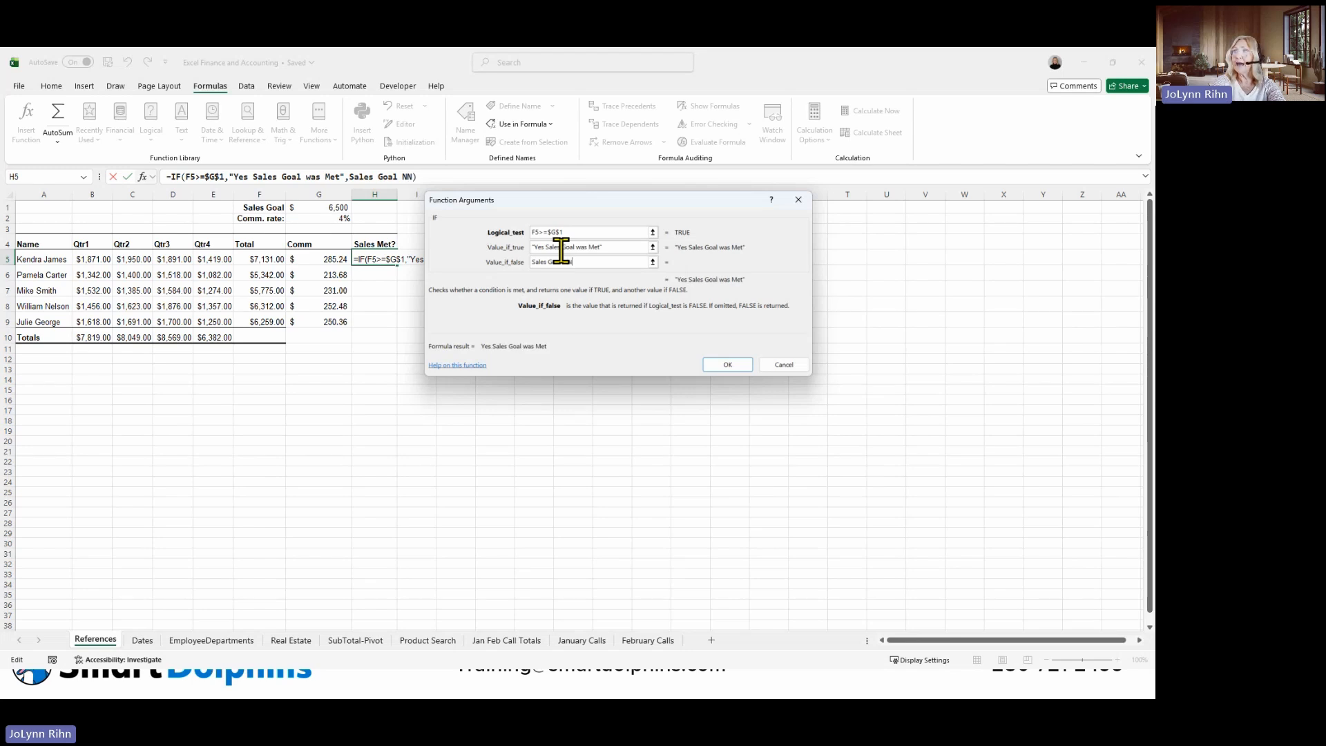
key(BackSpace)
text(NOT)
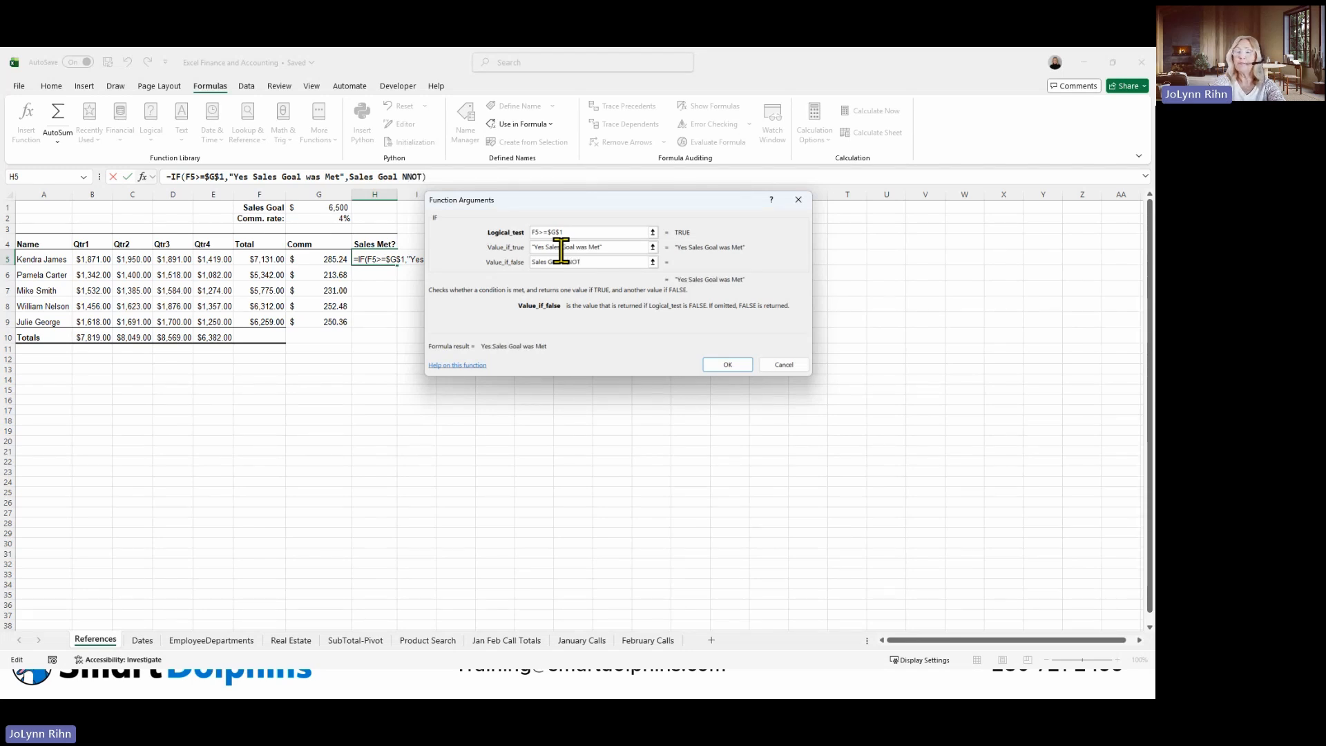
text( Met)
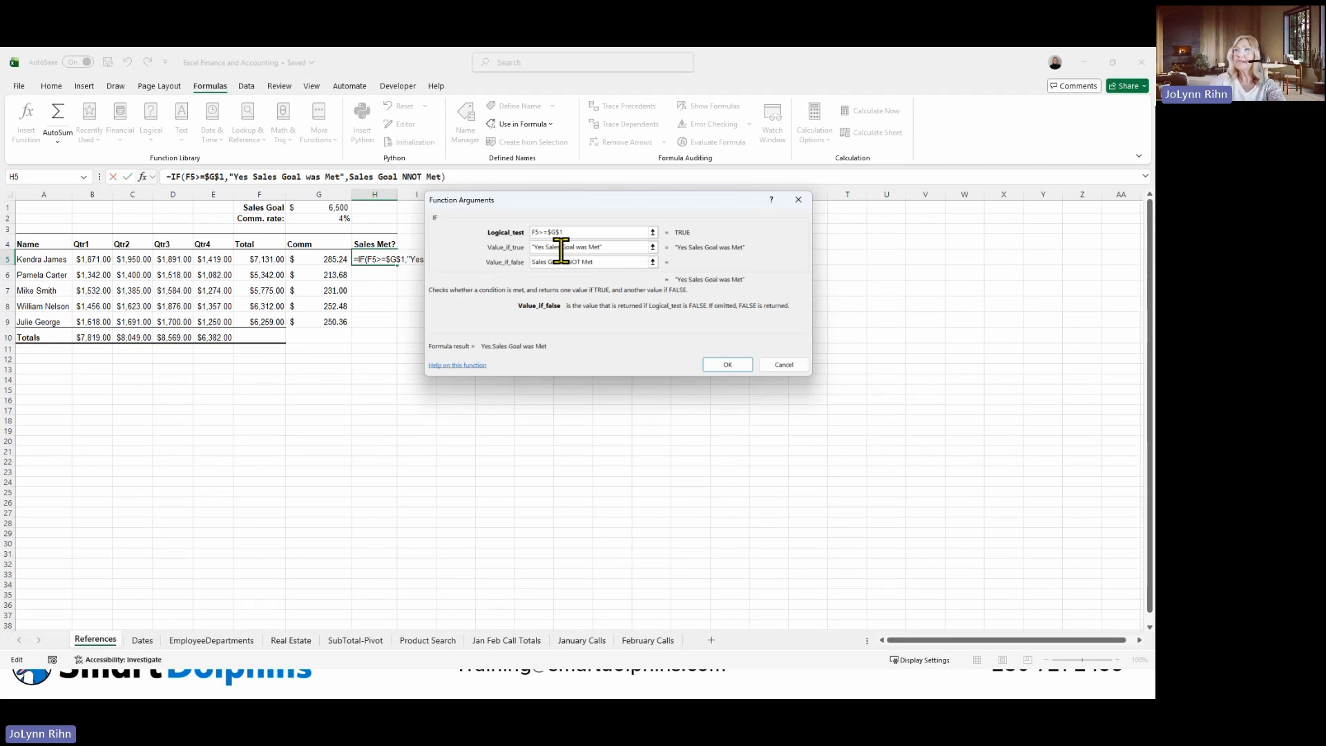
click(567, 262)
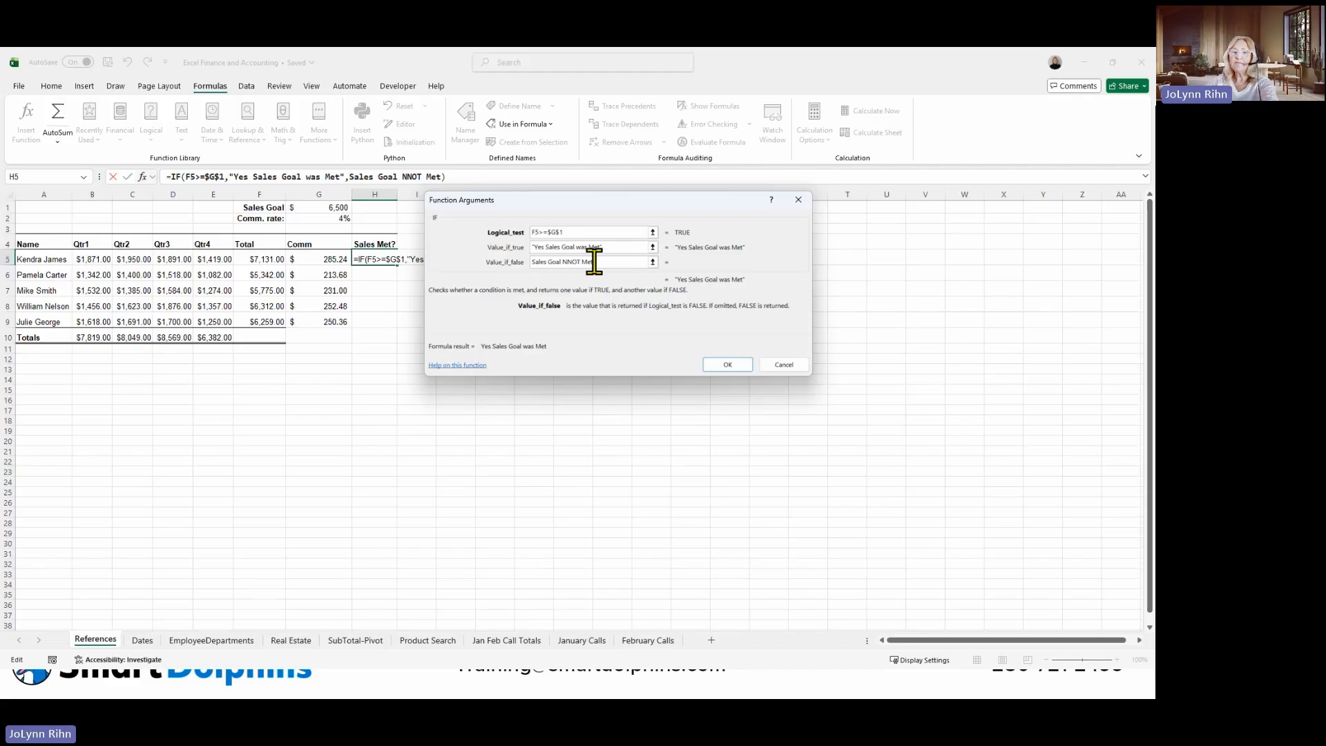
key(BackSpace)
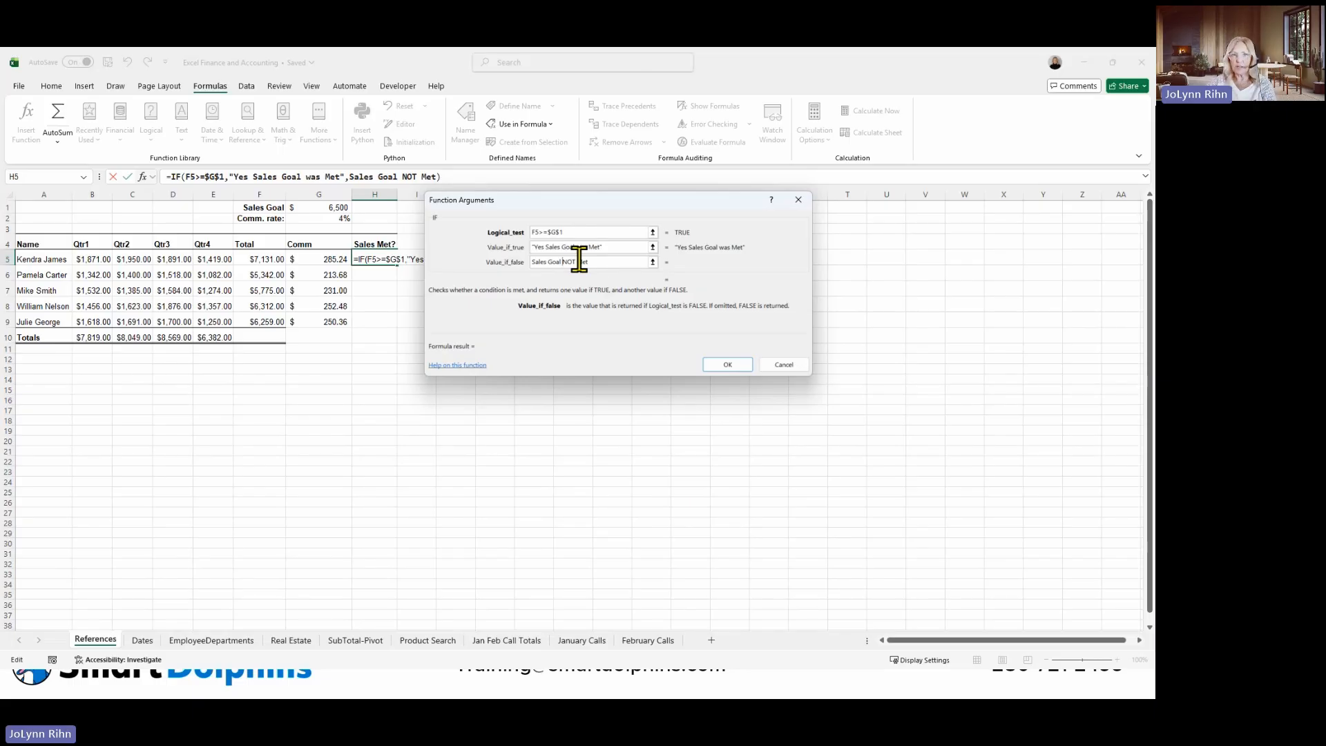
click(716, 368)
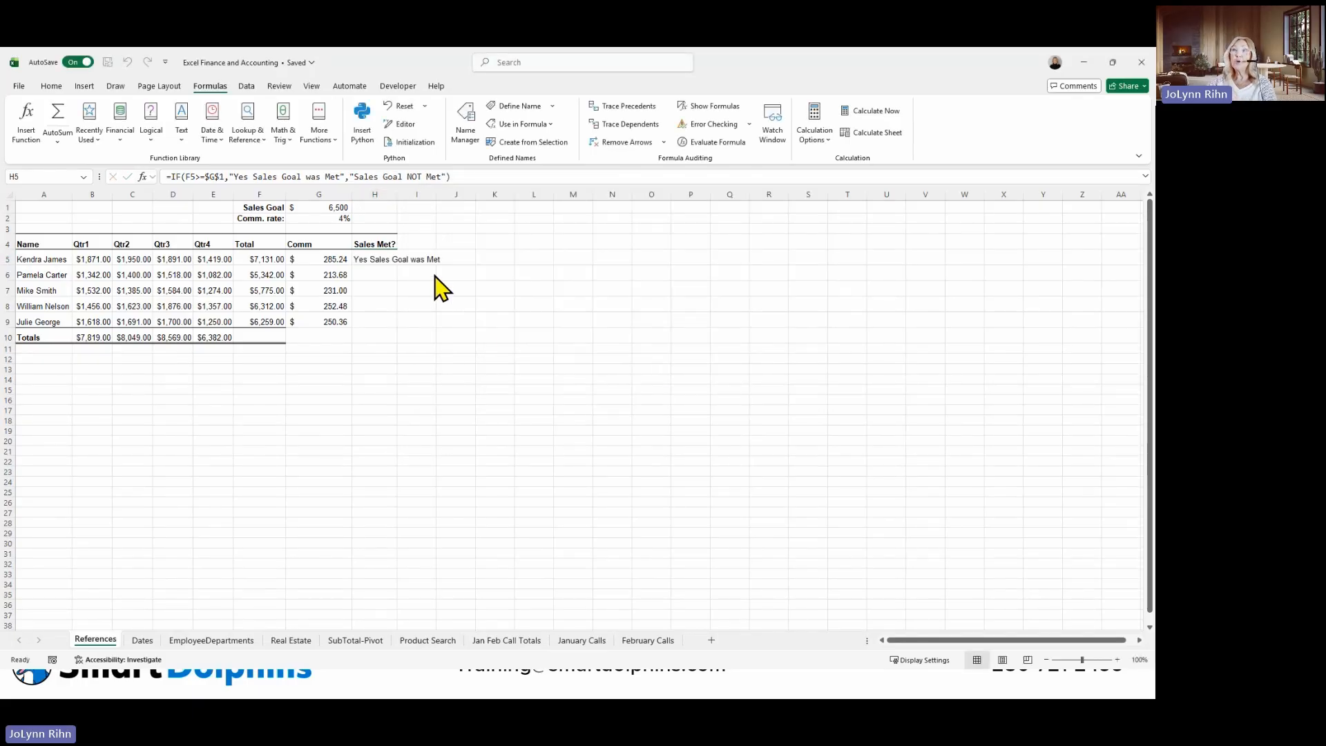
Copy the Sales Met? formula from H5 down through H9 and check the copied formula in H6.
click(380, 260)
drag(395, 264, 402, 326)
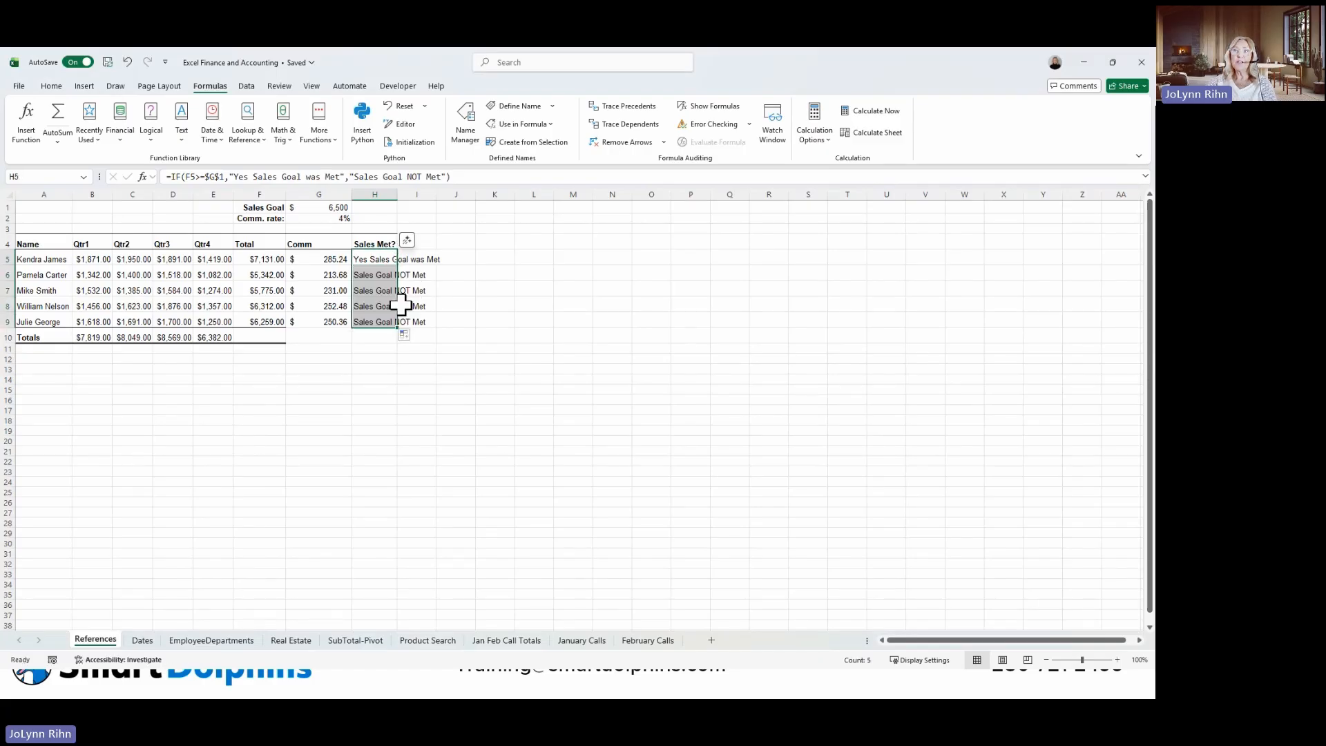
click(382, 276)
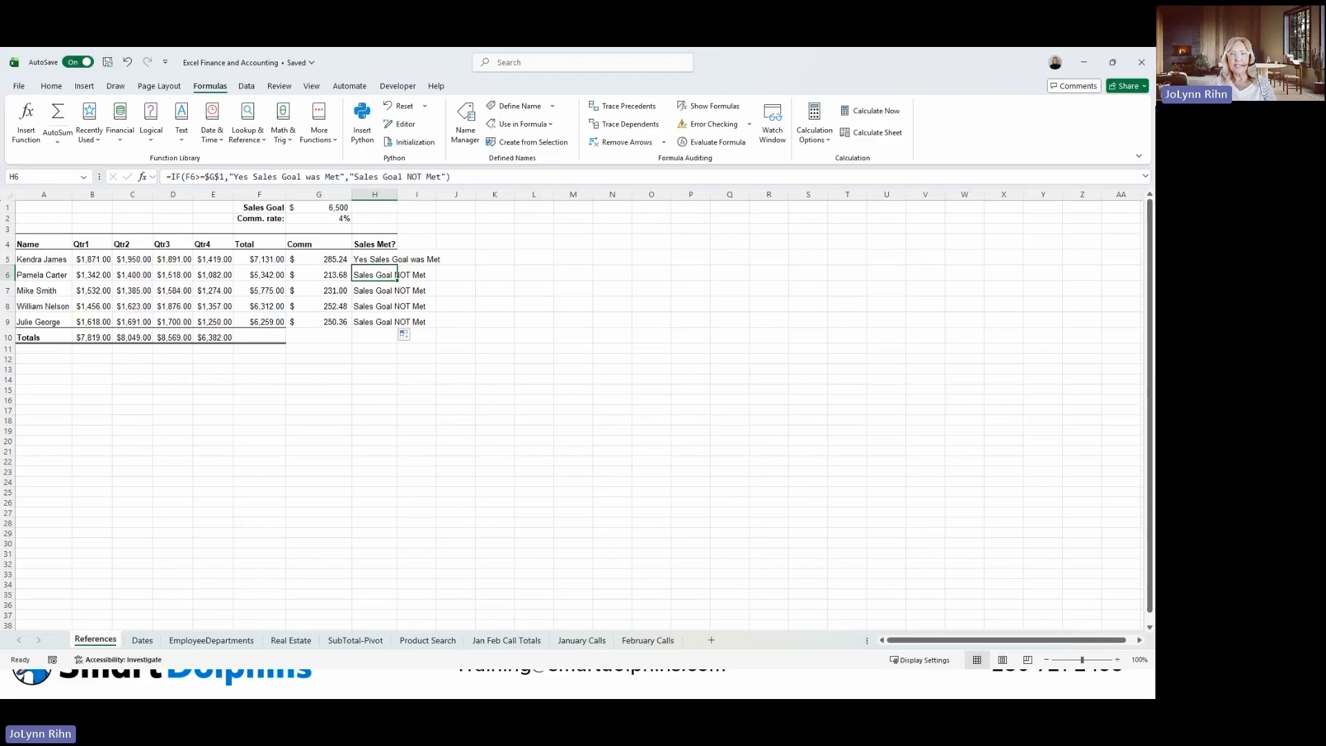
On the EmployeeDepartments sheet, start a SUMIF function in G2 with the named range Department as its range.
click(223, 641)
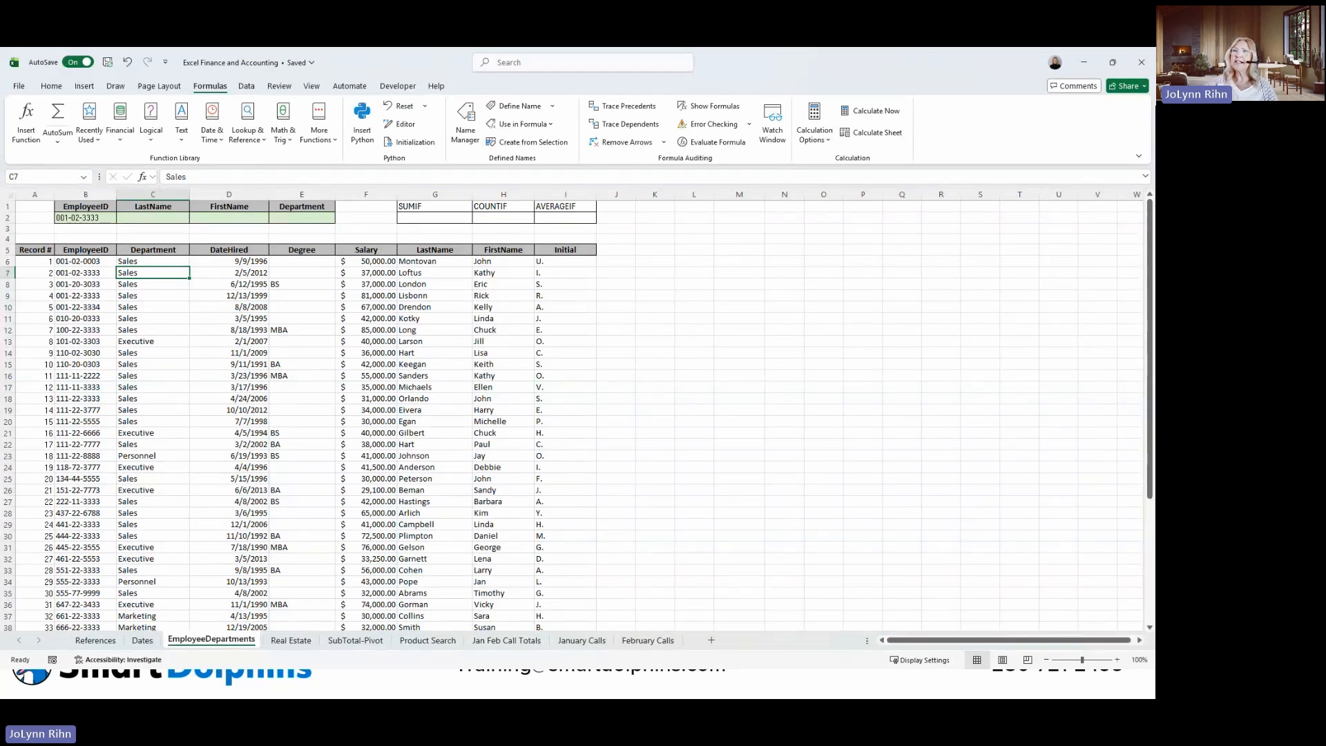
click(1097, 307)
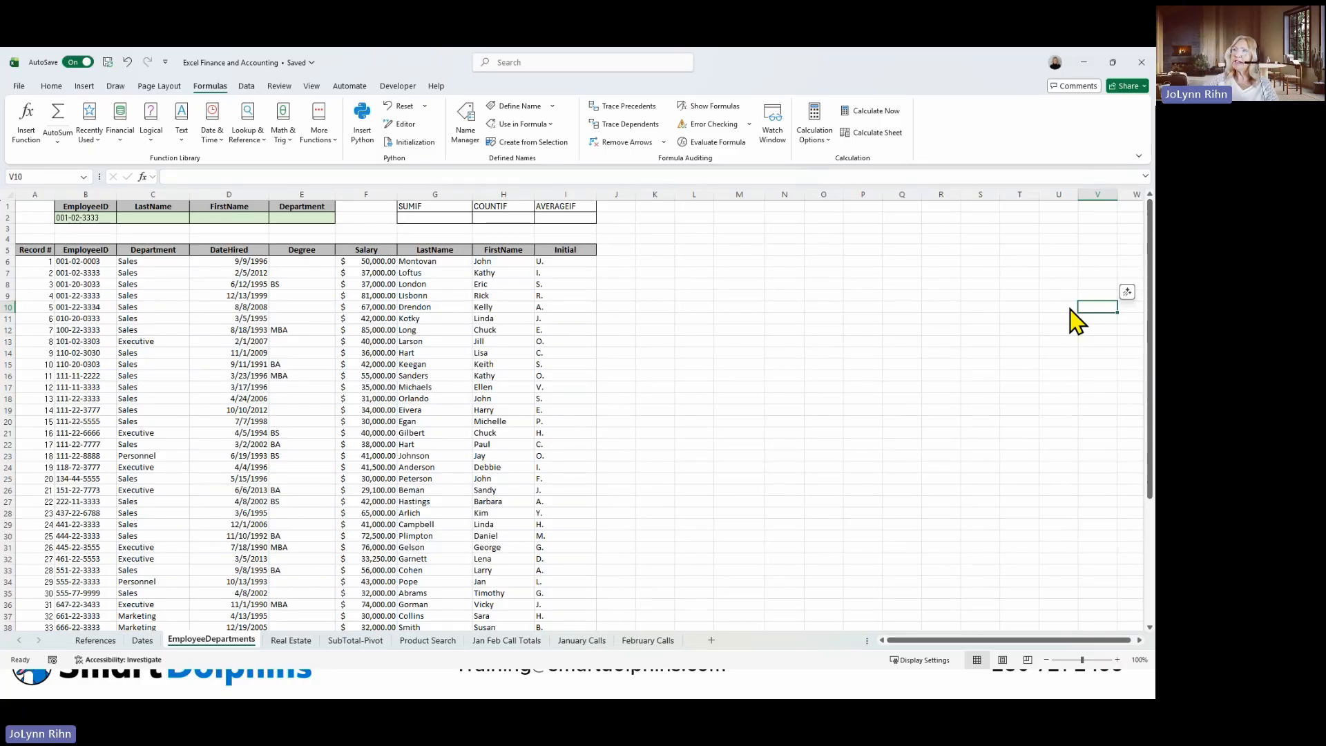
click(441, 219)
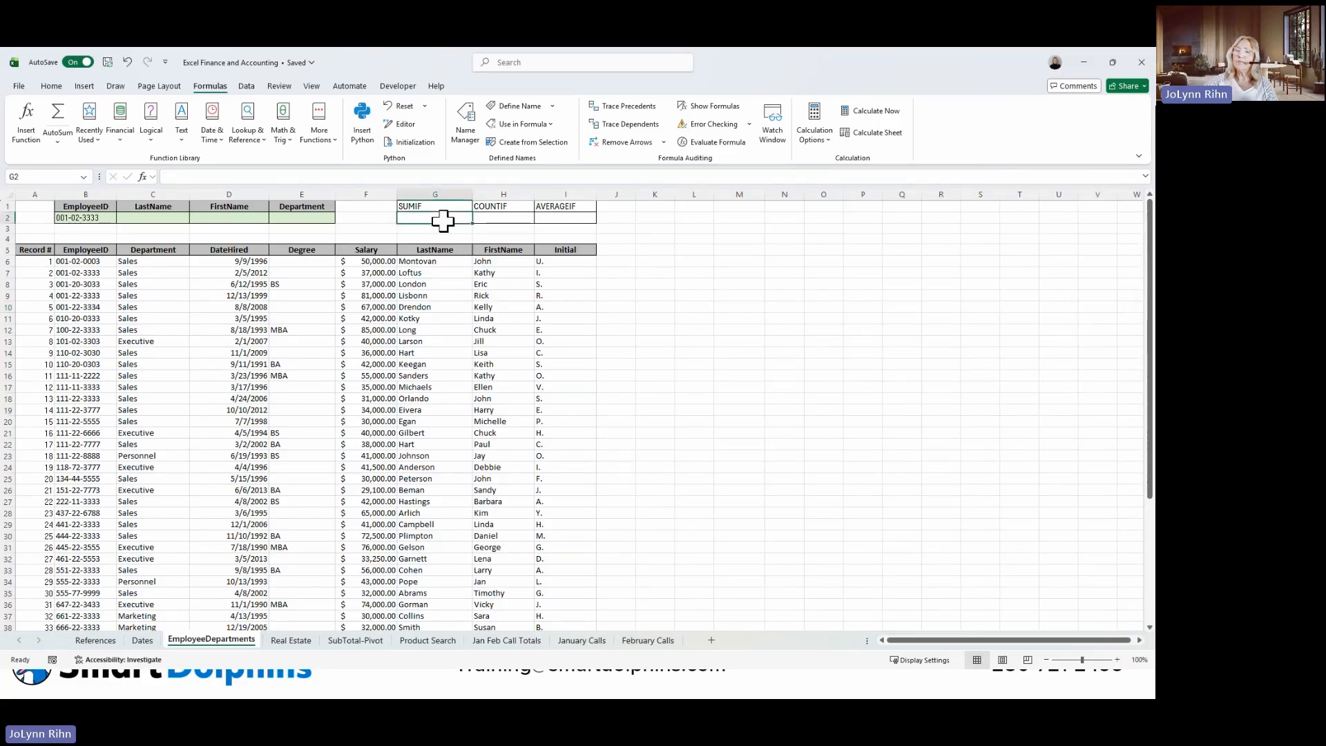
text(=su)
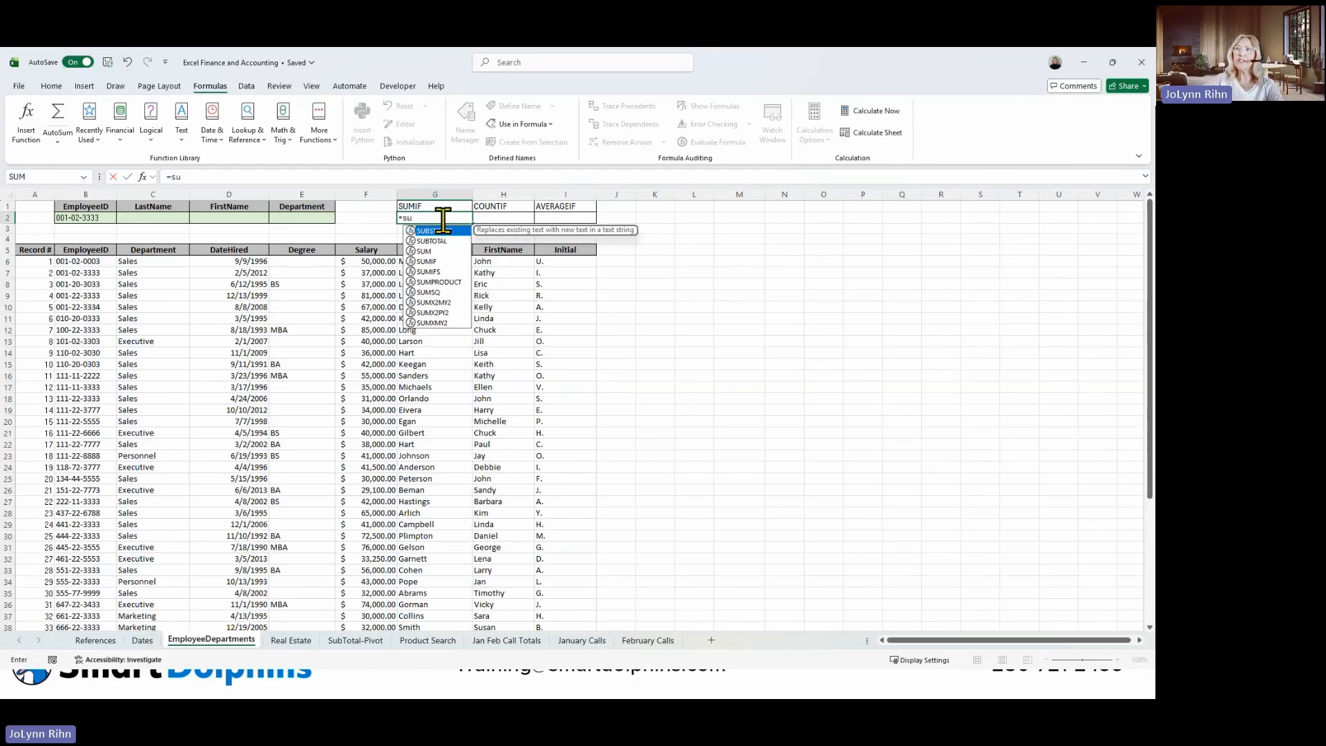
double_click(426, 261)
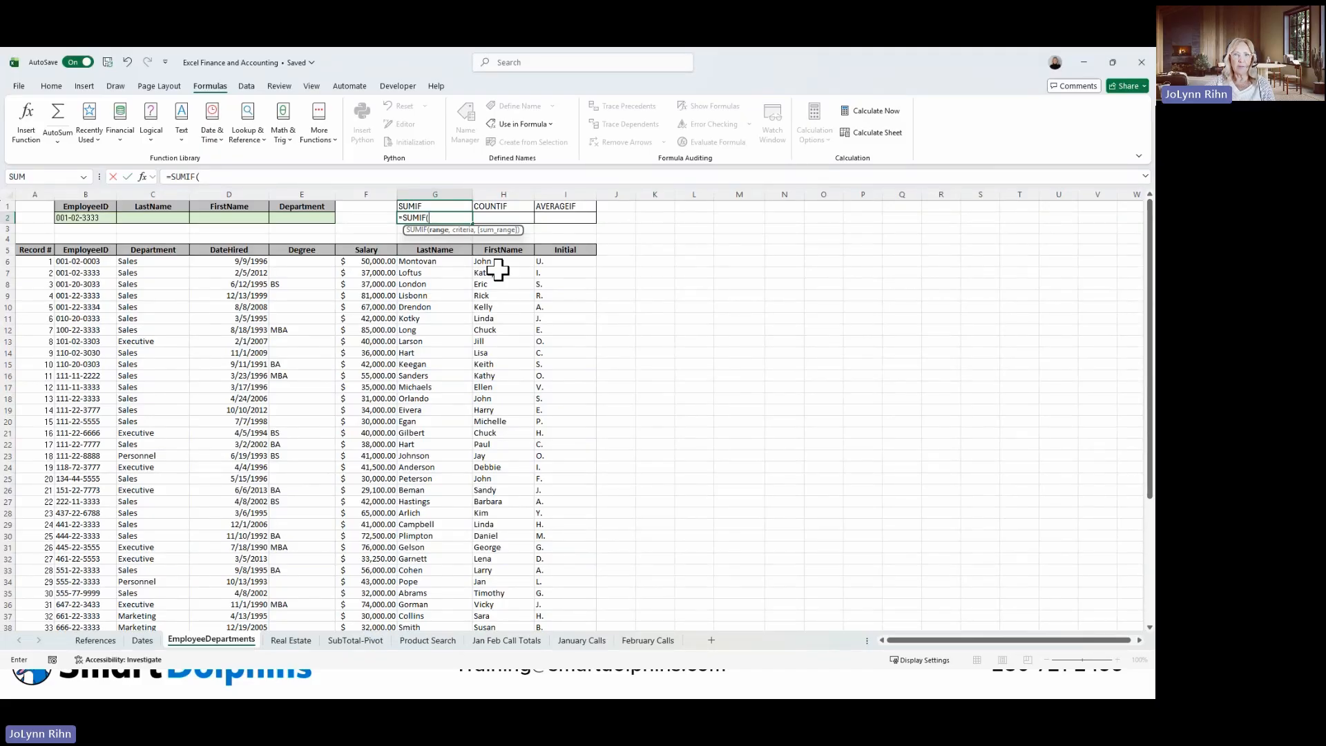
text(d)
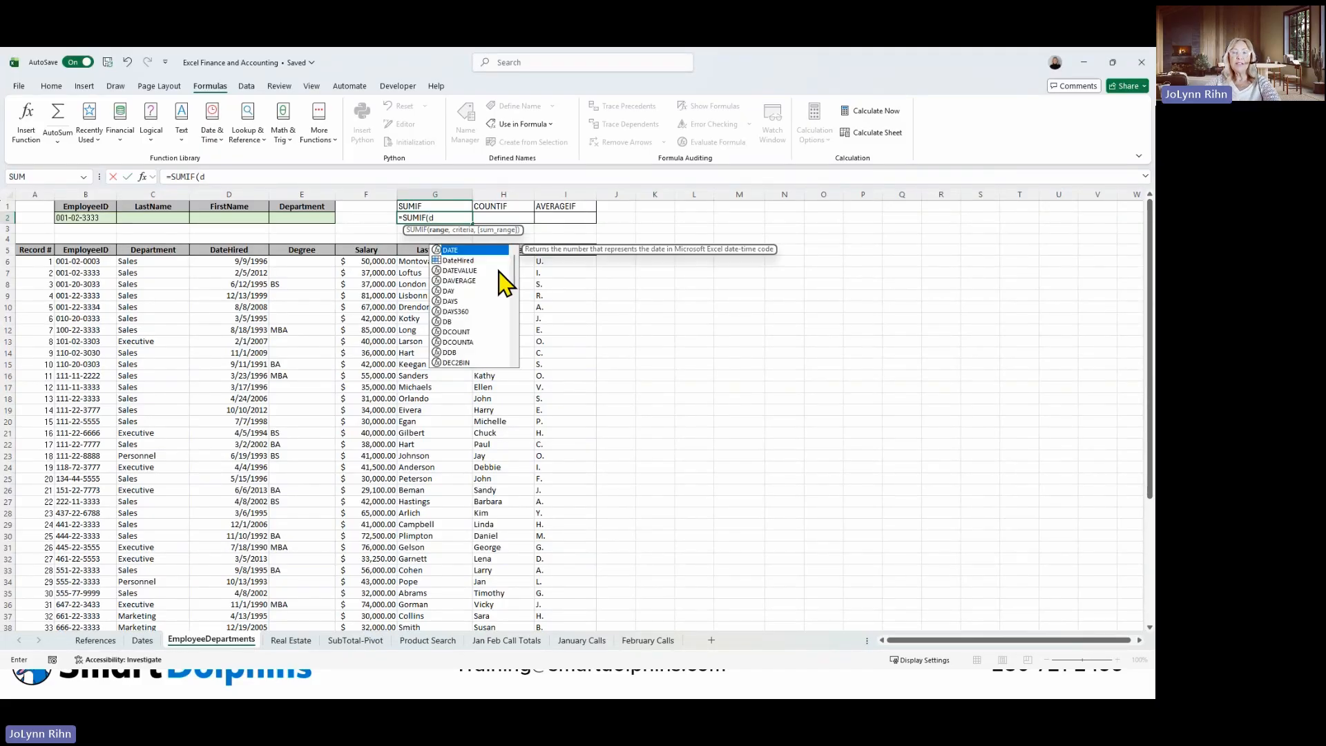
text(e)
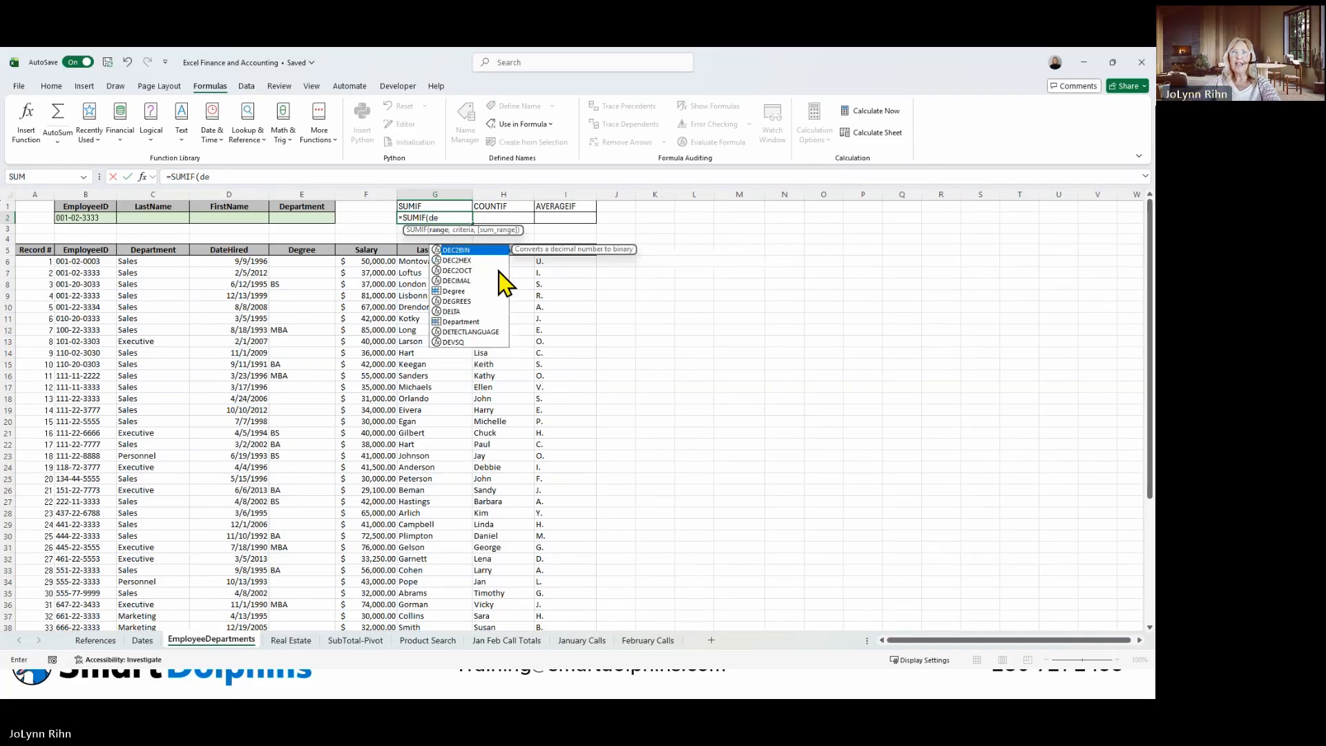
double_click(462, 322)
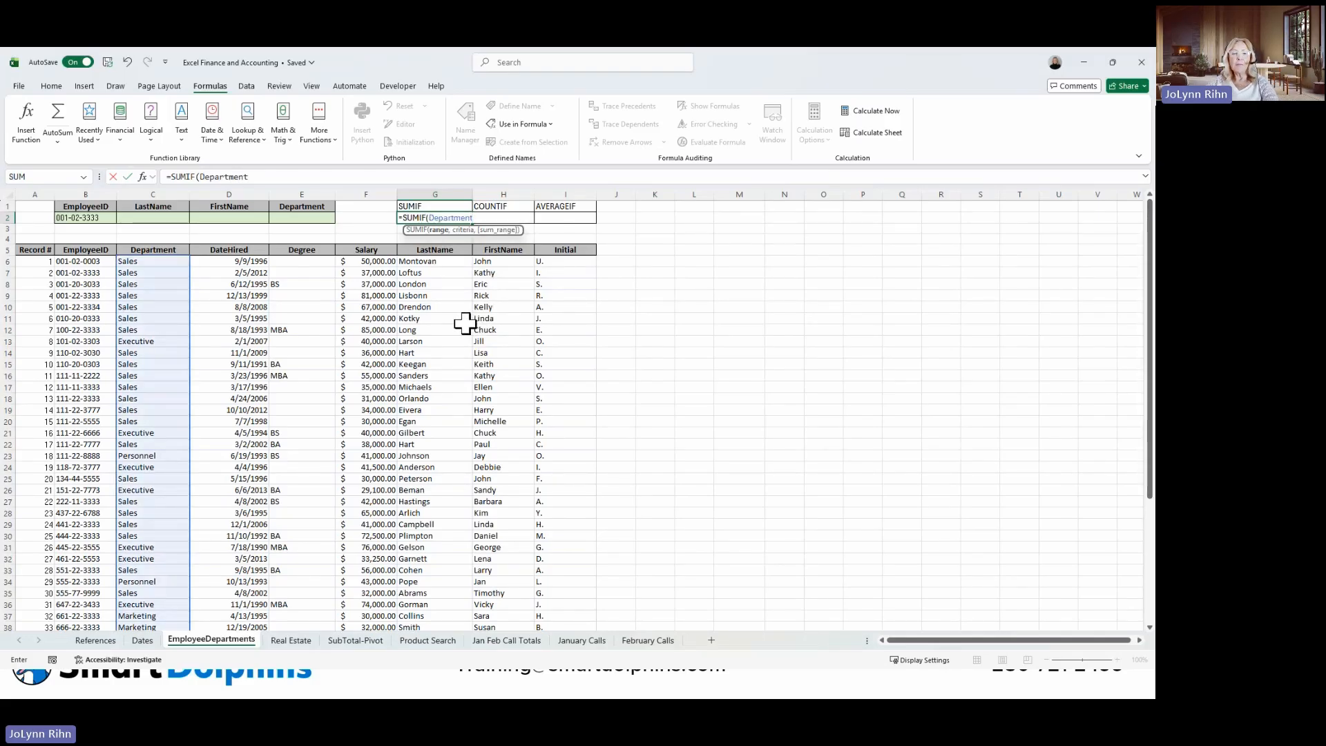
Complete the SUMIF formula with "Marketing" as the criteria and the named range Salary as the sum range, keeping G2 selected.
text(,)
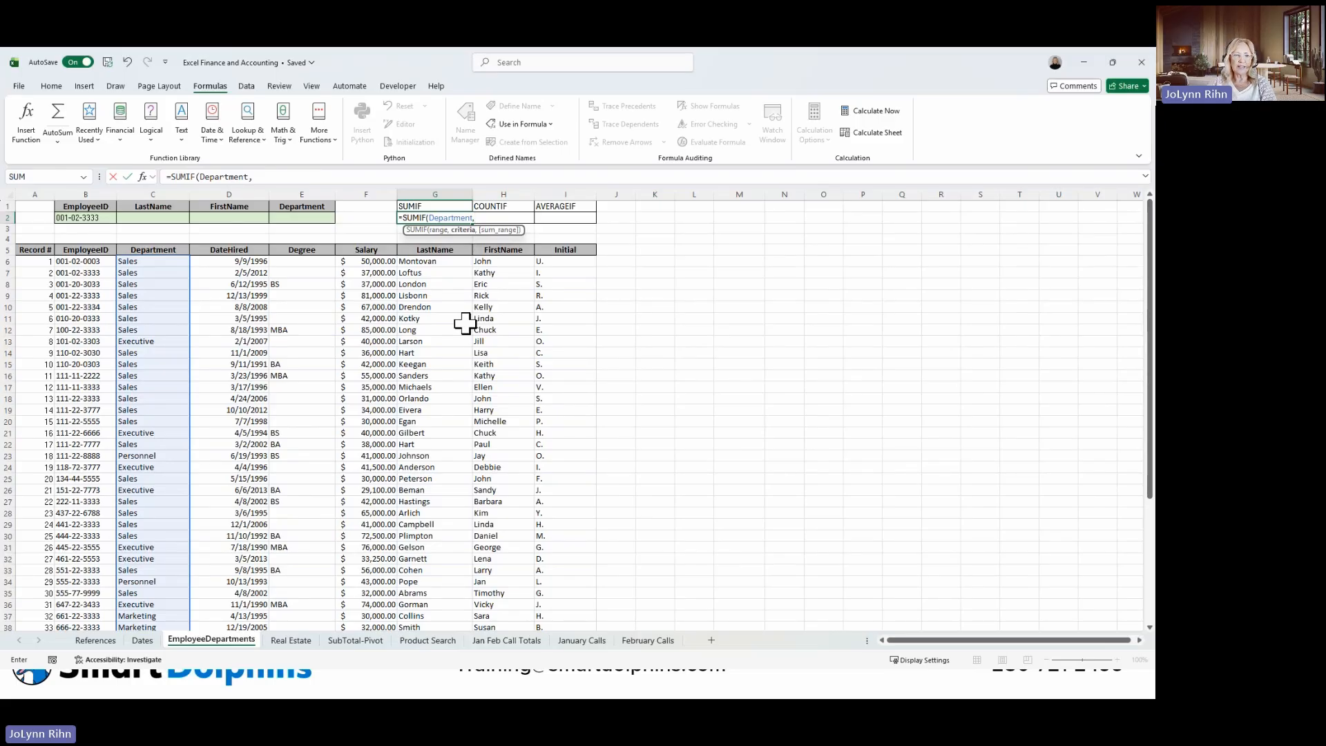
text("Ma)
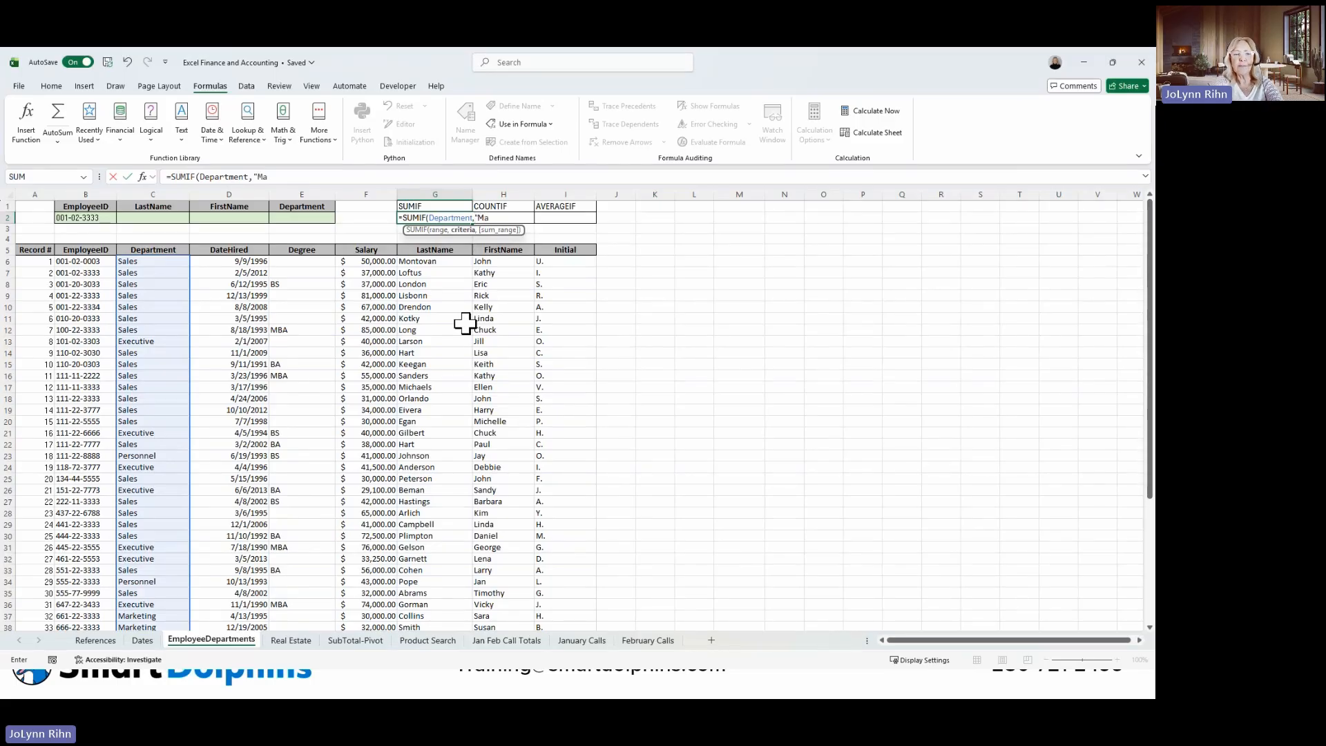
text(rketing")
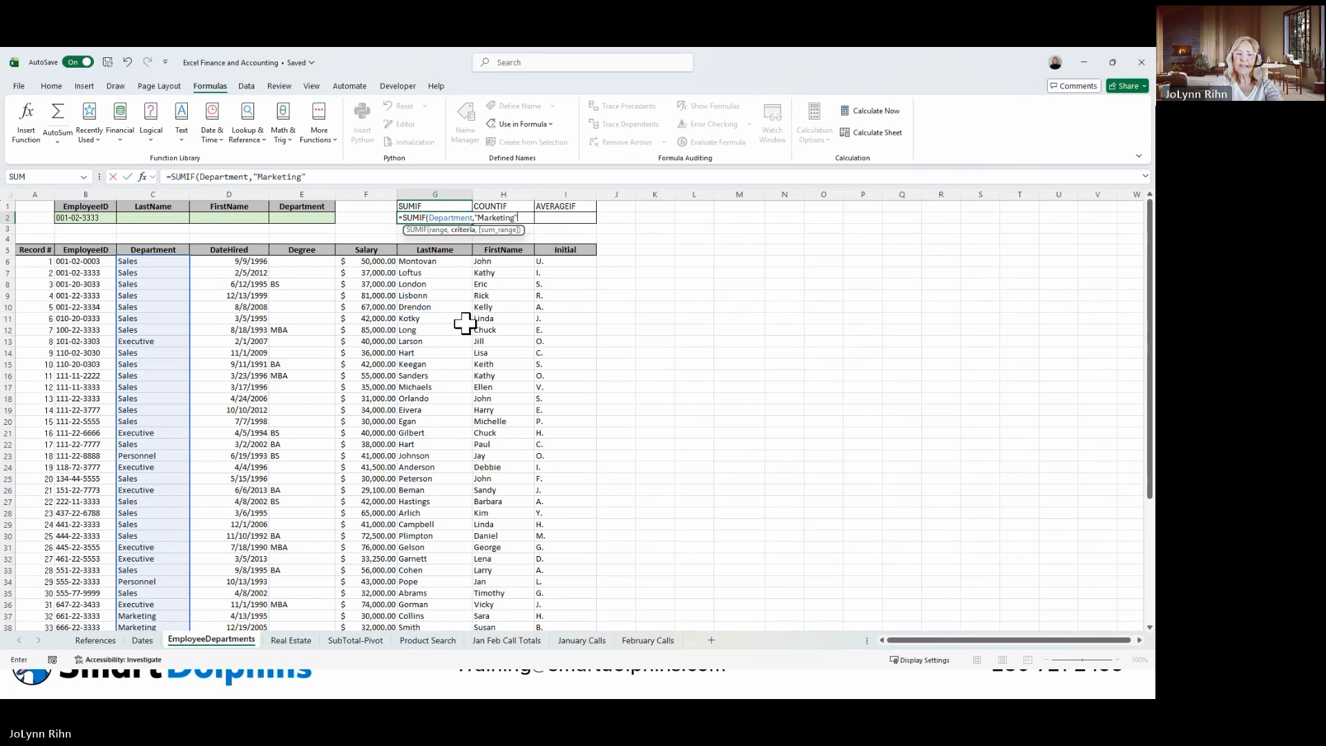
text(,)
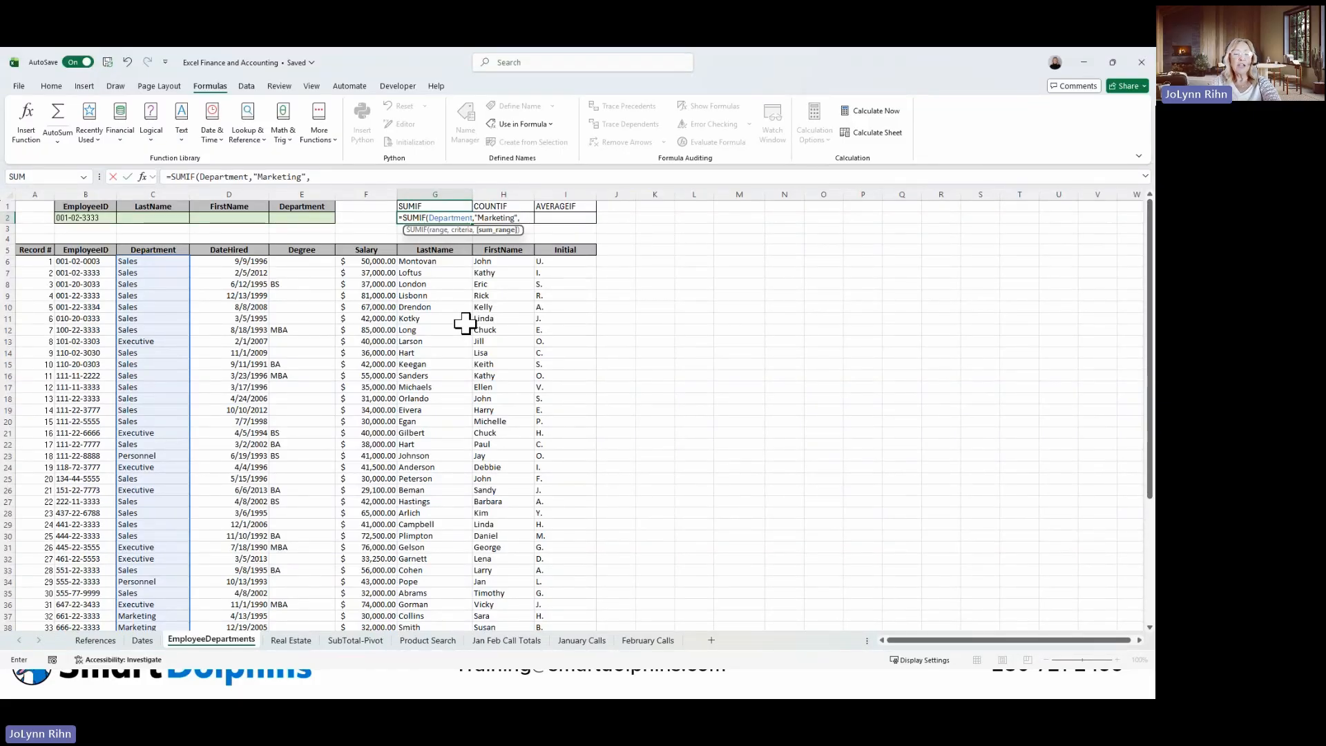
text(sa)
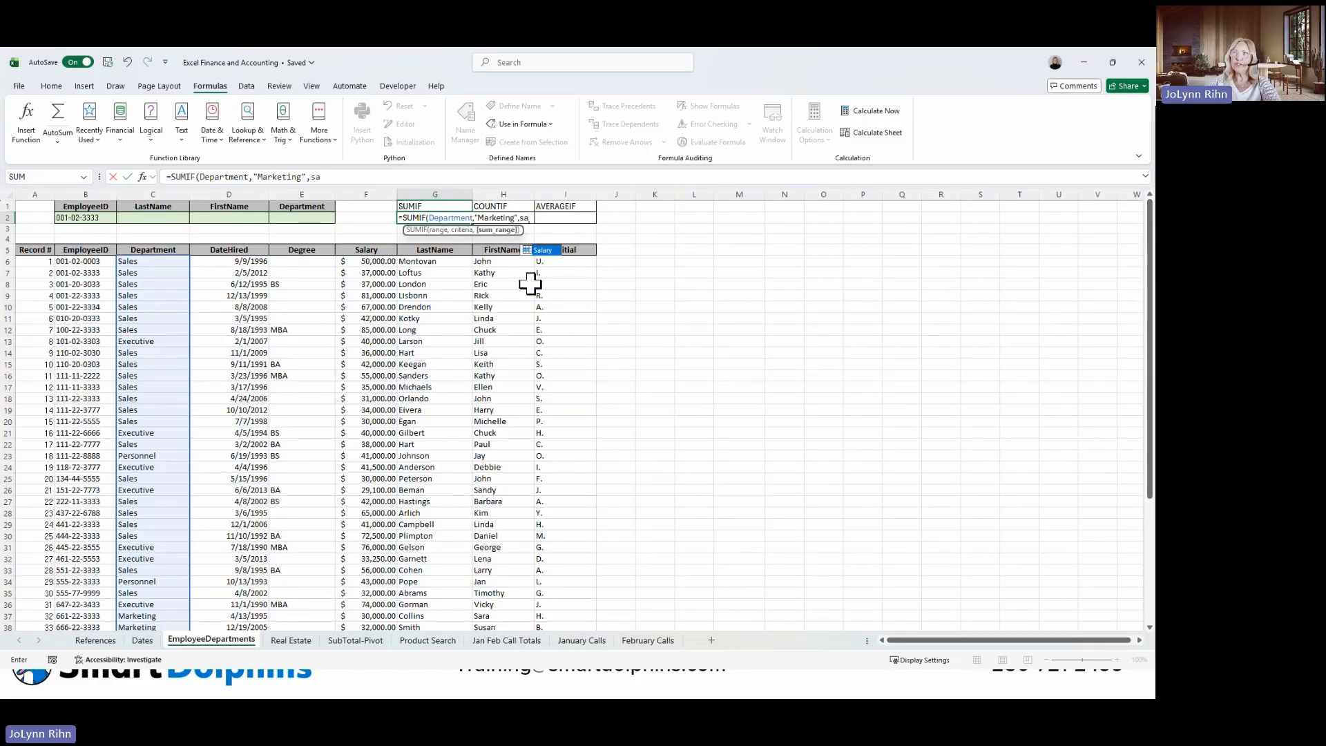
double_click(545, 250)
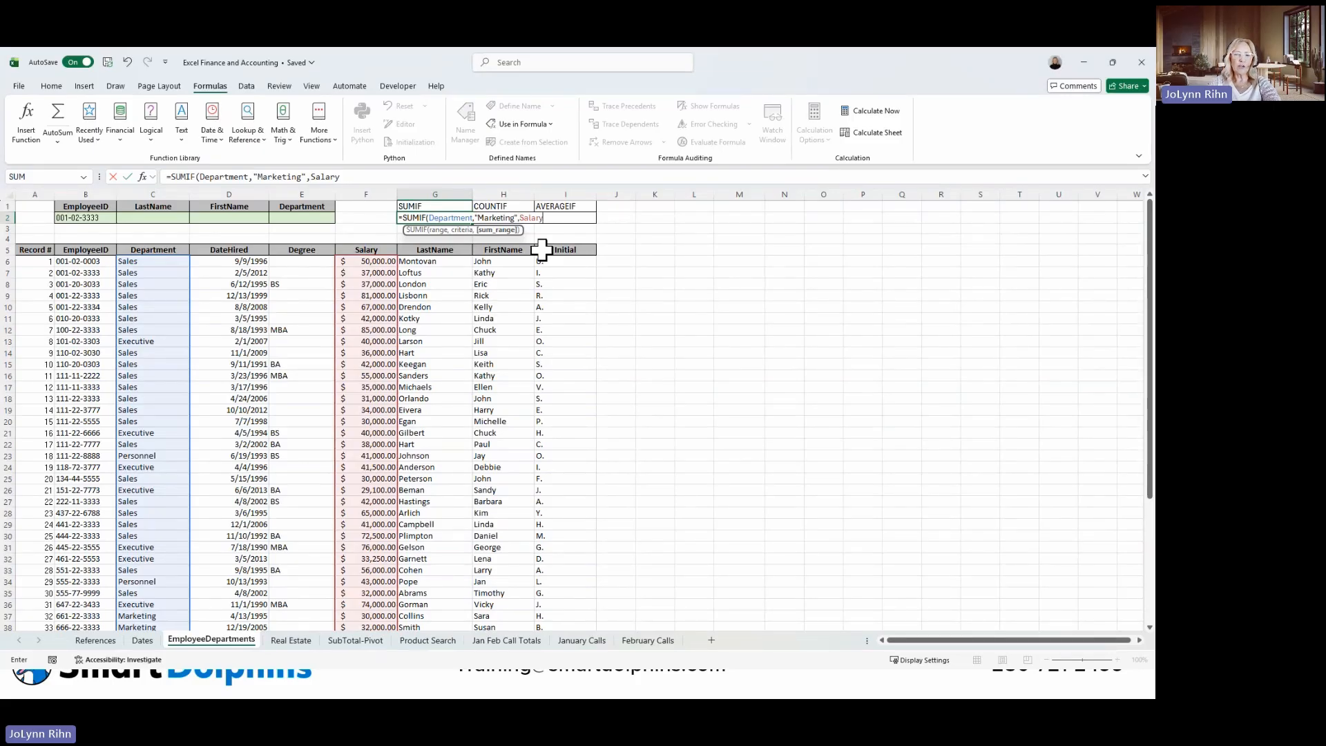
key(ctrl+Return)
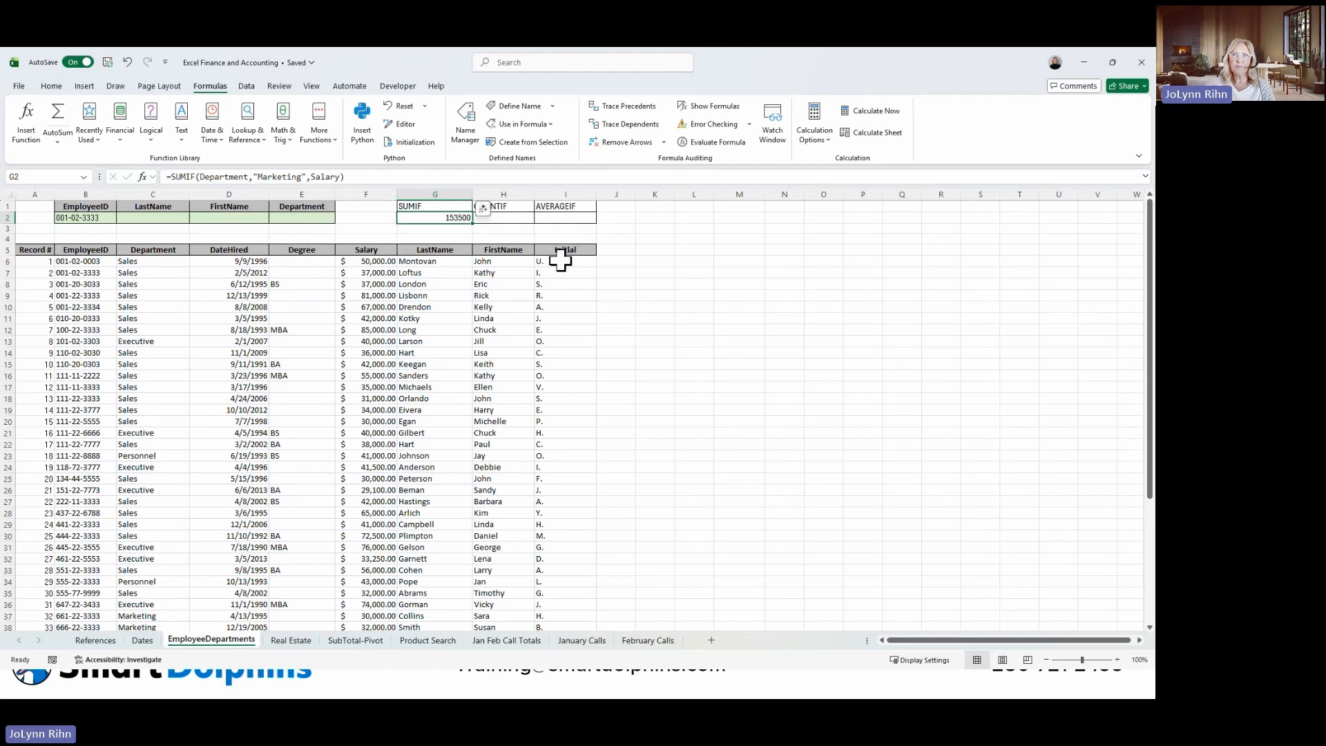
Start an AVERAGEIF function in I2 with the named range Department as its range.
click(570, 216)
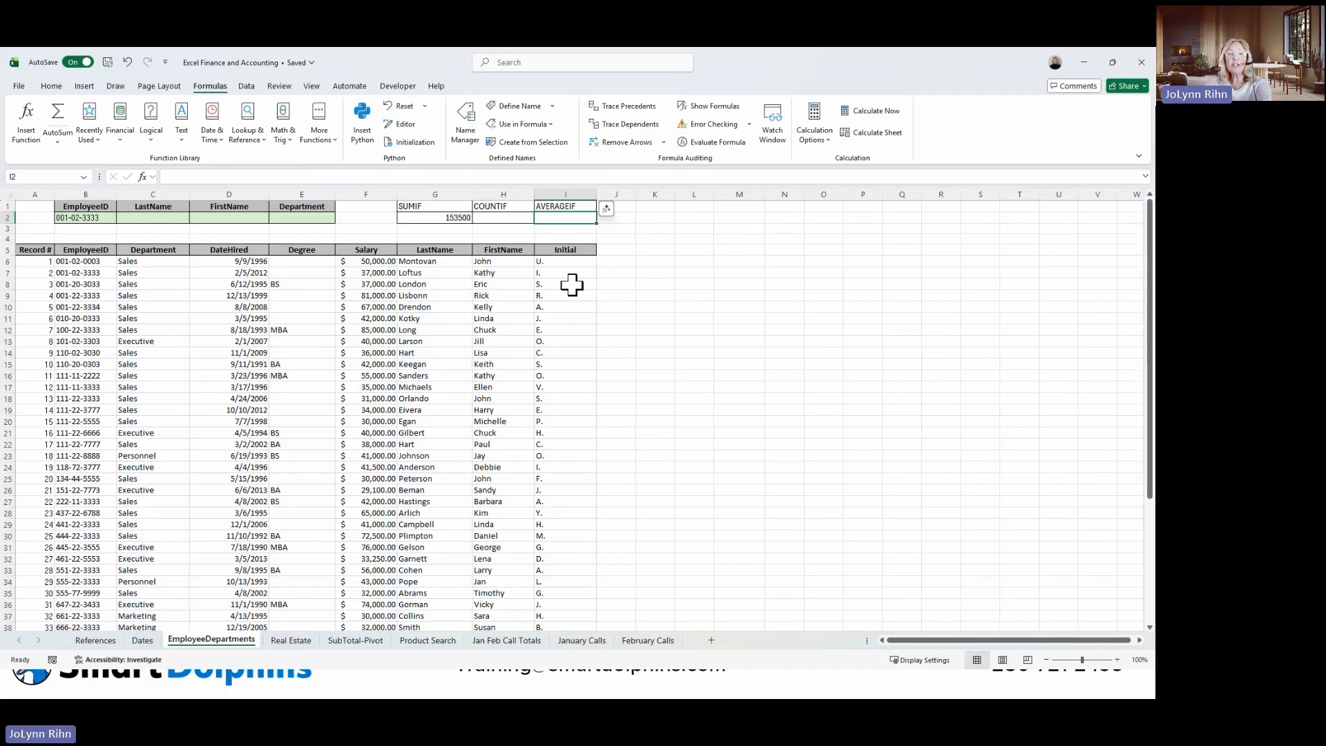
text(=av)
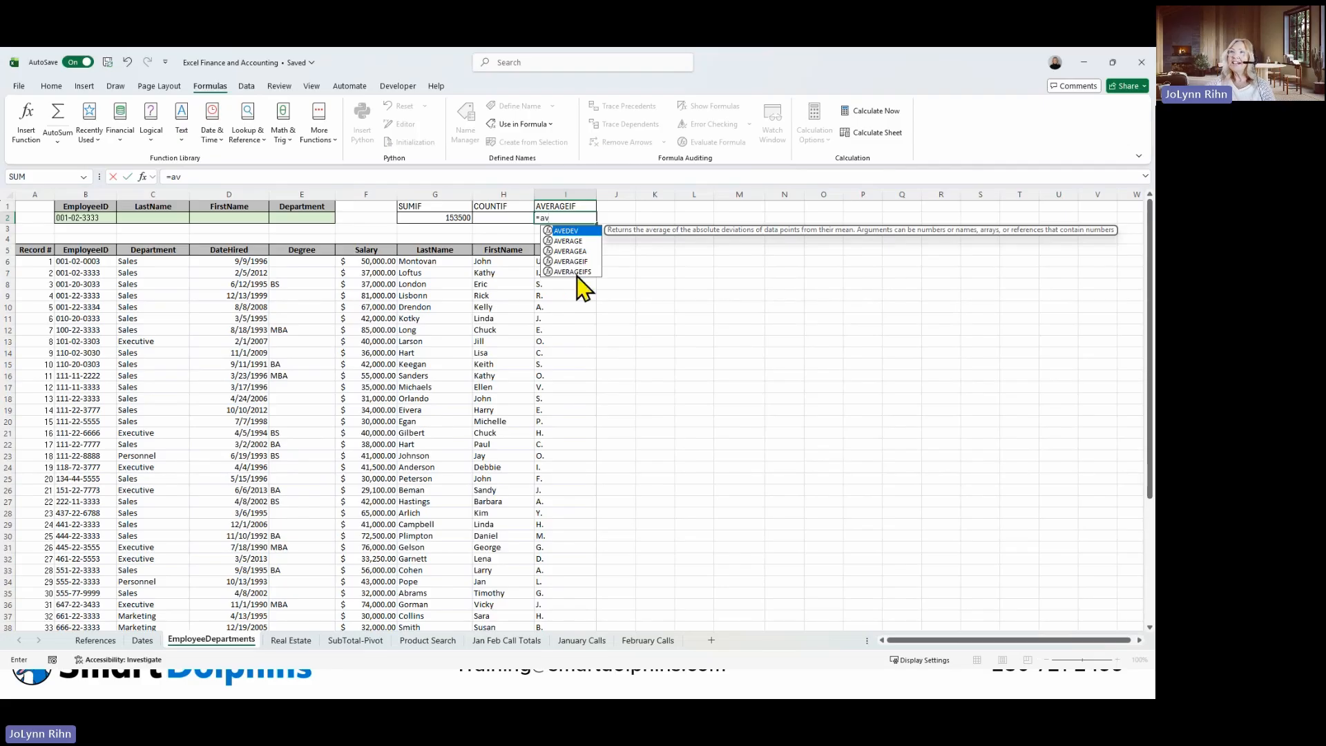
double_click(572, 262)
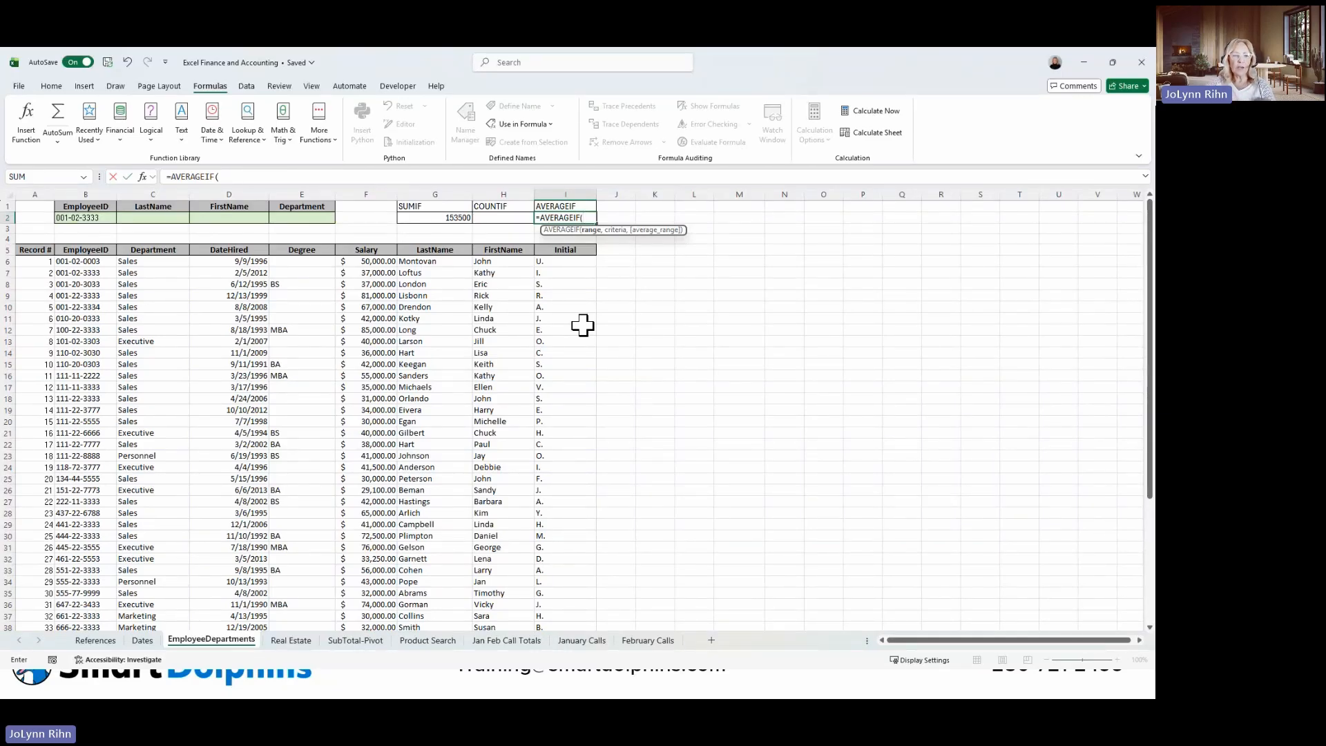
text(de)
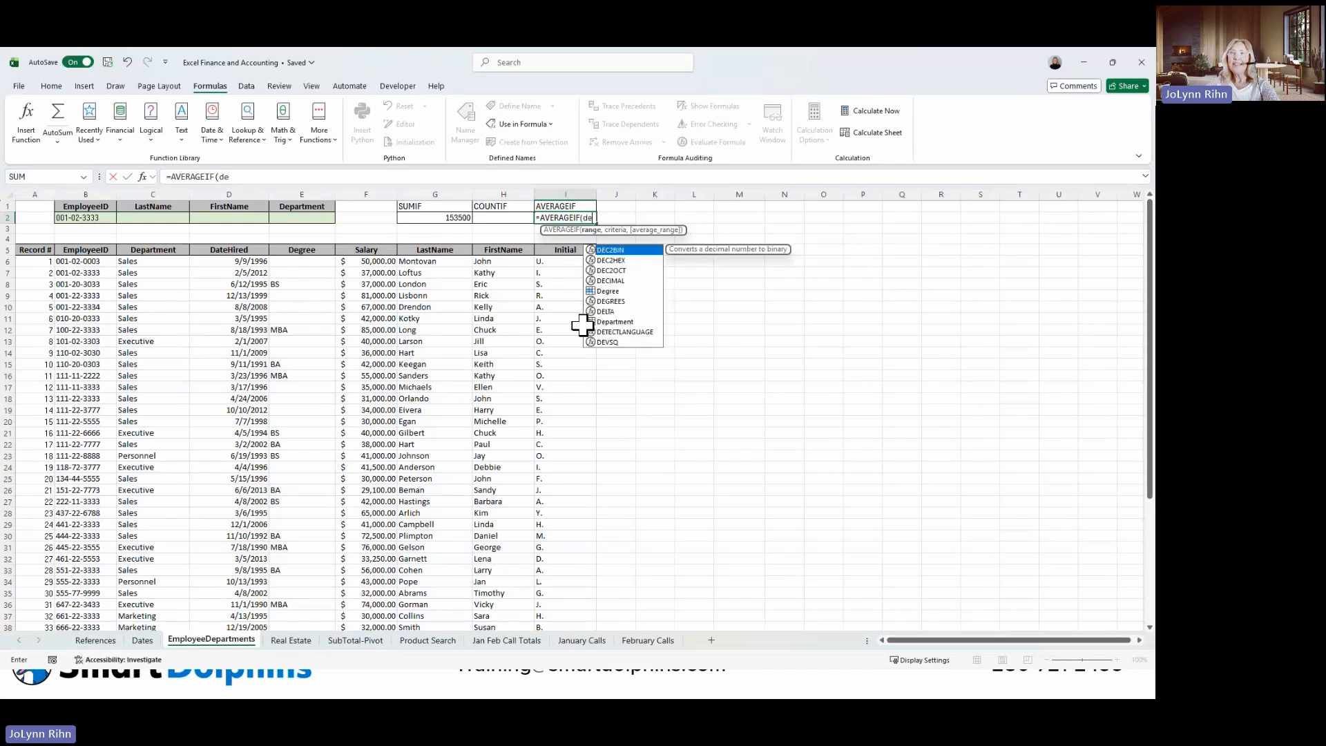
double_click(612, 321)
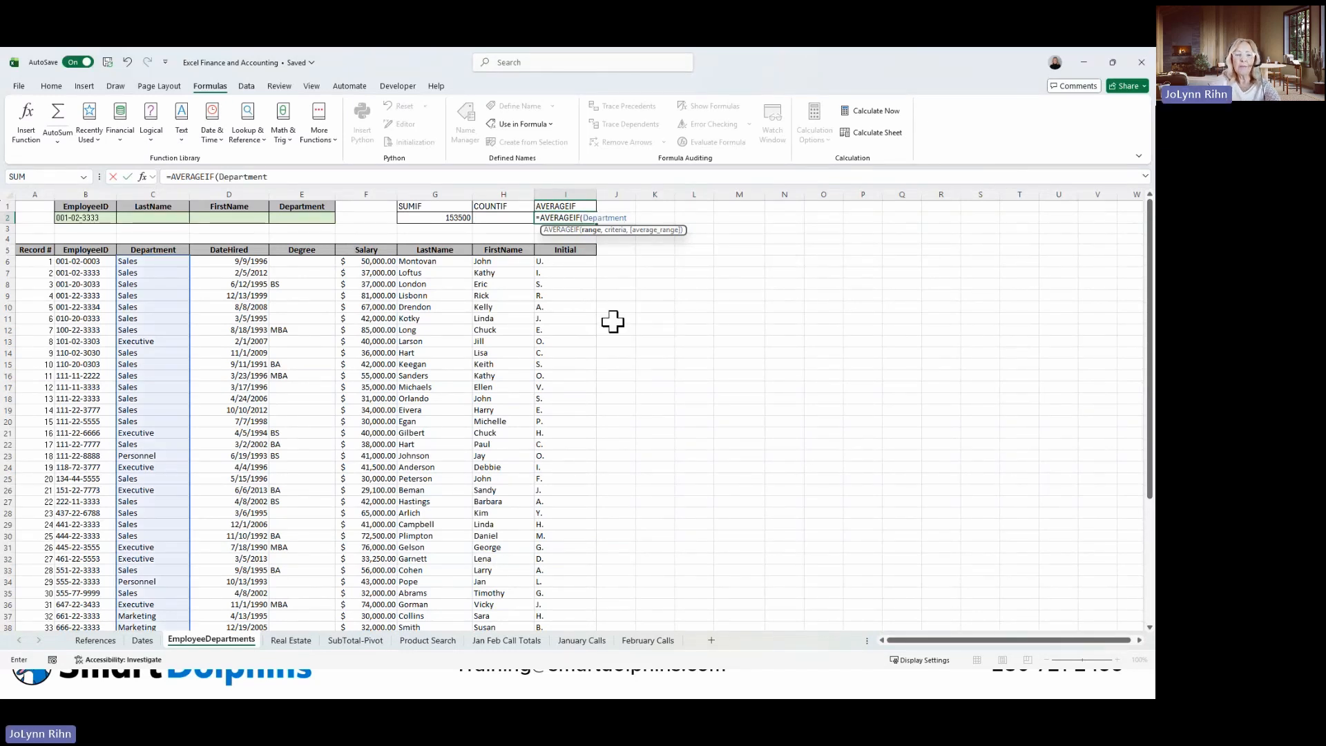
text(,)
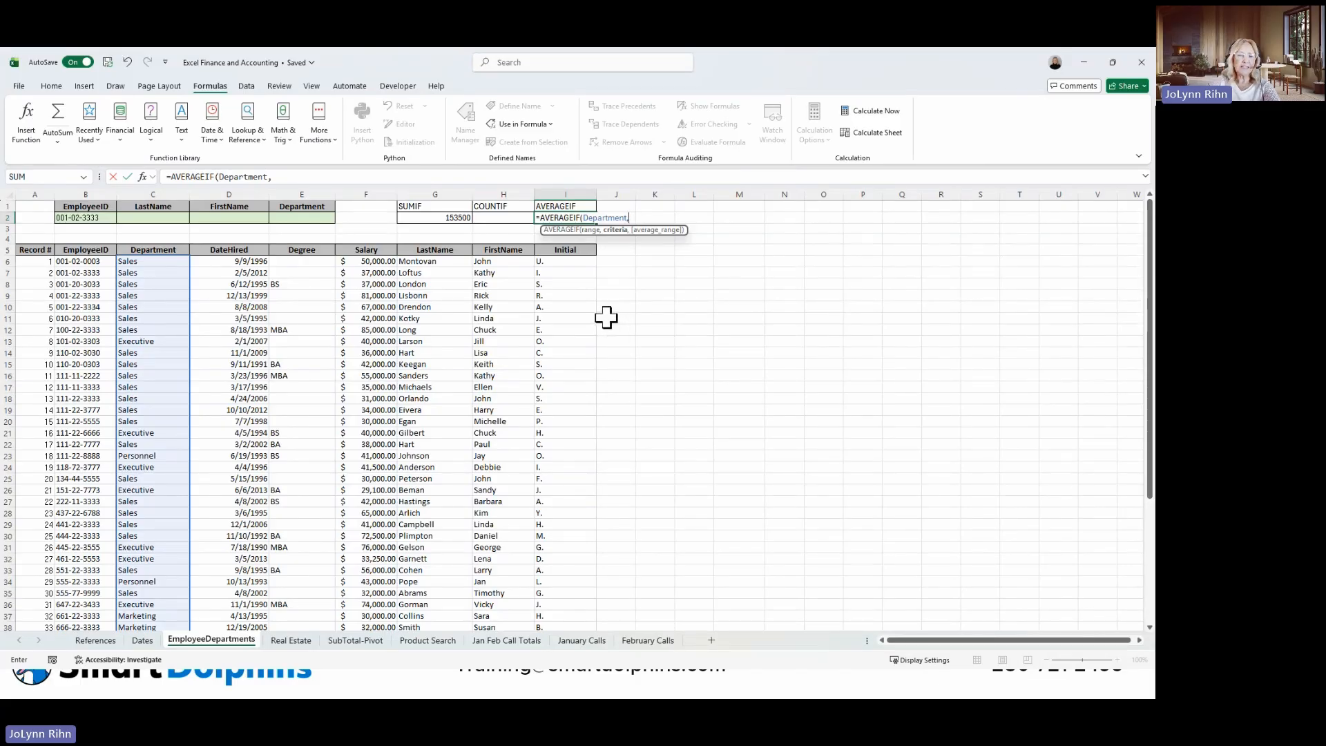
text("Ma)
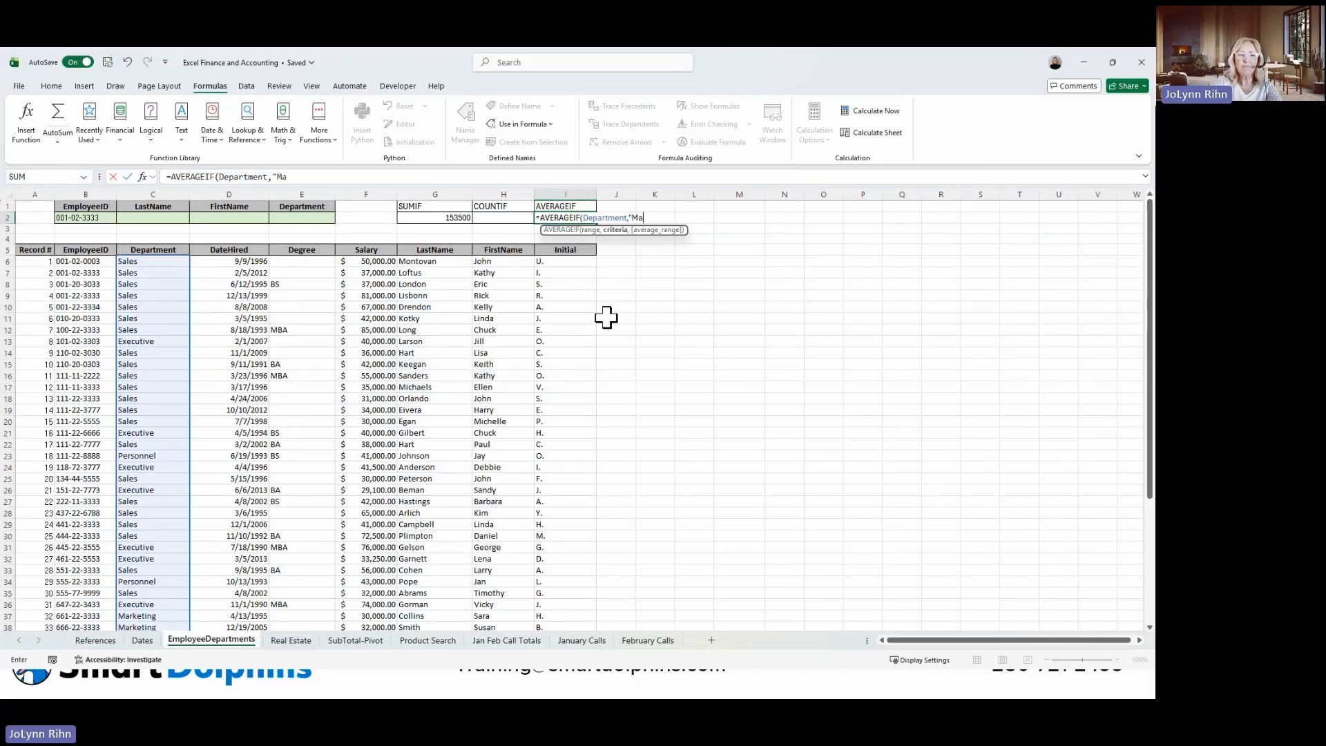
text(rketing")
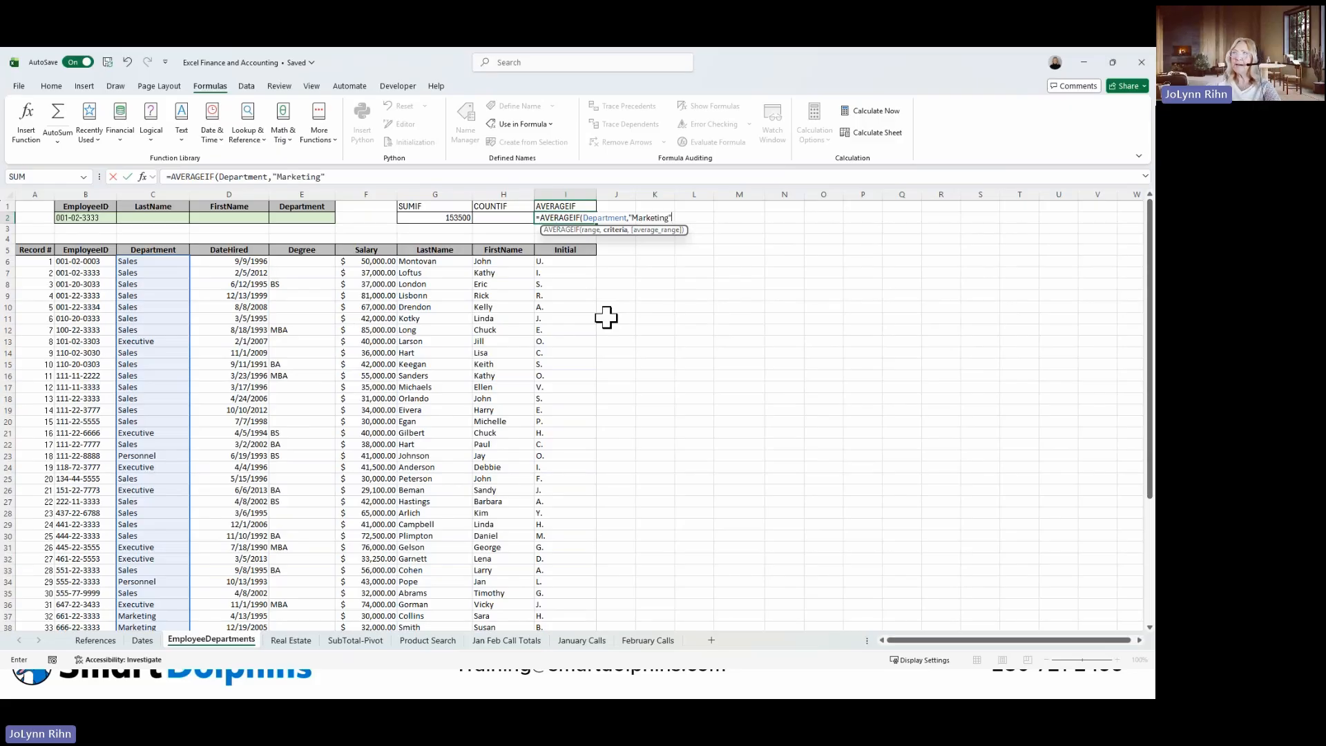
text(,)
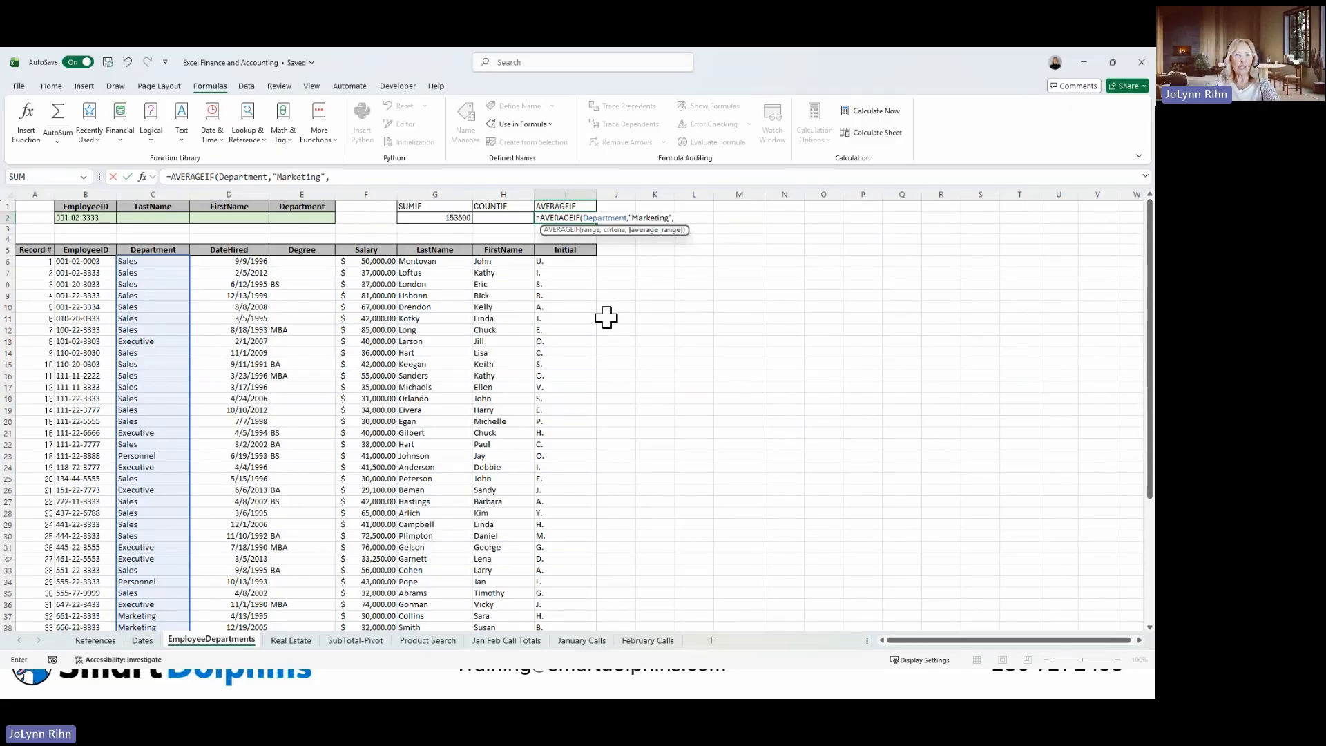
text(sa)
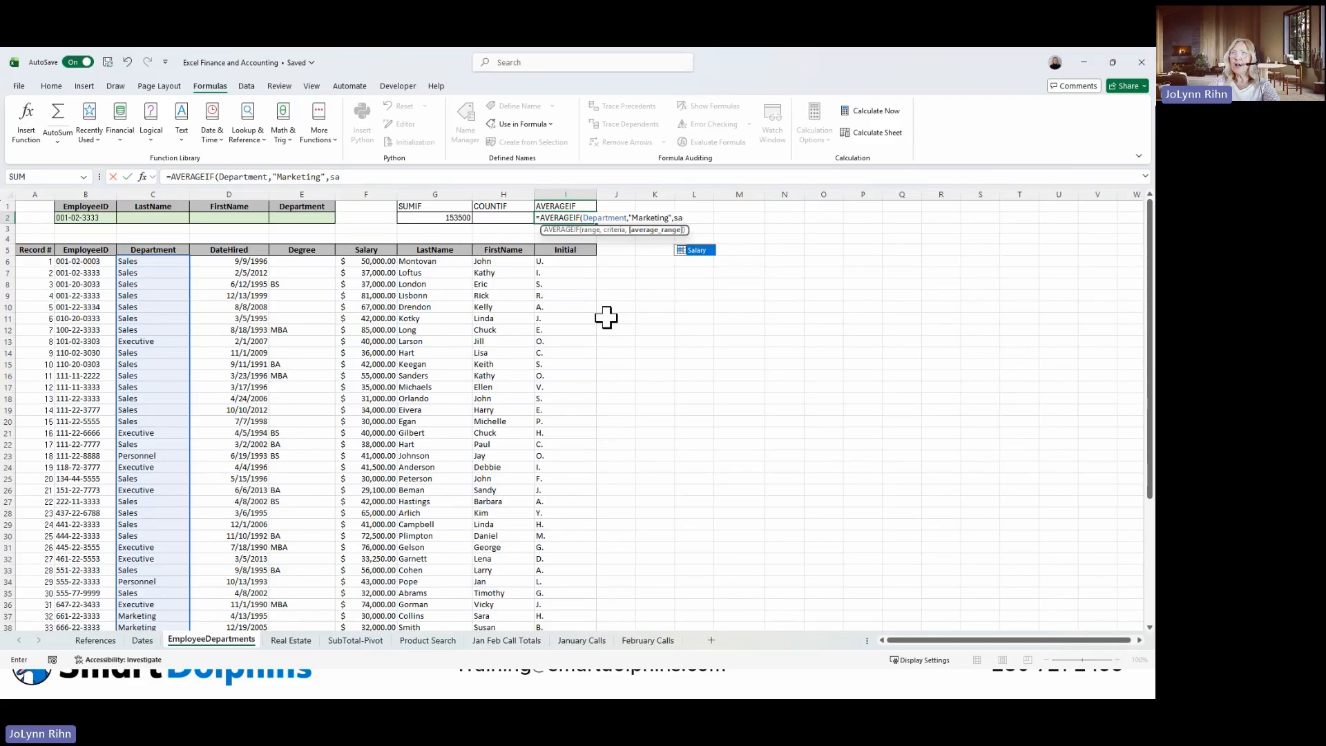
Complete the AVERAGEIF formula with "Marketing" as the criteria and the named range Salary as the average range, keeping I2 selected.
double_click(691, 250)
key(ctrl+Return)
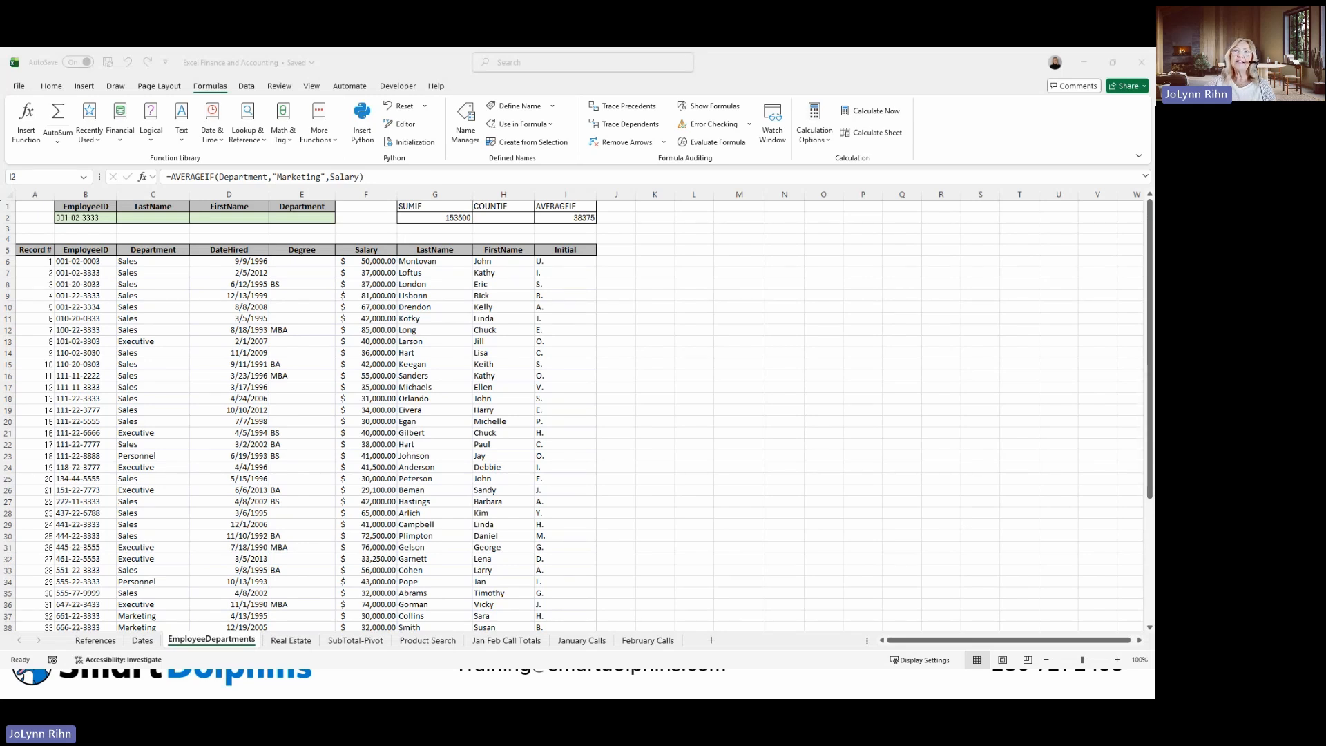
Start an XLOOKUP function in C2 with B2 as the lookup value and the named range EmployeeID as the lookup array.
click(168, 217)
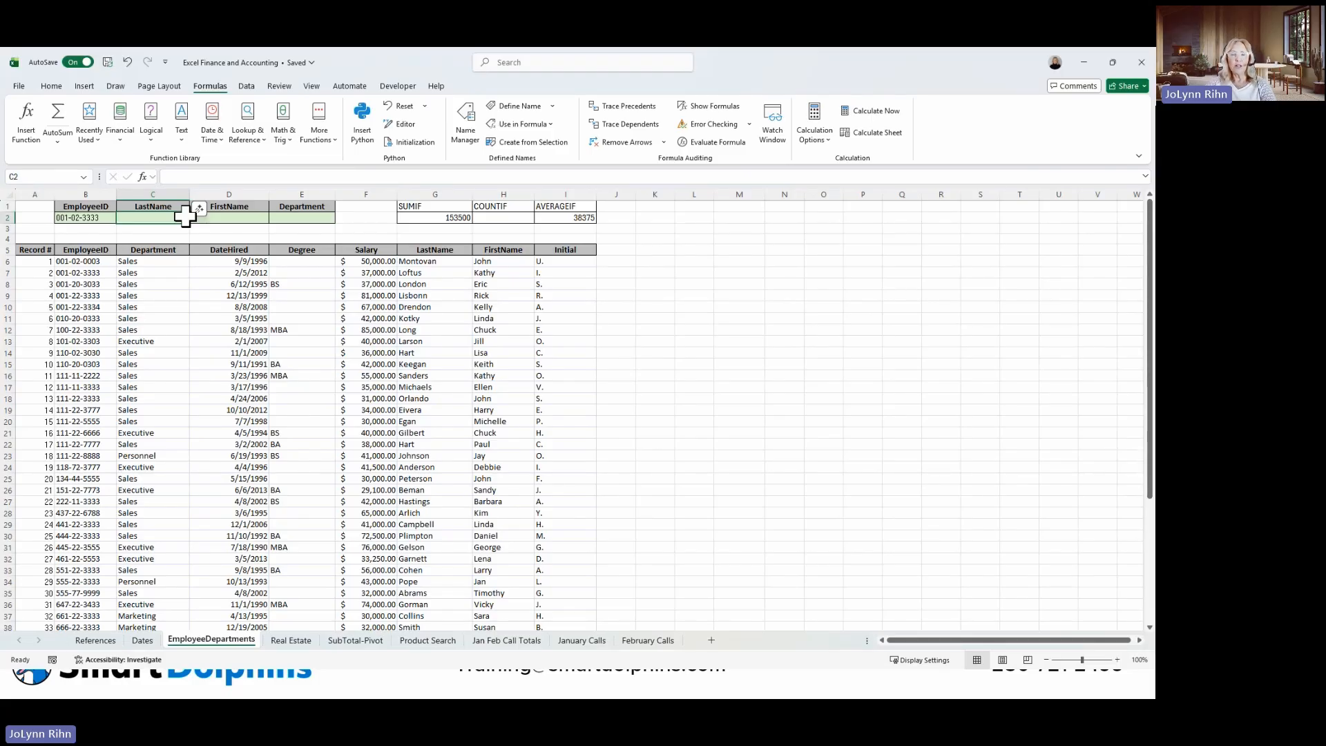
text(=x)
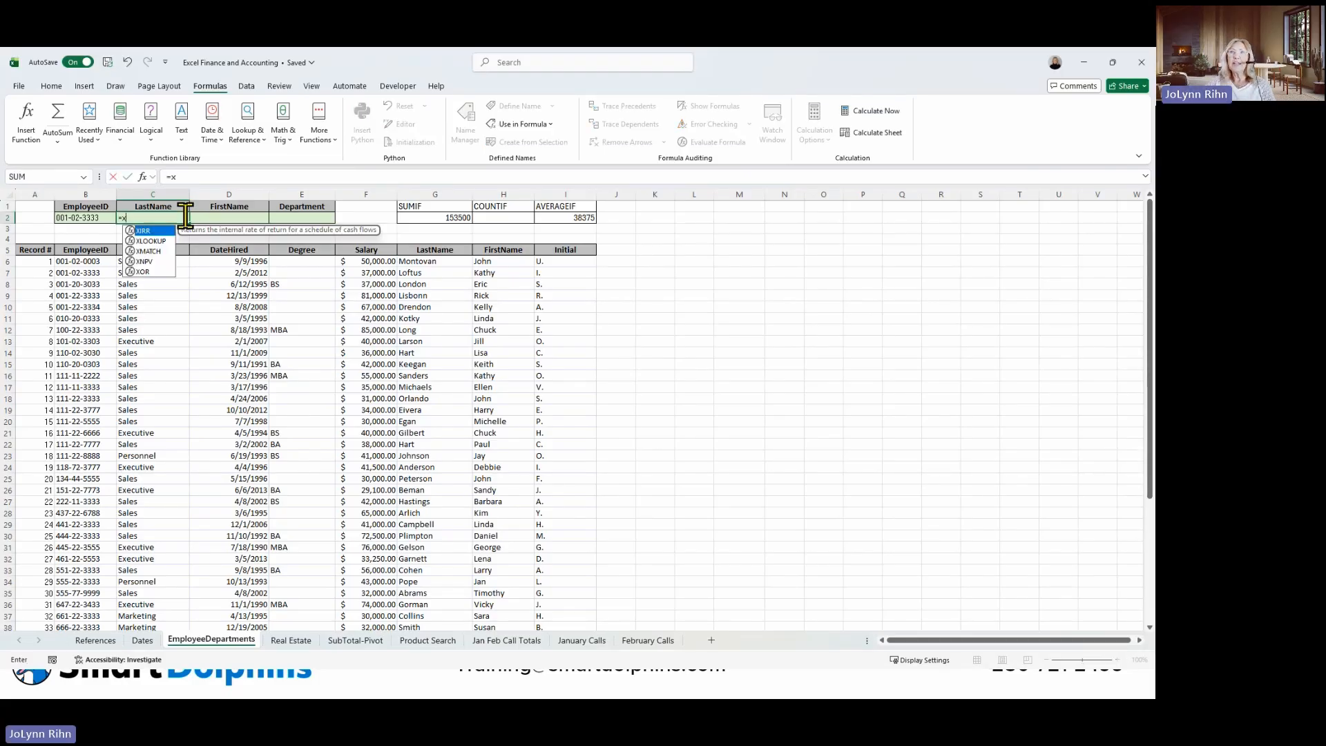
double_click(150, 241)
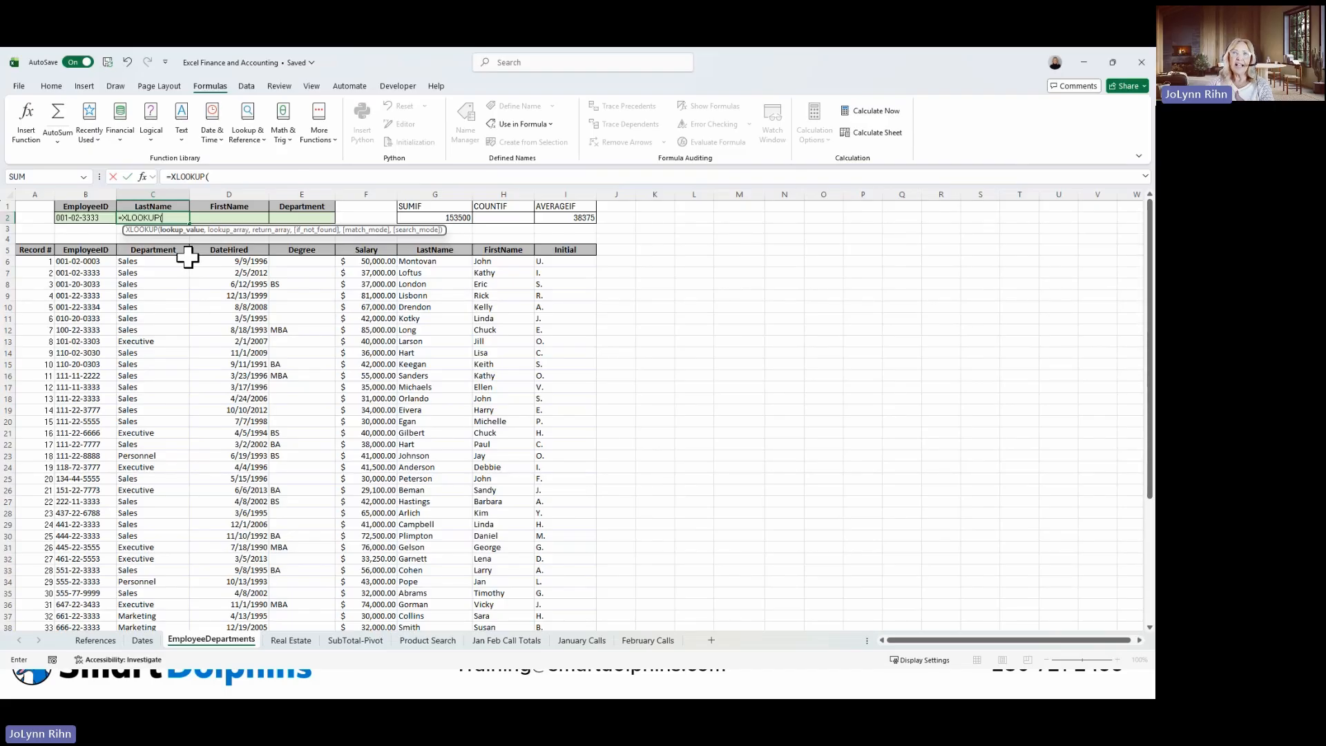
click(104, 217)
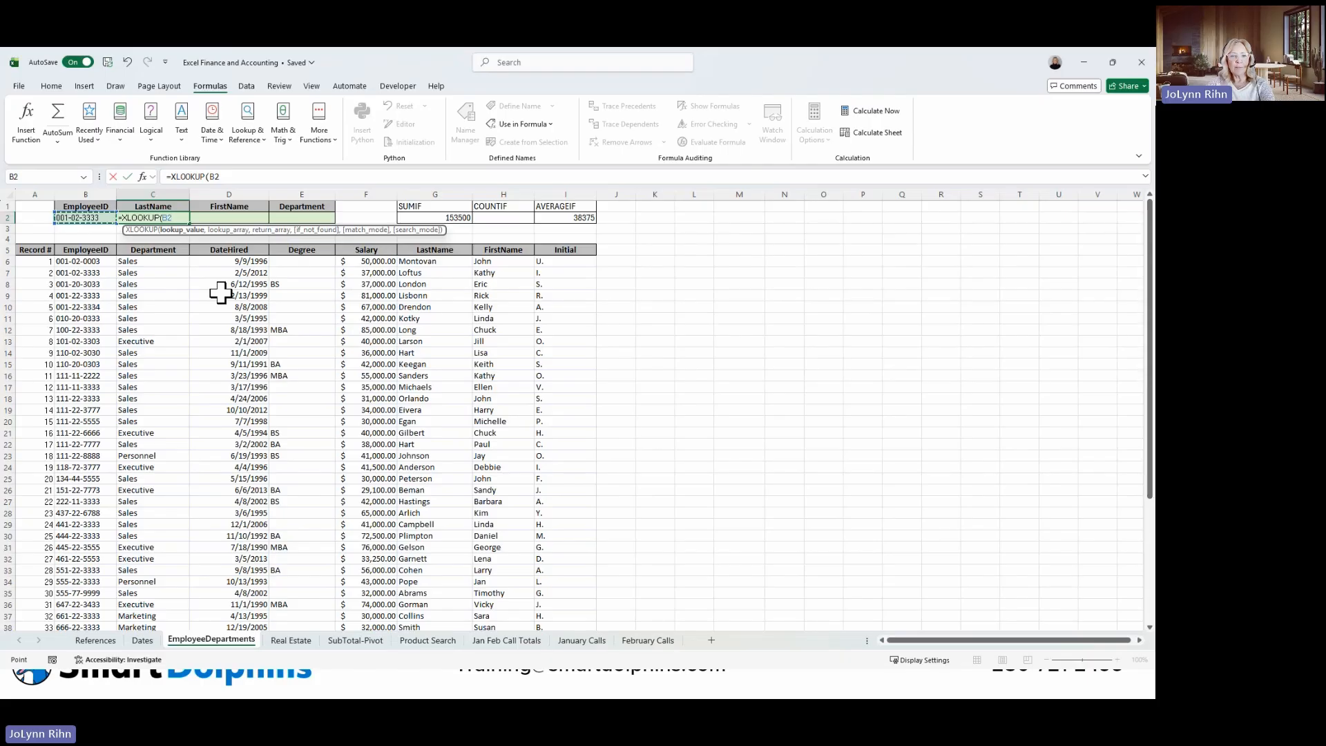
text(,)
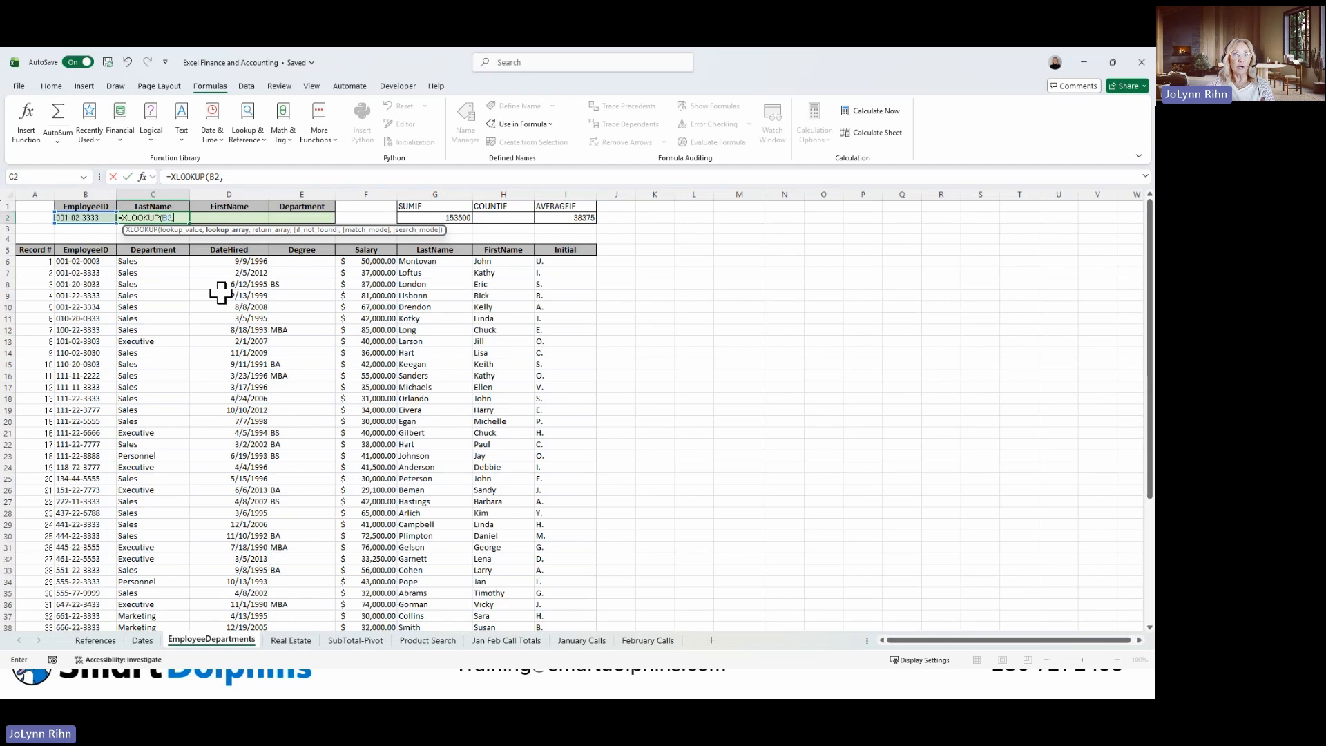
text(e)
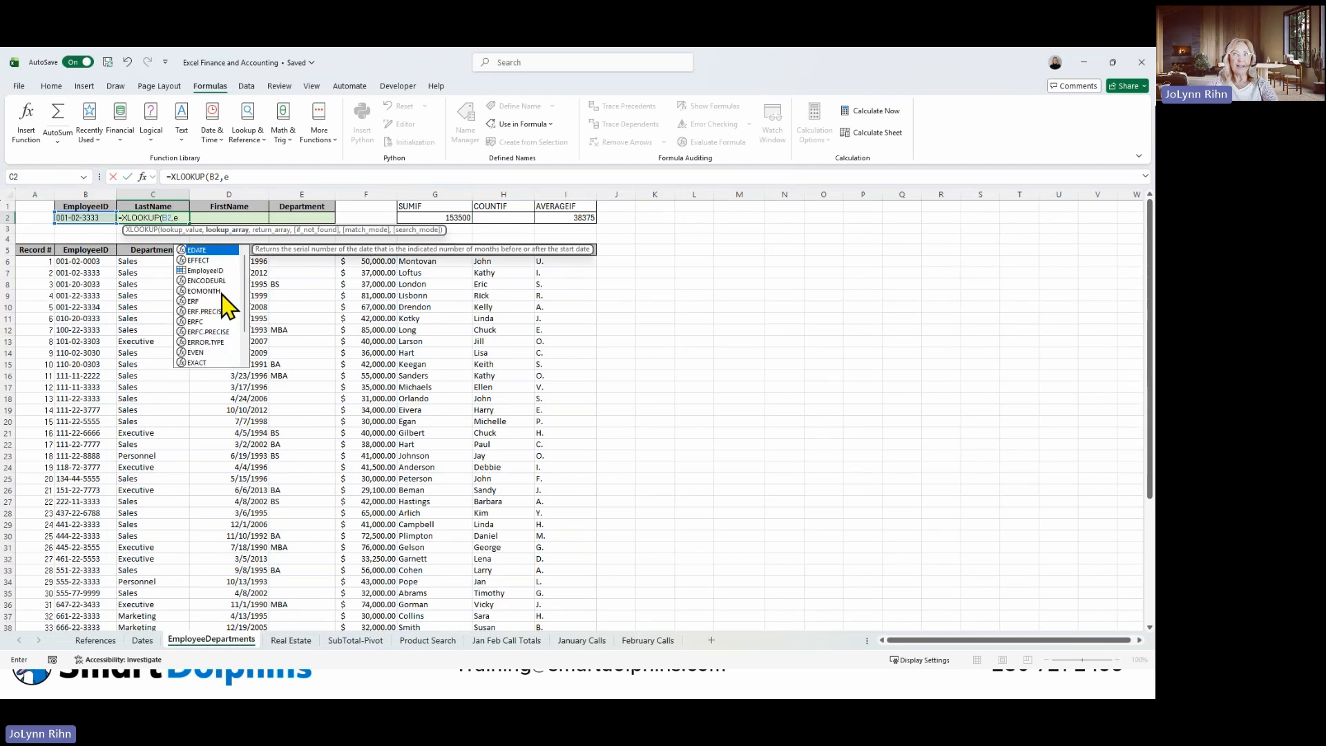
double_click(204, 270)
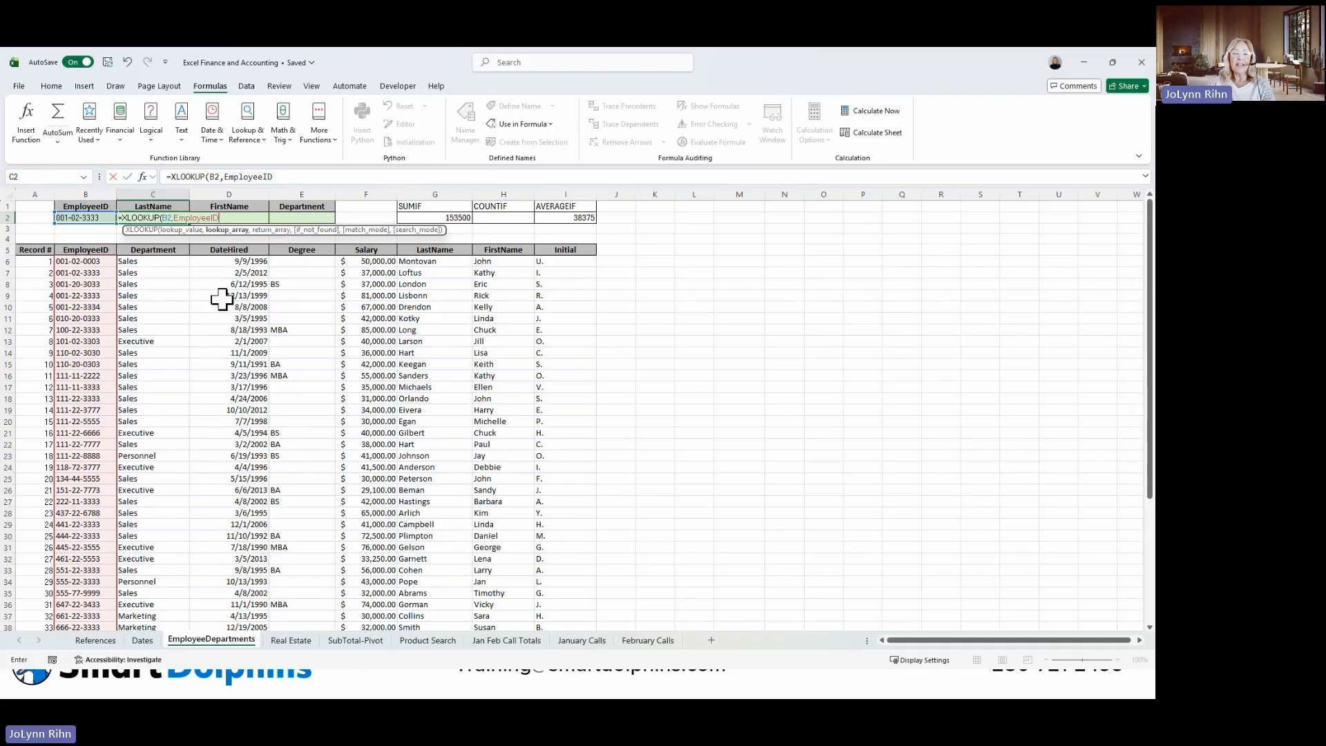
text(,)
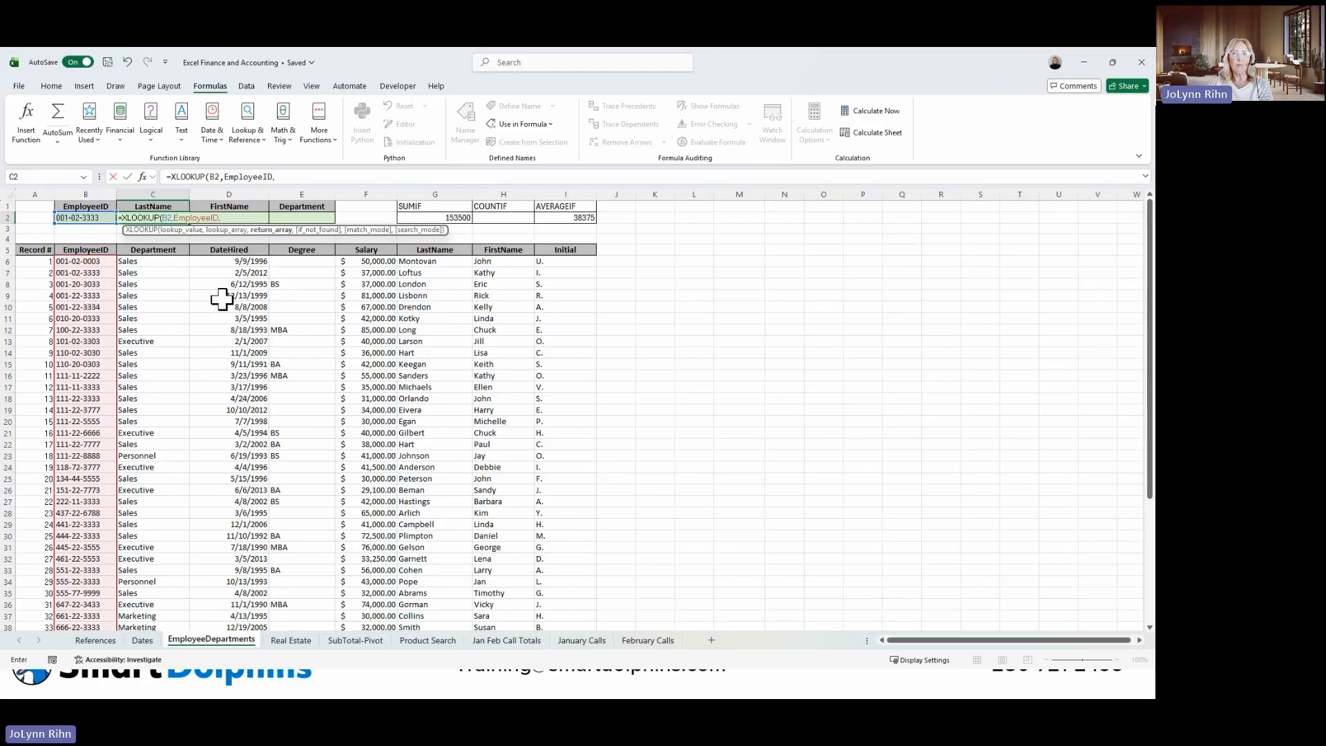
Complete the XLOOKUP formula with the named range LastName as the return array and "Invalid Emp ID" as the if-not-found text, keeping C2 selected.
text(l)
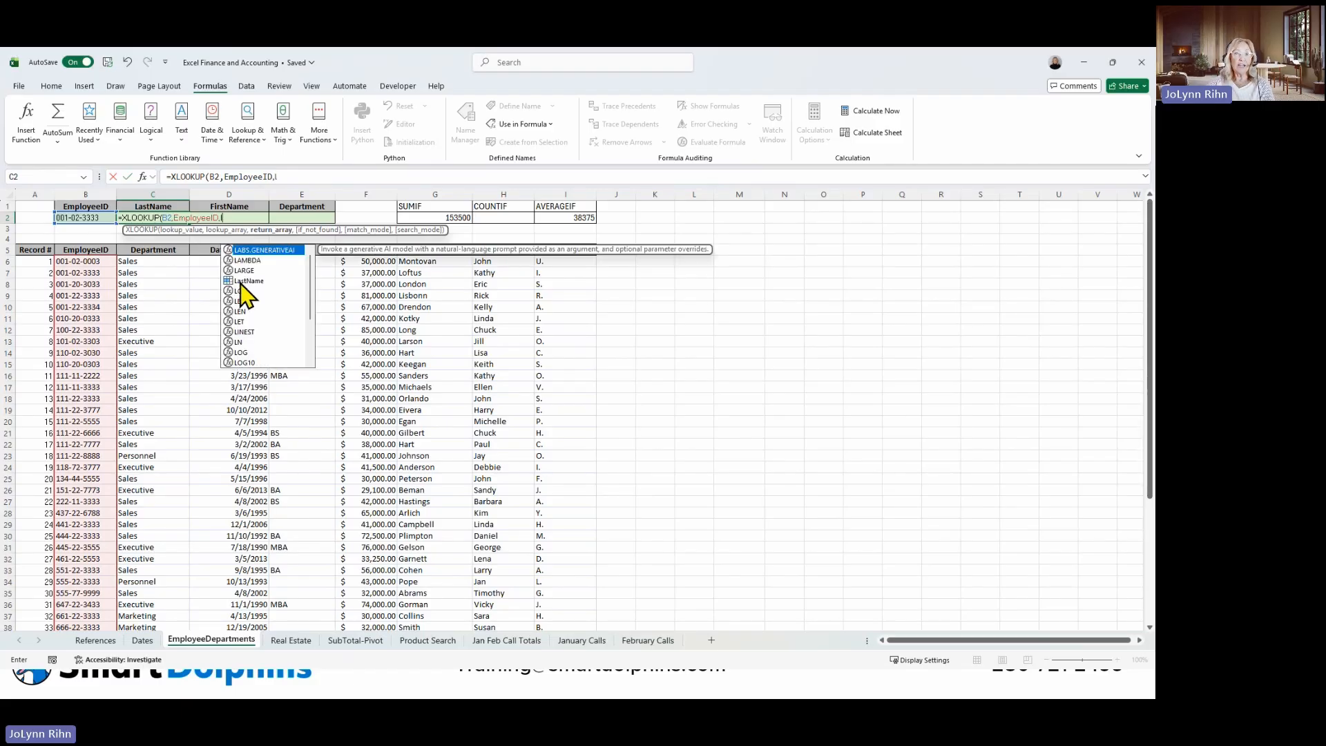
double_click(241, 281)
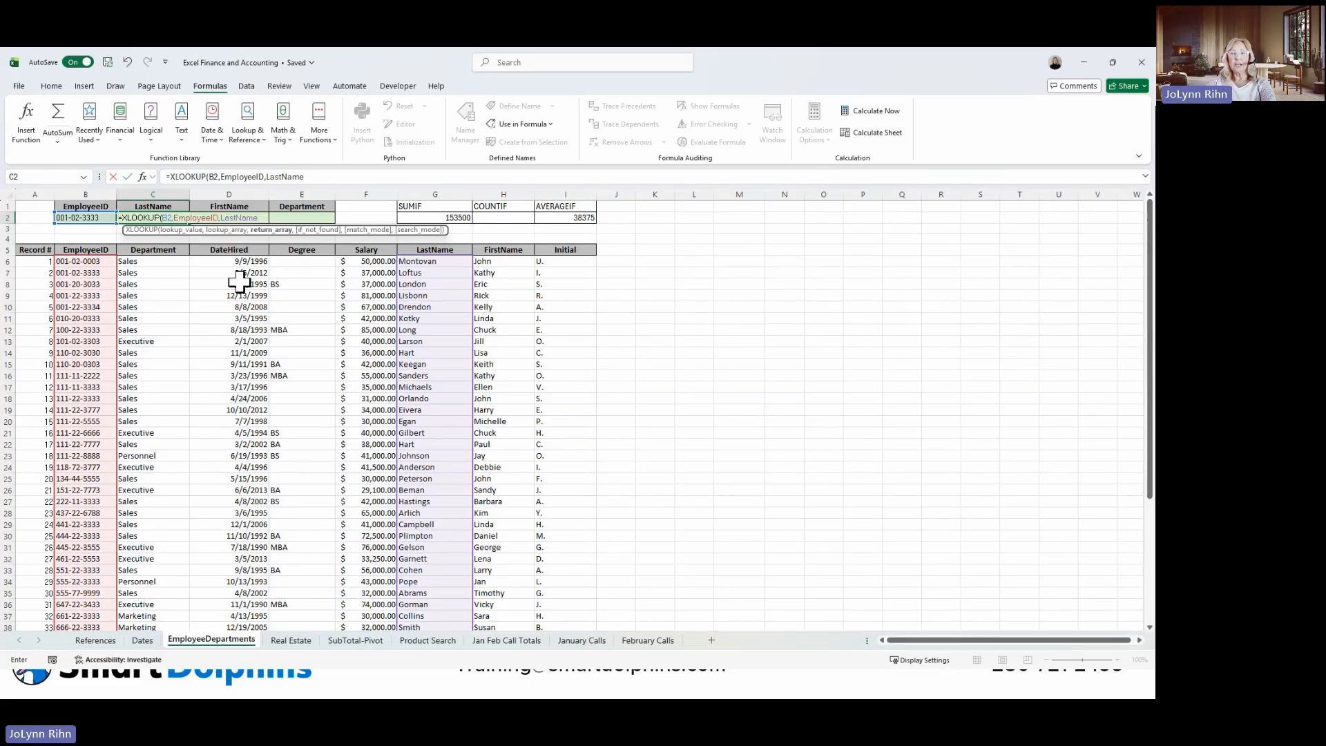
text(,)
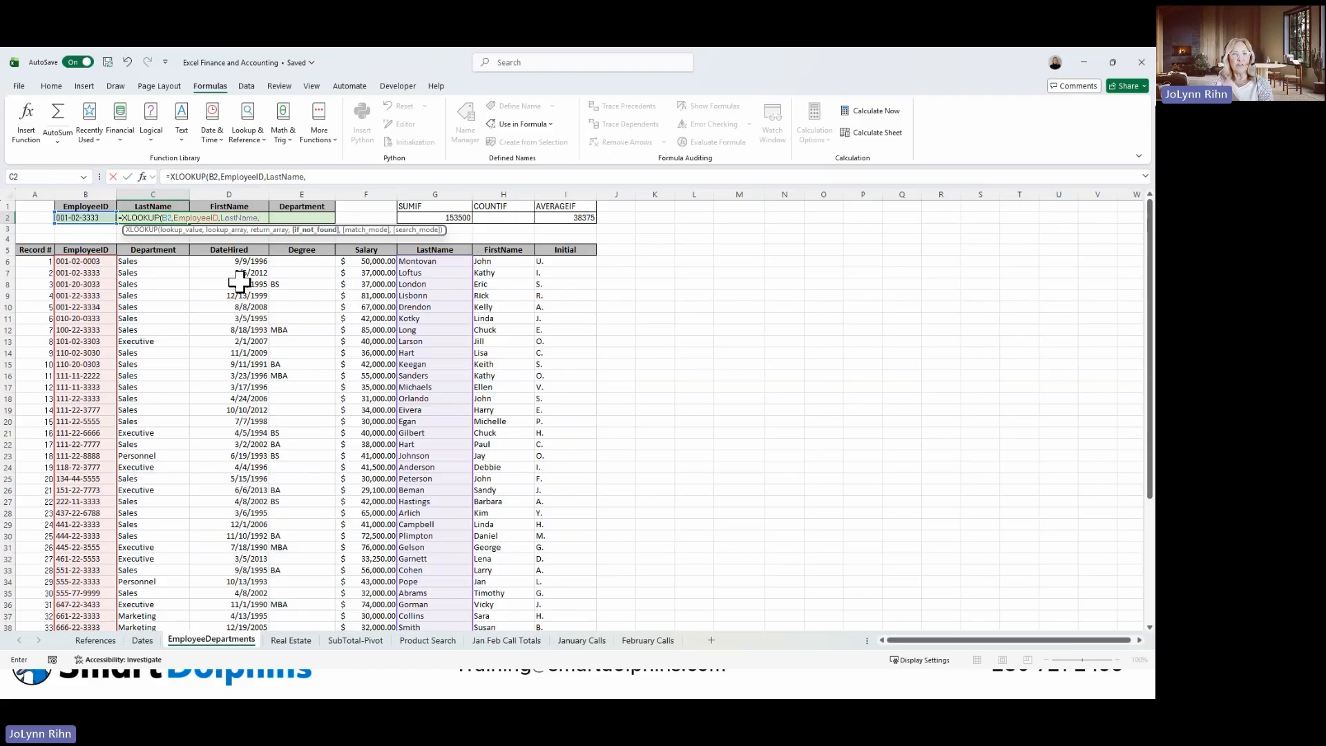
text(")
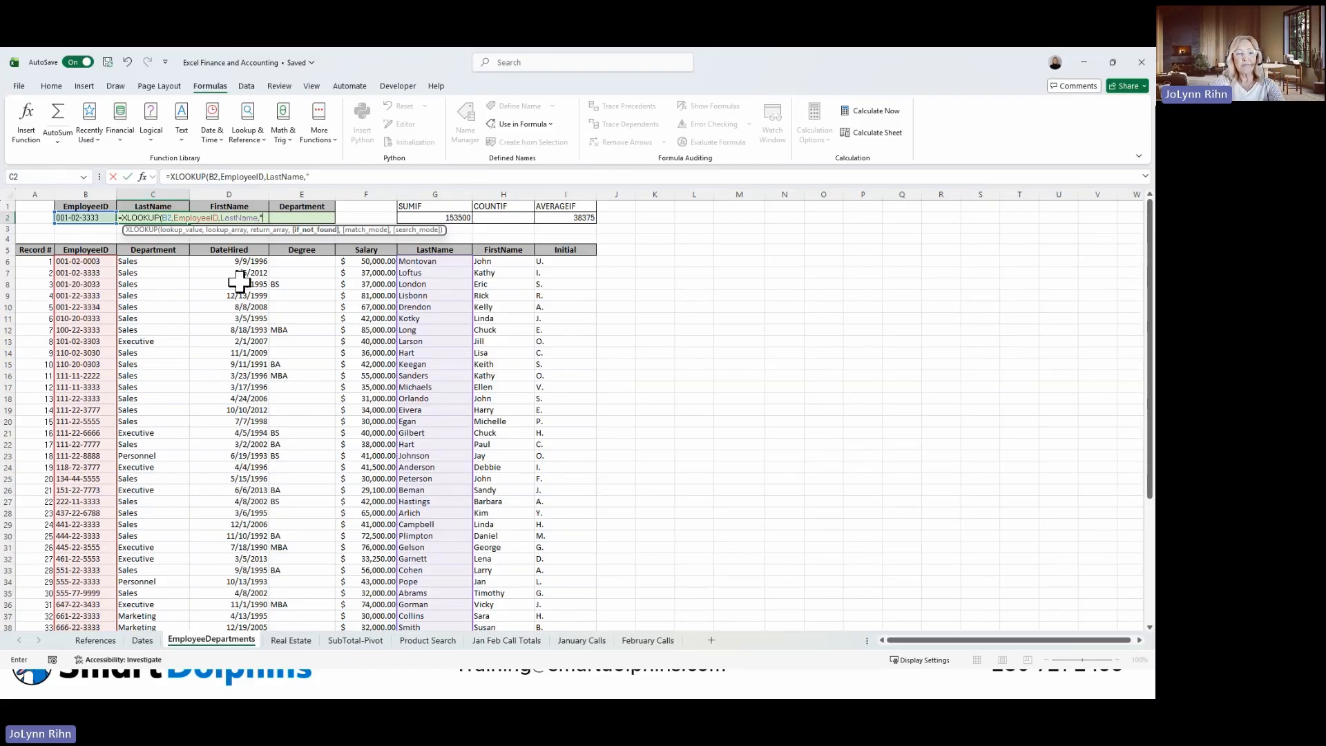
text(Inval)
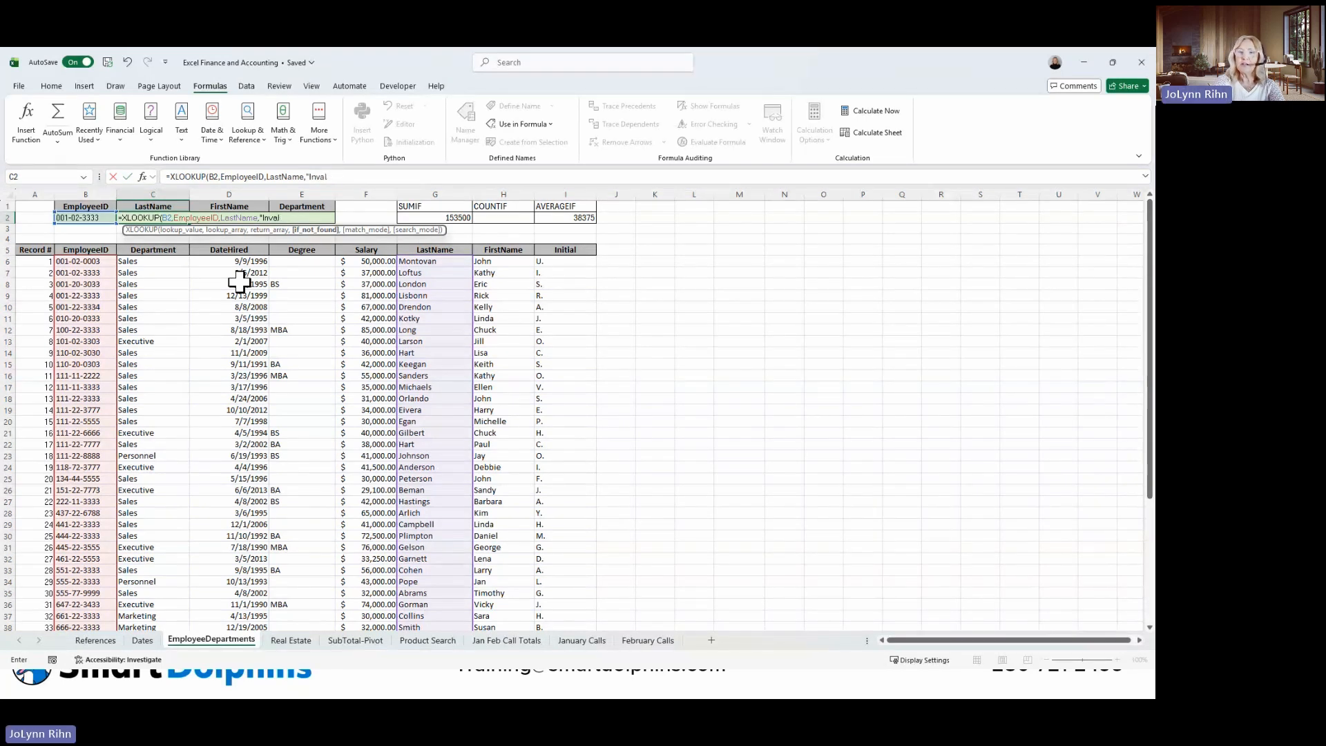
text(id Emp)
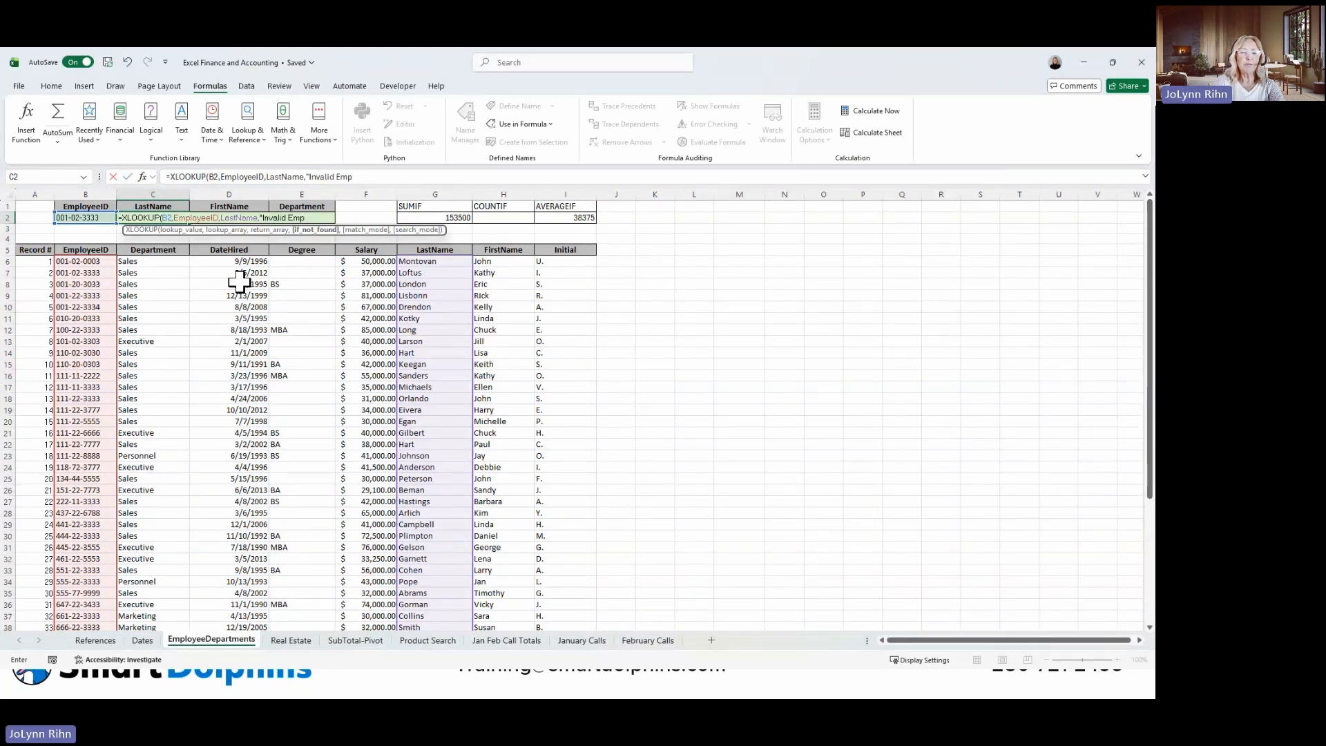
text( ID")
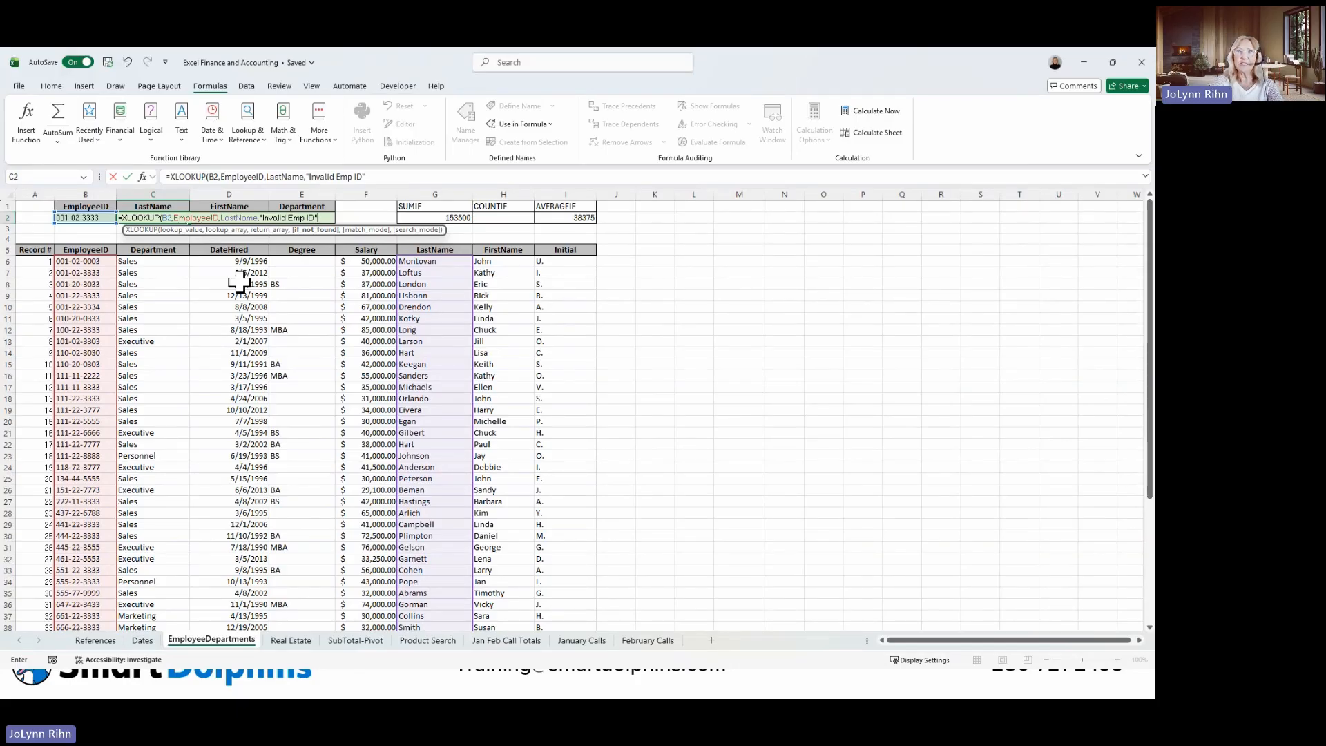
key(ctrl+Return)
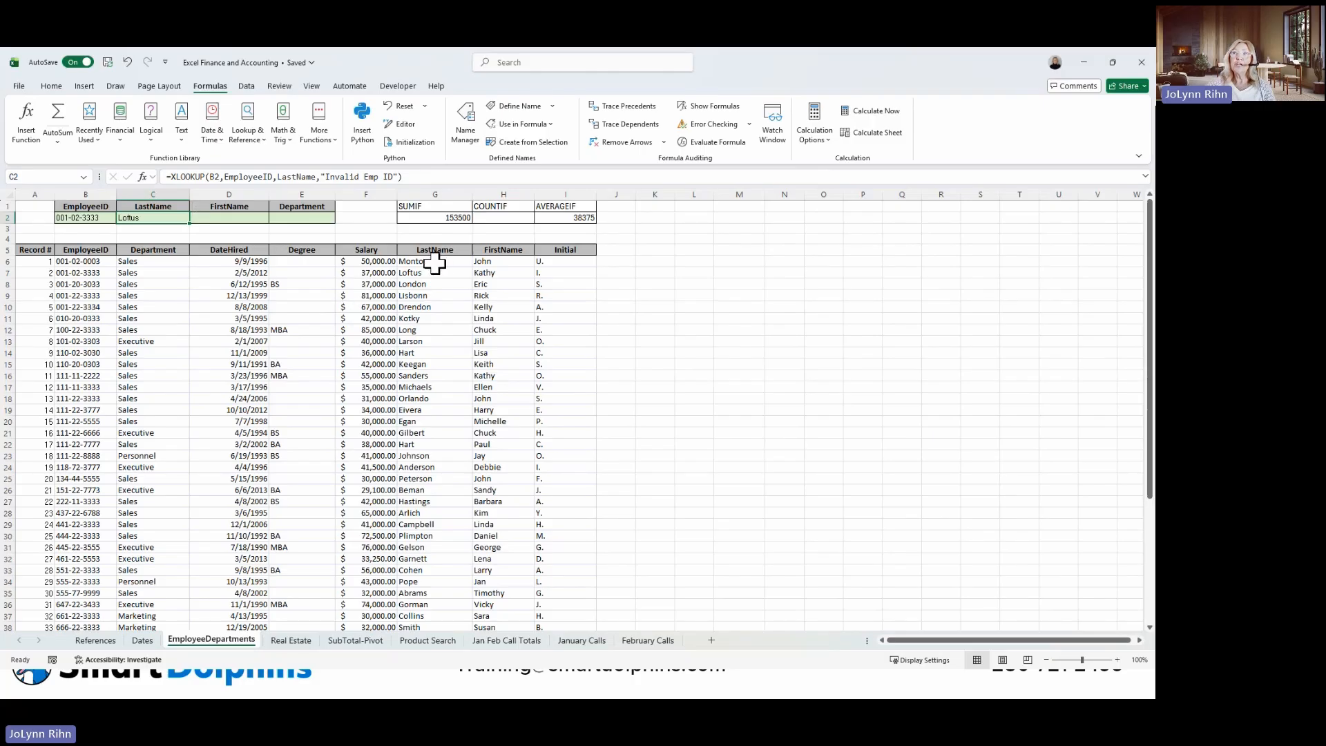
Enter a SUBTOTAL formula in G3 with function number 9 (SUM) and the named range Salary, keeping G3 selected.
click(449, 219)
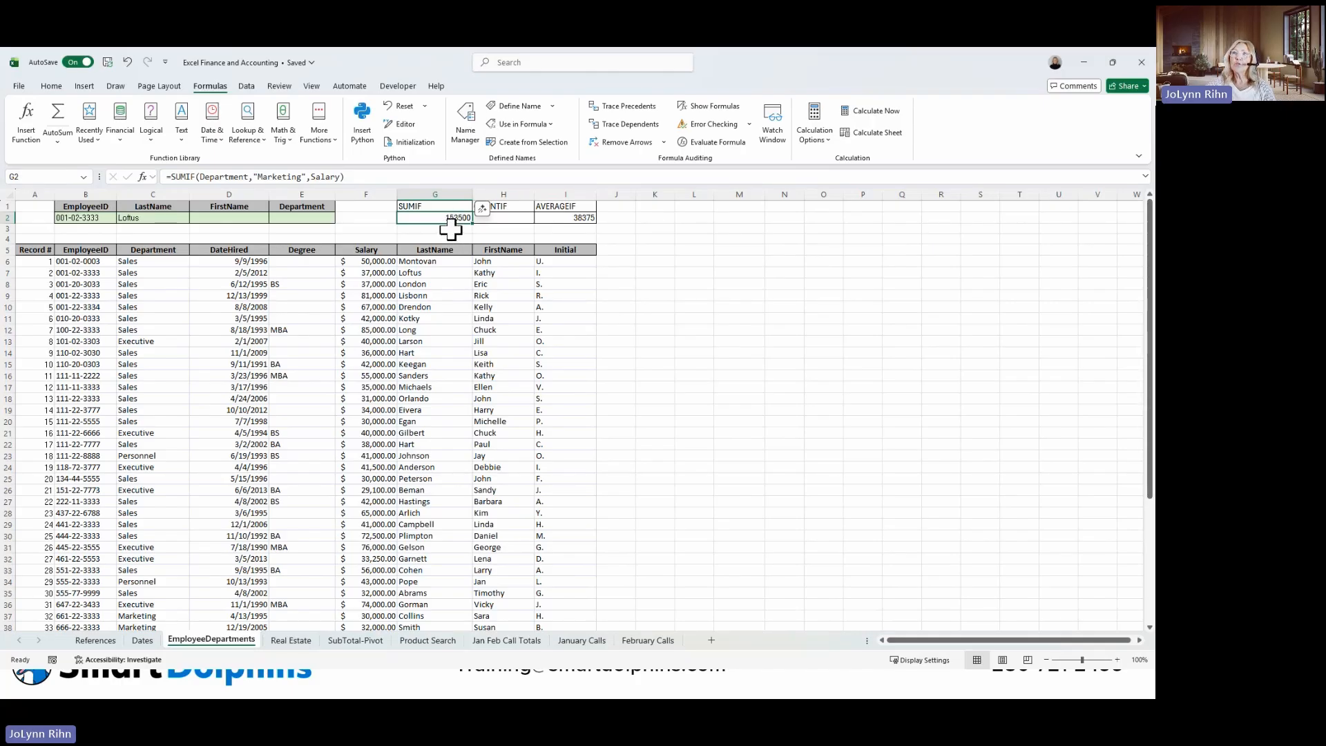
click(454, 228)
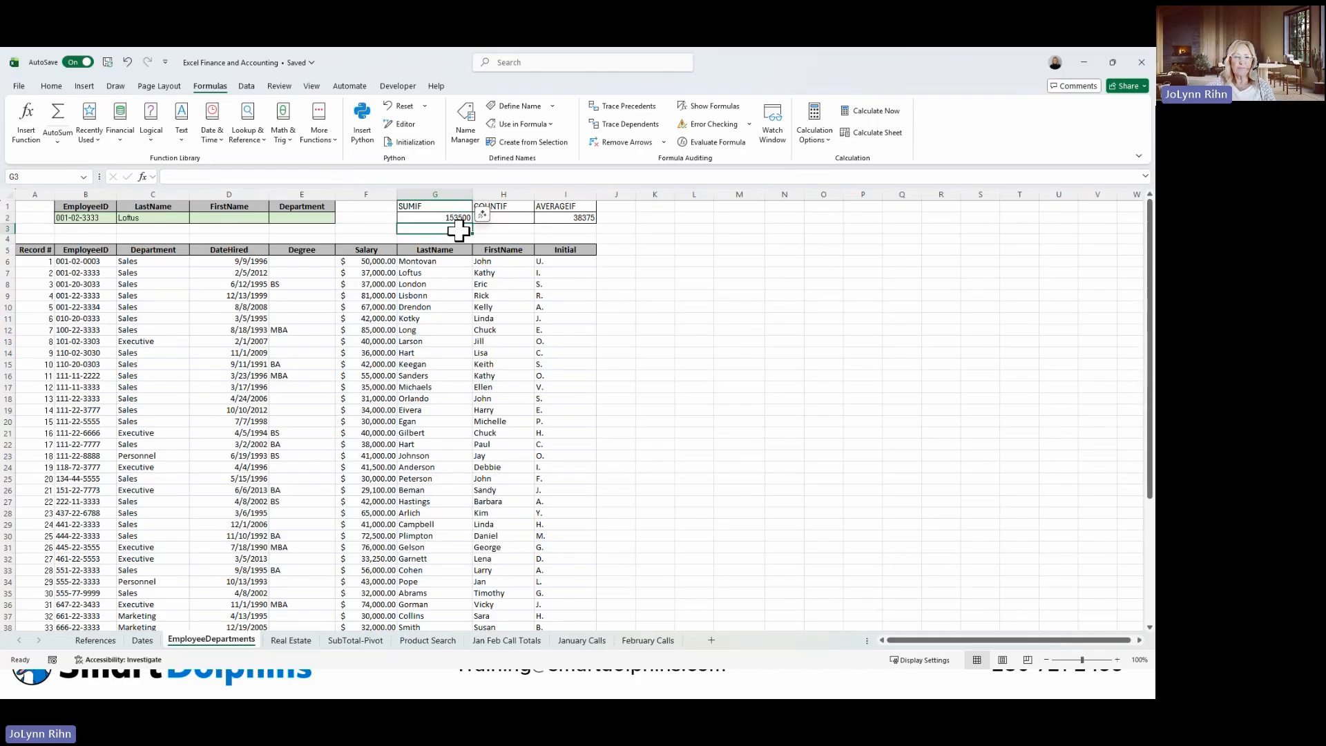
text(=)
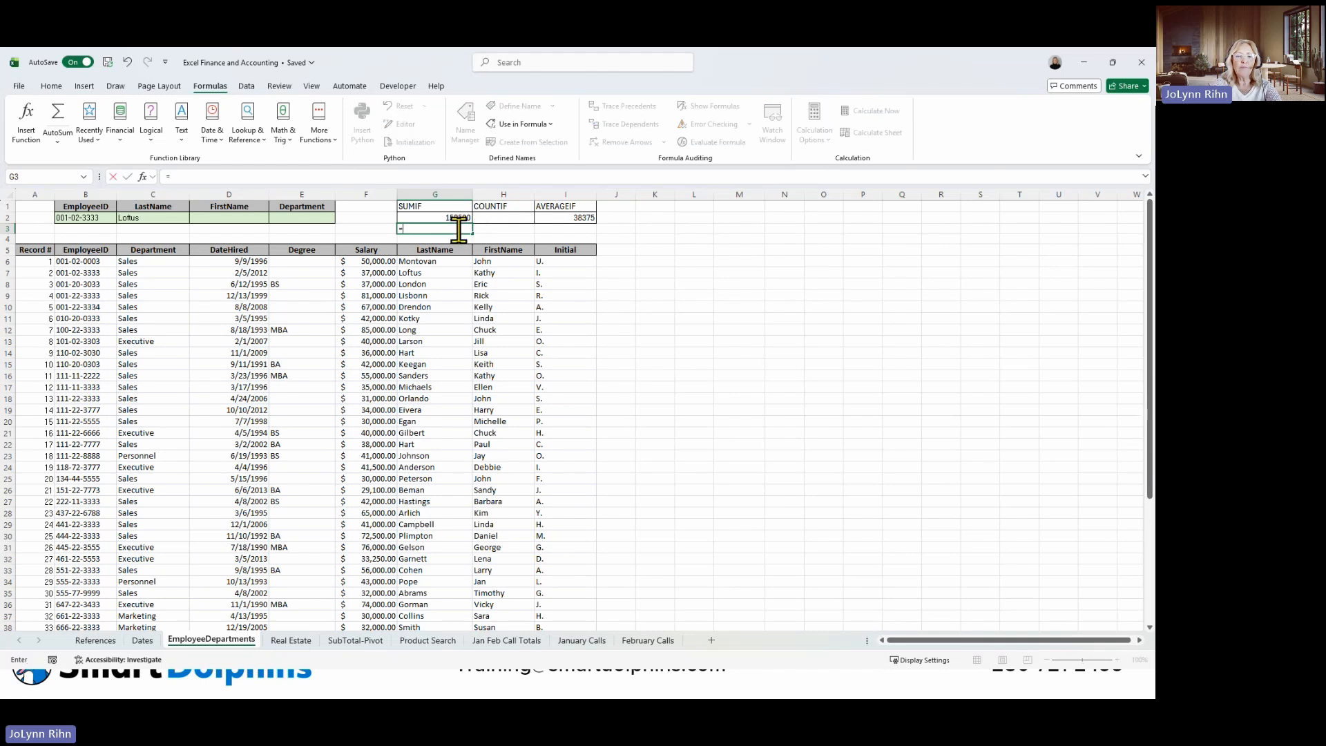
text(su)
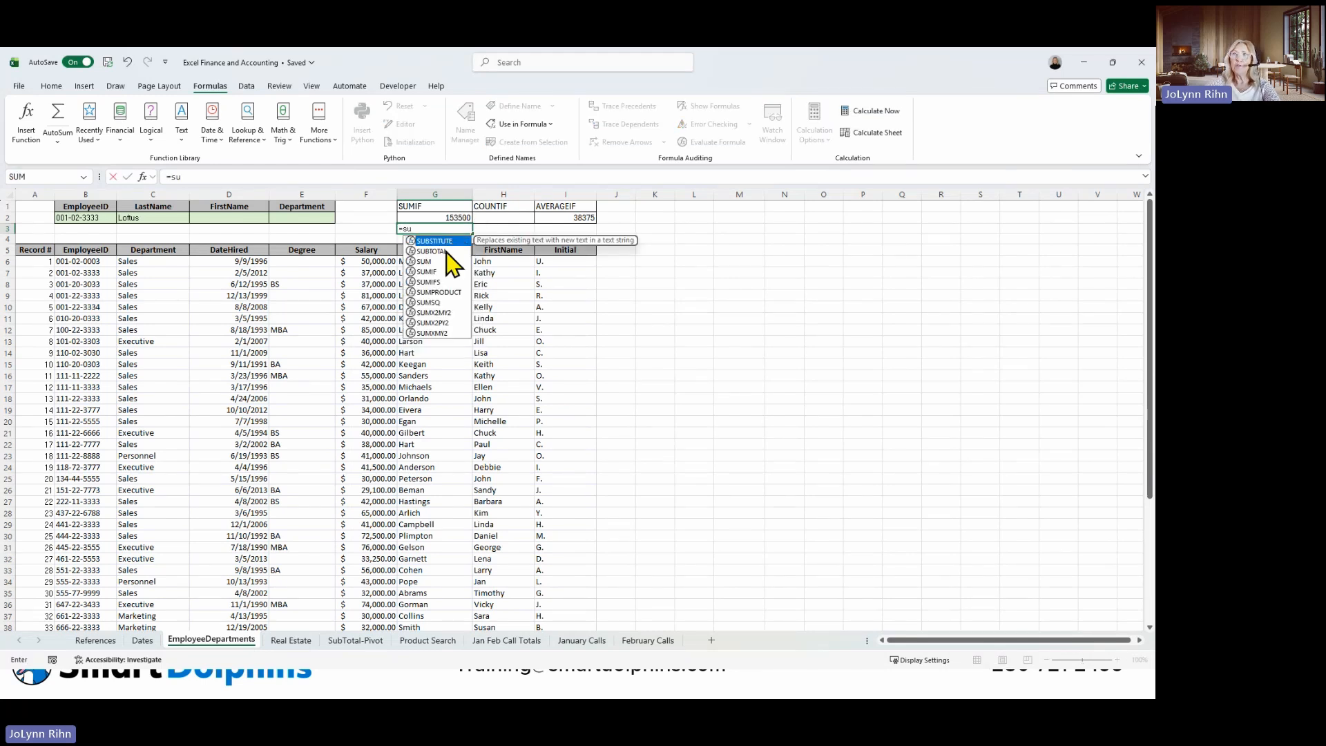
double_click(446, 251)
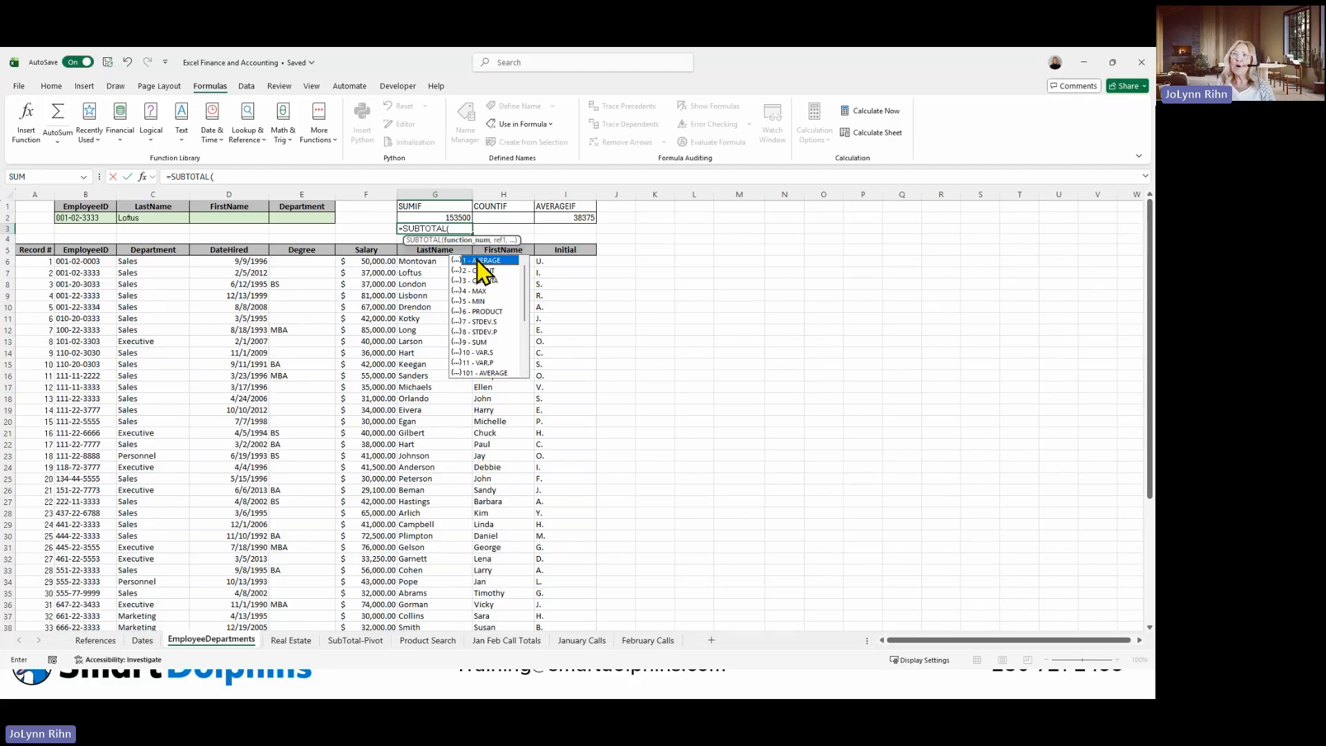
double_click(472, 341)
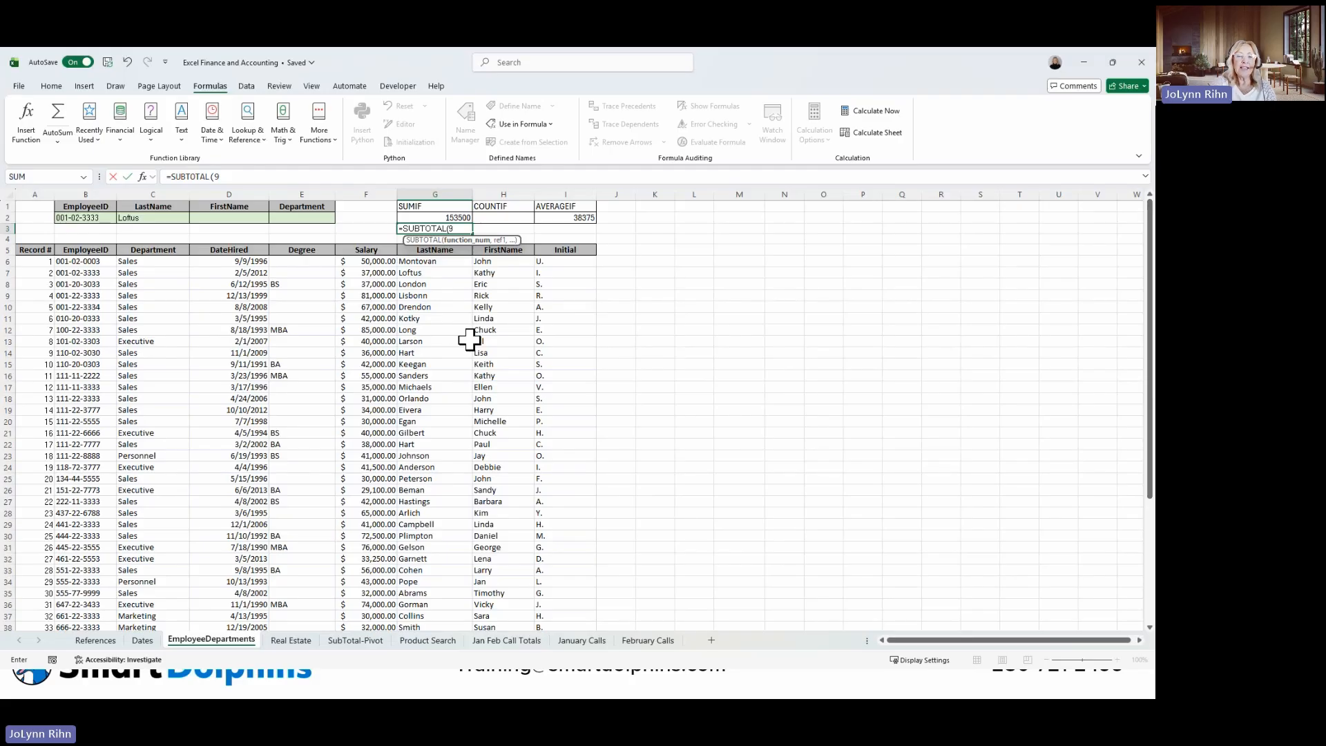
text(,)
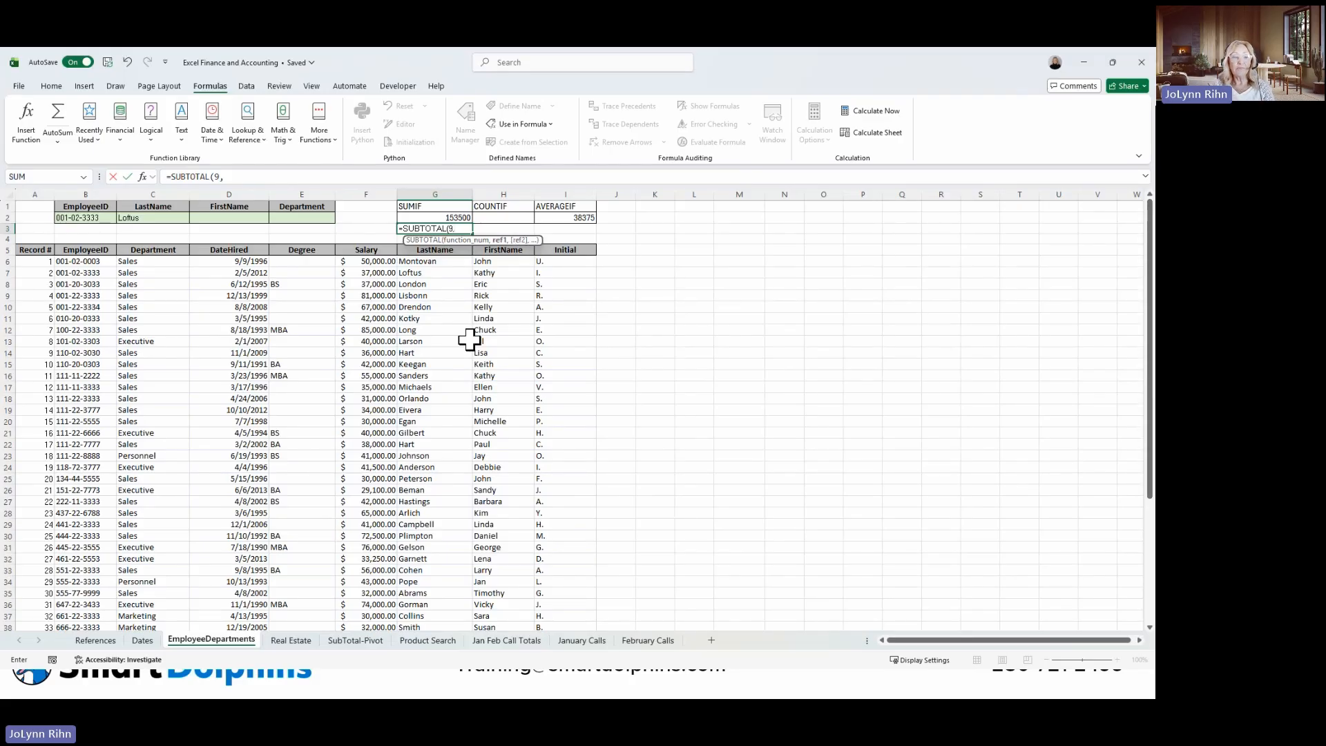
text(sa)
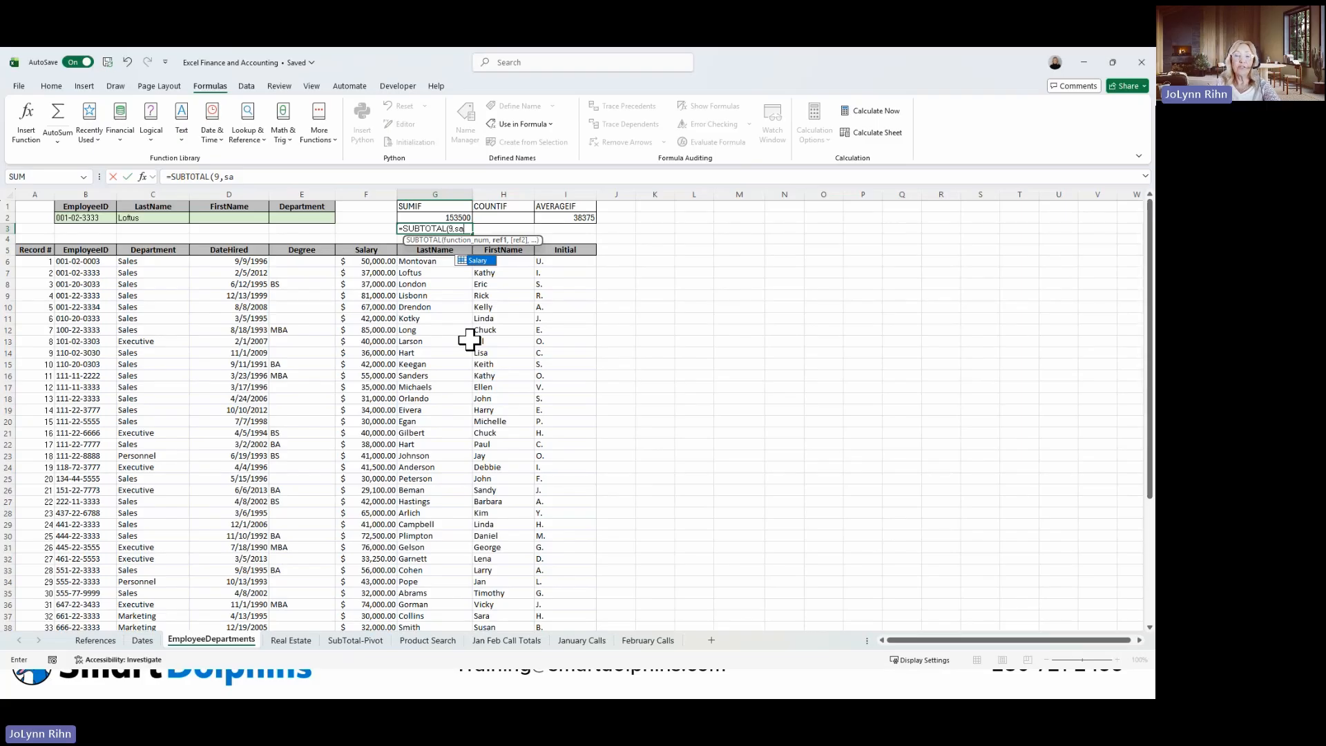
double_click(491, 261)
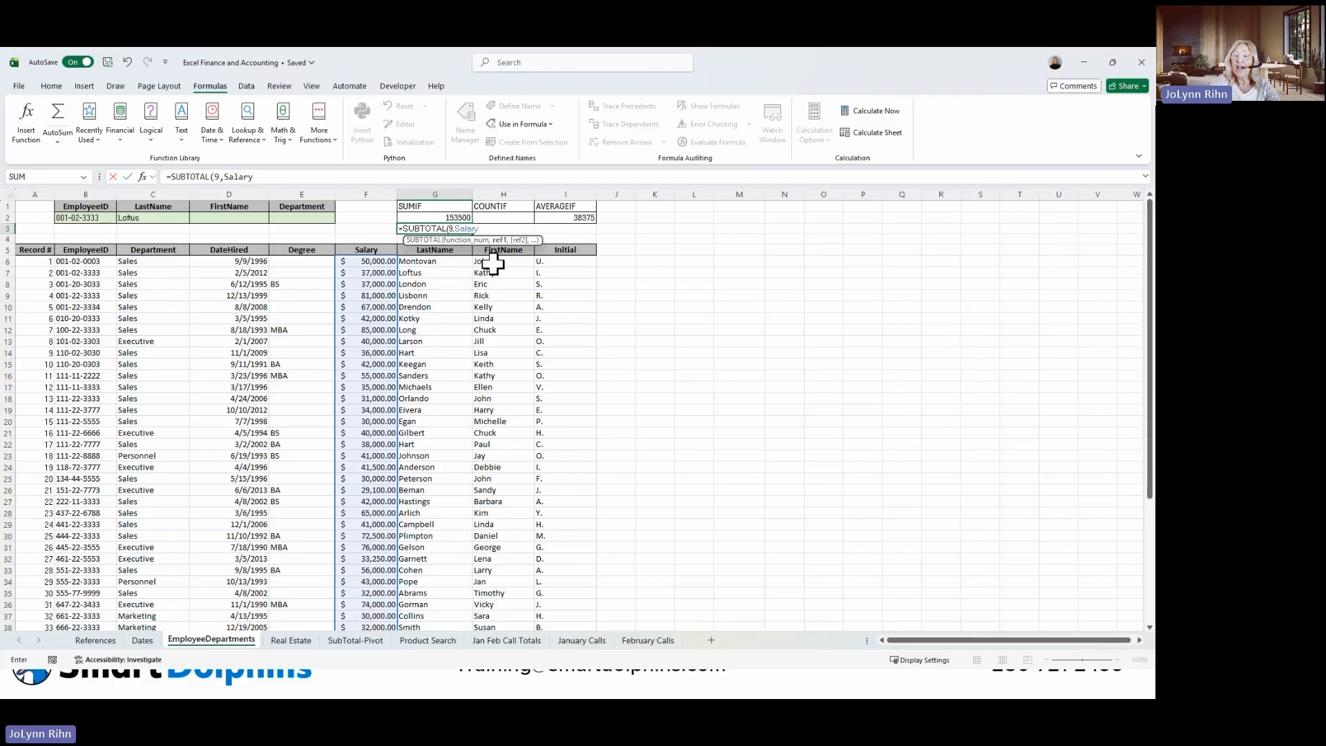
key(ctrl+Return)
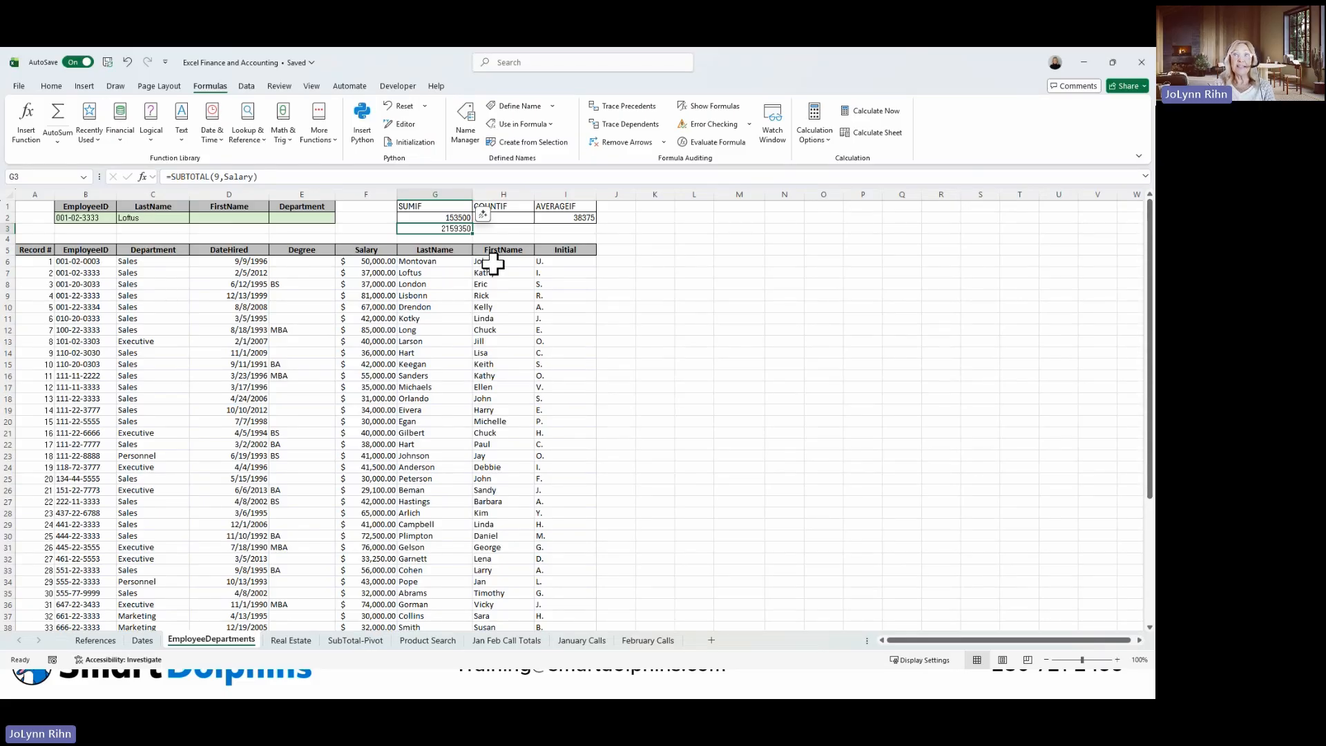
Turn on filtering for the employee list with headers in row 5.
click(175, 272)
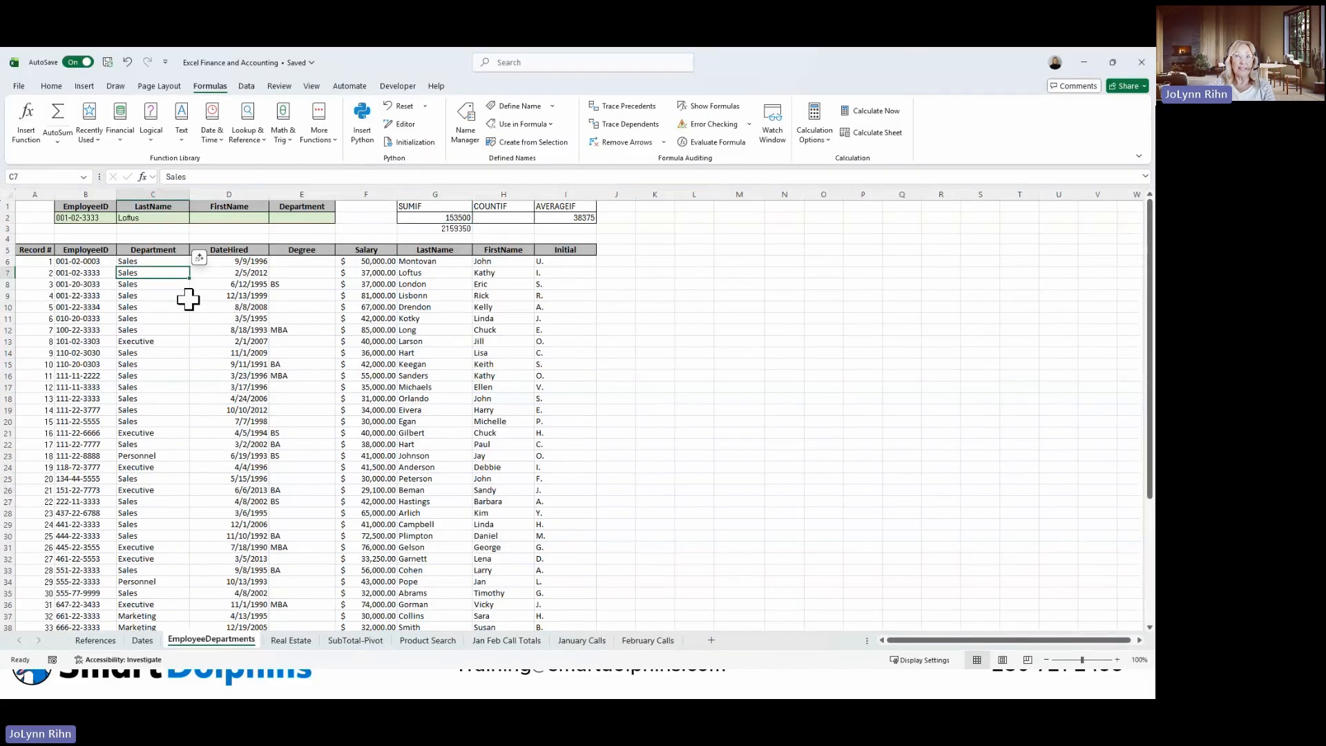
click(247, 86)
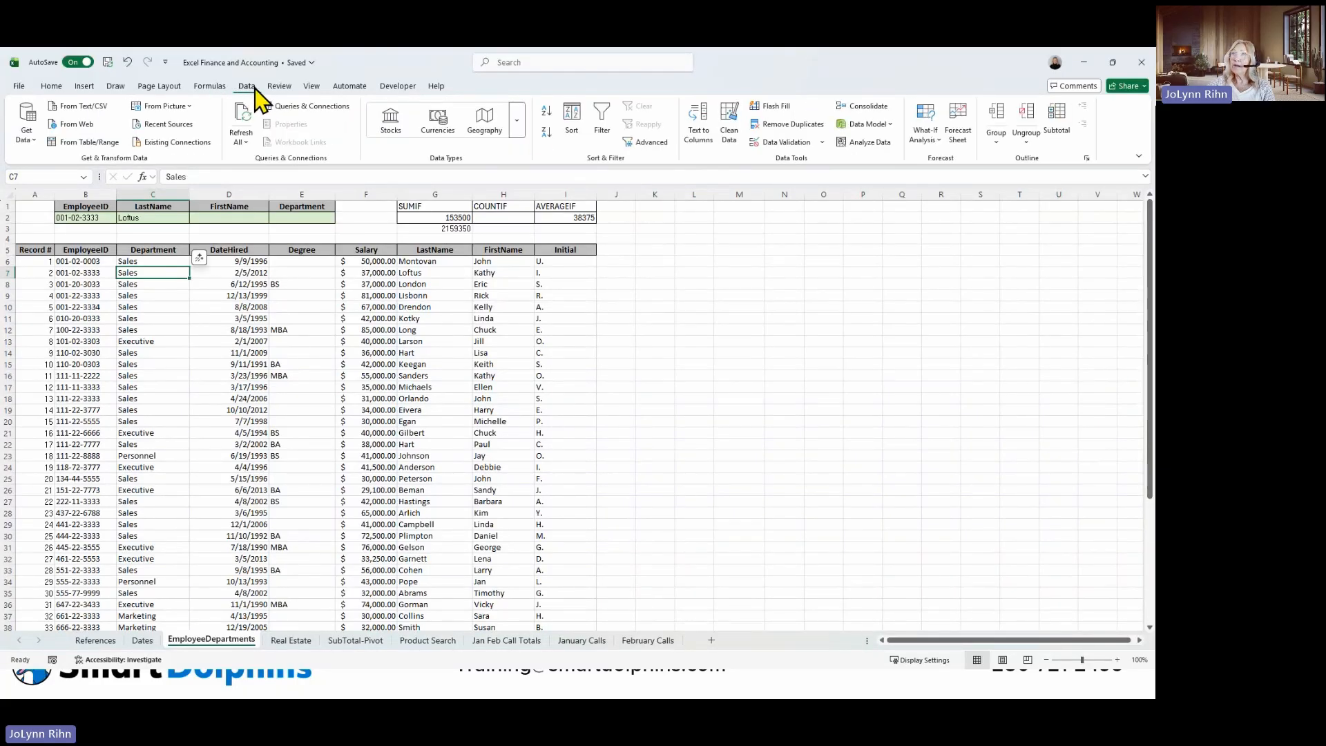
click(605, 125)
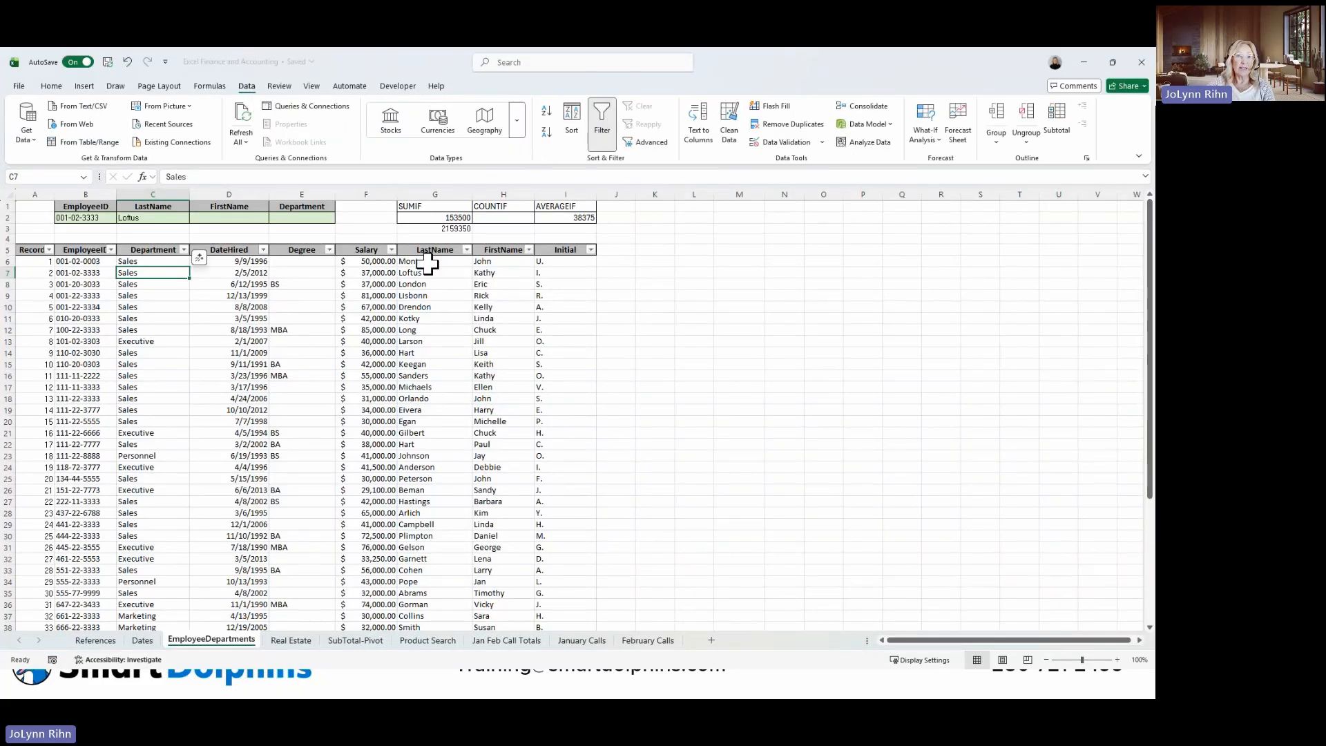
Filter the Department column to show only Marketing and select the SUBTOTAL result in G3.
click(184, 250)
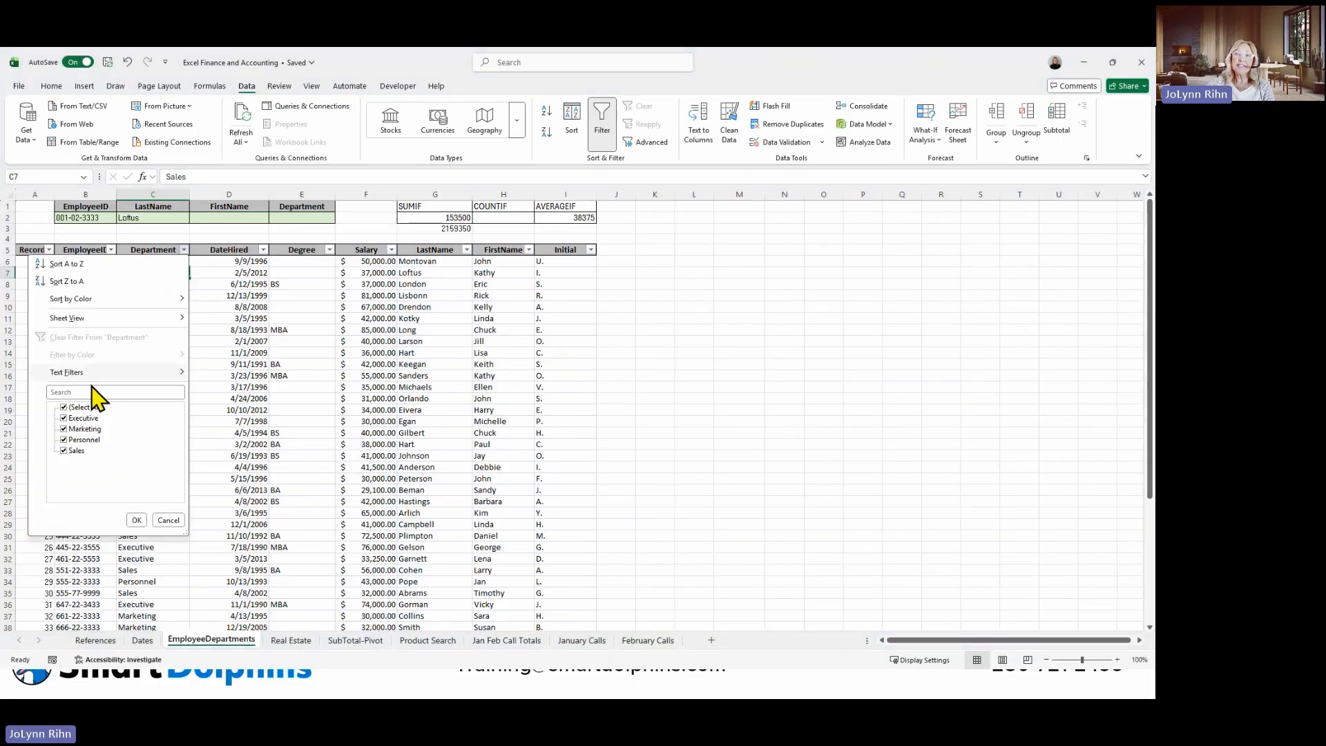
click(64, 408)
click(68, 430)
click(136, 520)
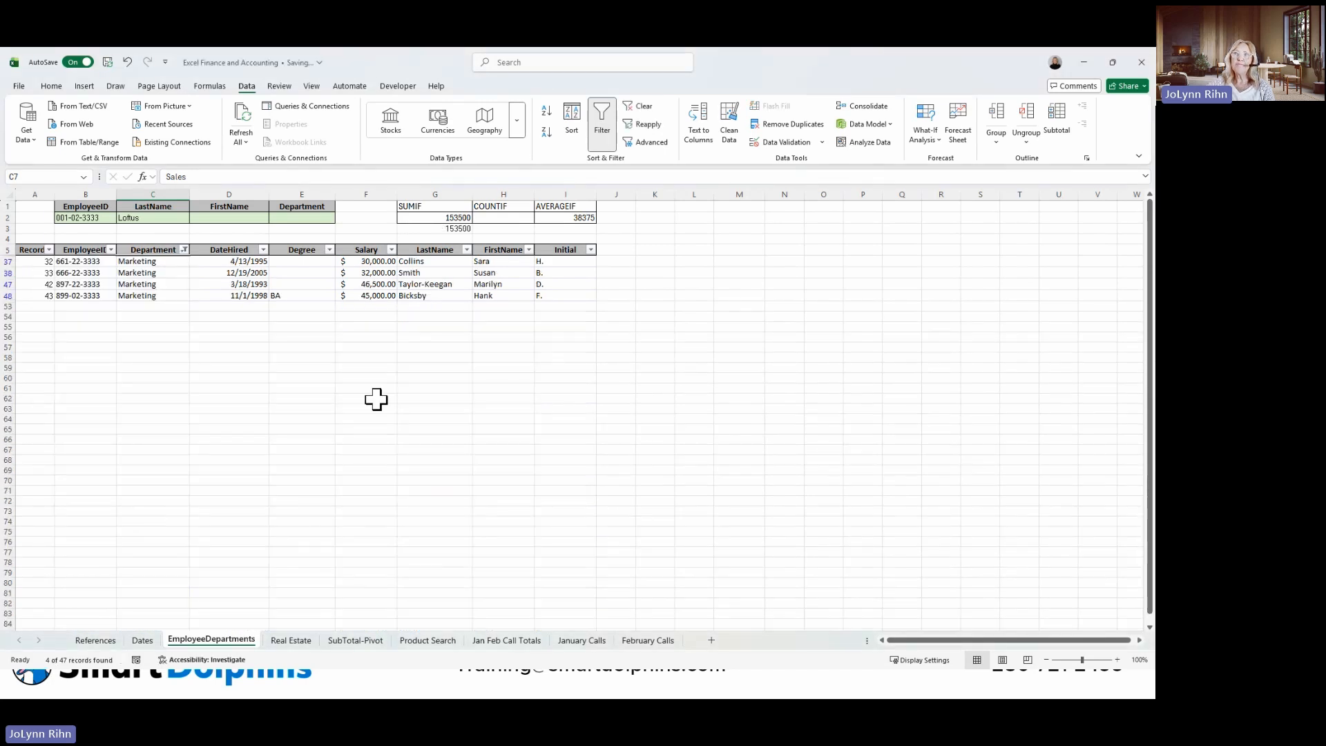
click(456, 230)
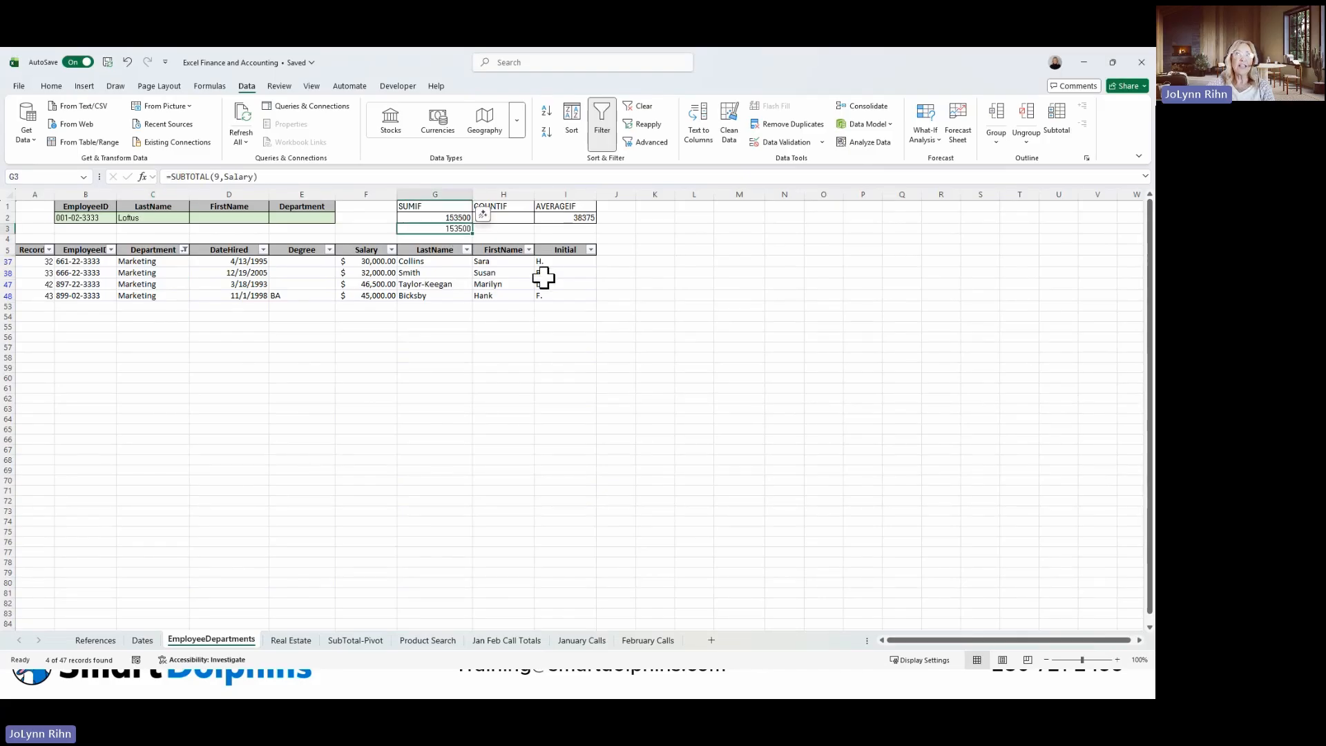
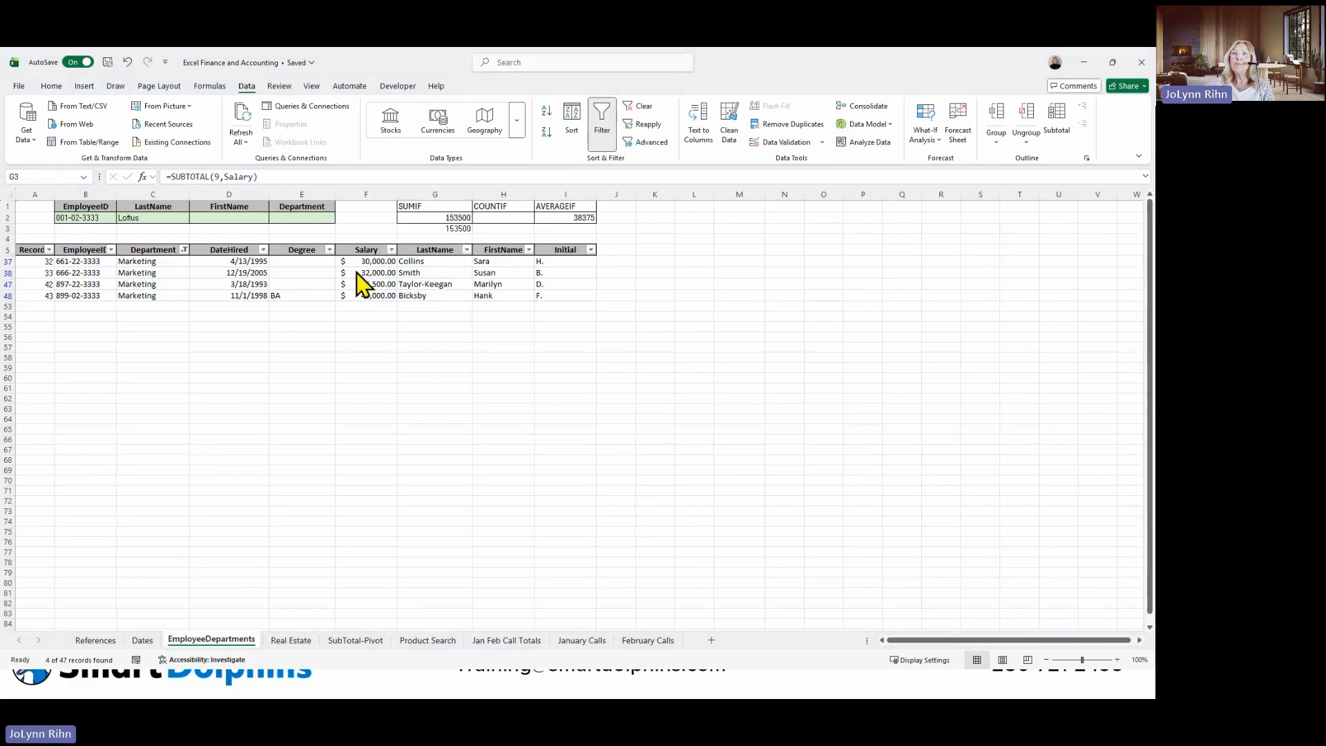
Clear the Marketing filter from the Department column so all employee records are shown again.
click(183, 250)
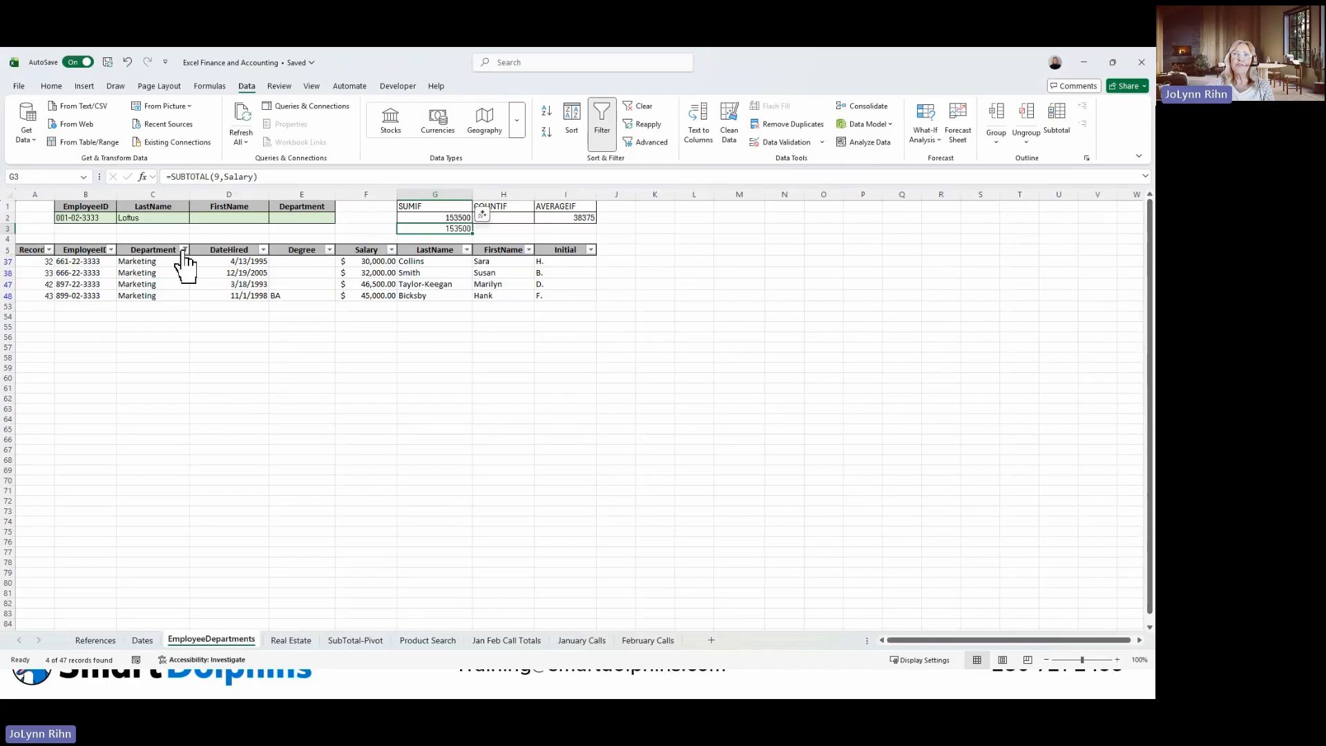
click(184, 250)
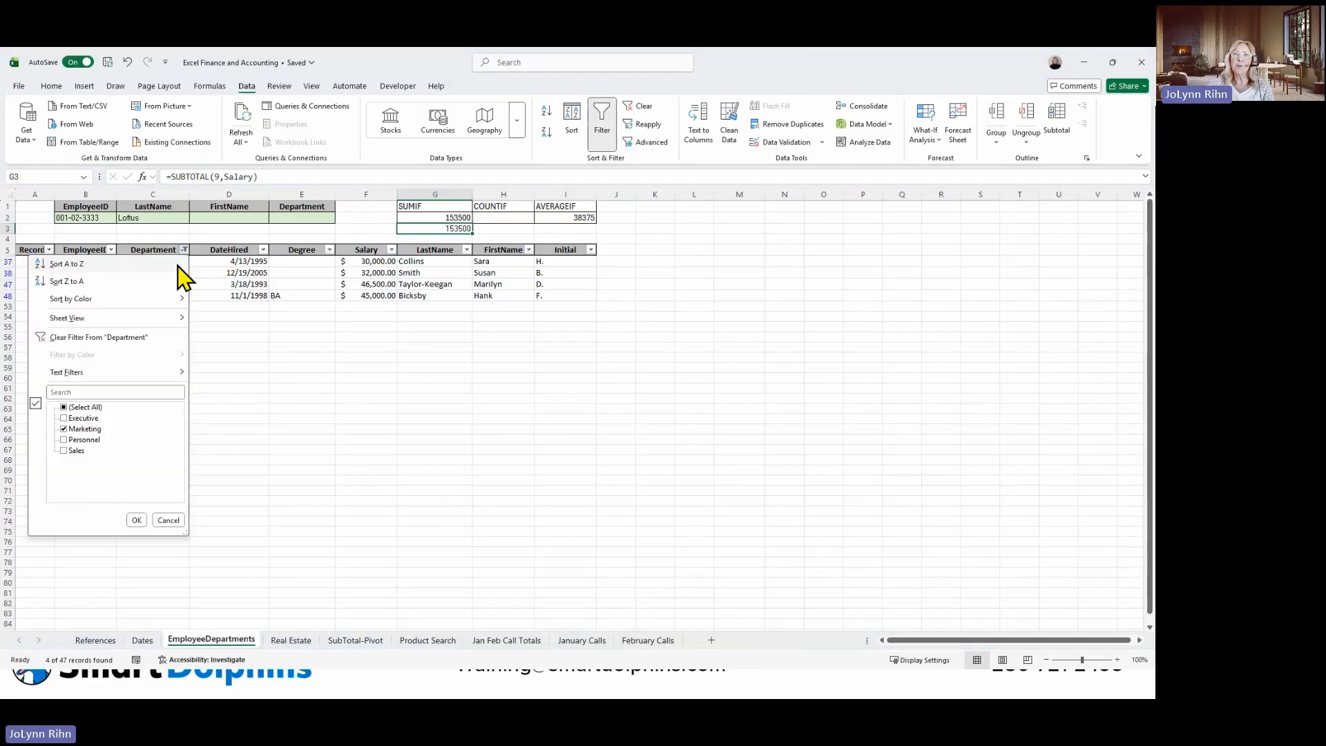
click(111, 337)
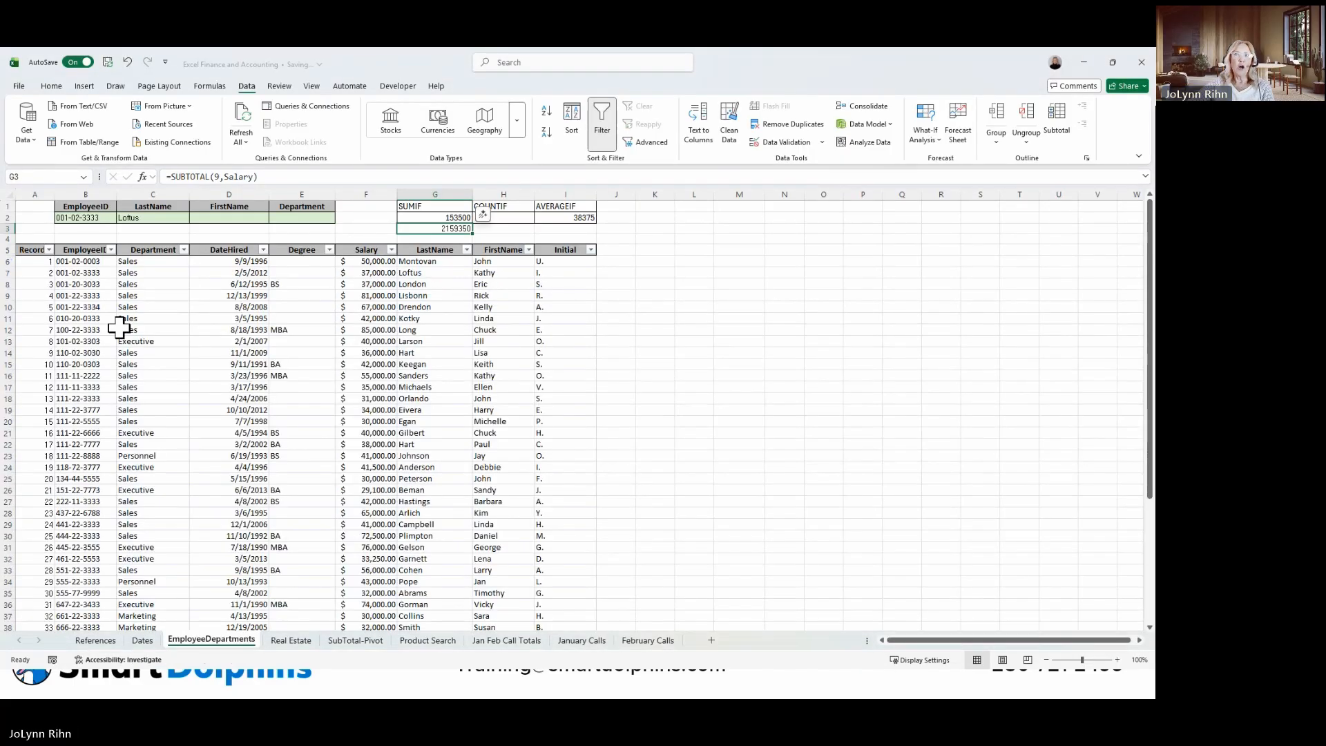
click(186, 322)
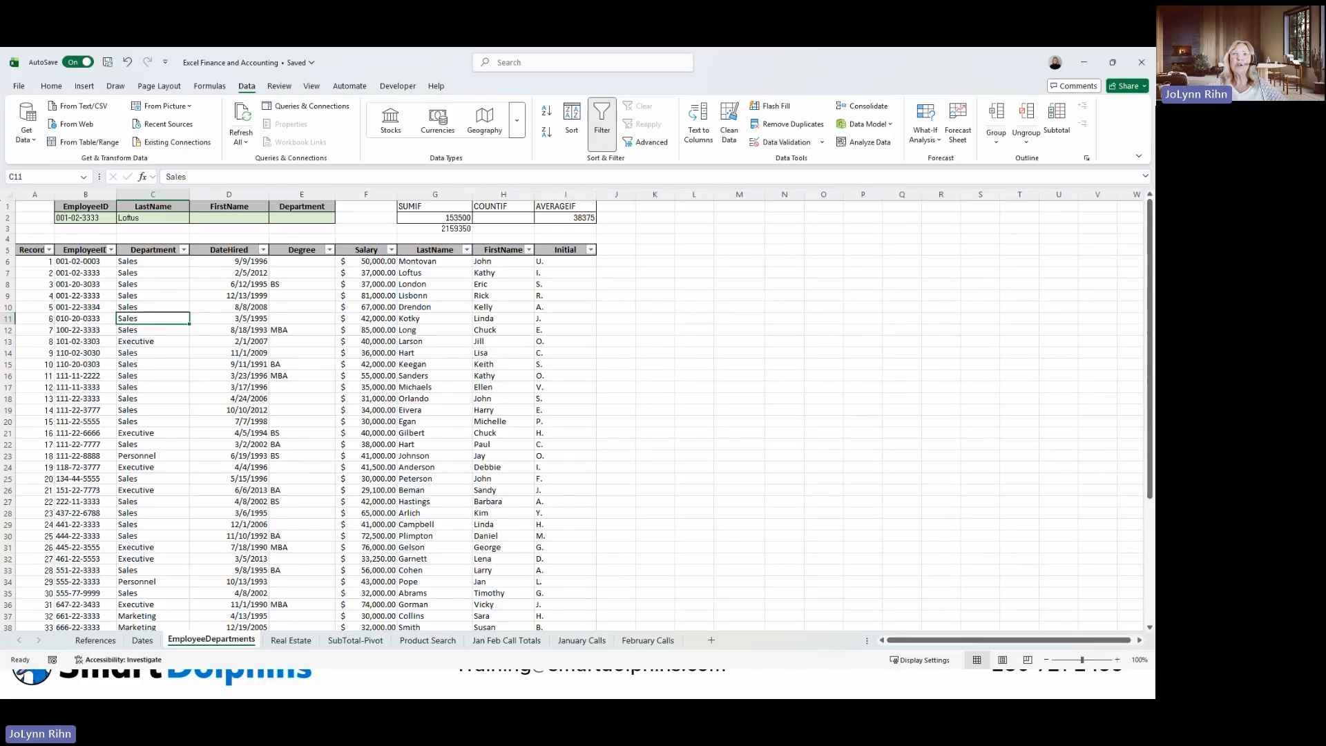
Add list data validation to B2 with the source =employeeID and choose the fifth employee ID from its drop-down.
click(89, 217)
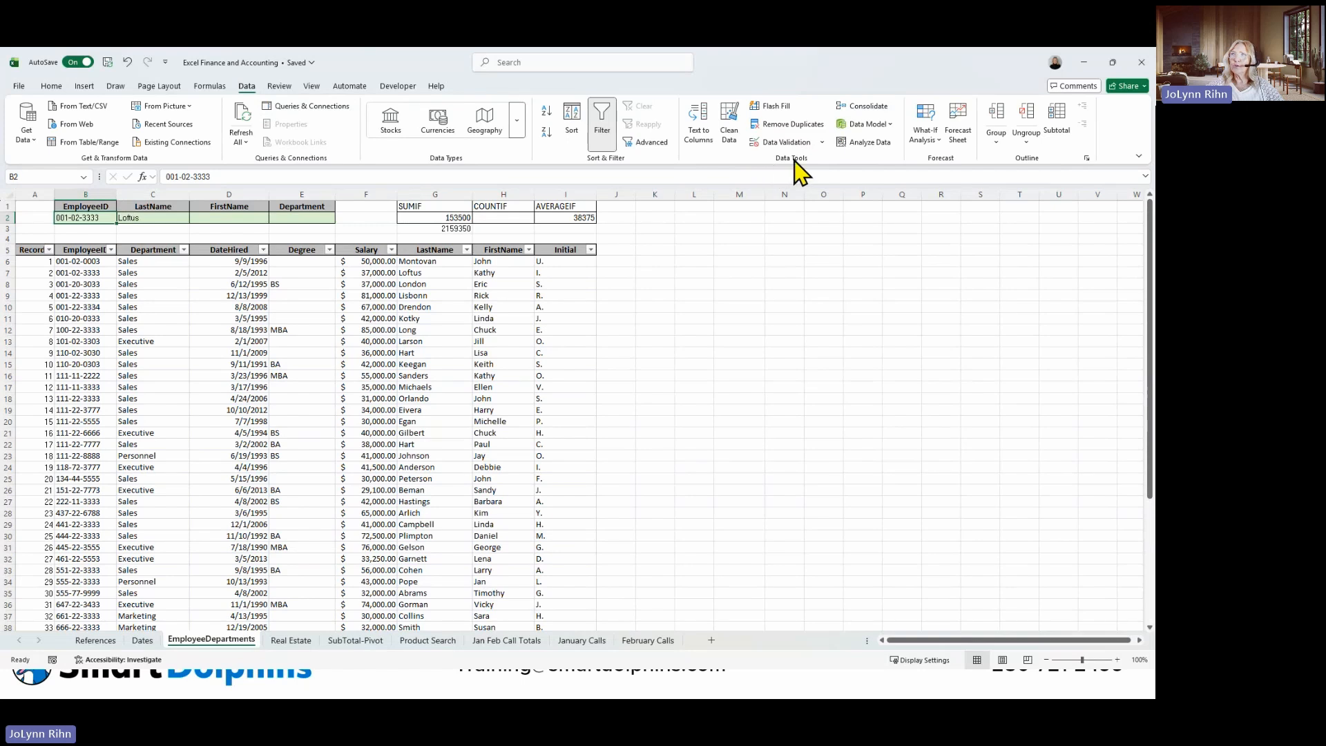
click(781, 142)
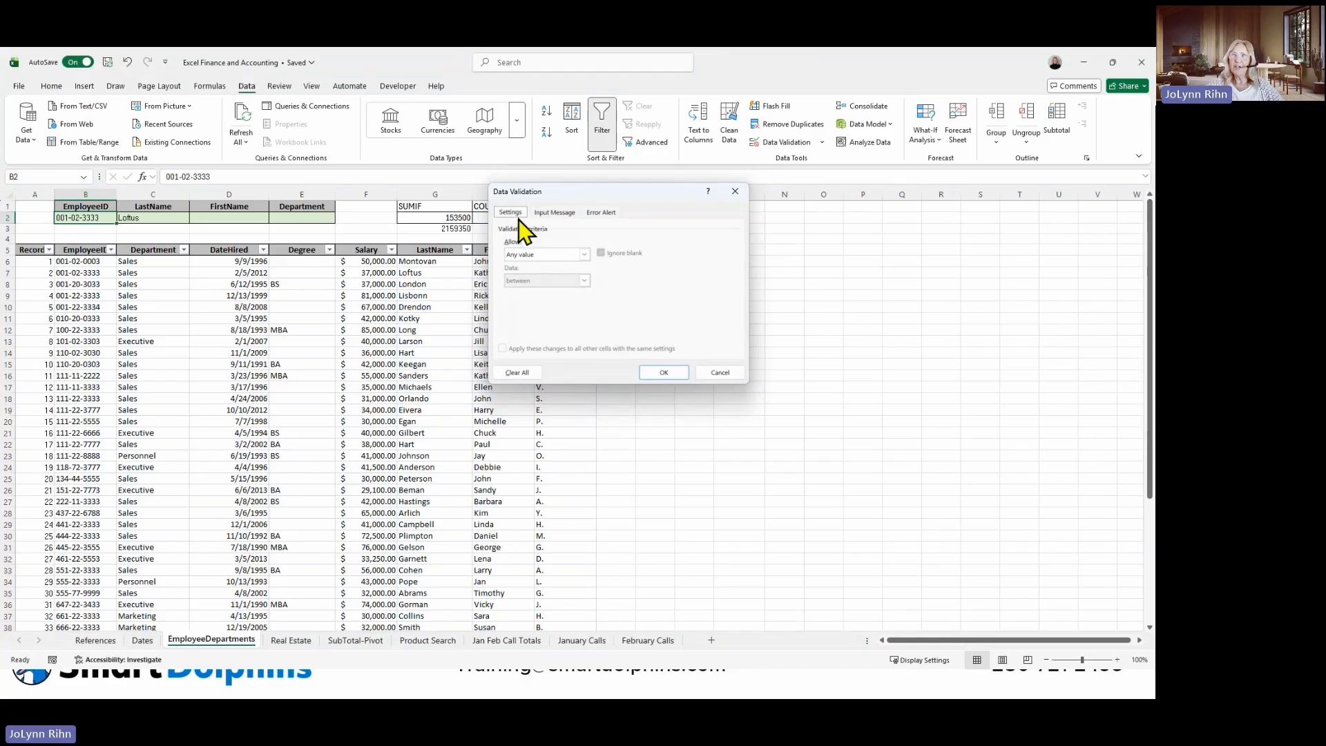
click(531, 255)
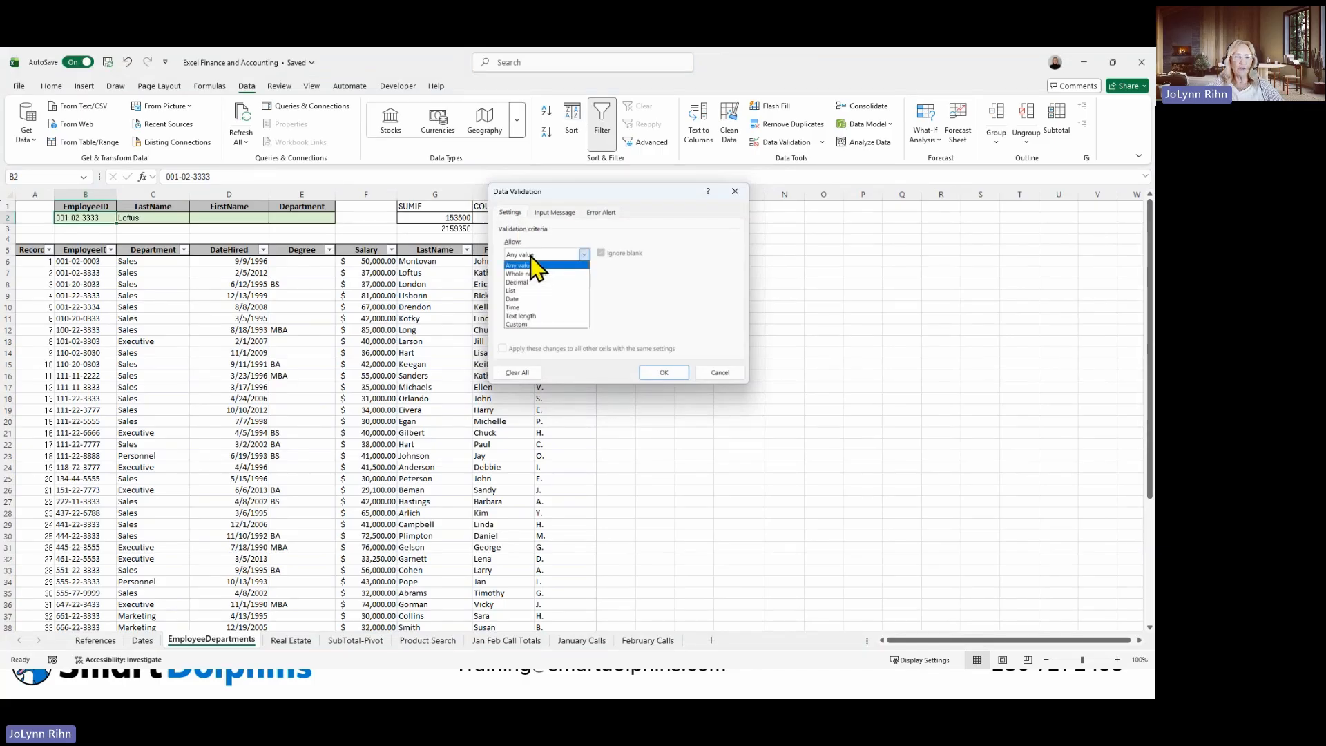
click(513, 291)
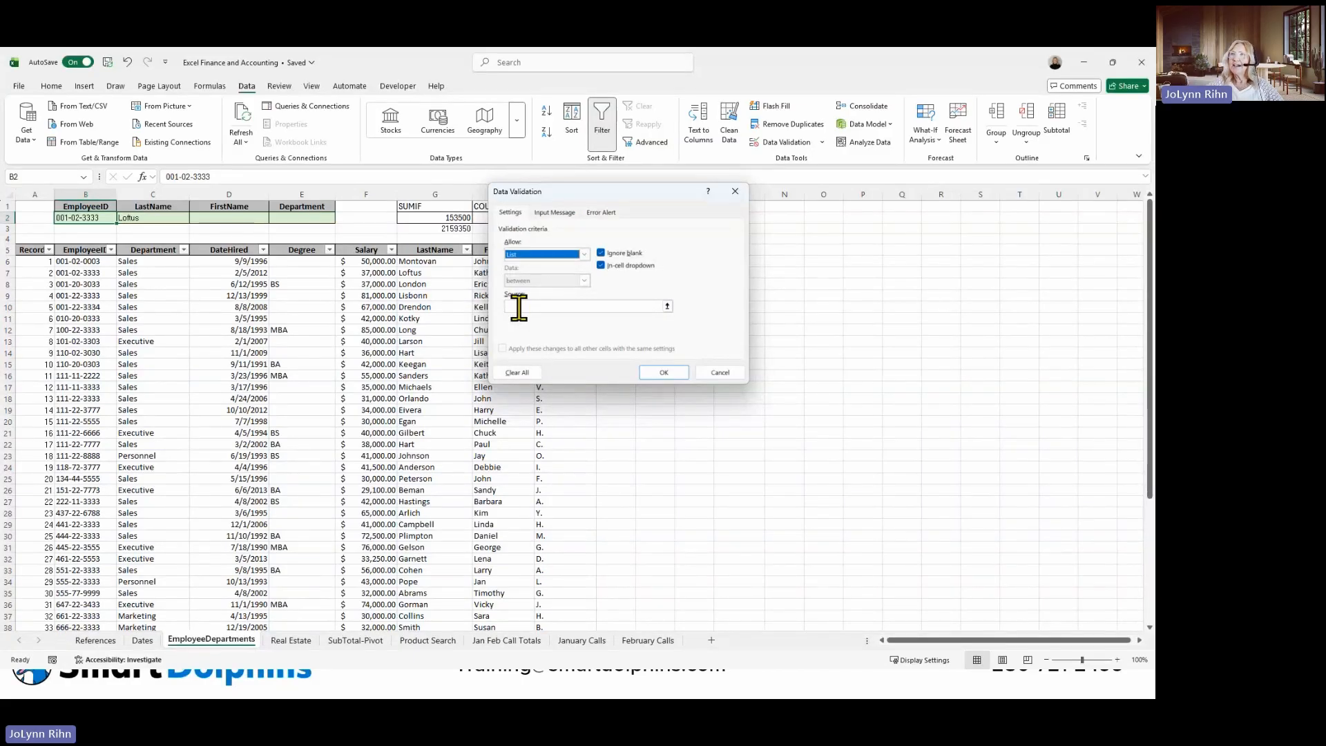
click(519, 306)
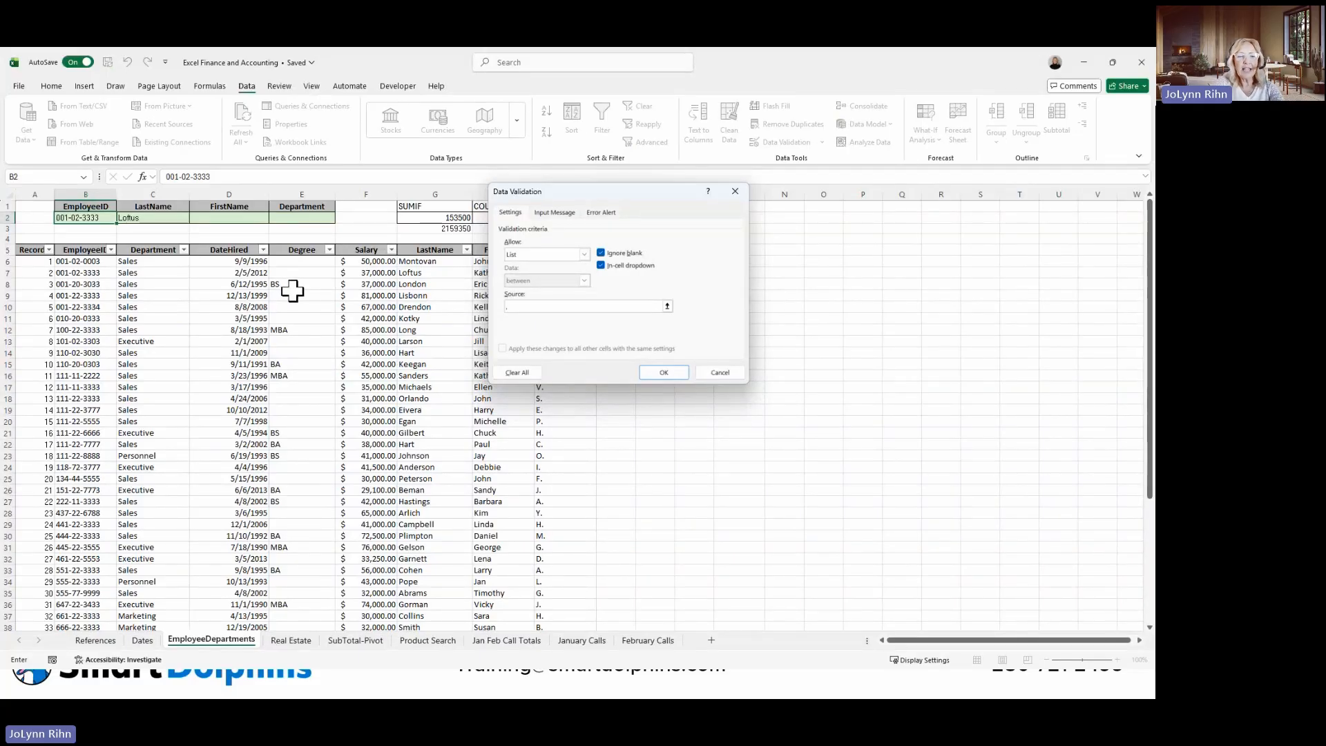
text(=employee)
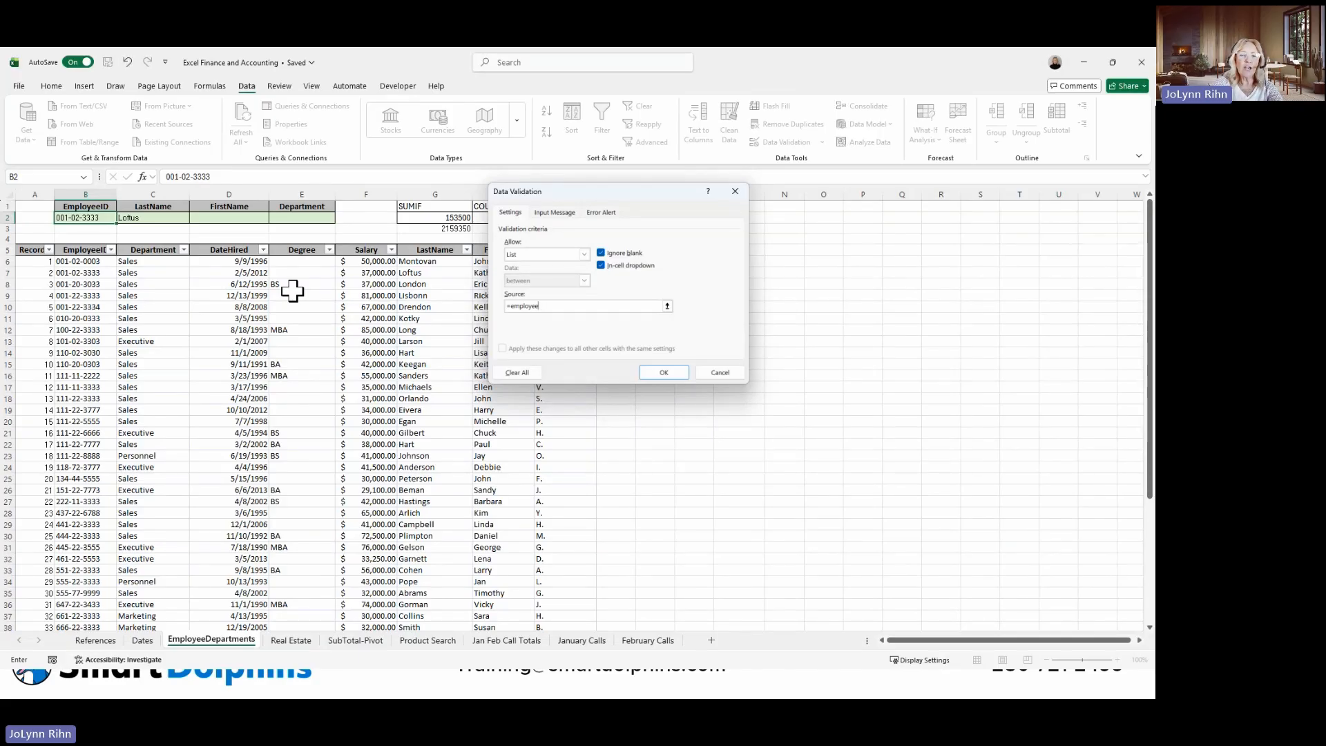
text(ID)
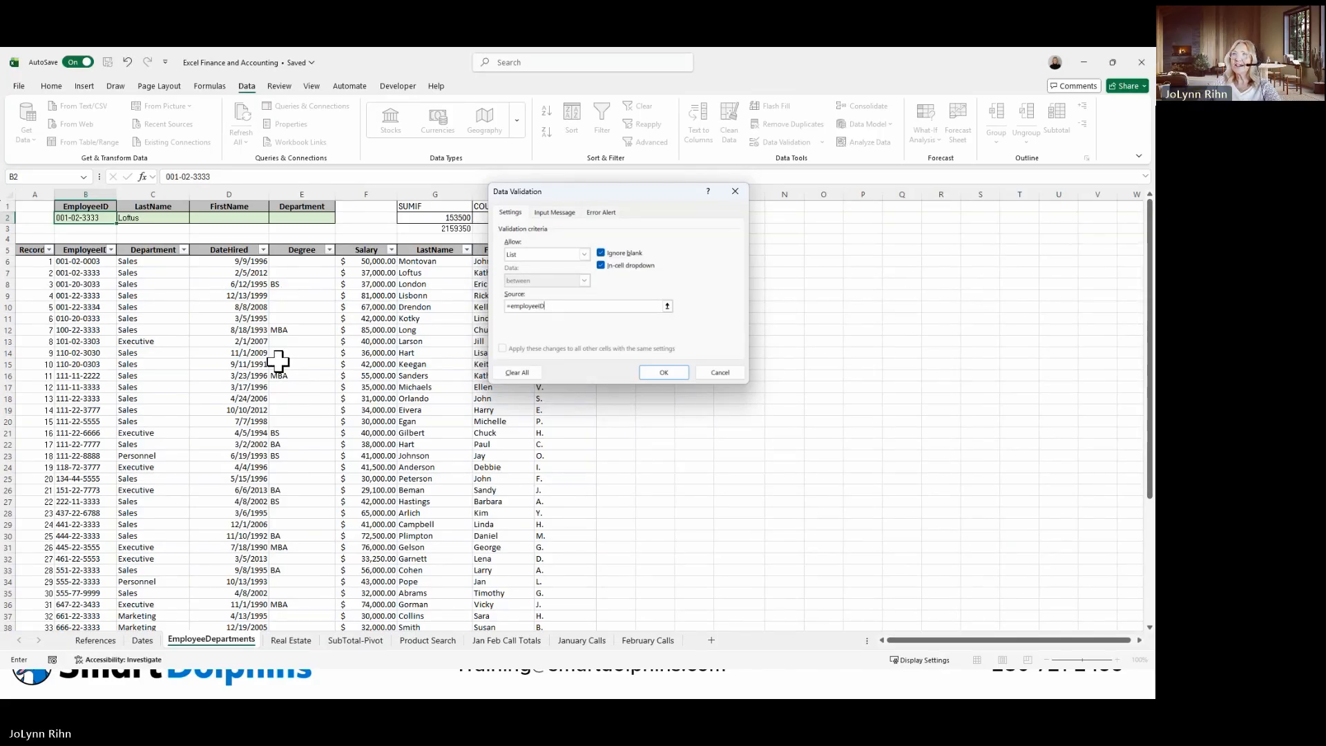
click(664, 373)
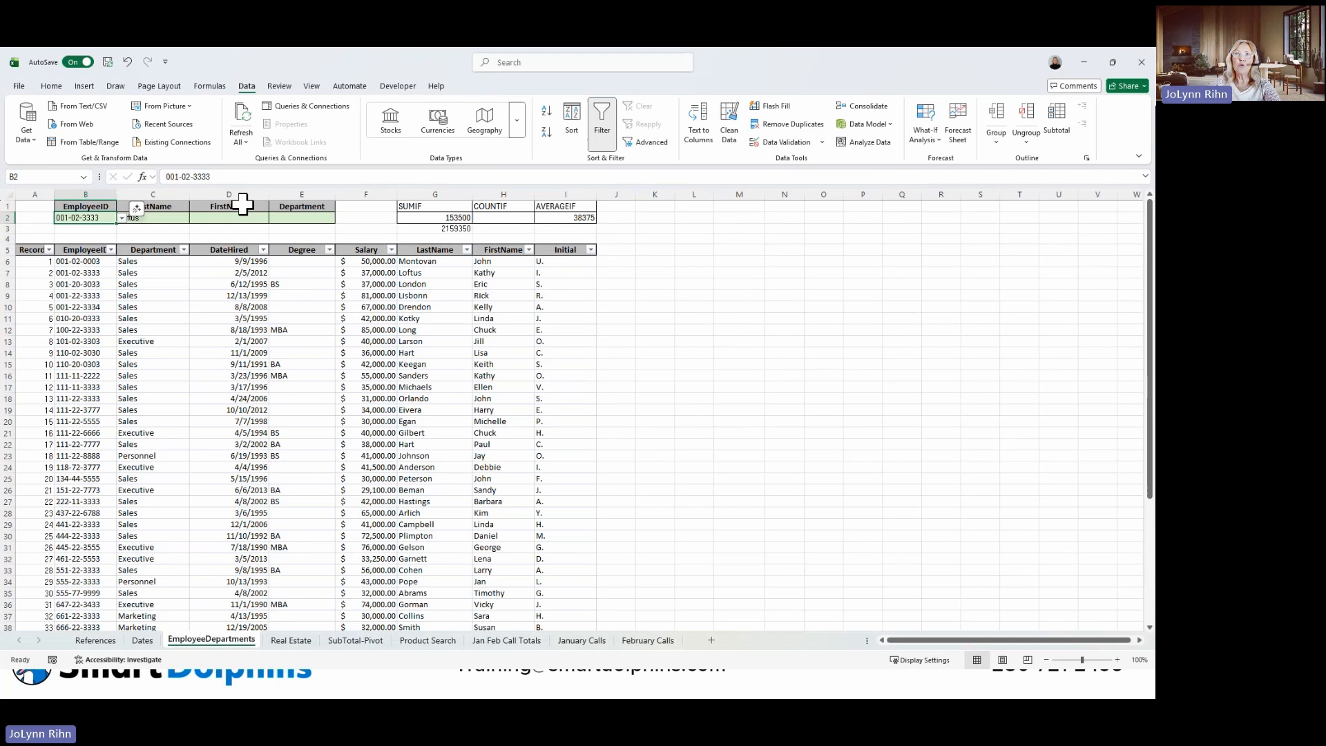
click(122, 218)
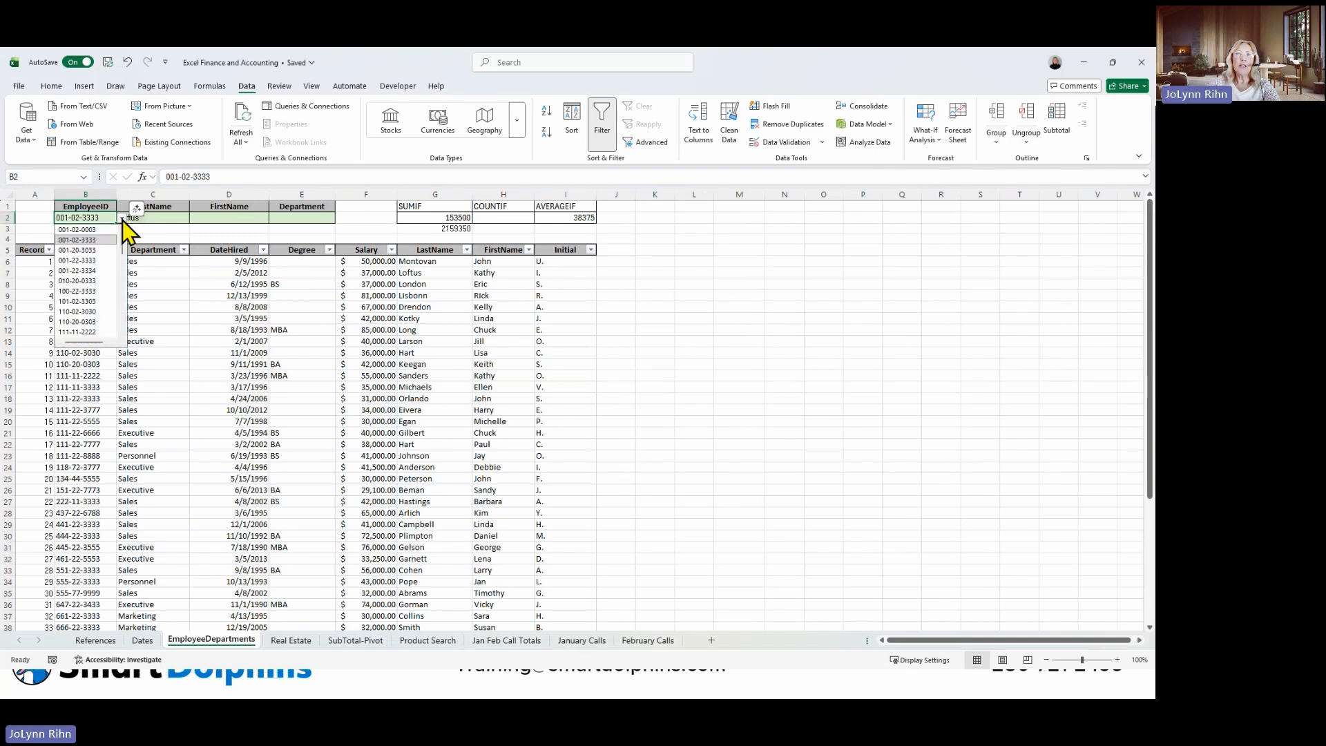
click(85, 270)
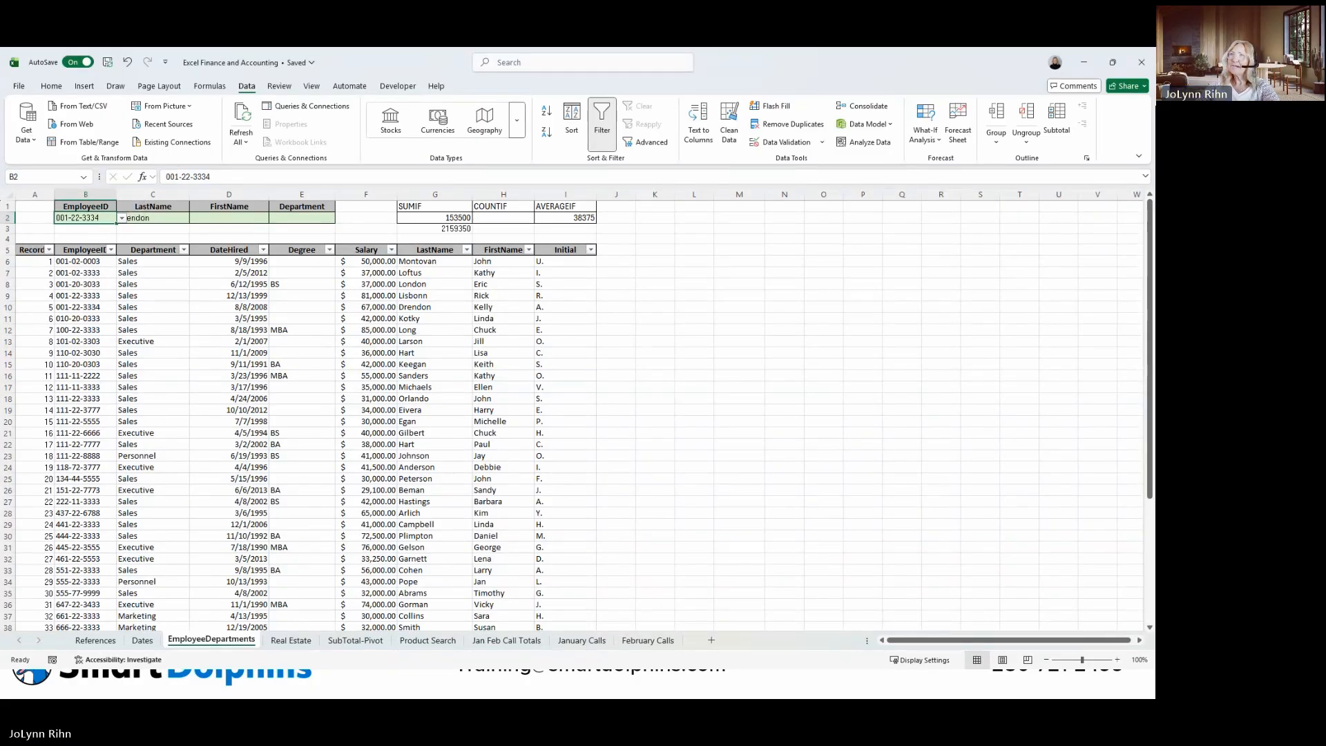
Enter a SUBTOTAL formula in I3 with function number 1 (AVERAGE) and the named range Salary, keeping I3 selected.
click(460, 227)
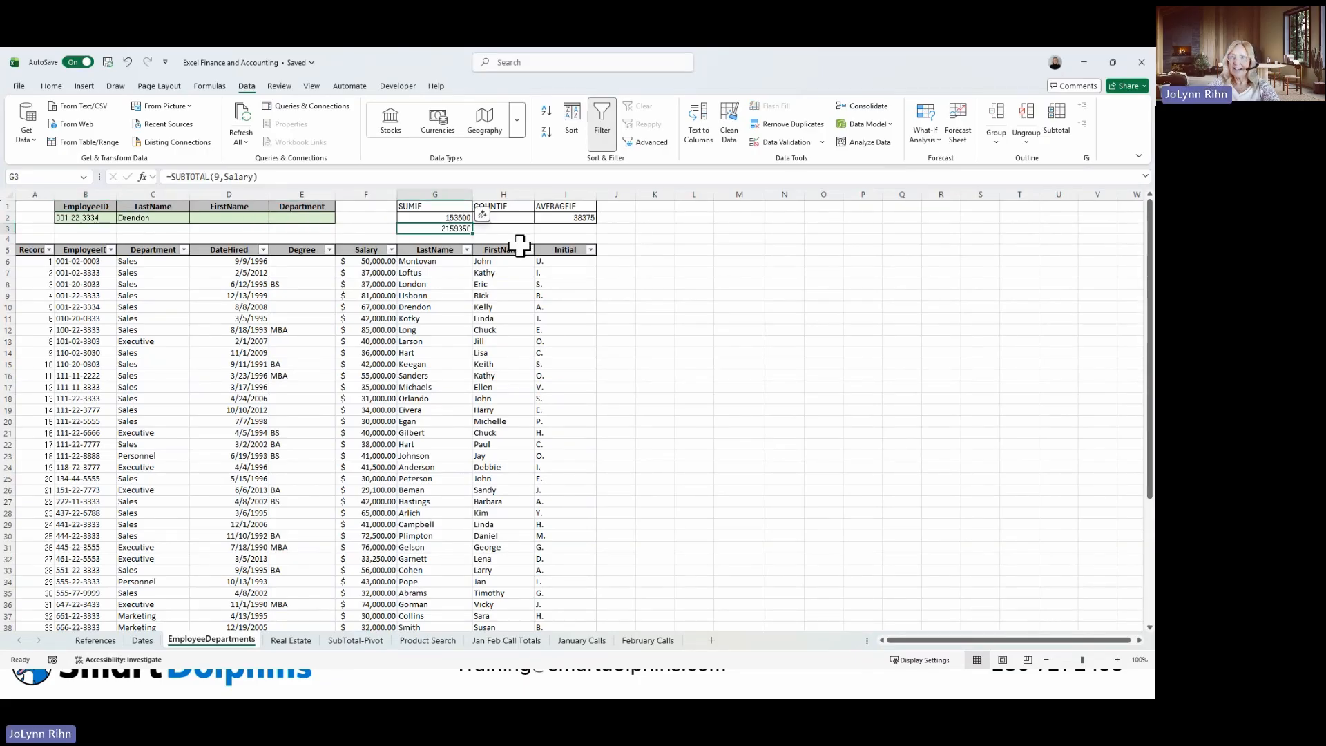
click(562, 230)
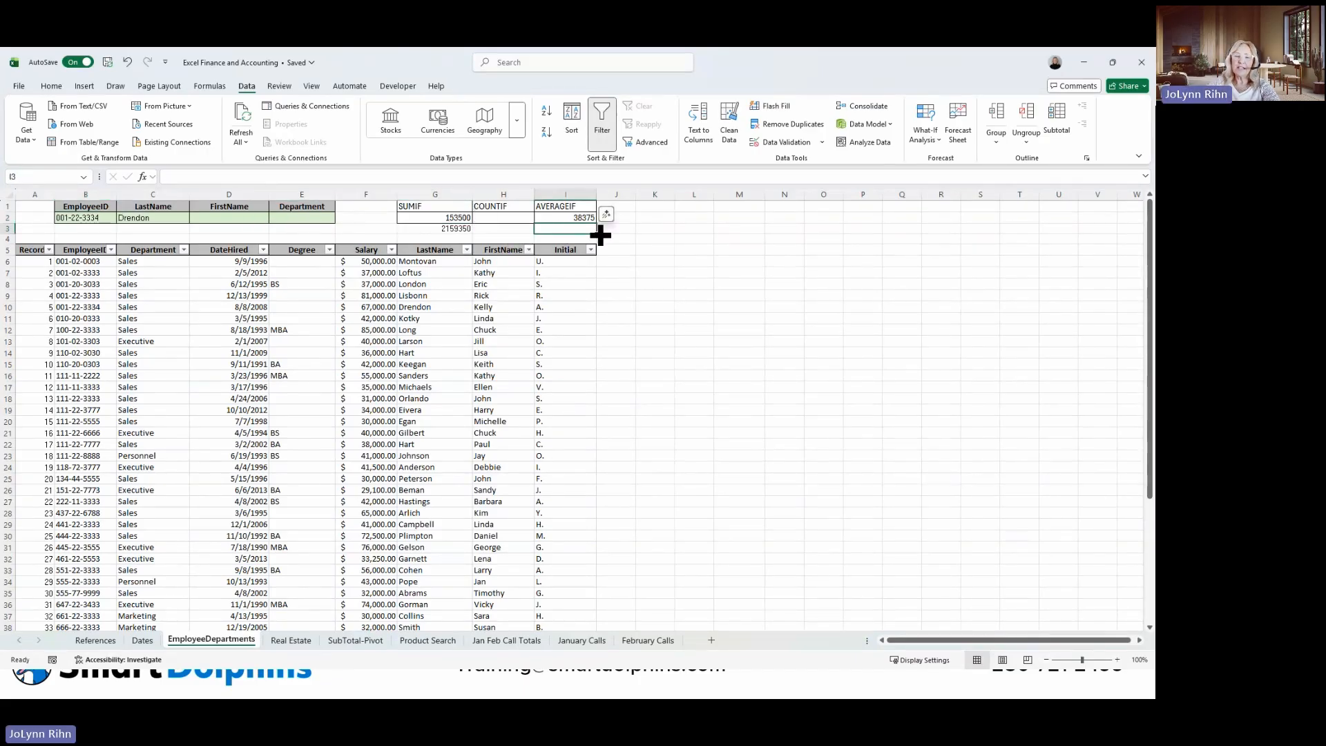
text(=sub)
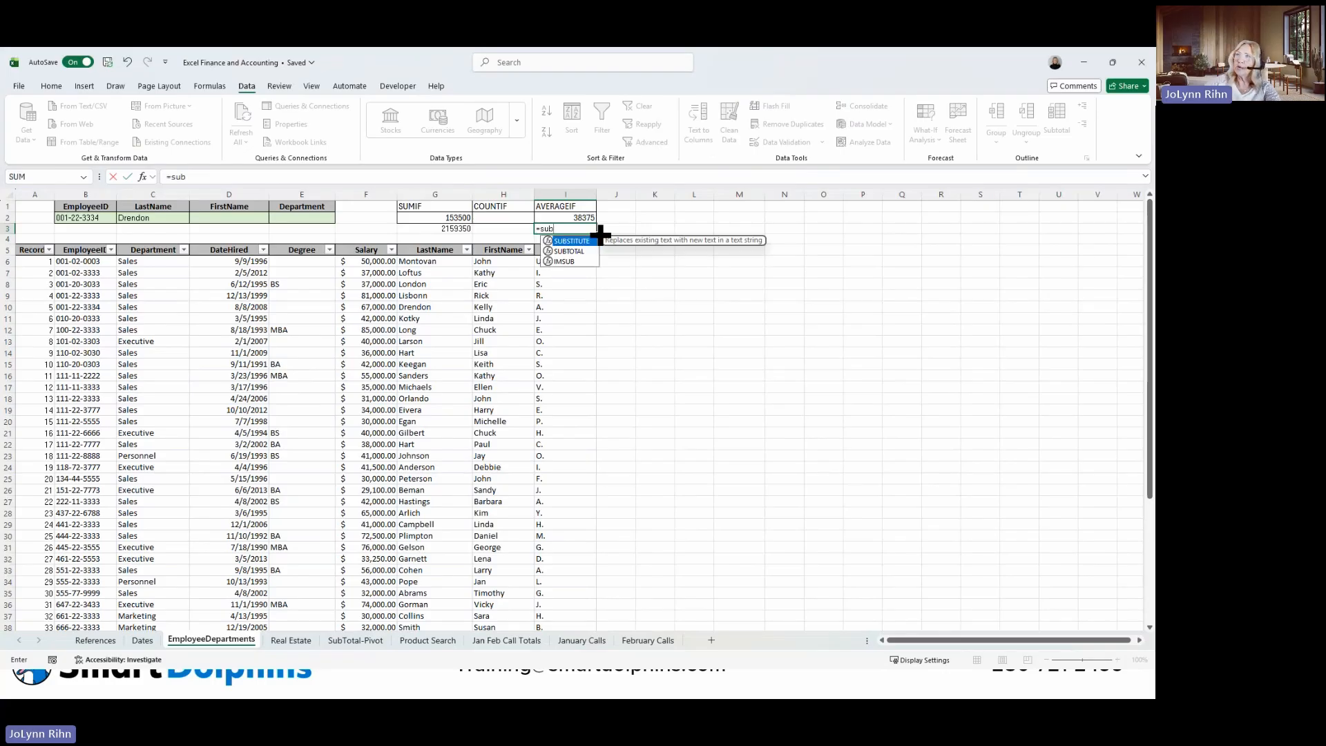
double_click(579, 251)
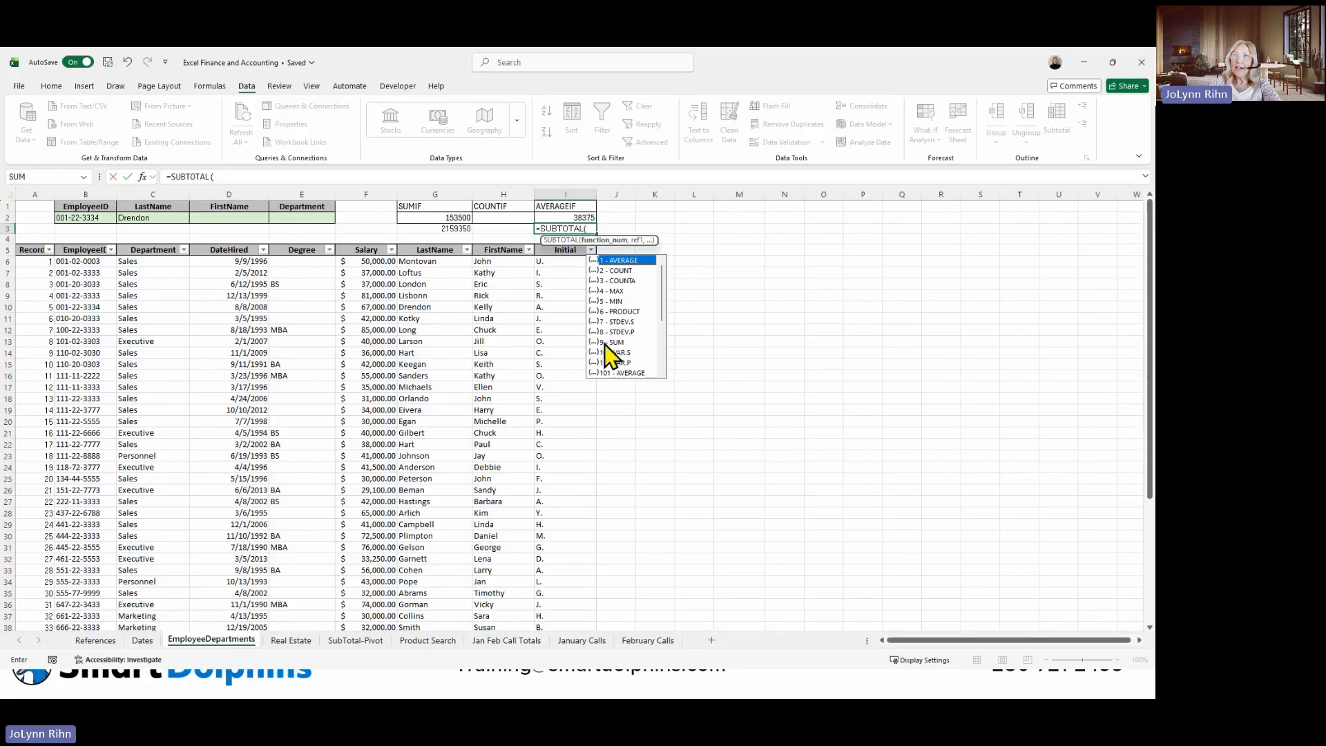
double_click(614, 261)
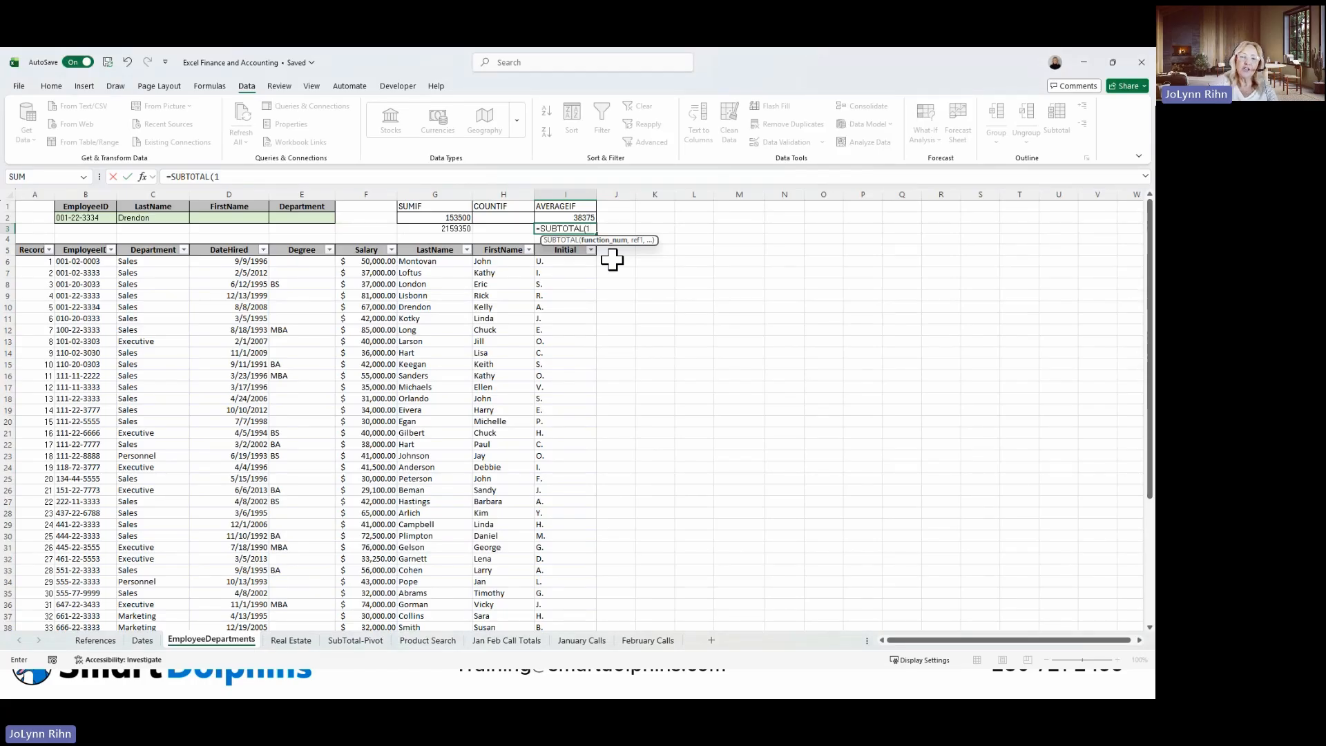
text(,Salary)
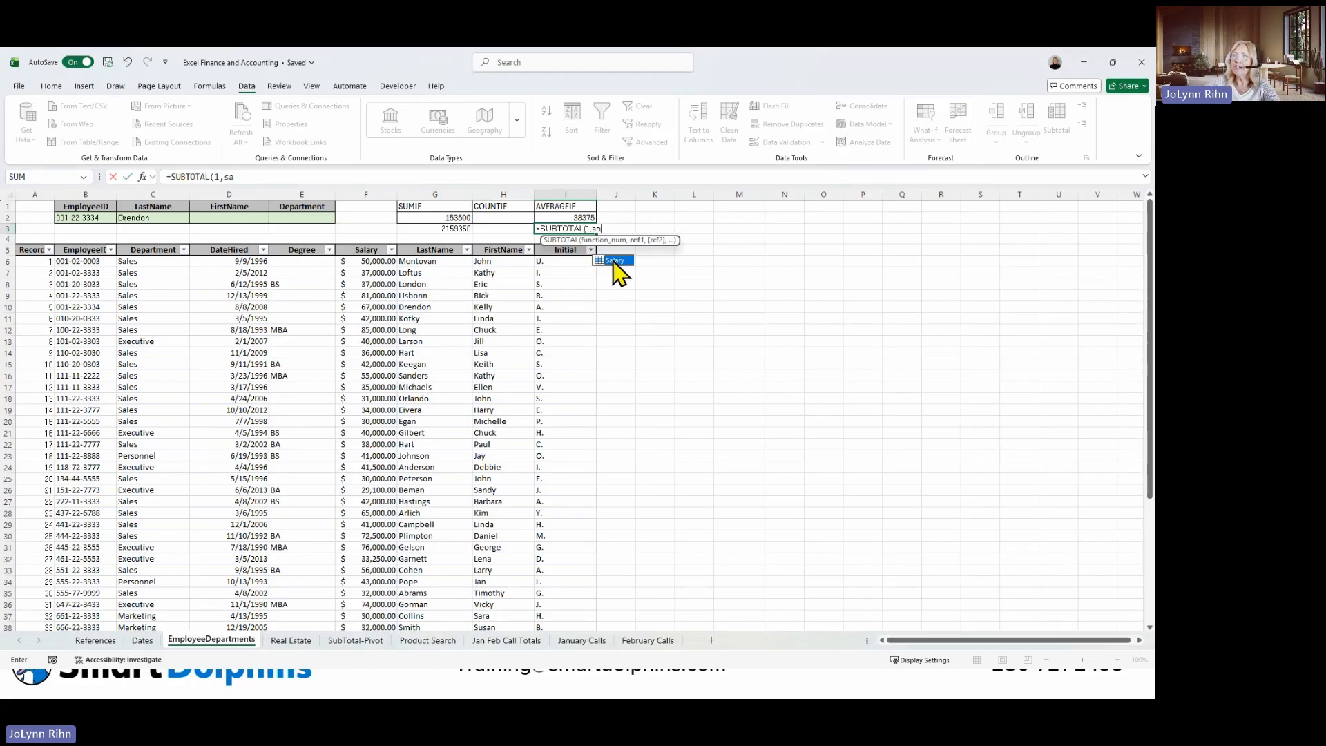
key(Tab)
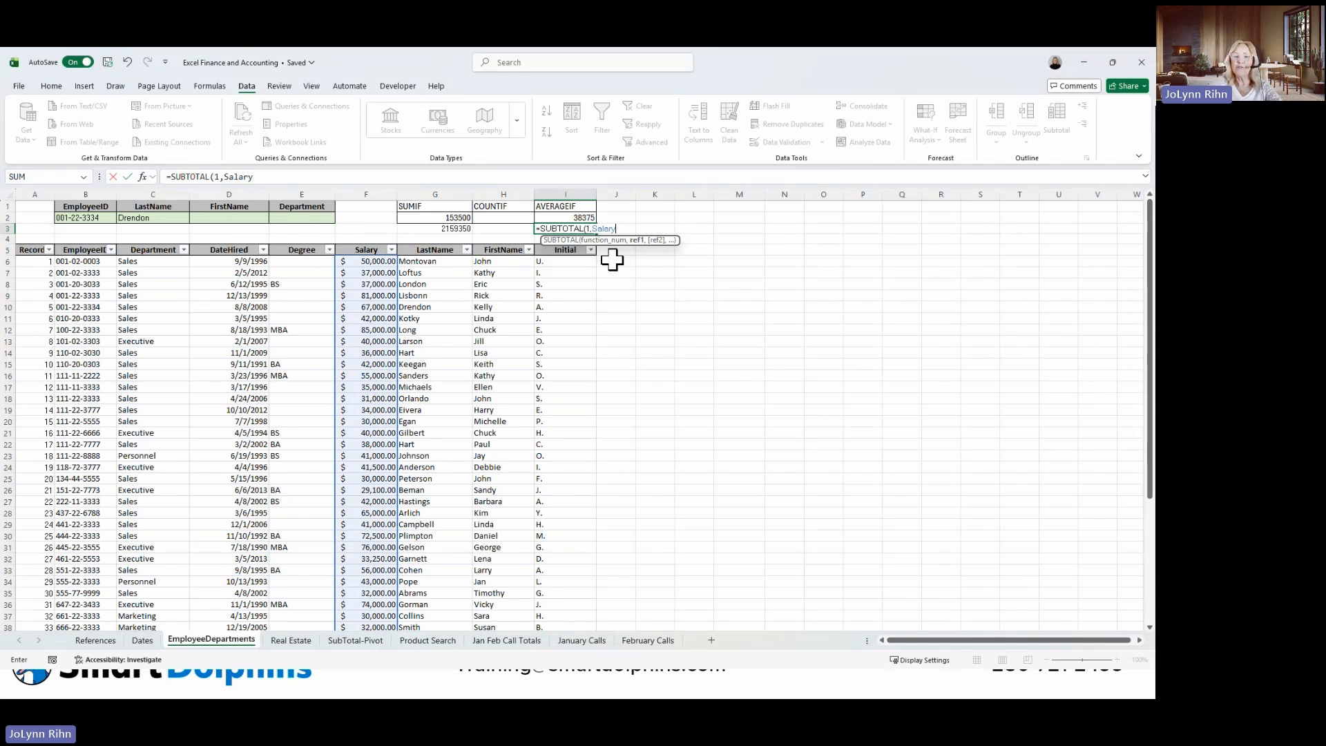
key(ctrl+Return)
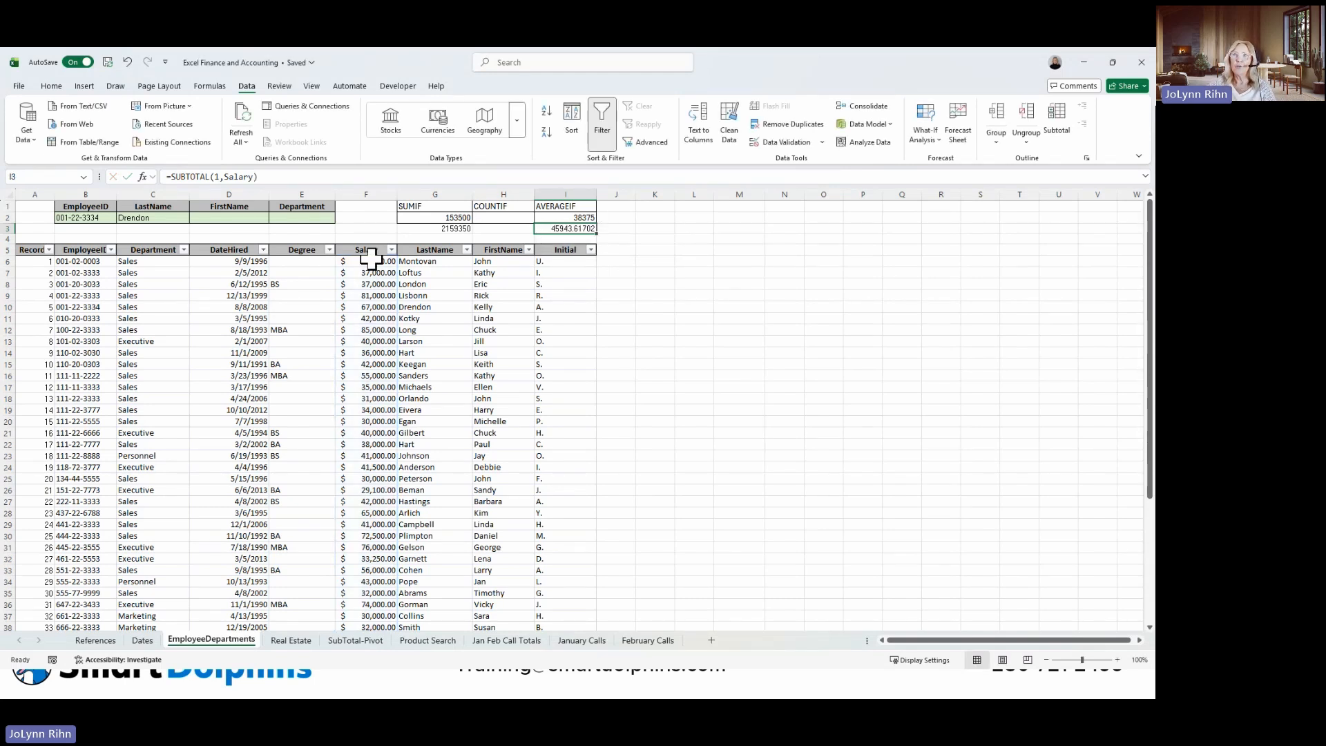
Filter the Department column to Marketing again to check both SUBTOTAL results, and select G3.
click(183, 249)
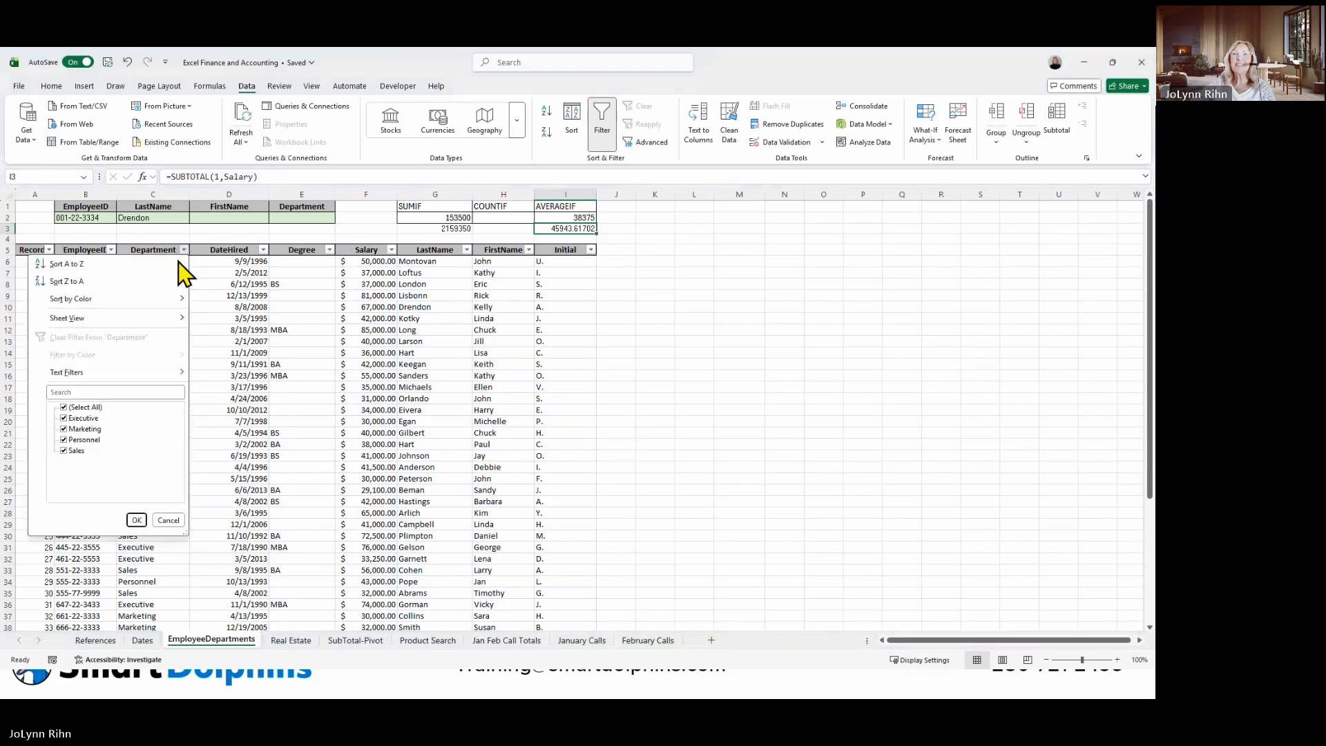
click(69, 409)
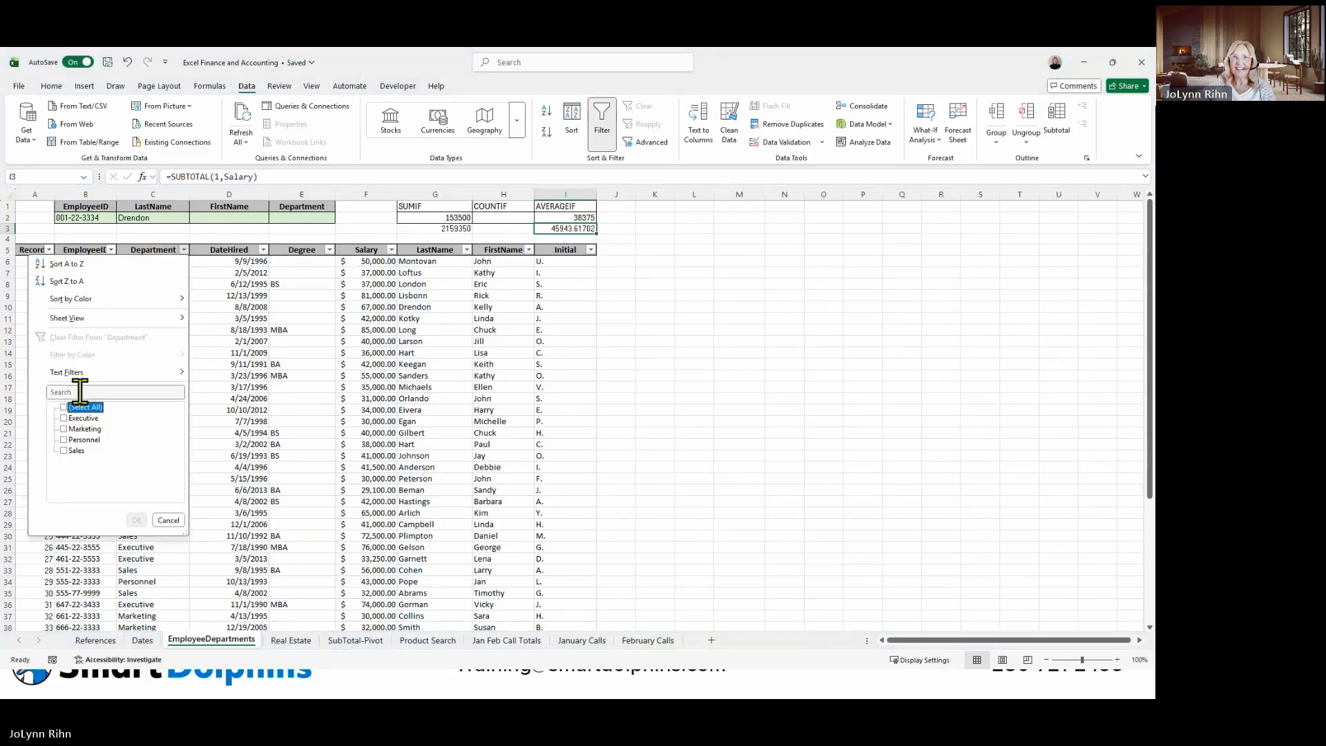
click(84, 432)
click(136, 521)
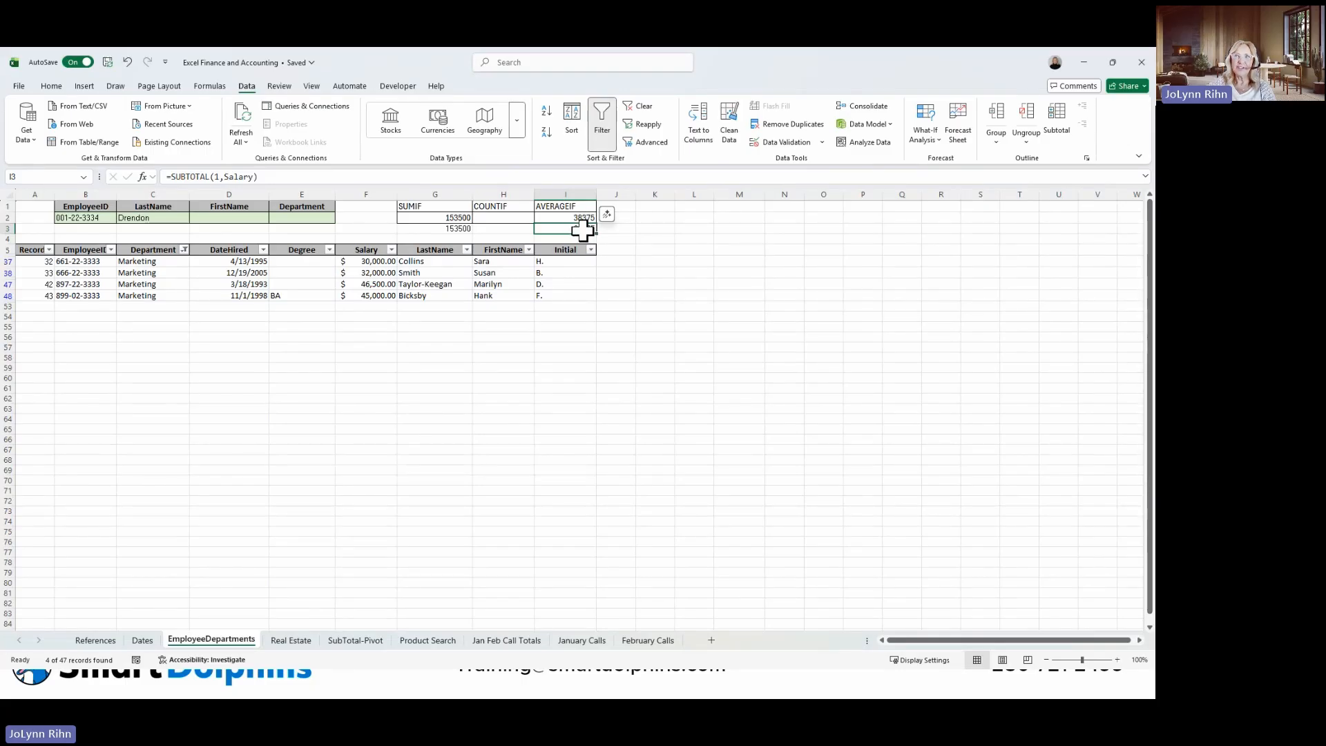
click(456, 228)
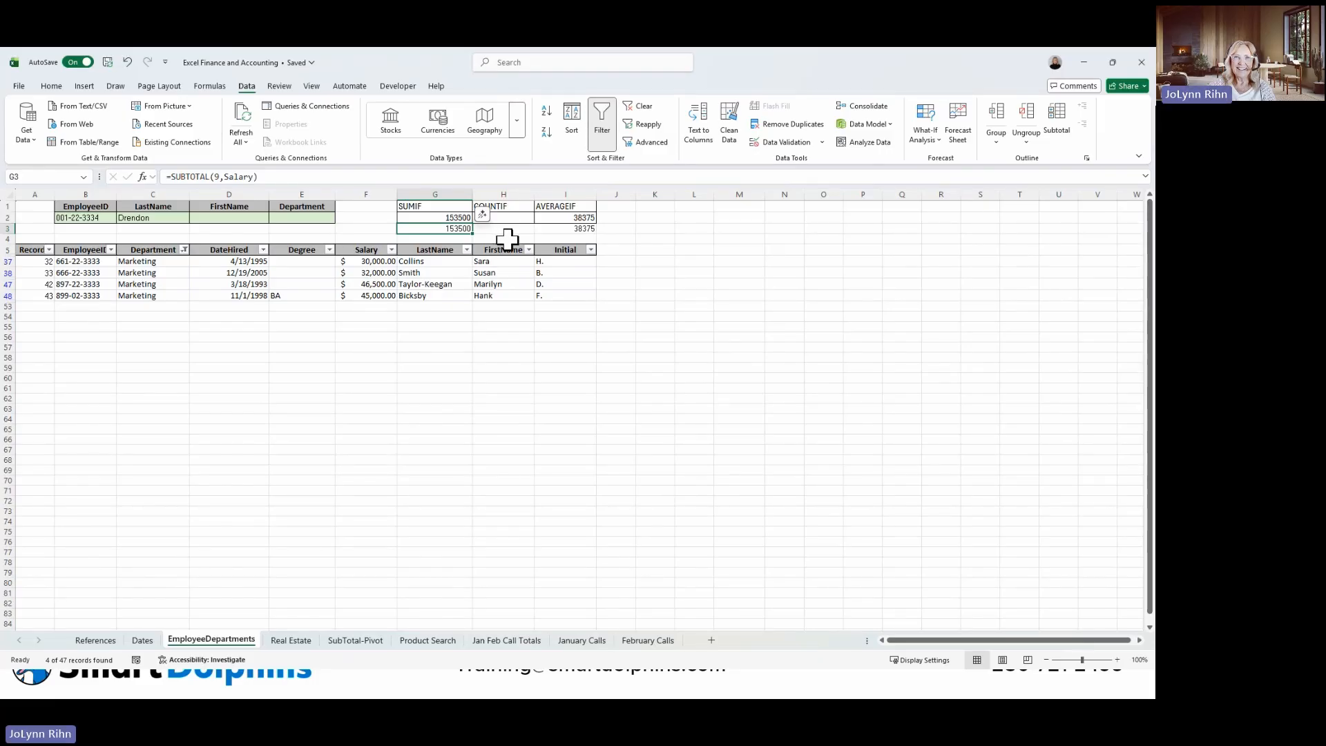
Remove the Department filter again to restore the full employee list.
click(184, 249)
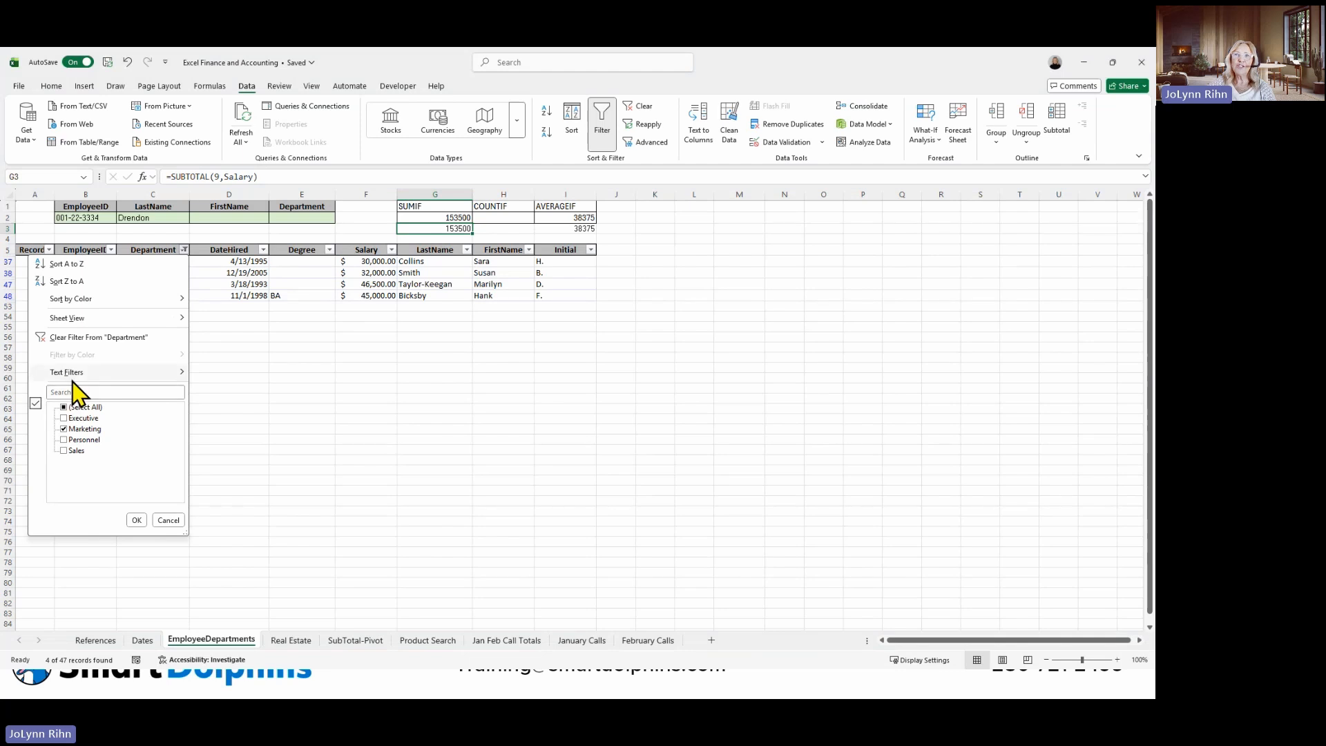
mouse_move(74, 376)
click(91, 338)
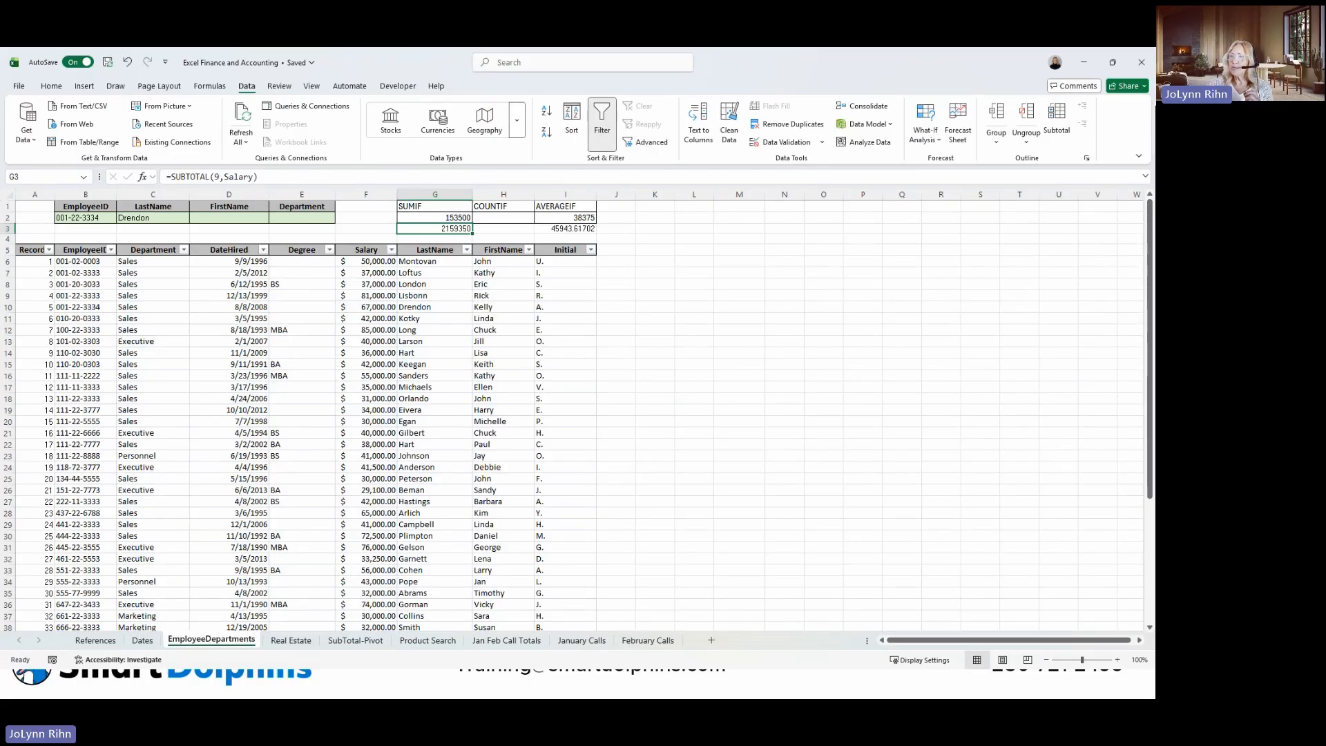
On the SubTotal-Pivot sheet, review the Analyze Data suggestions for the order list and close them with F12 selected.
click(368, 641)
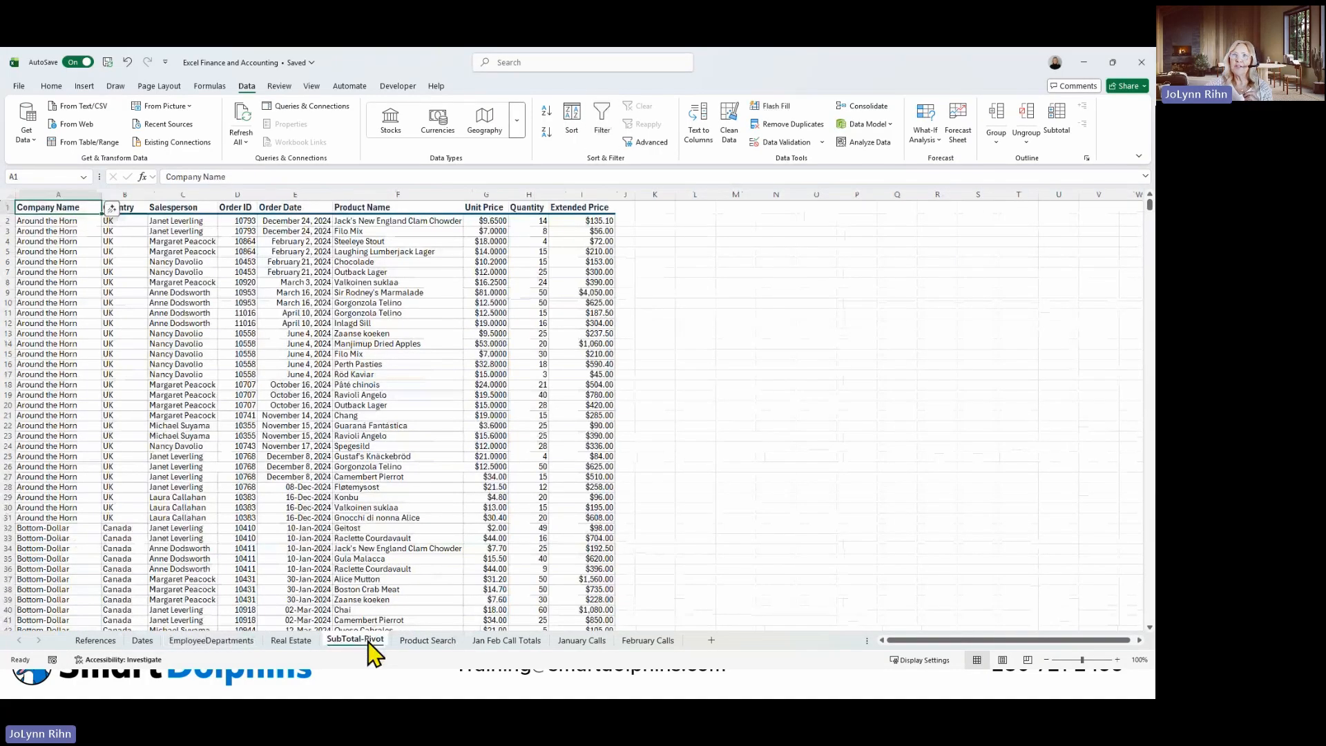
click(304, 395)
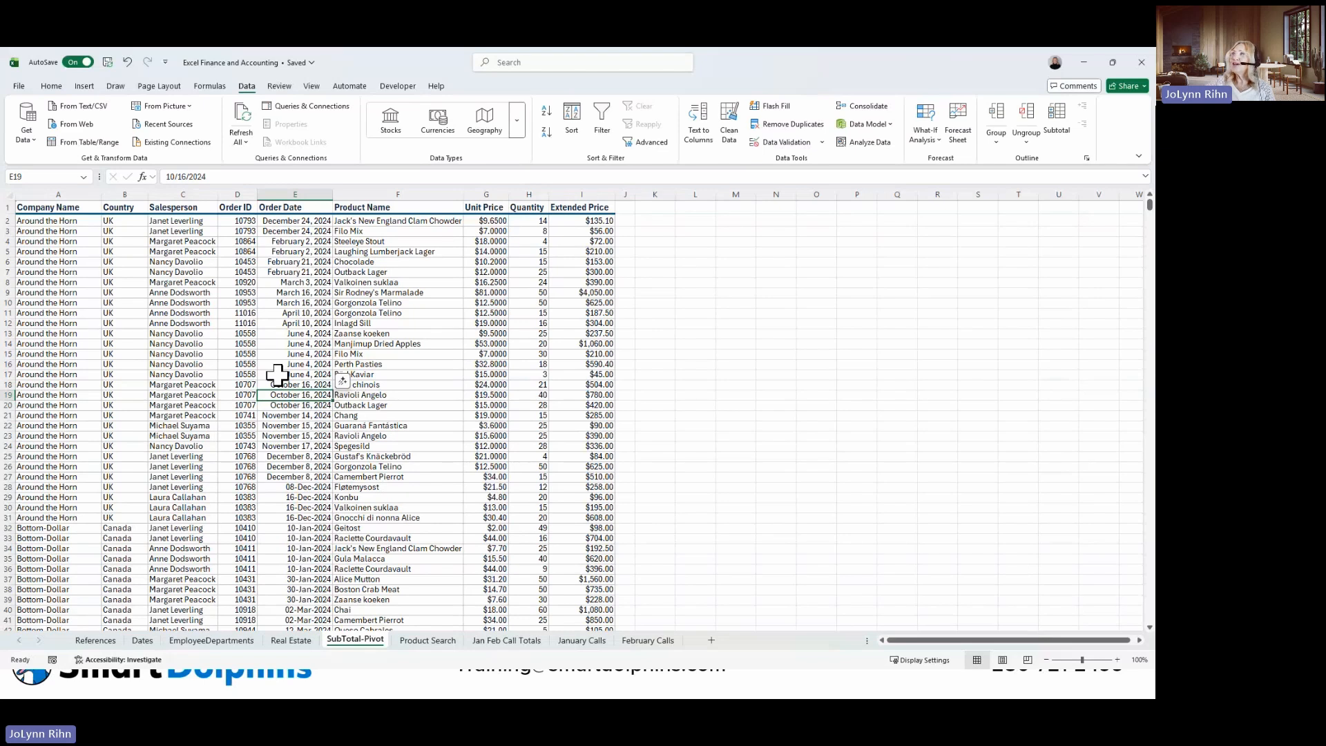
click(51, 86)
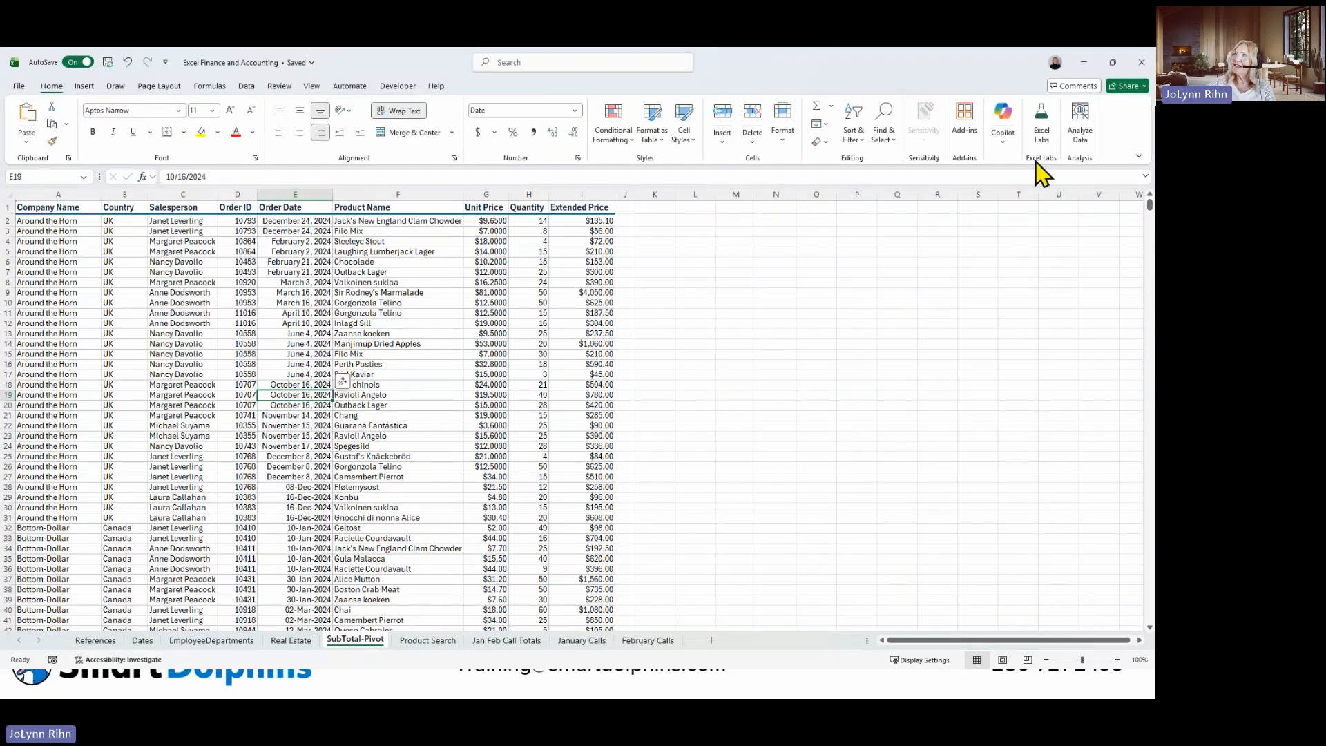
click(1075, 139)
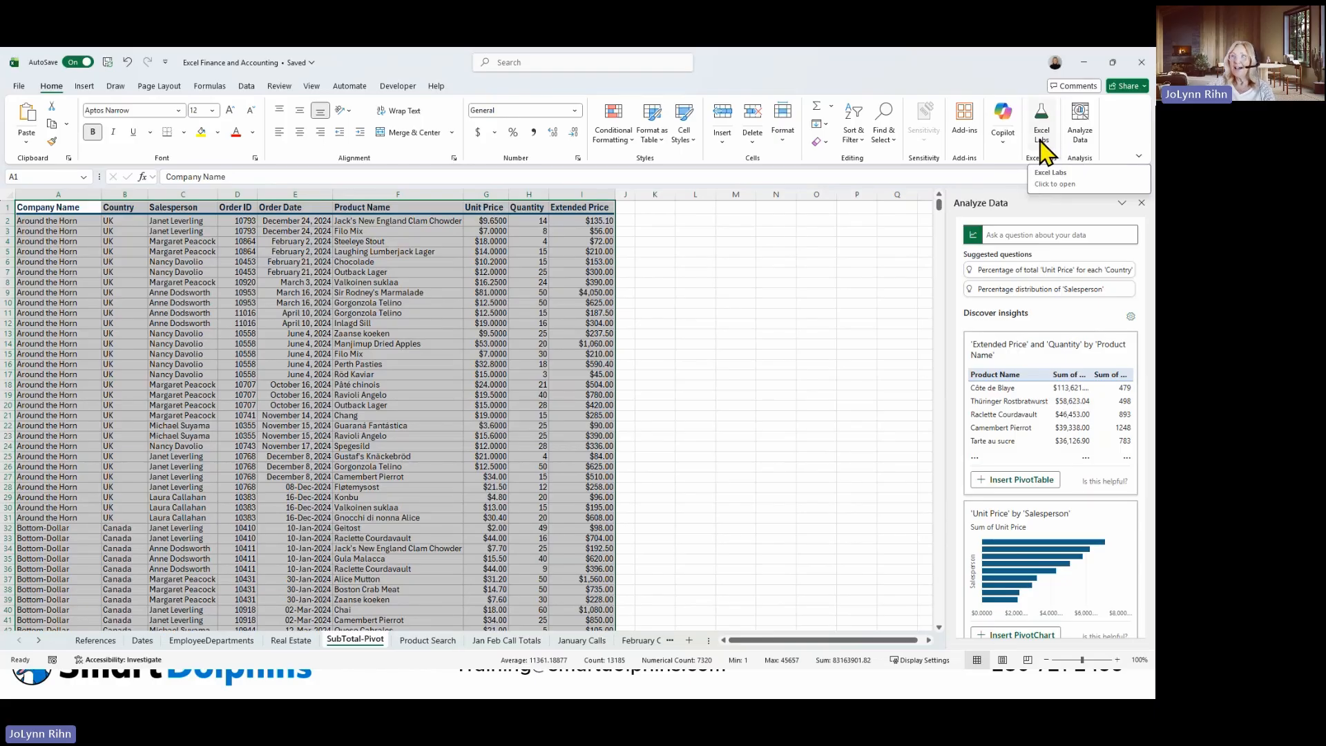
click(386, 323)
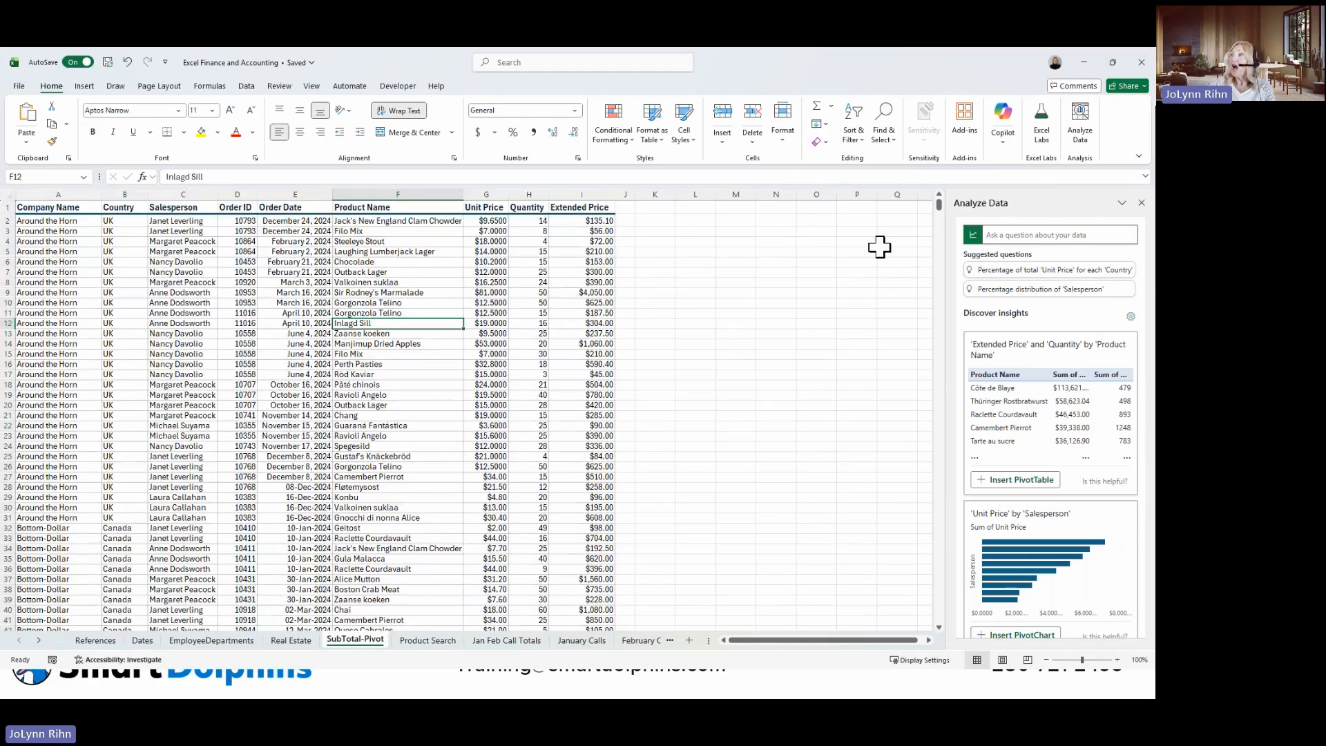
click(1141, 202)
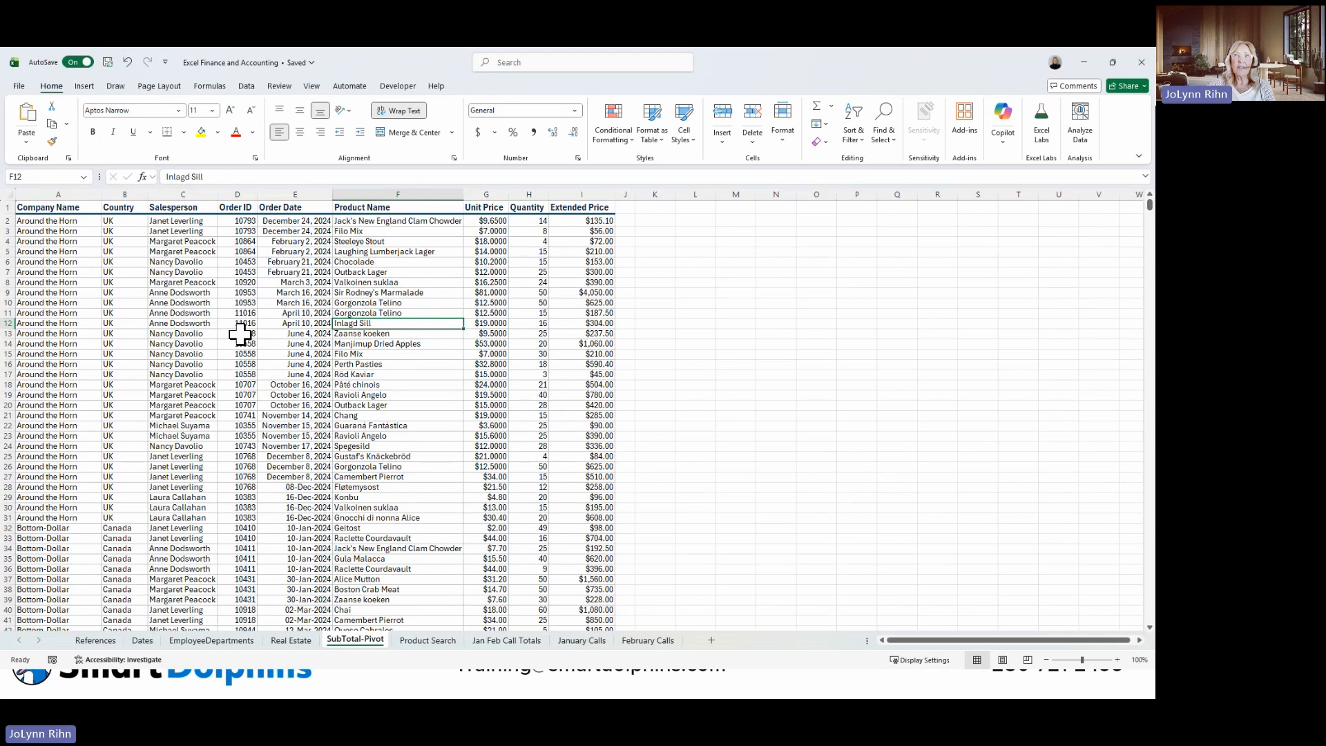
Insert a PivotTable on a new worksheet from the order list range on the SubTotal-Pivot sheet.
click(86, 91)
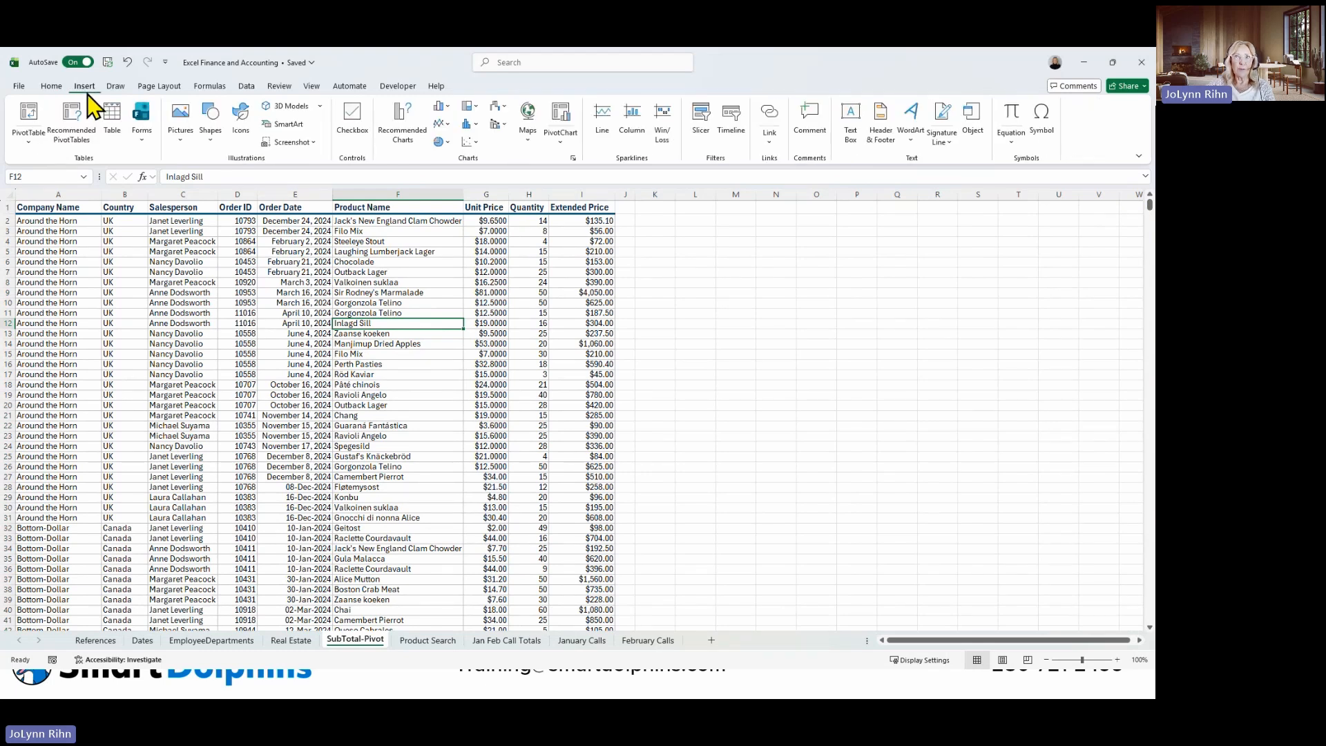
click(32, 116)
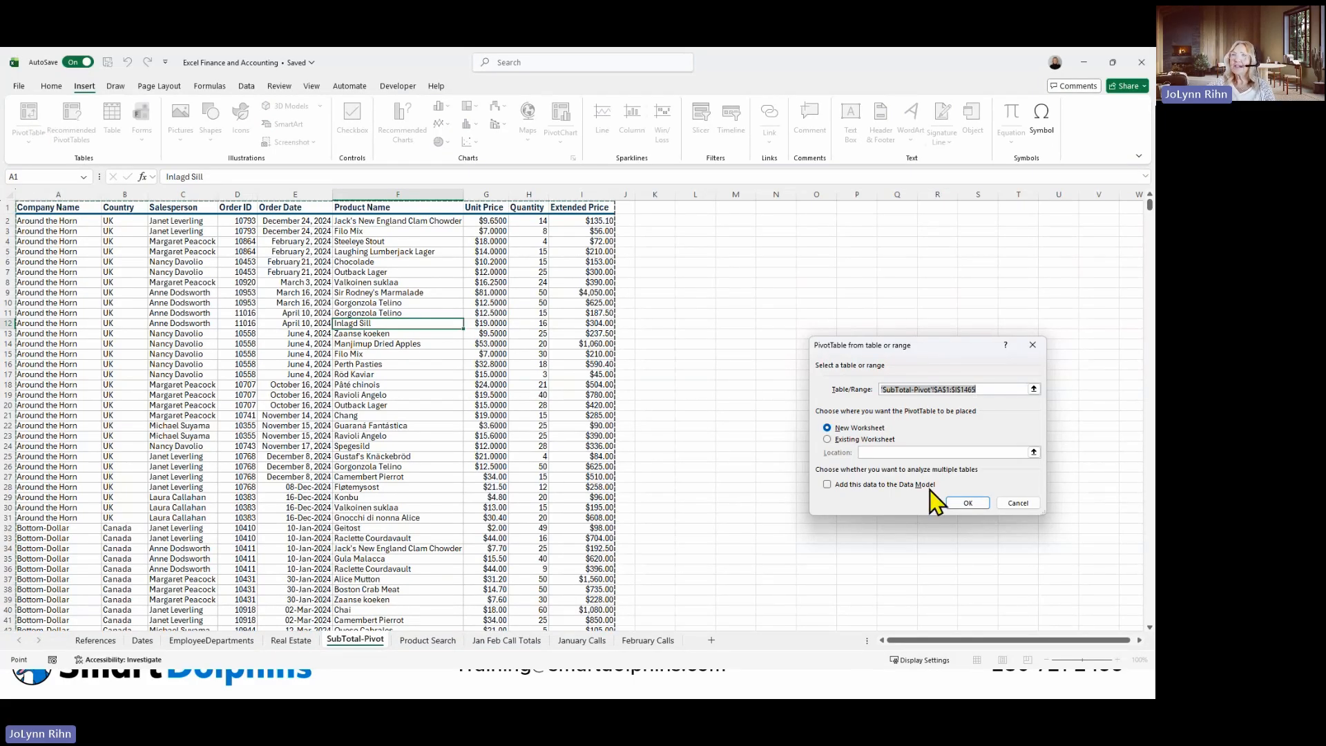
click(957, 502)
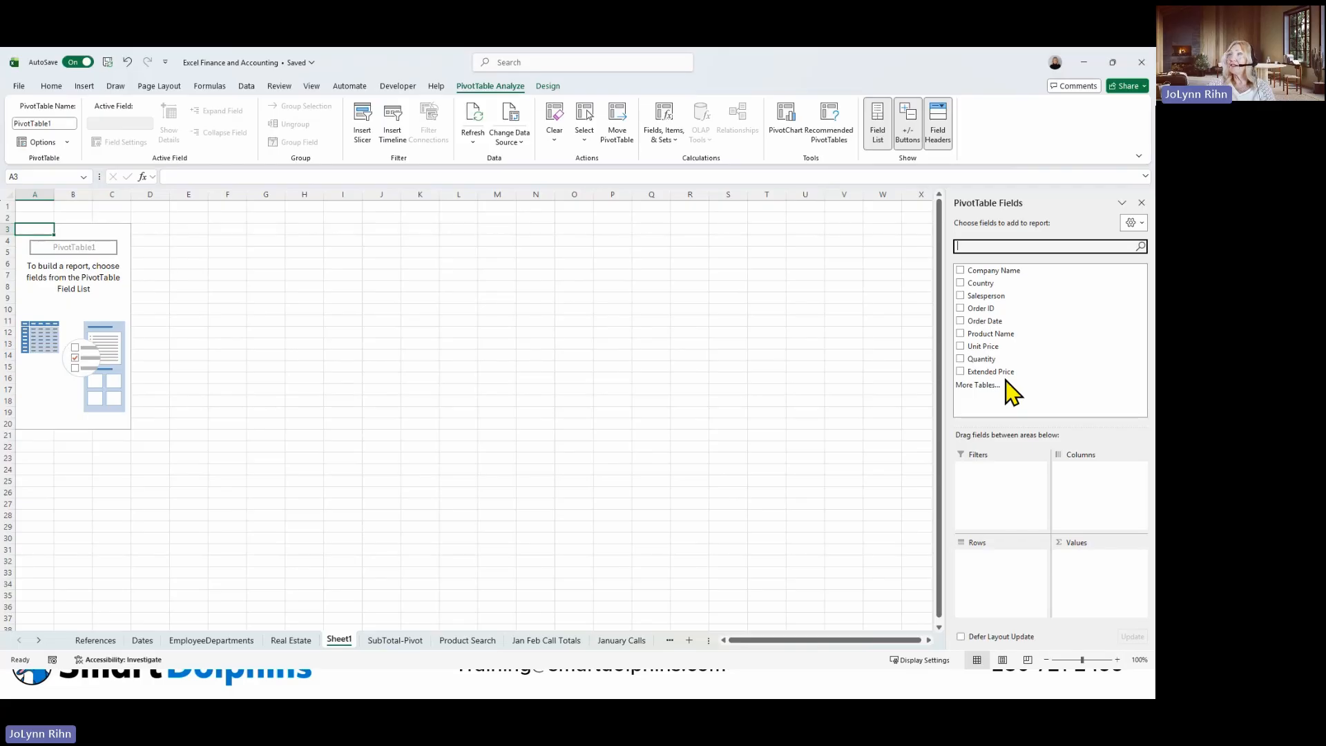
Add Salesperson and Company Name as PivotTable rows, with Extended Price summed as the values.
click(960, 297)
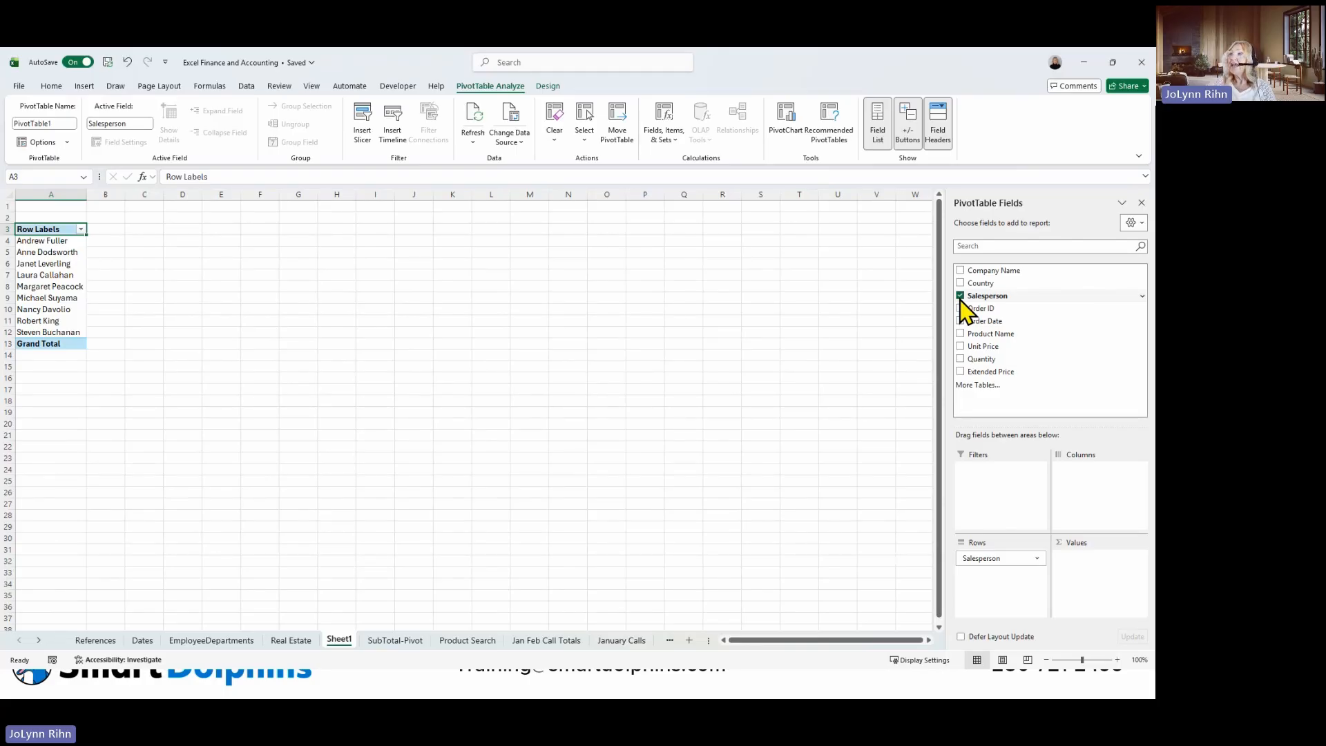
click(961, 373)
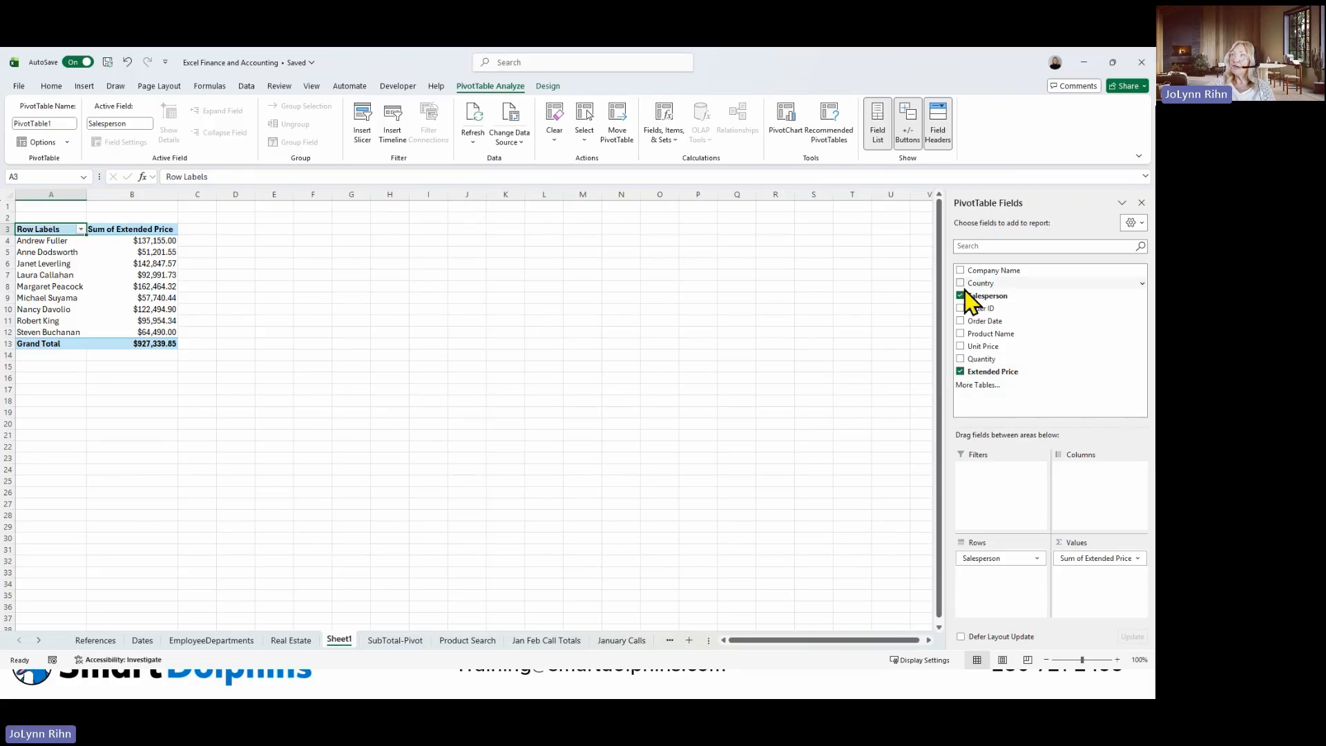
click(960, 270)
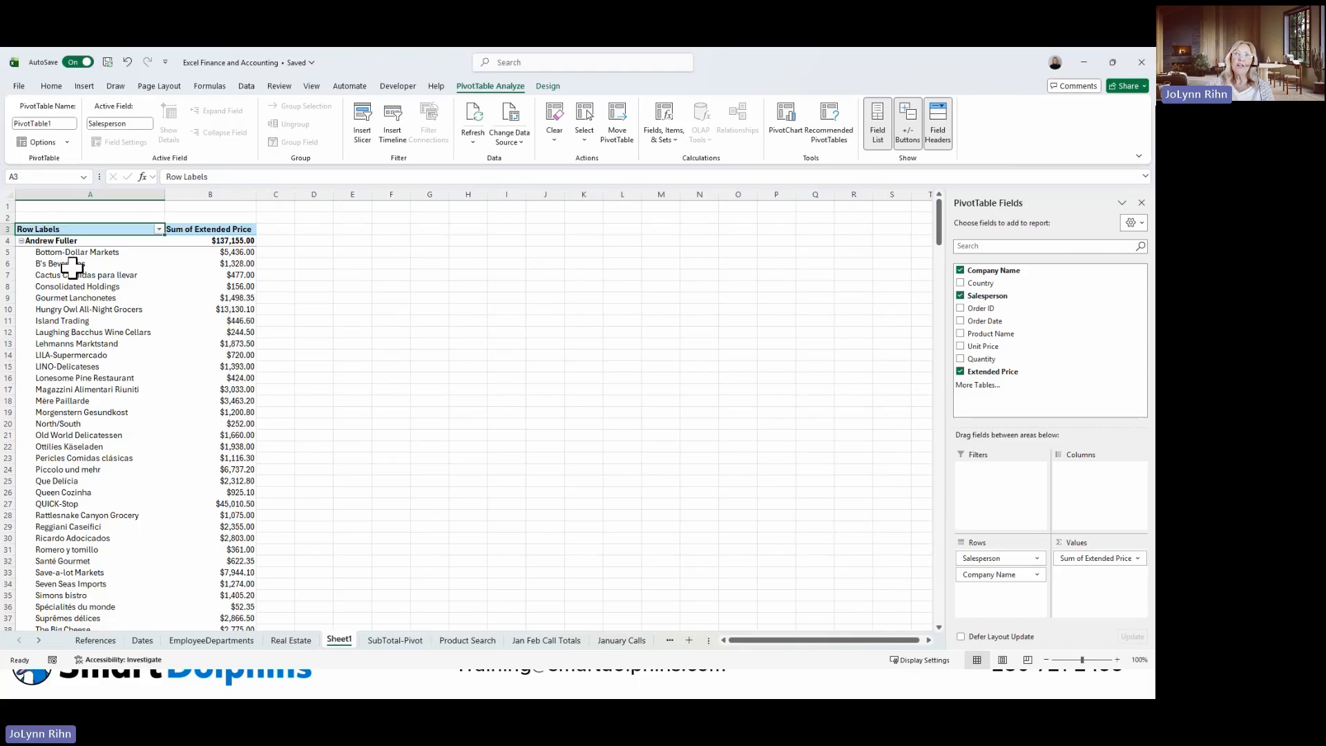
Examine the Bottom-Dollar Markets sales under the first two salespeople in the PivotTable.
click(99, 253)
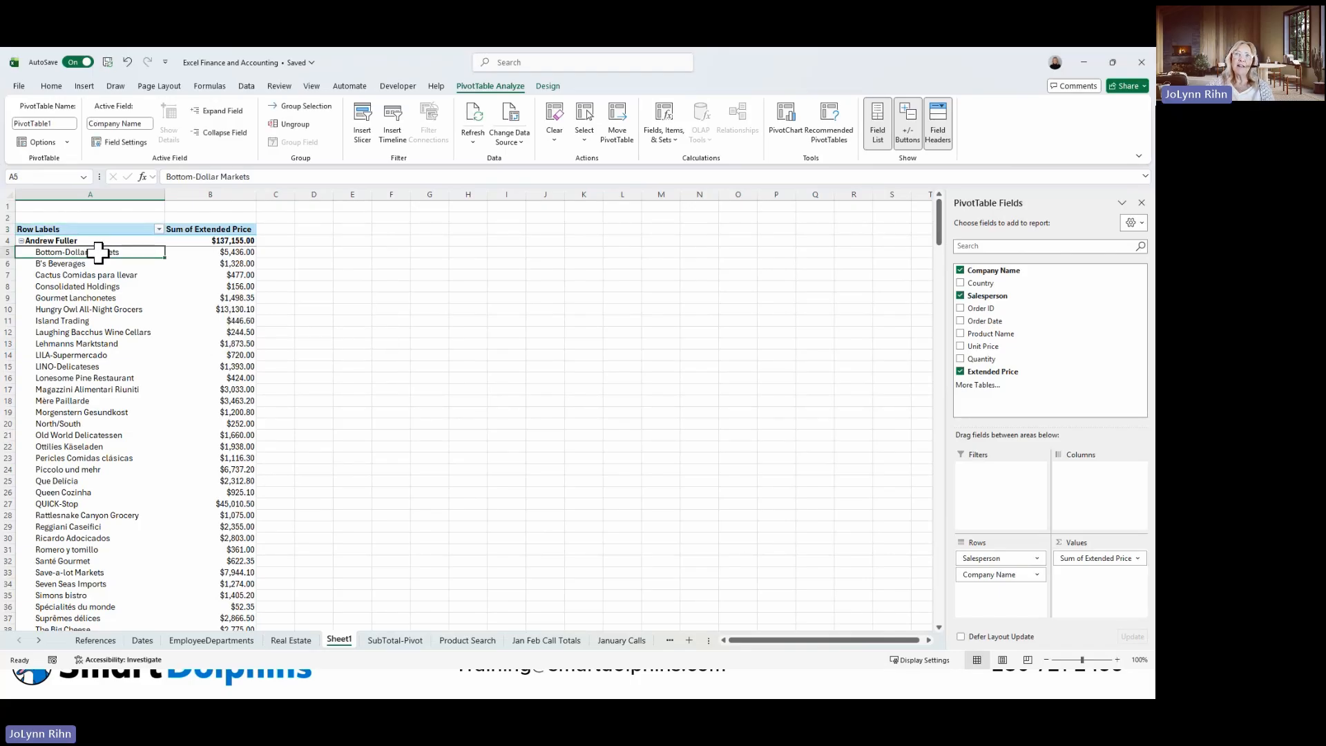
click(247, 252)
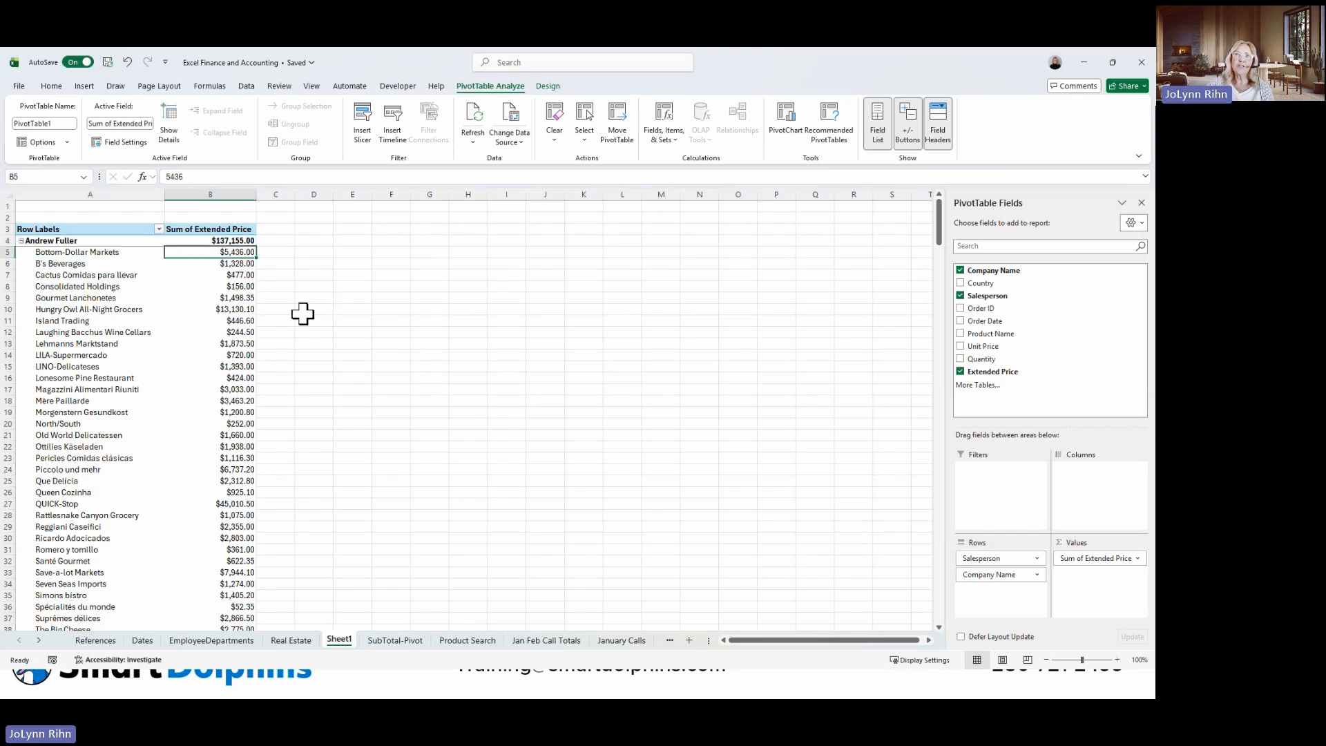
scroll(223, 308, down, 2)
scroll(223, 308, down, 9)
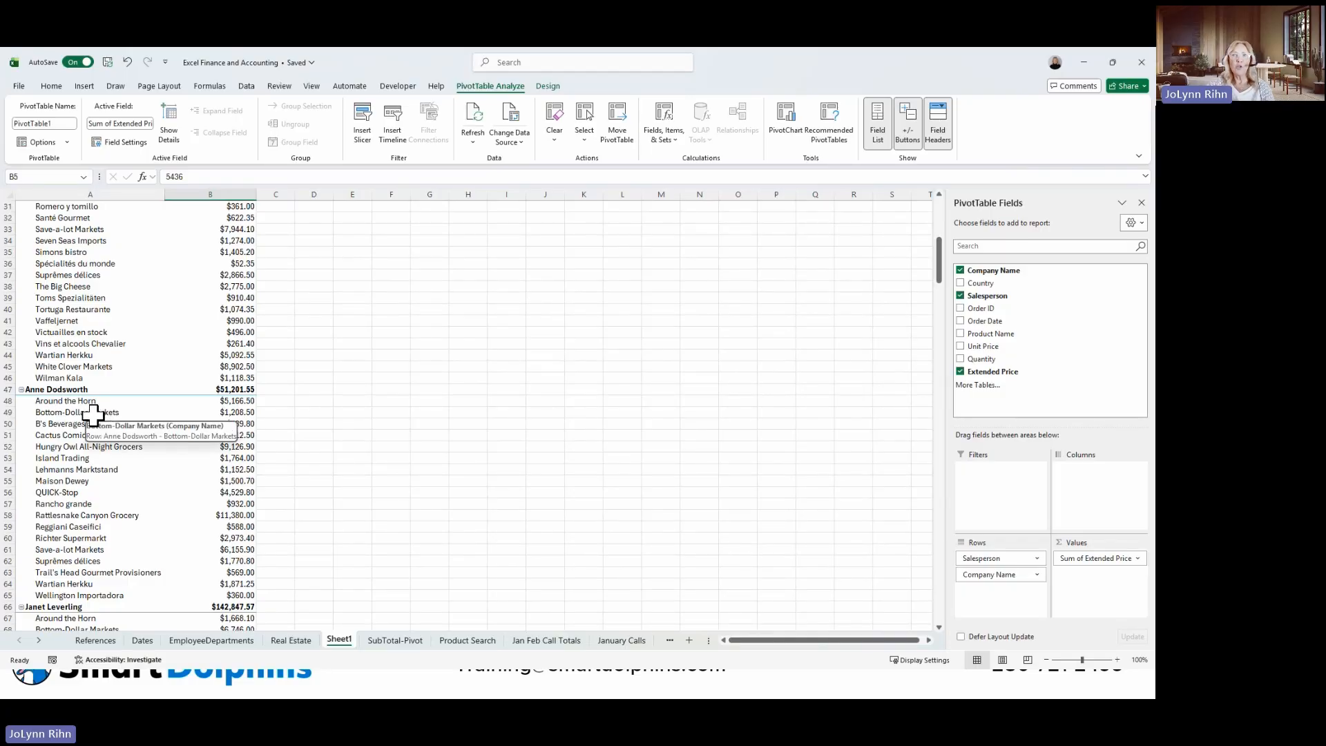
click(97, 413)
click(241, 413)
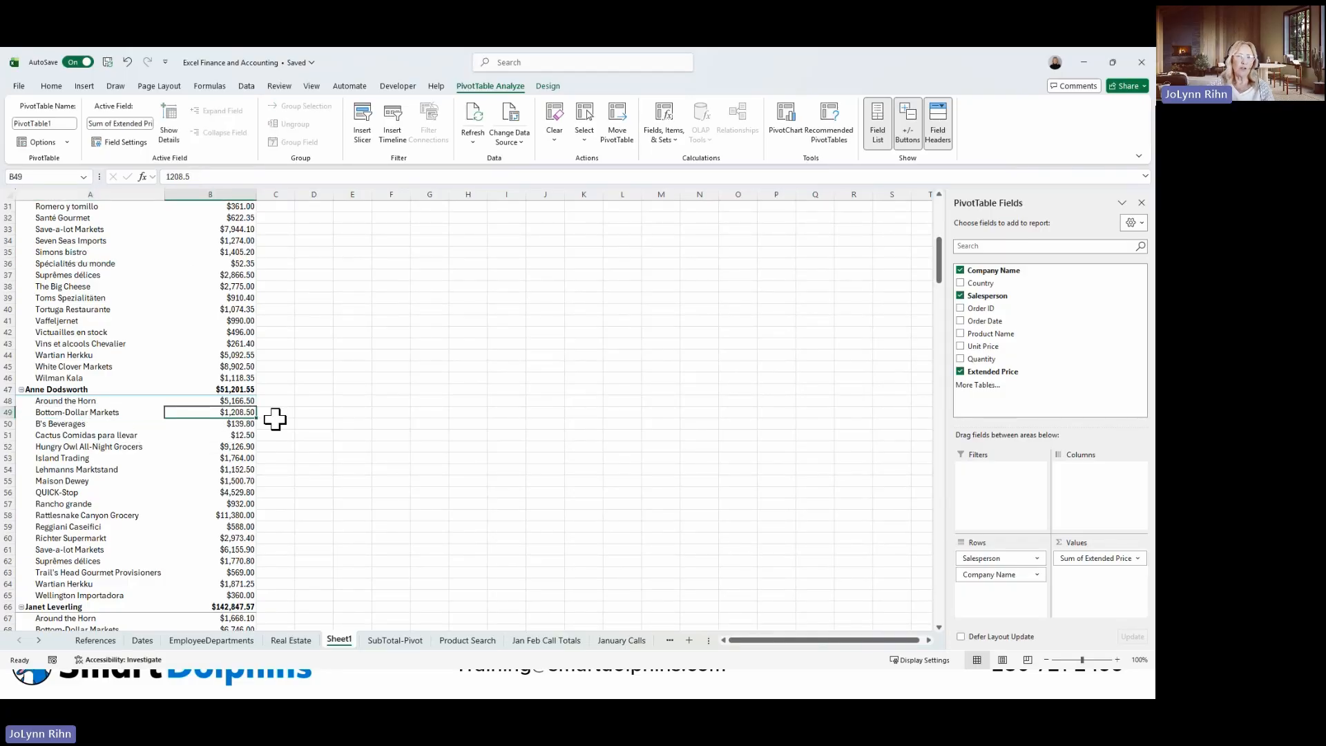
scroll(237, 453, down, 2)
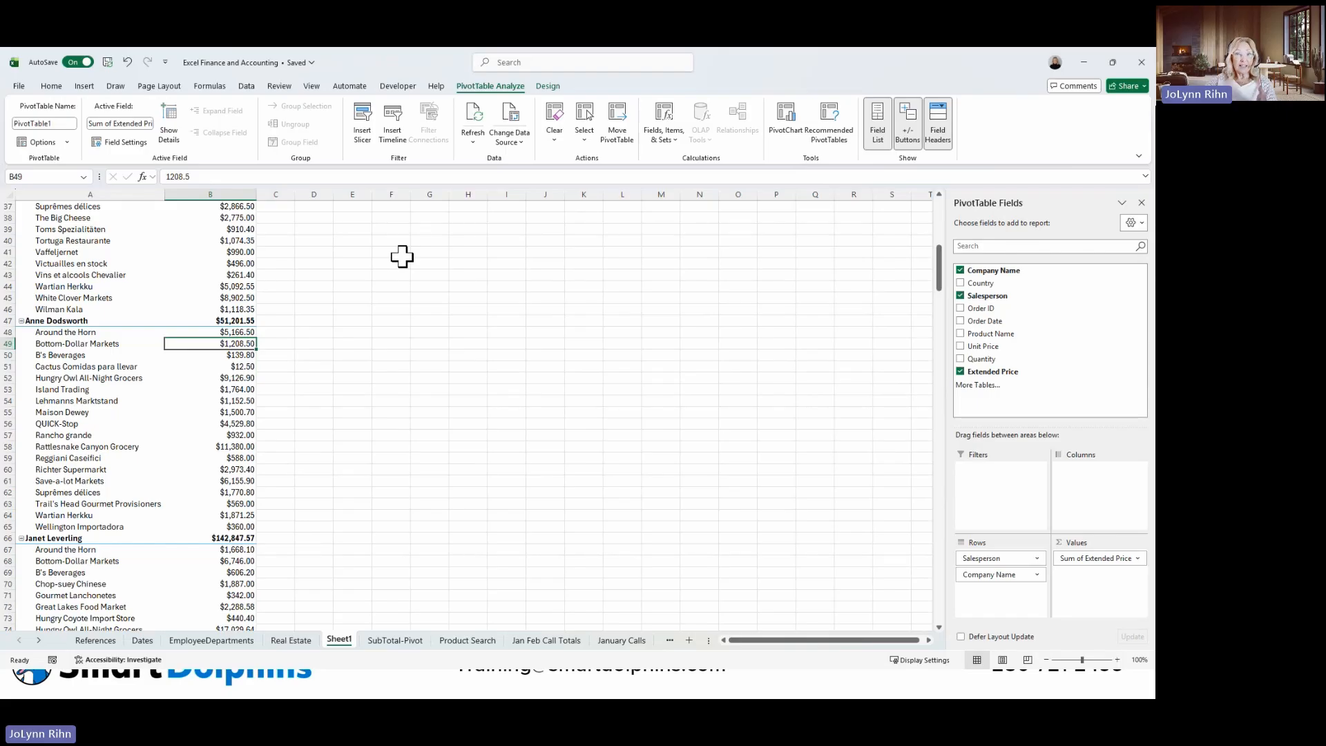
Insert slicers for Country, Salesperson and Product Name into the PivotTable sheet.
click(365, 136)
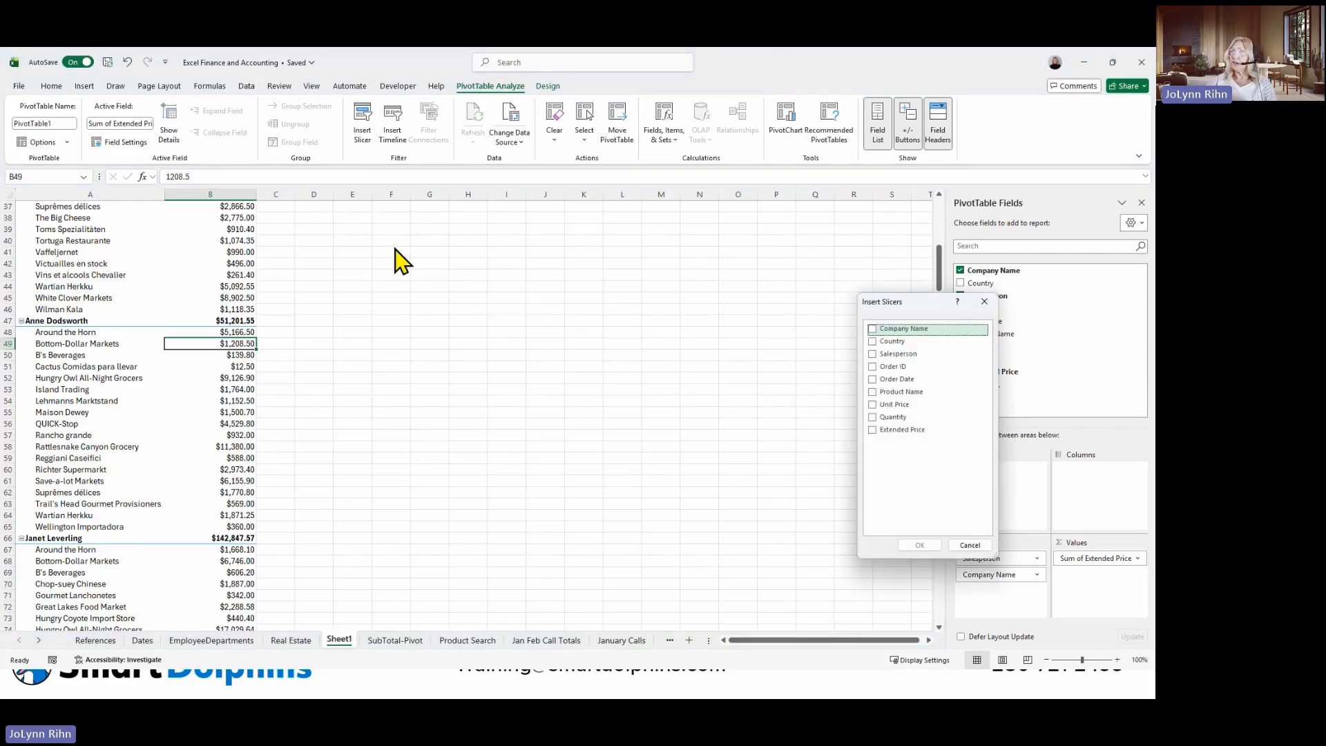
click(874, 342)
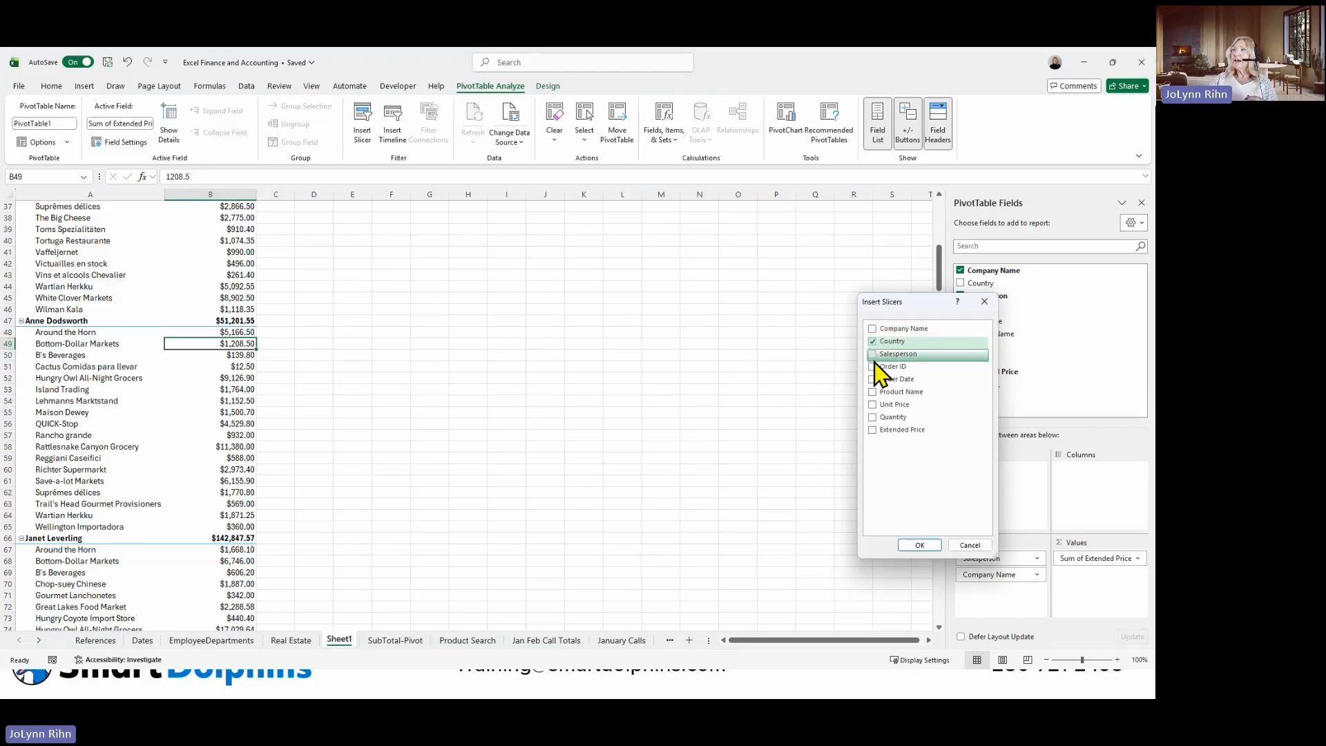
click(874, 354)
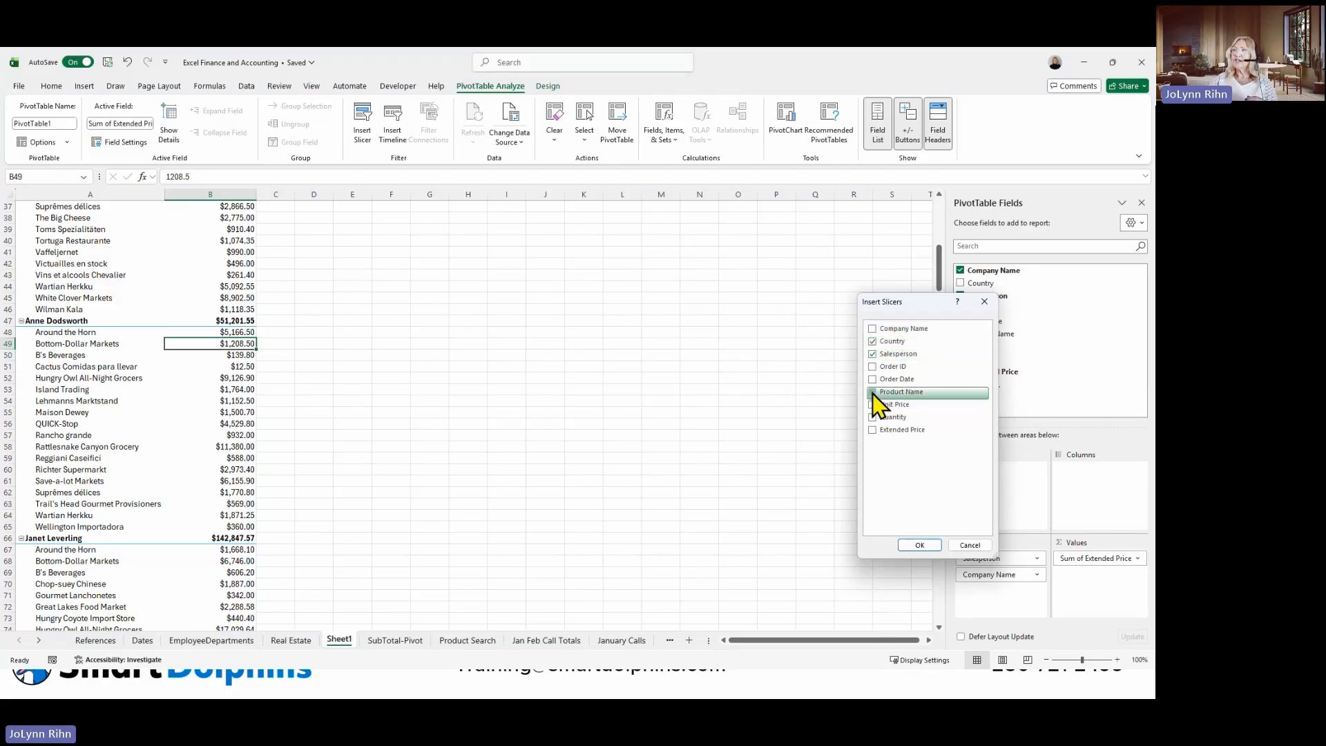
click(872, 393)
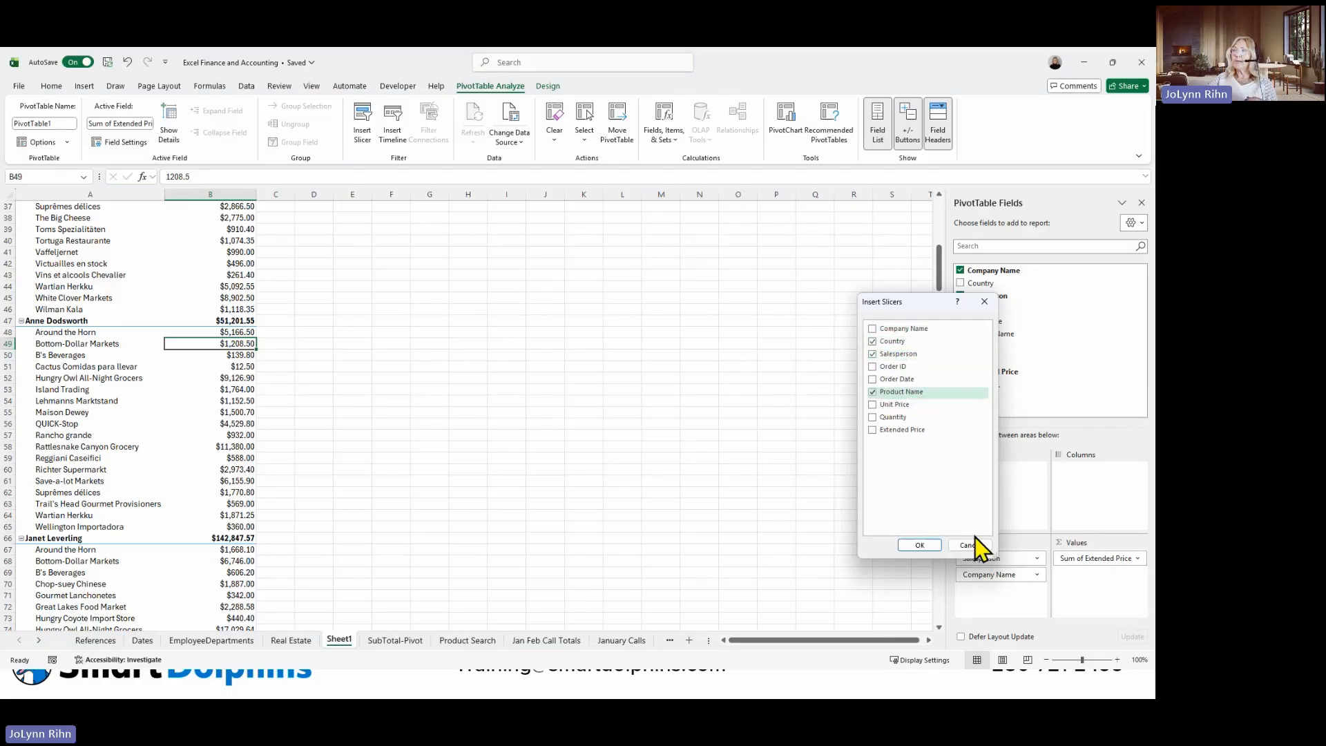
click(931, 546)
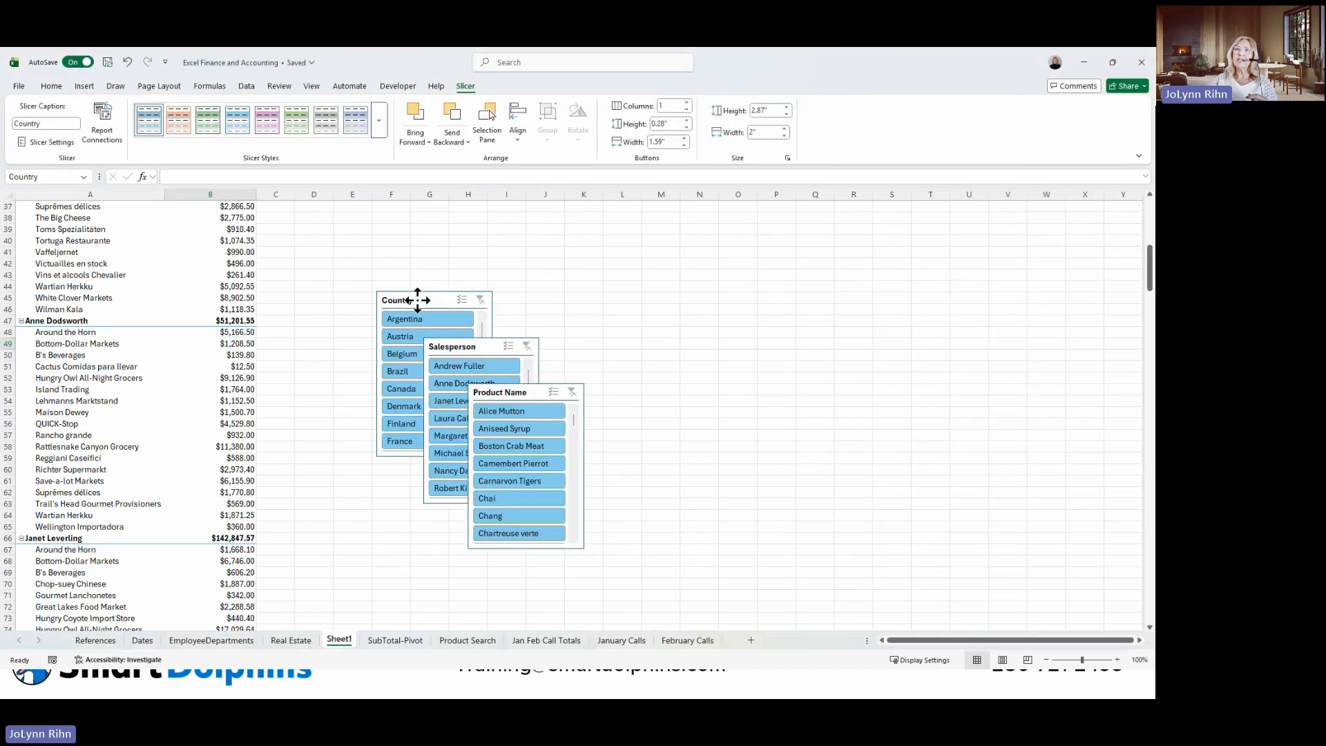
Move the Country slicer up the sheet to about row 7, starting at column D beside the PivotTable.
drag(417, 300, 343, 221)
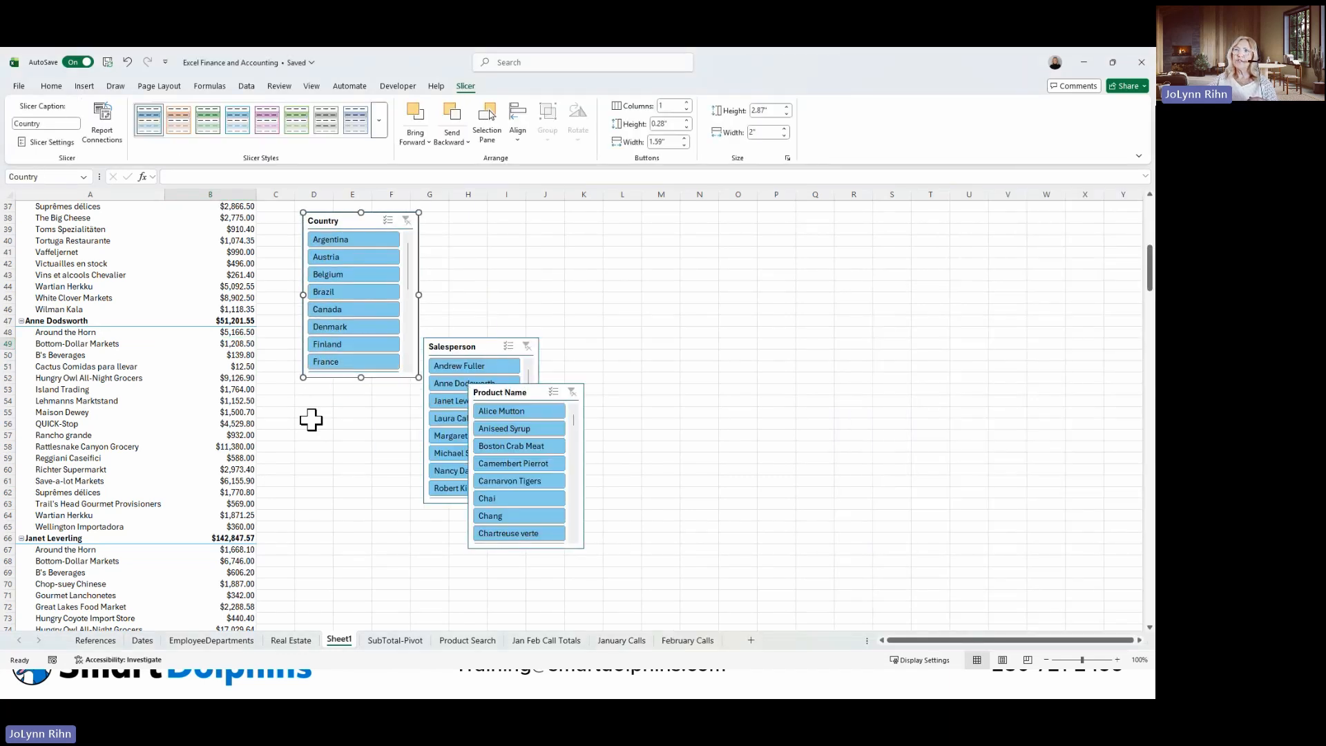
click(349, 423)
scroll(344, 538, up, 10)
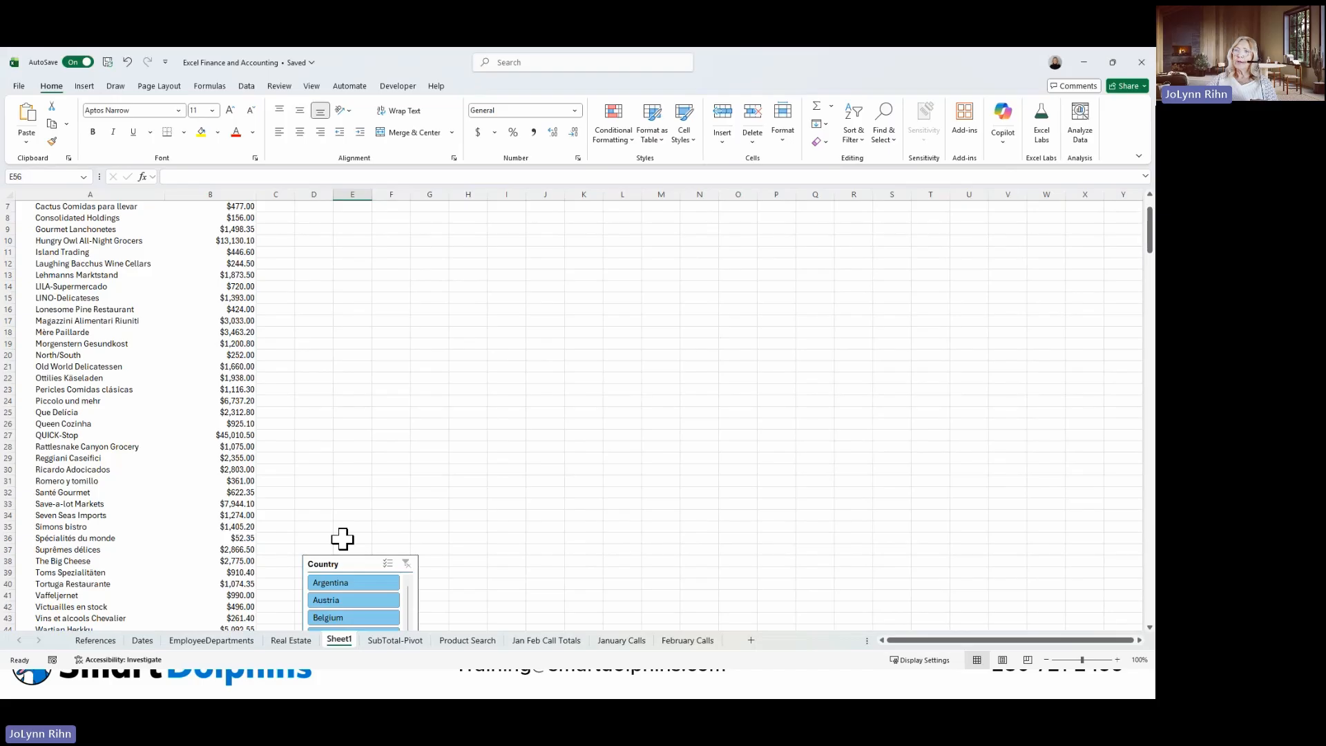
drag(346, 561, 347, 212)
scroll(379, 345, down, 4)
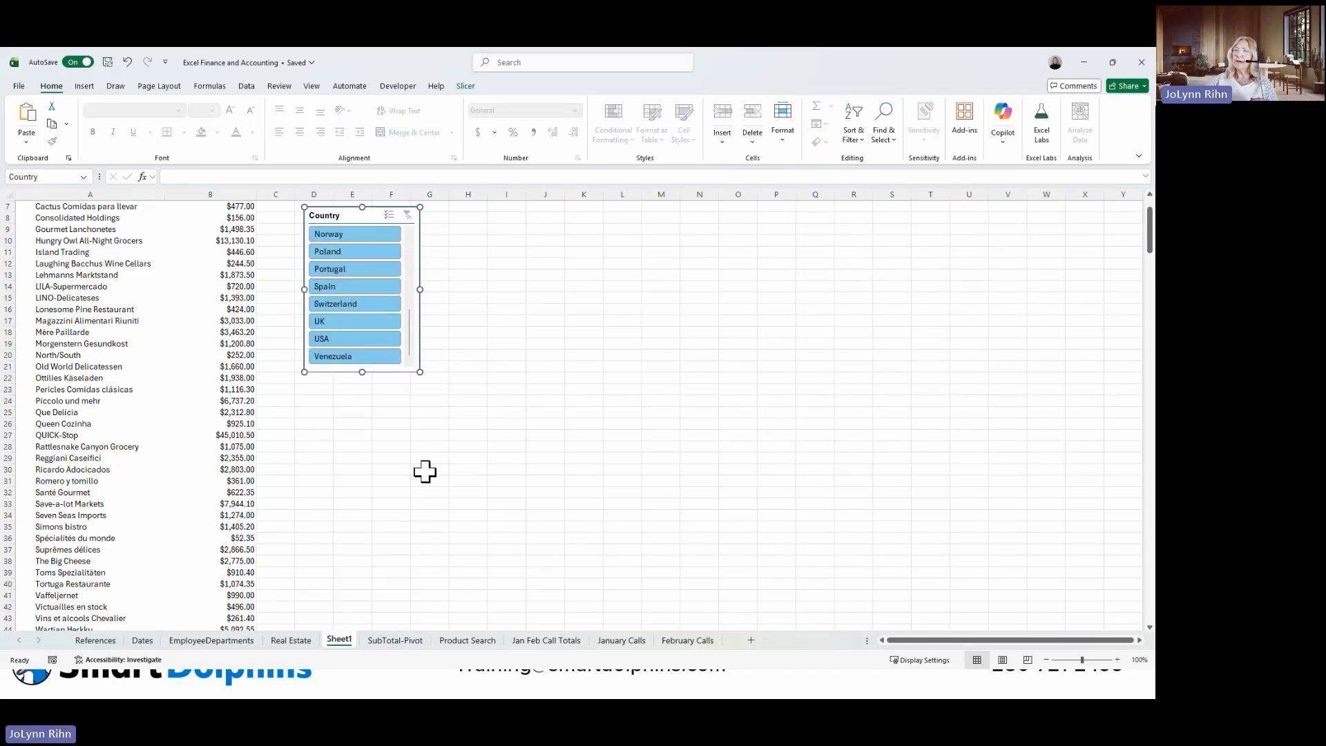
Separate the overlapping Salesperson and Product Name slicers and move both up the sheet beside the Country slicer.
click(461, 561)
scroll(461, 561, down, 8)
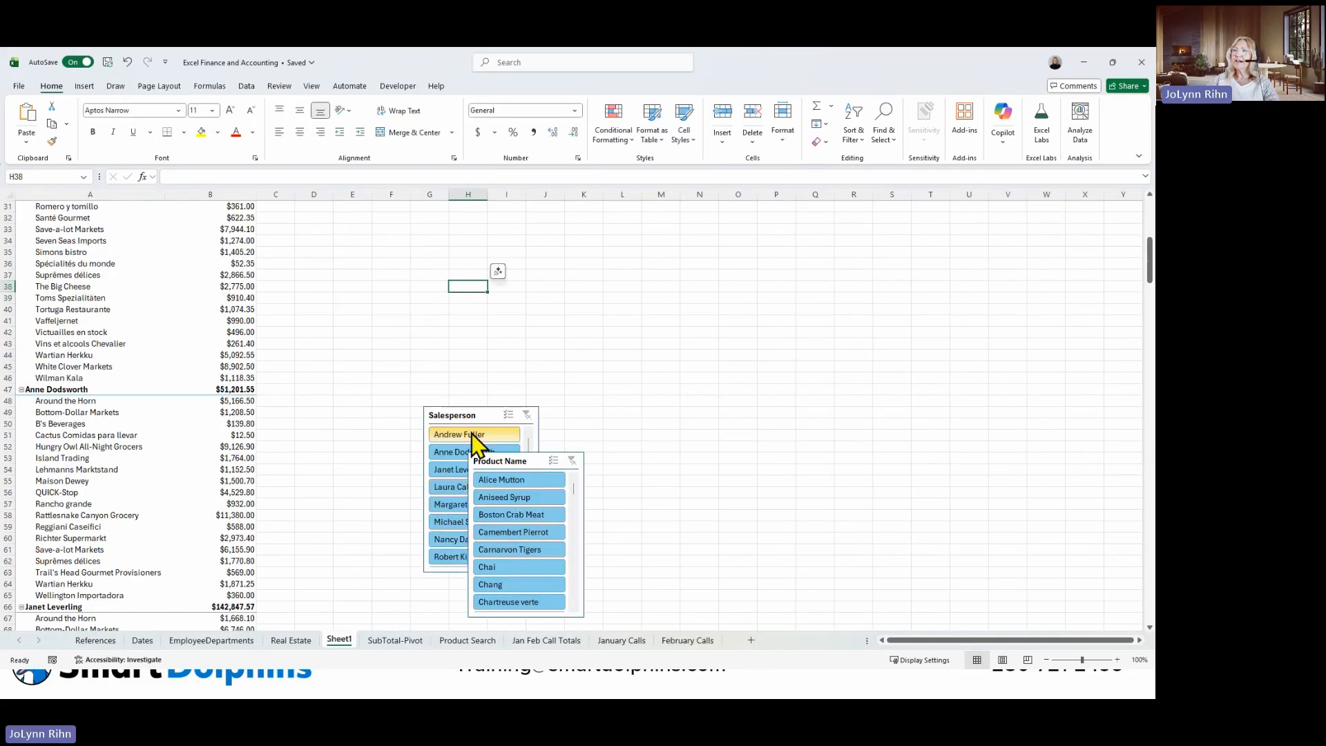
click(545, 460)
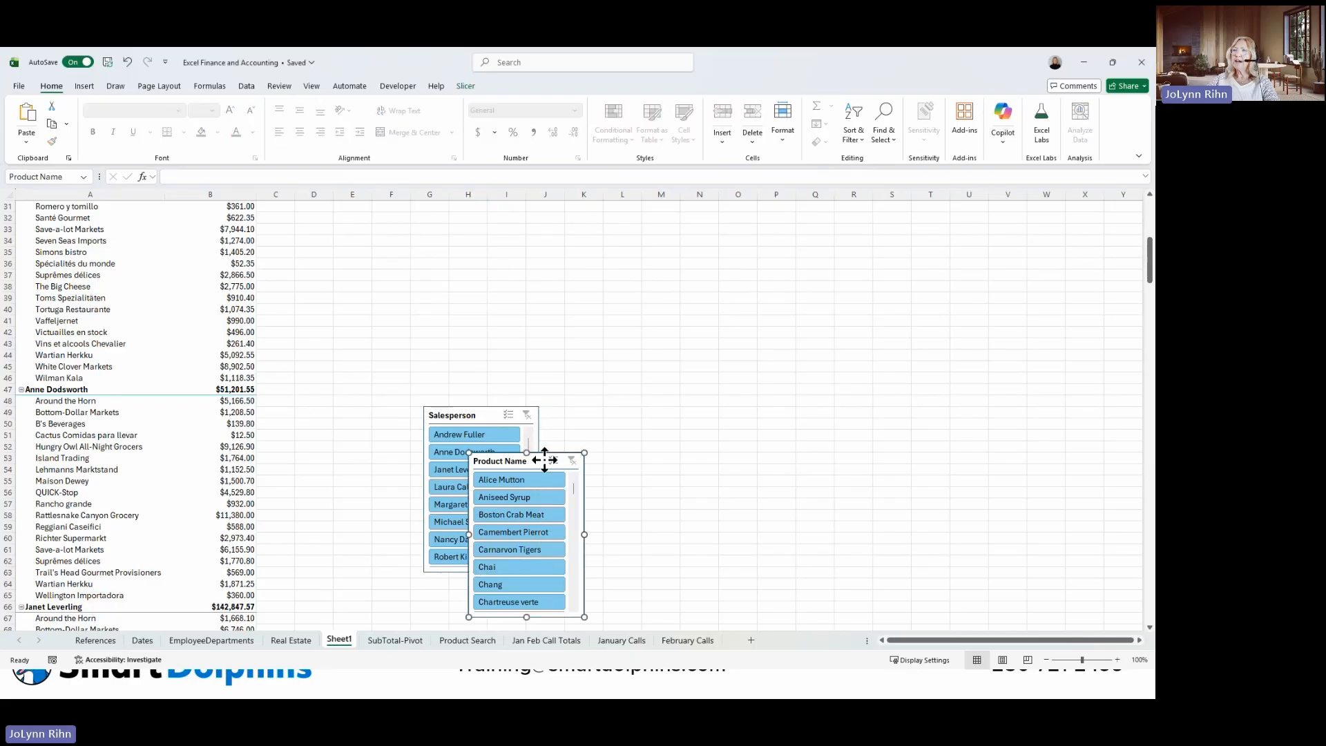
drag(544, 460, 545, 209)
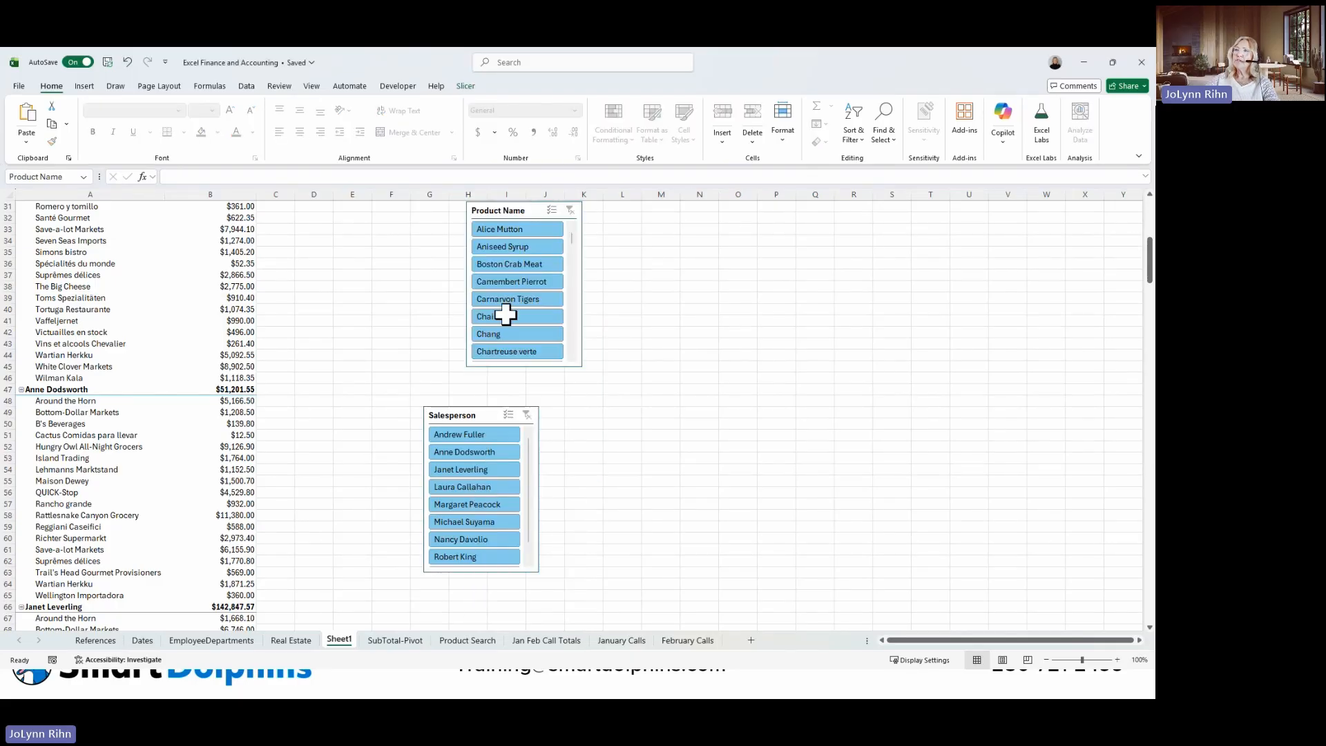
drag(459, 415, 438, 200)
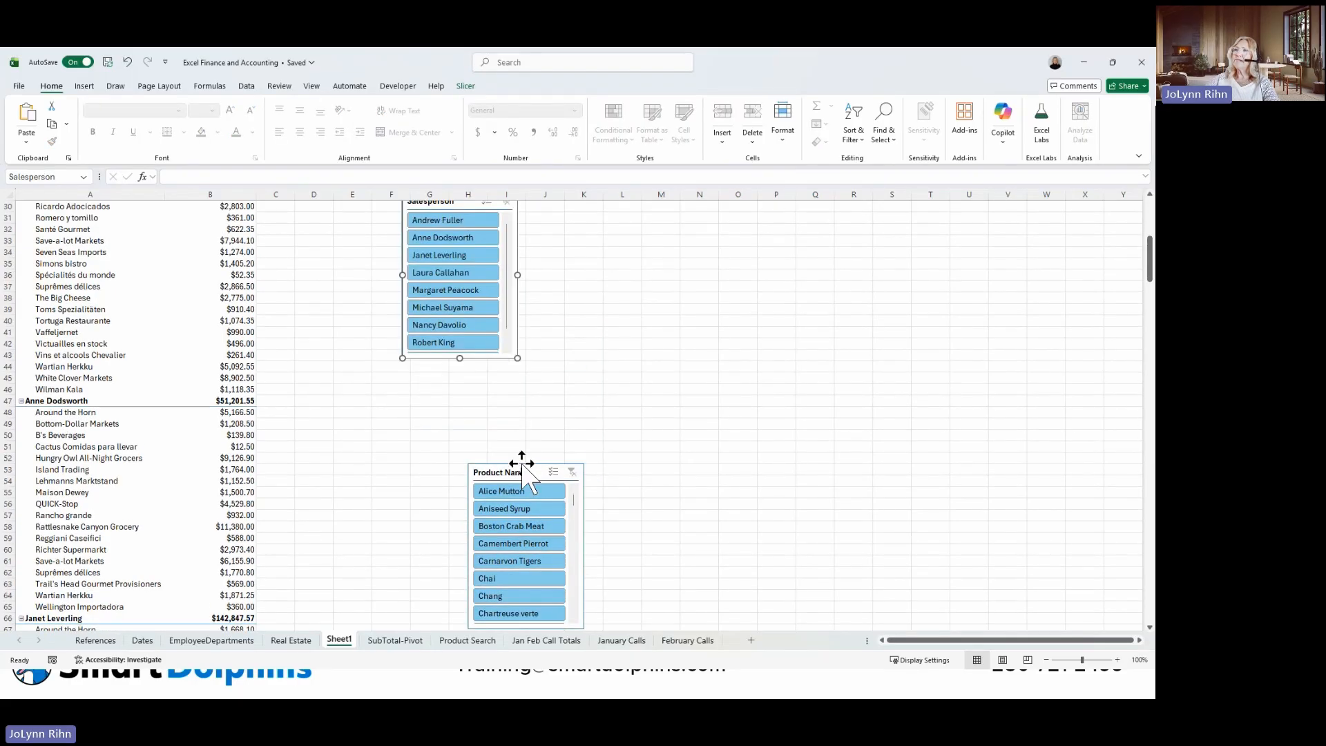
drag(523, 470, 574, 220)
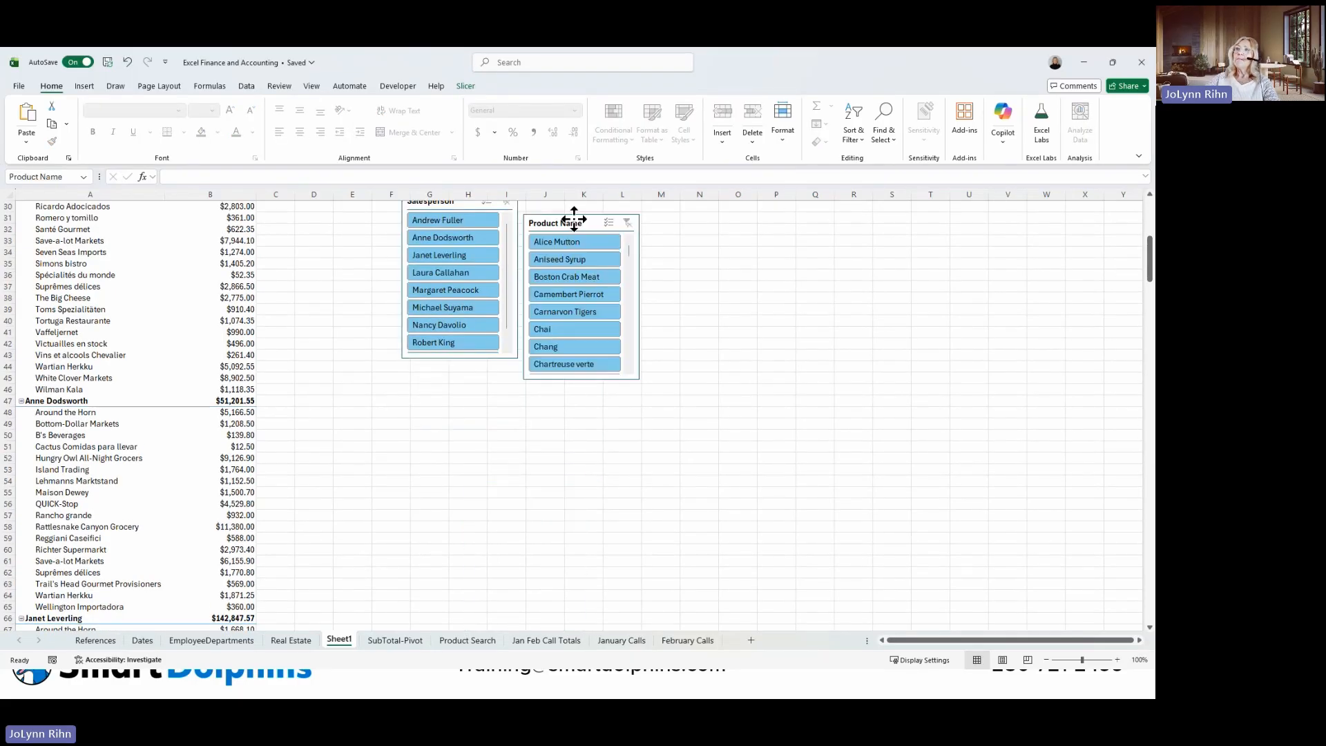
click(495, 423)
scroll(486, 414, up, 8)
click(475, 454)
drag(476, 454, 502, 243)
drag(591, 483, 607, 235)
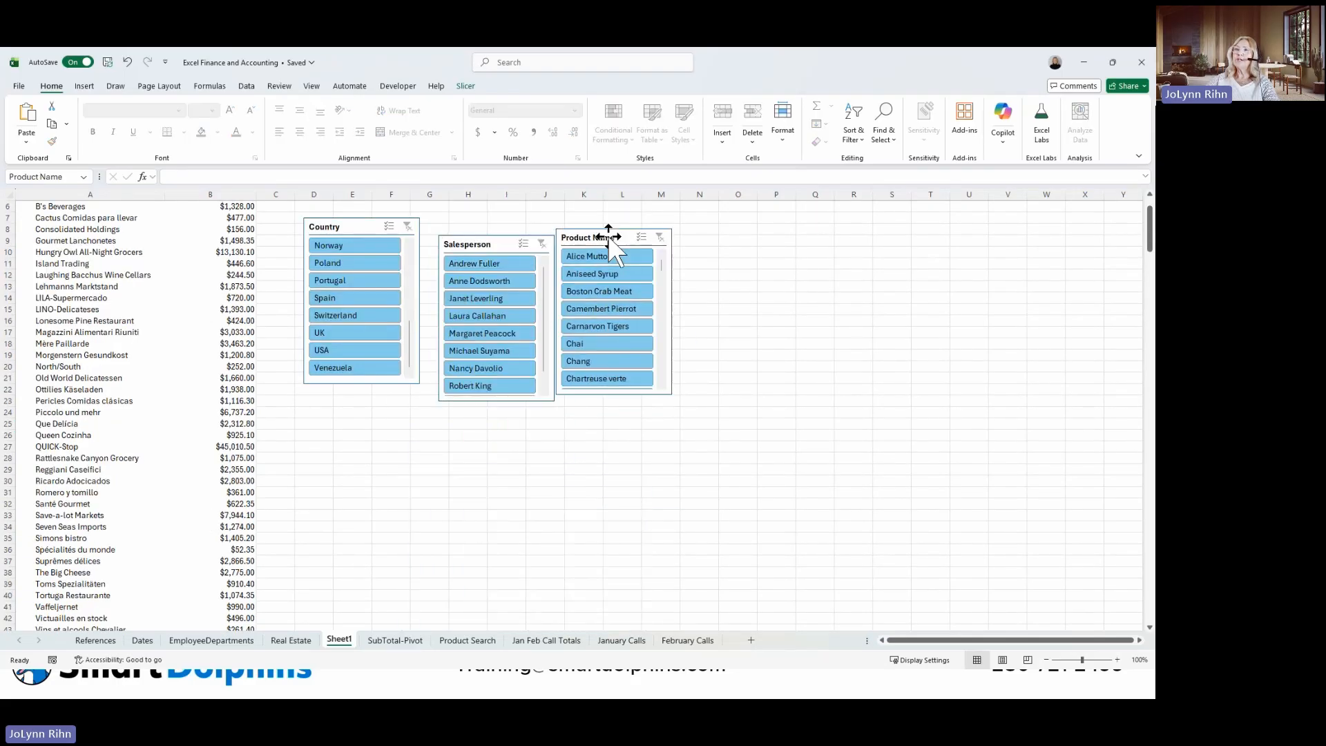
Line up the Country, Salesperson and Product Name slicers side by side from about row 2, next to the top of the PivotTable.
click(370, 399)
scroll(372, 401, up, 1)
scroll(370, 397, up, 2)
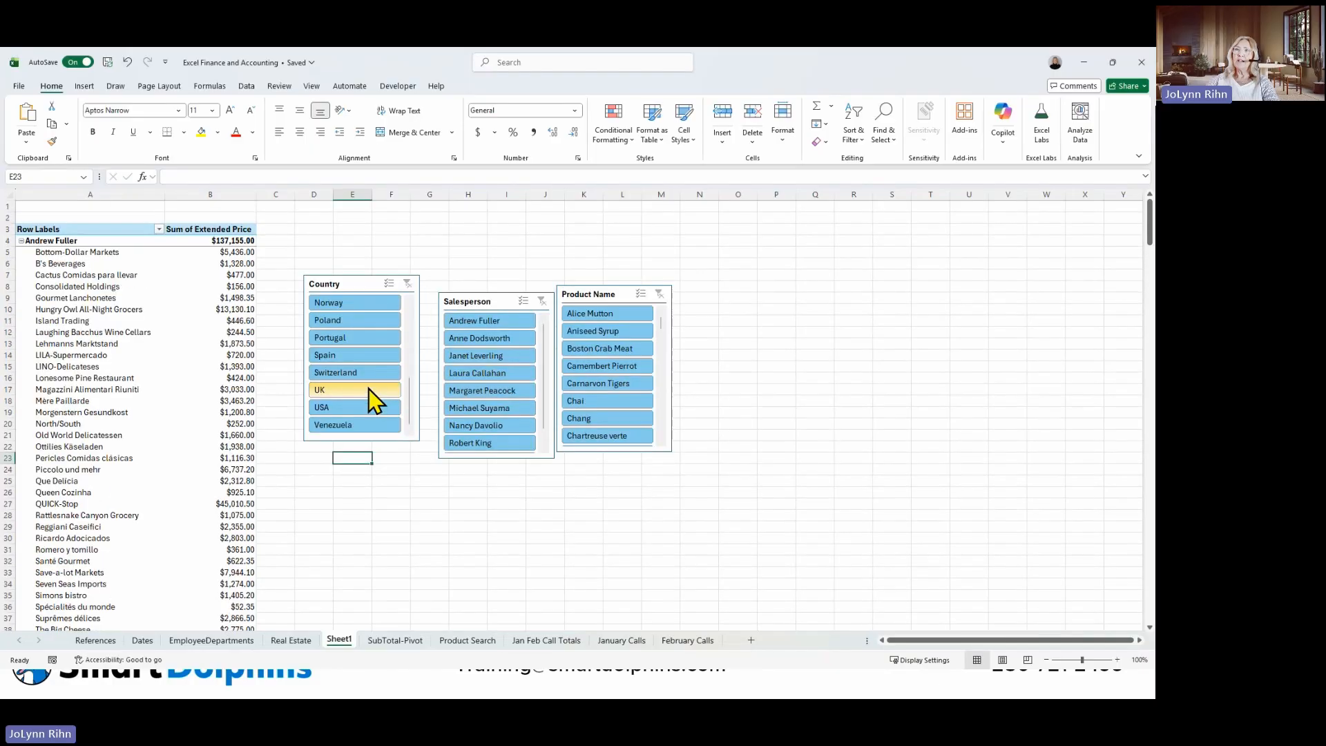
drag(368, 277, 351, 215)
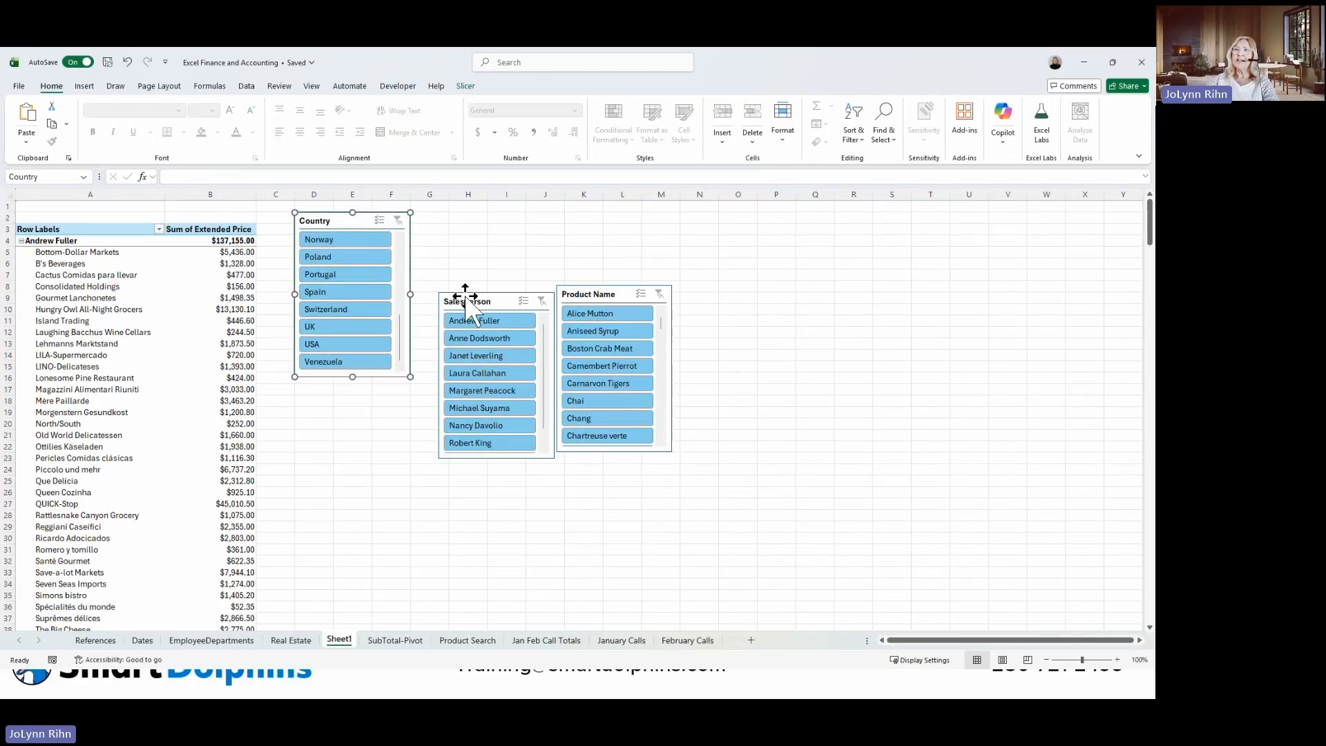
drag(488, 303, 463, 222)
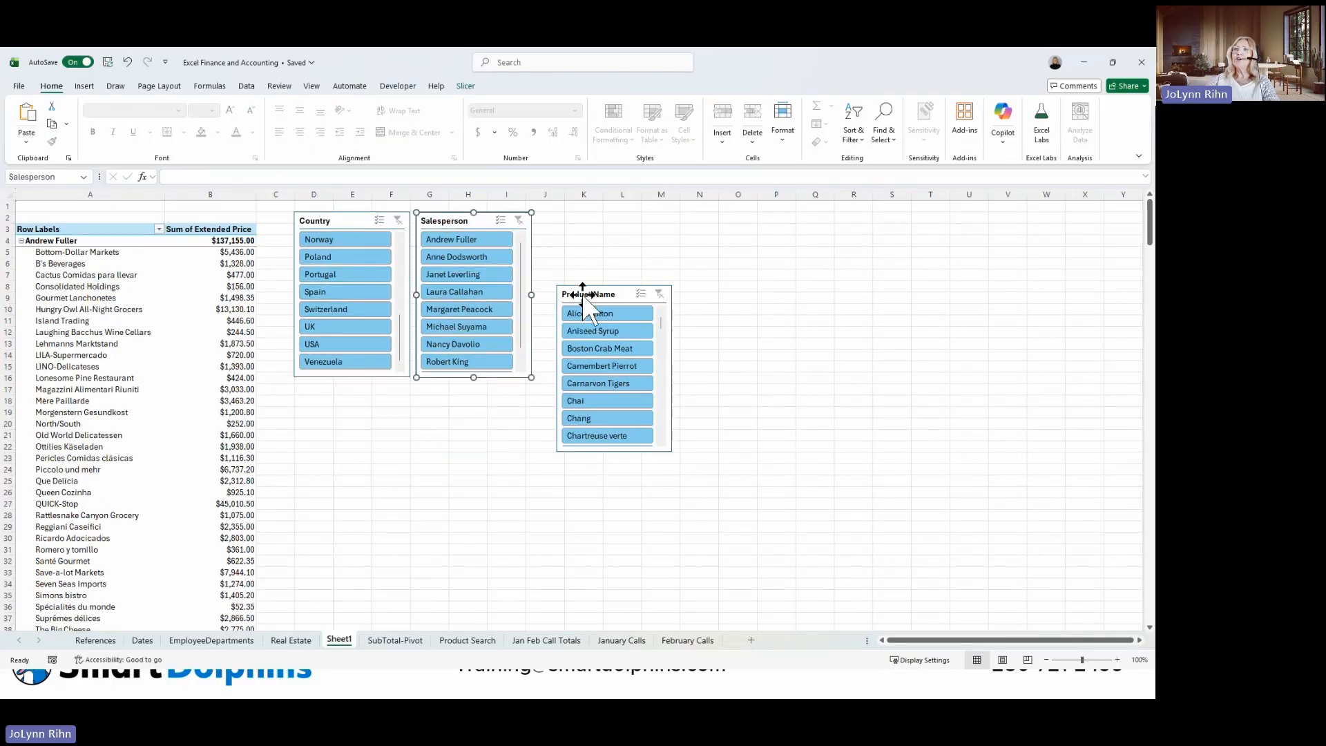
drag(583, 294, 565, 221)
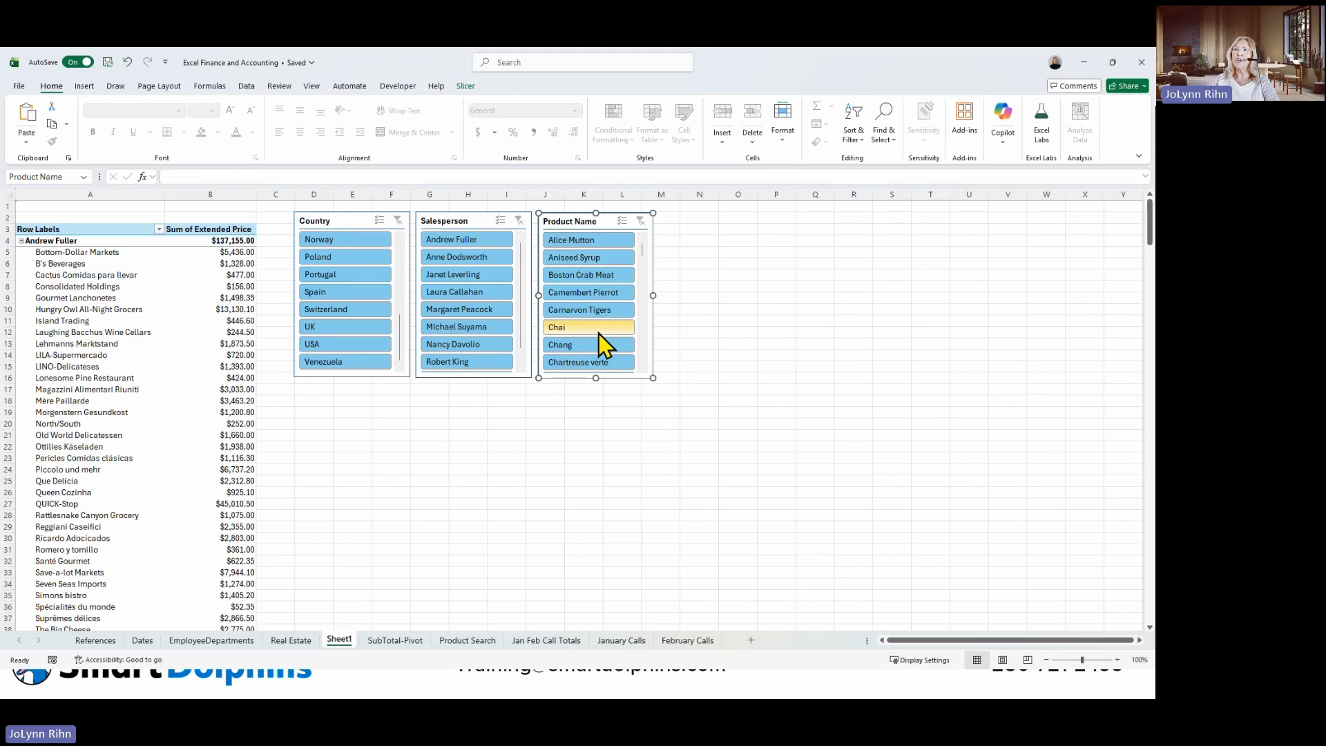
Filter the PivotTable by product Boston Crab Meat and the fourth salesperson using the slicers, and clear both filters.
click(580, 279)
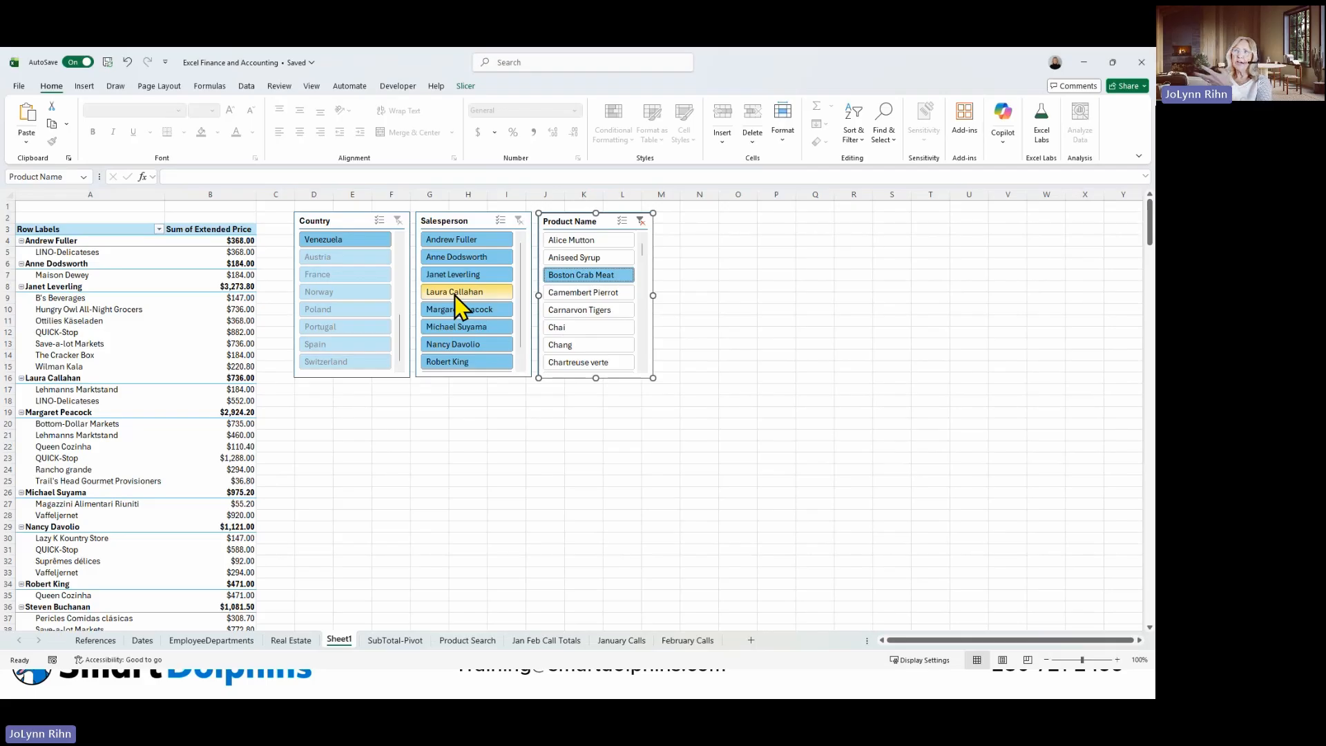
click(454, 291)
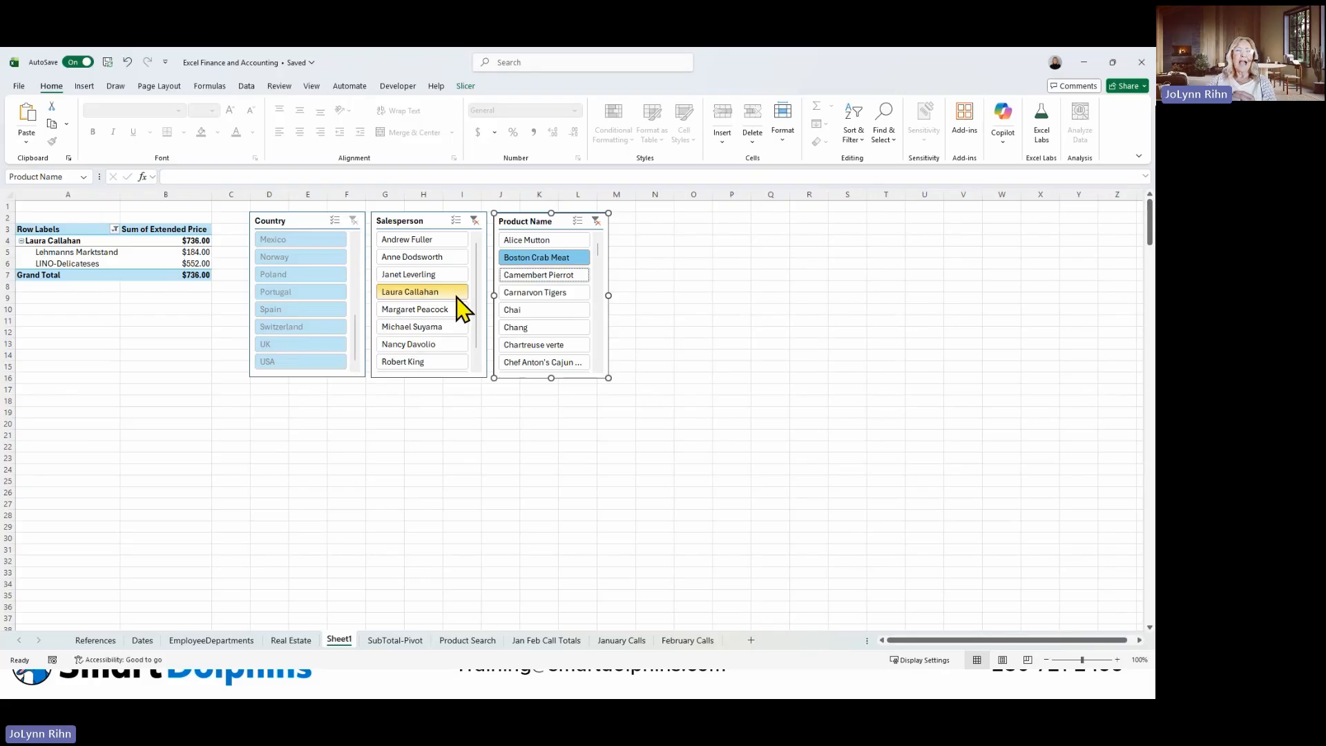
click(475, 221)
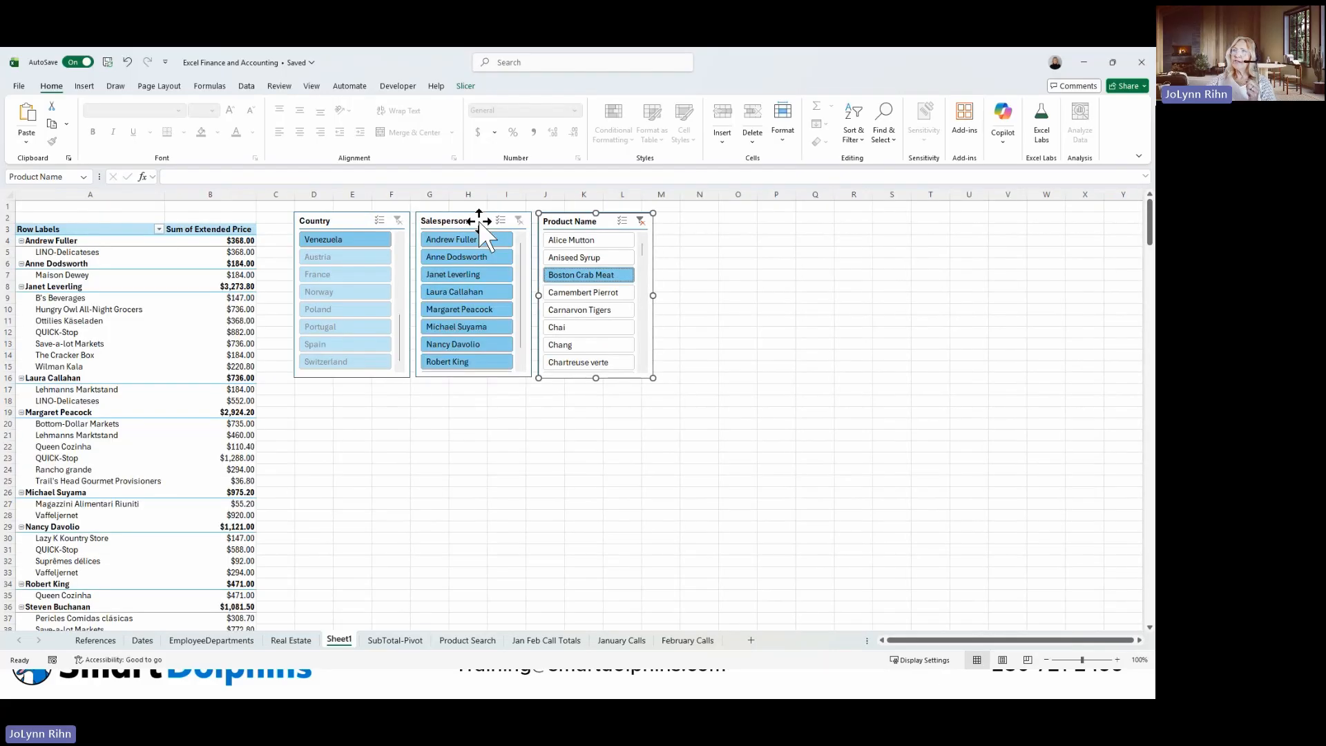
click(640, 221)
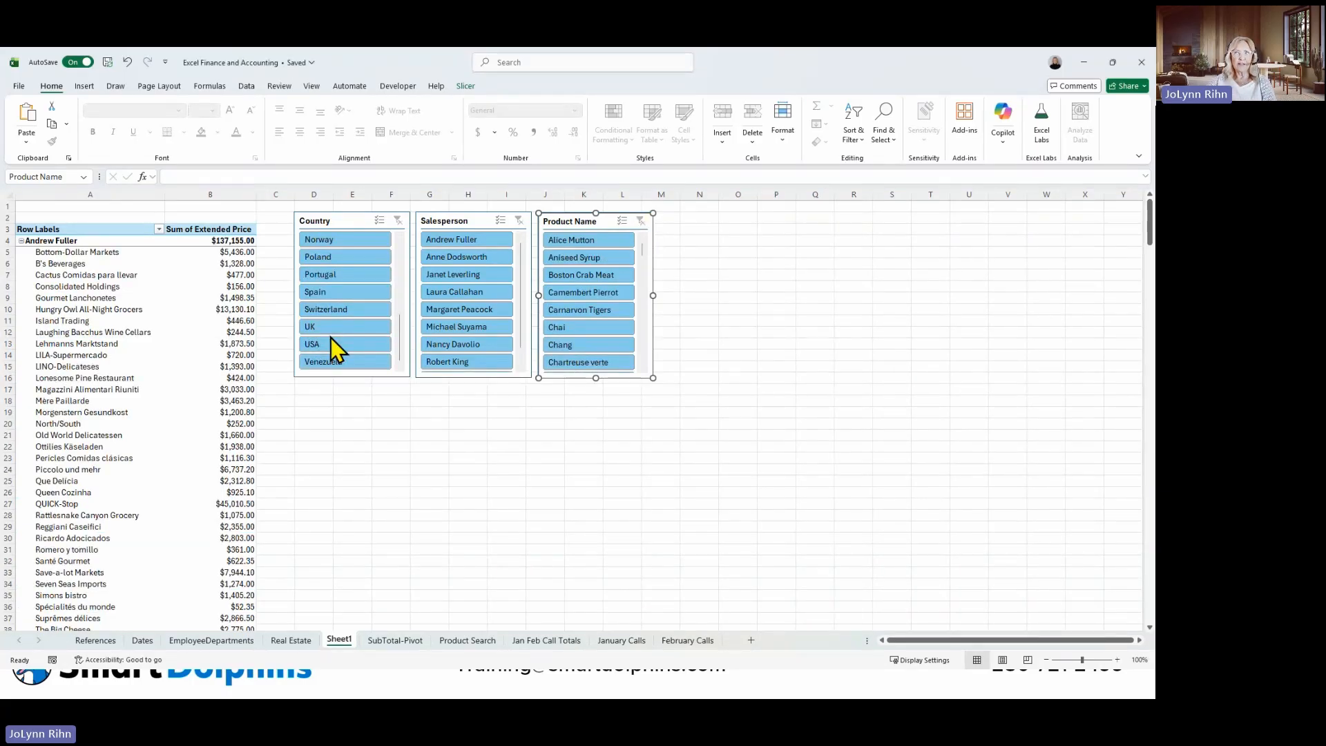
Insert an Order Date timeline for the sales PivotTable and place it just below the Country slicer, starting around row 17.
click(119, 337)
click(114, 342)
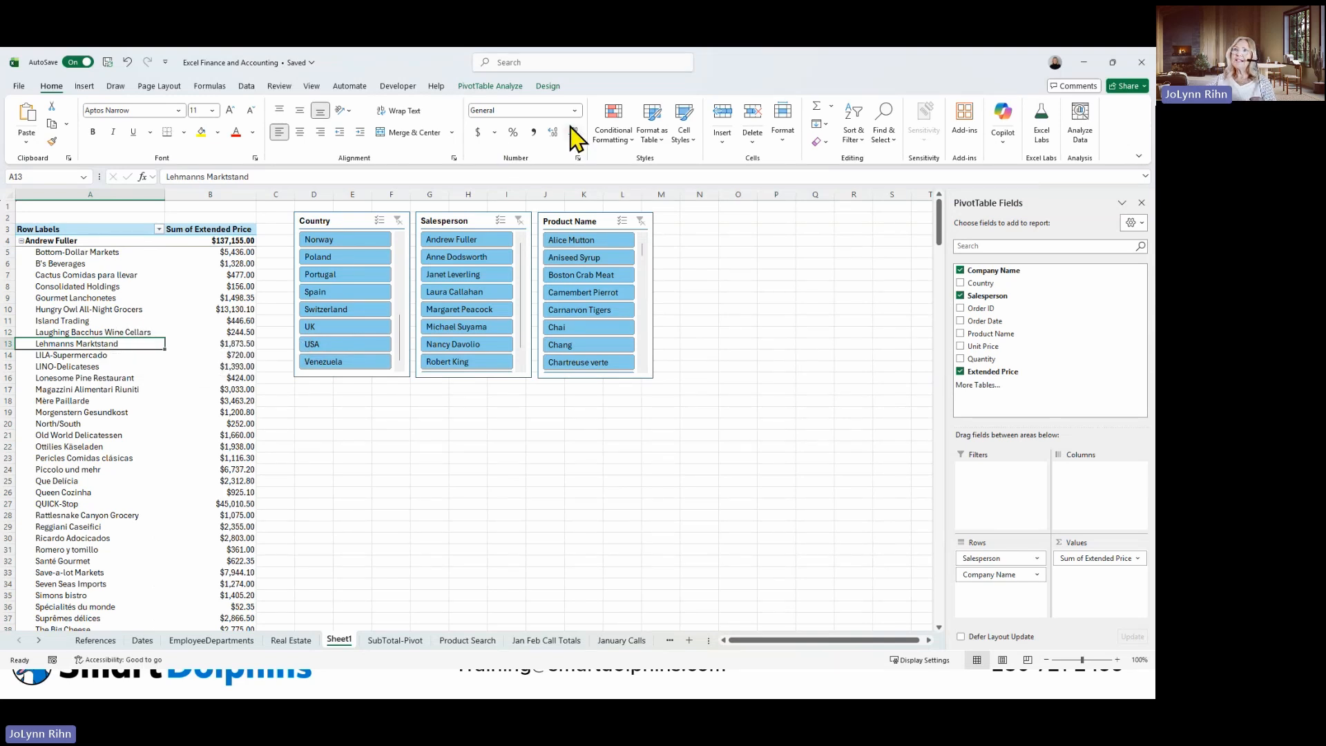
click(498, 87)
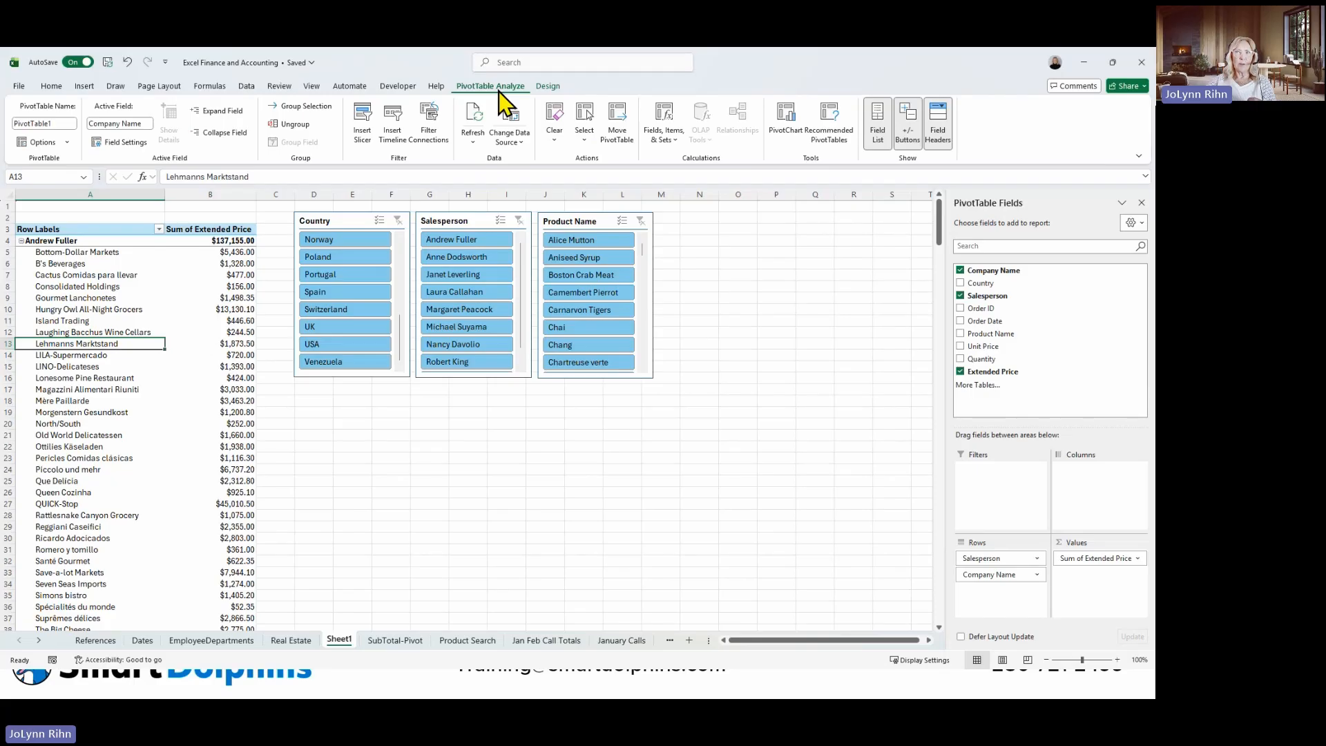
click(394, 133)
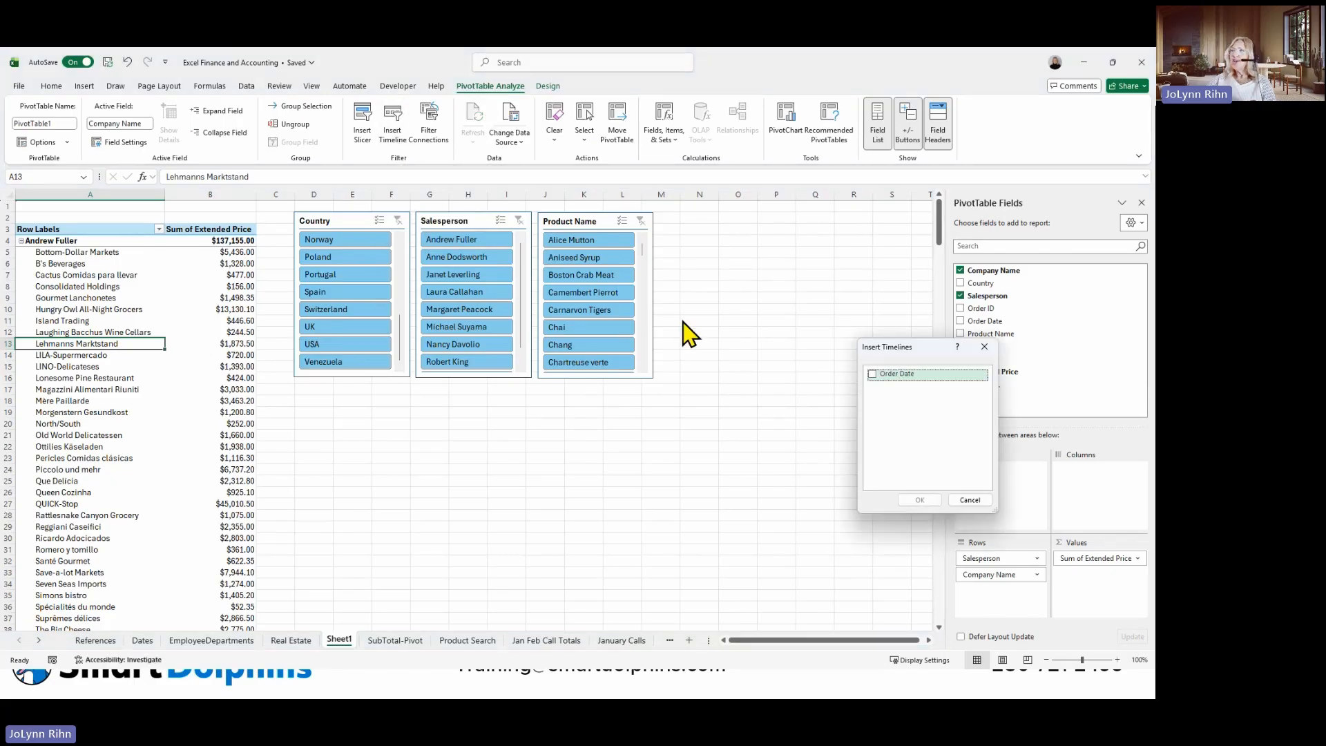
click(872, 374)
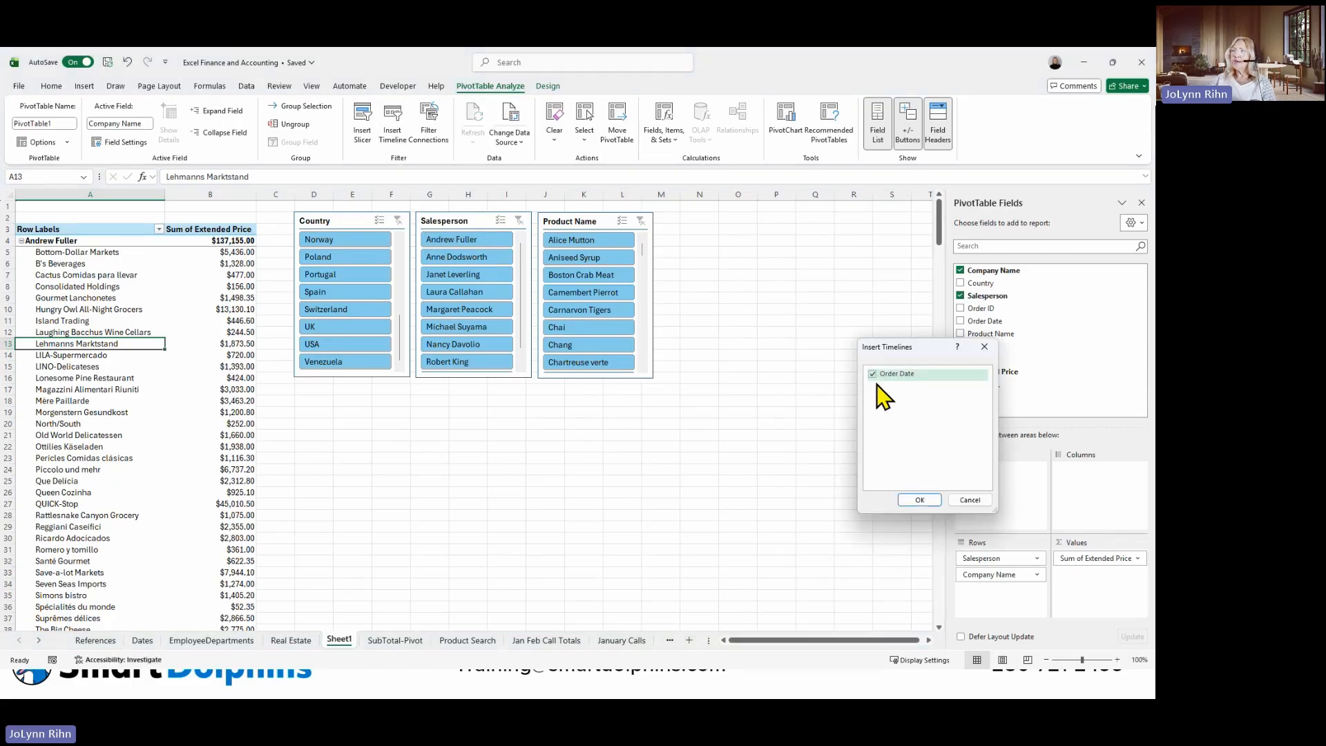
click(929, 501)
drag(498, 378, 420, 386)
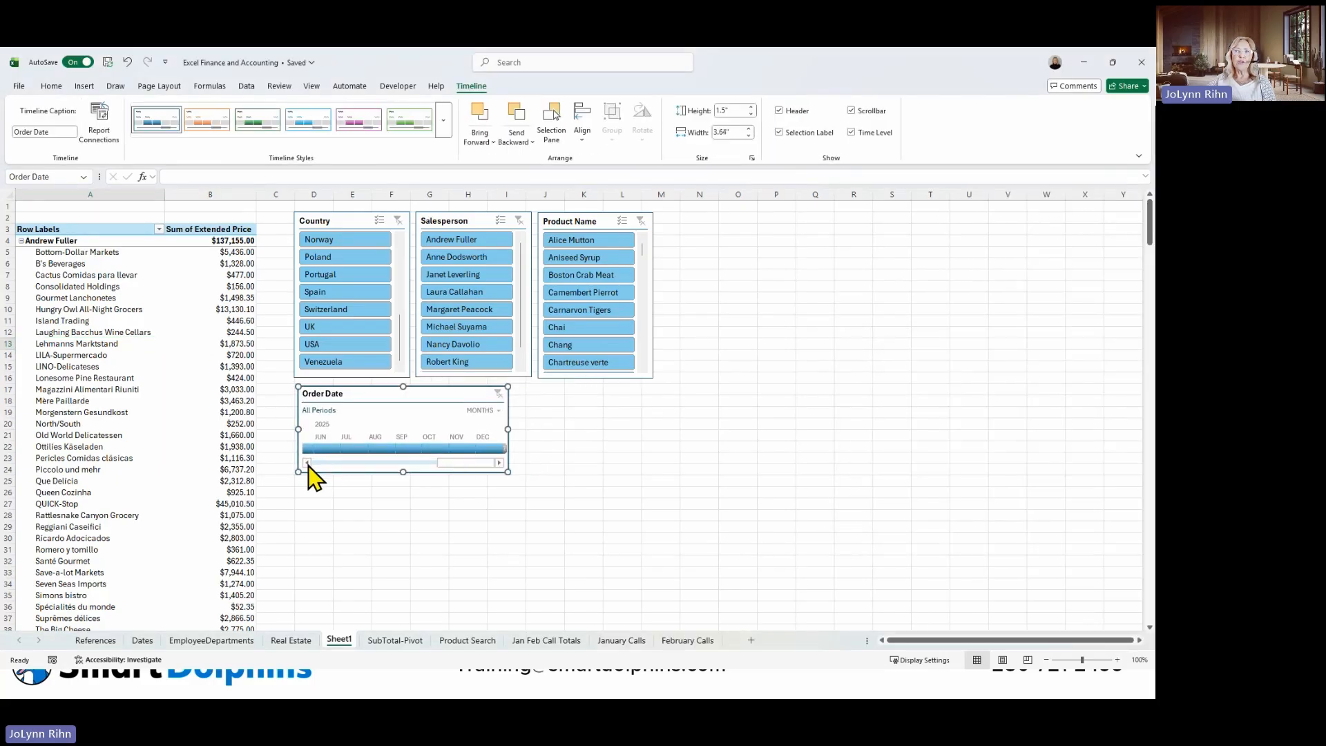
Filter the PivotTable to February 2024 with the Order Date timeline, and clear that filter.
drag(449, 463, 316, 464)
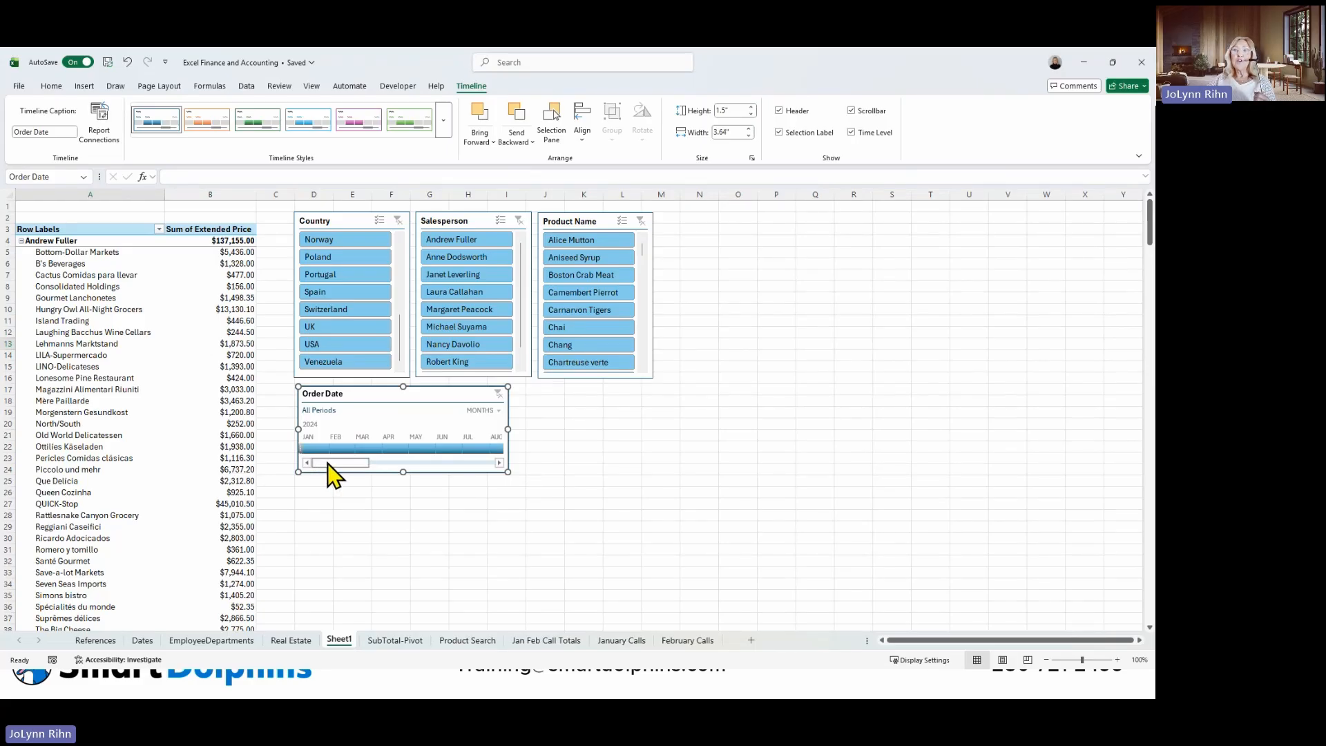
click(341, 447)
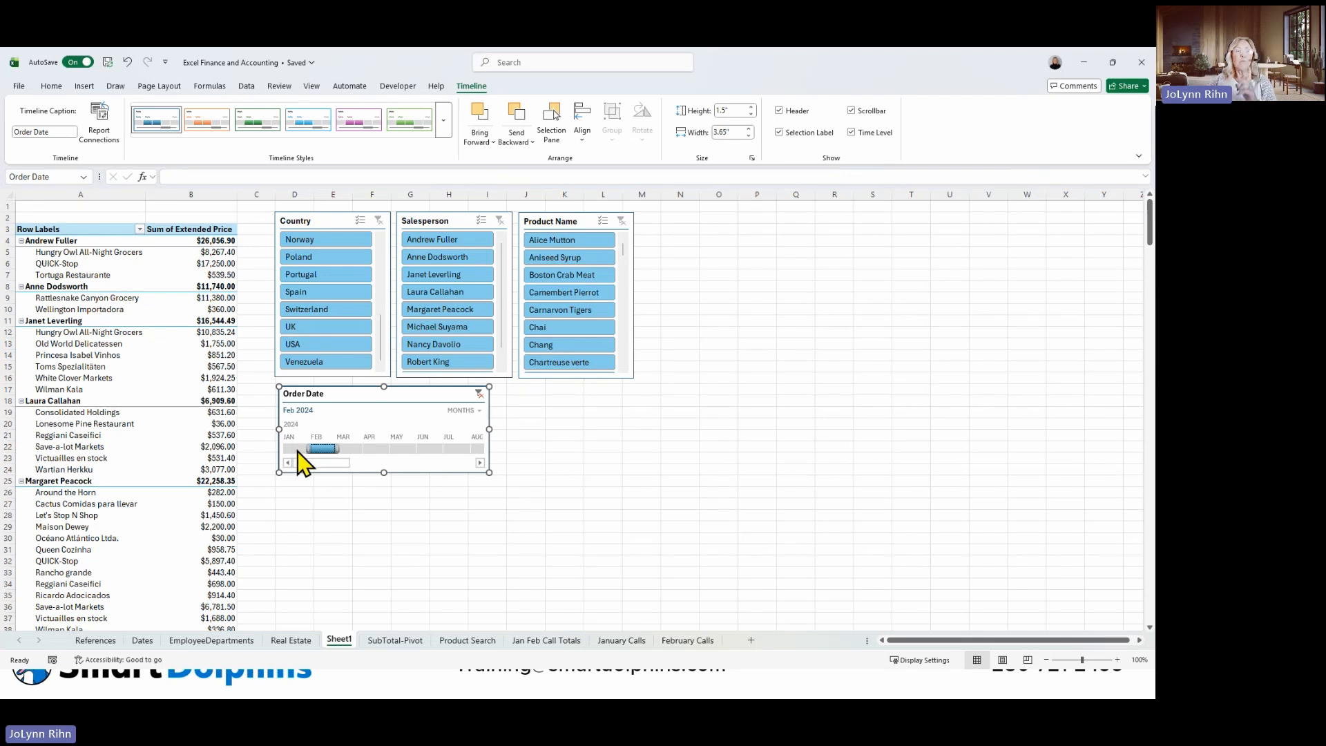
click(480, 393)
Switch the Order Date timeline's time level to quarters.
click(489, 412)
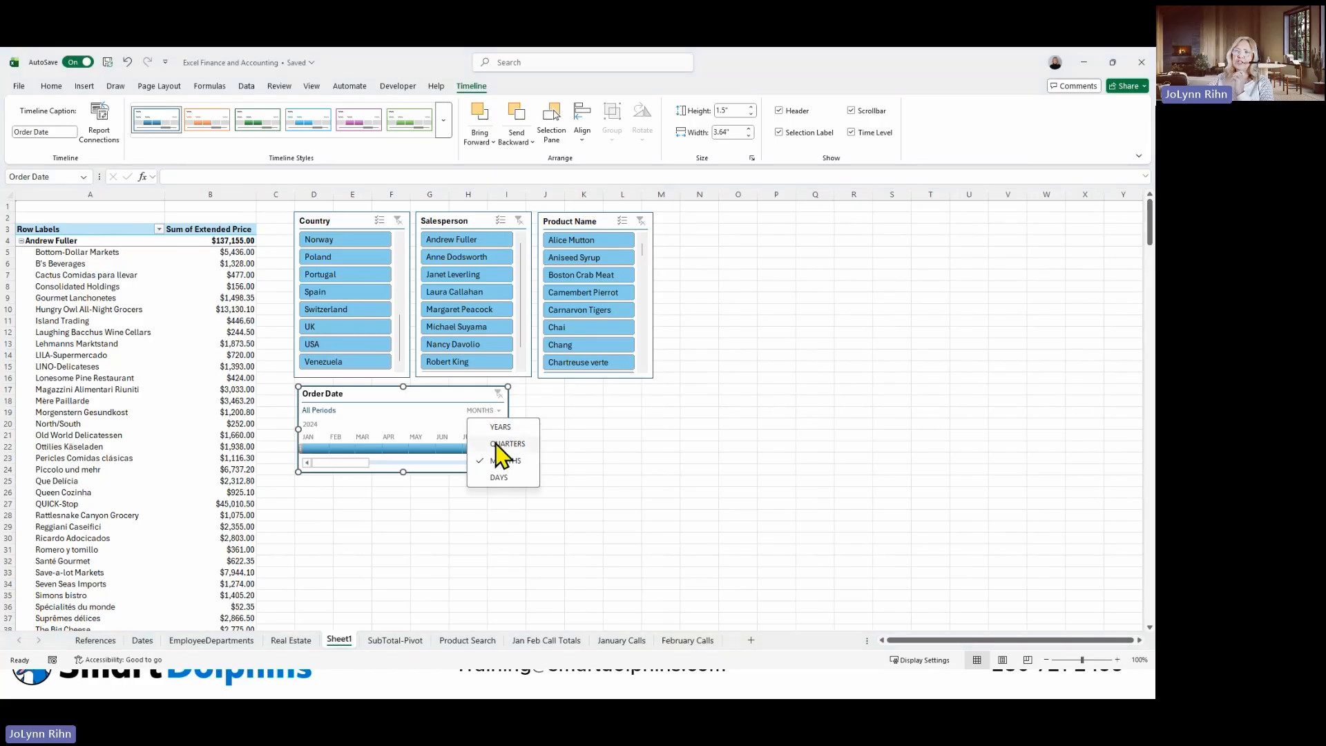
click(503, 445)
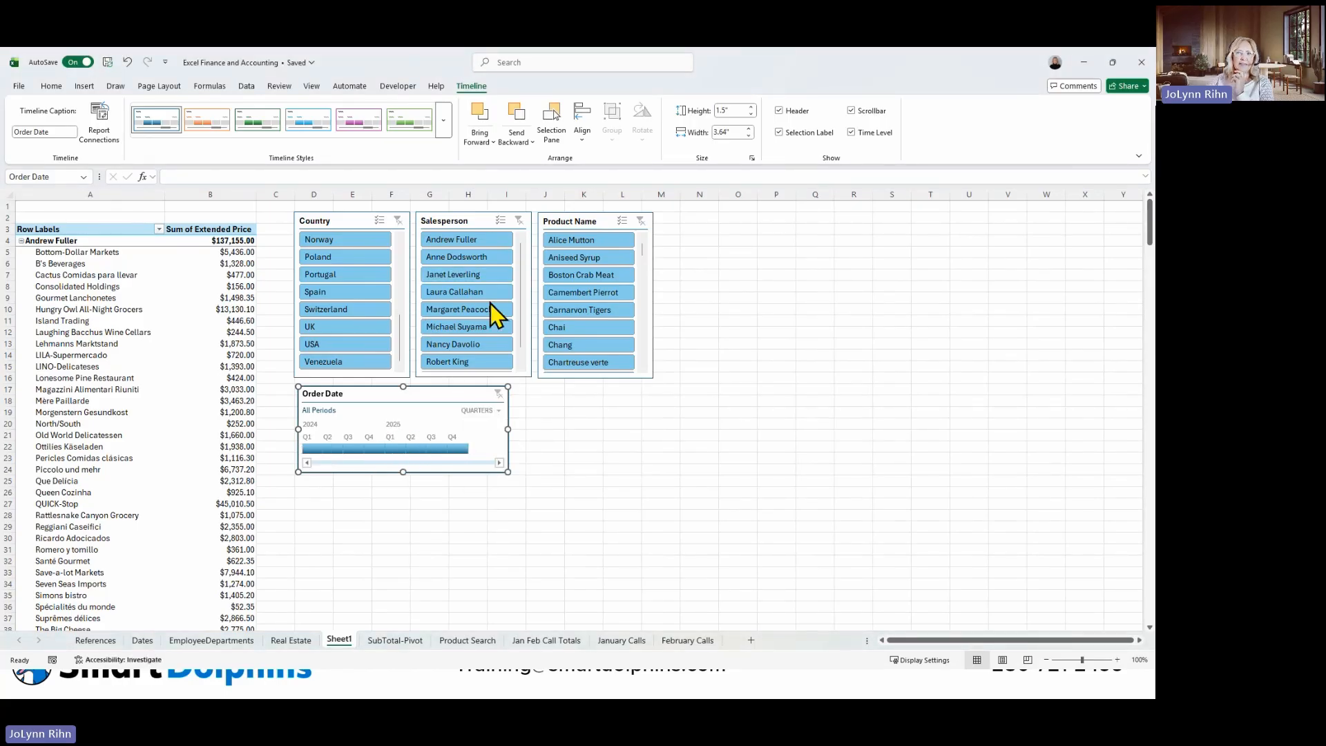
Create a second PivotTable from the SubTotal-Pivot data, placed on the existing Sheet1 at cell D26 below the timeline.
click(391, 643)
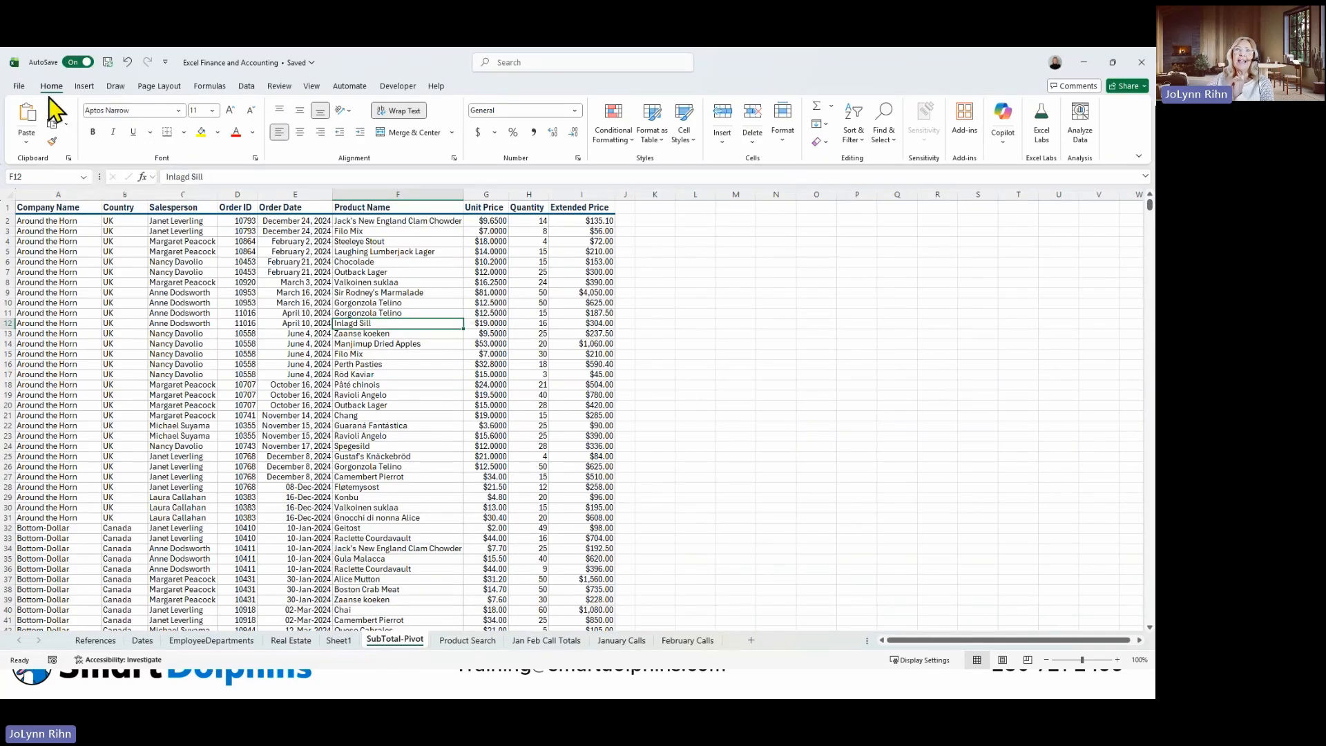
click(84, 87)
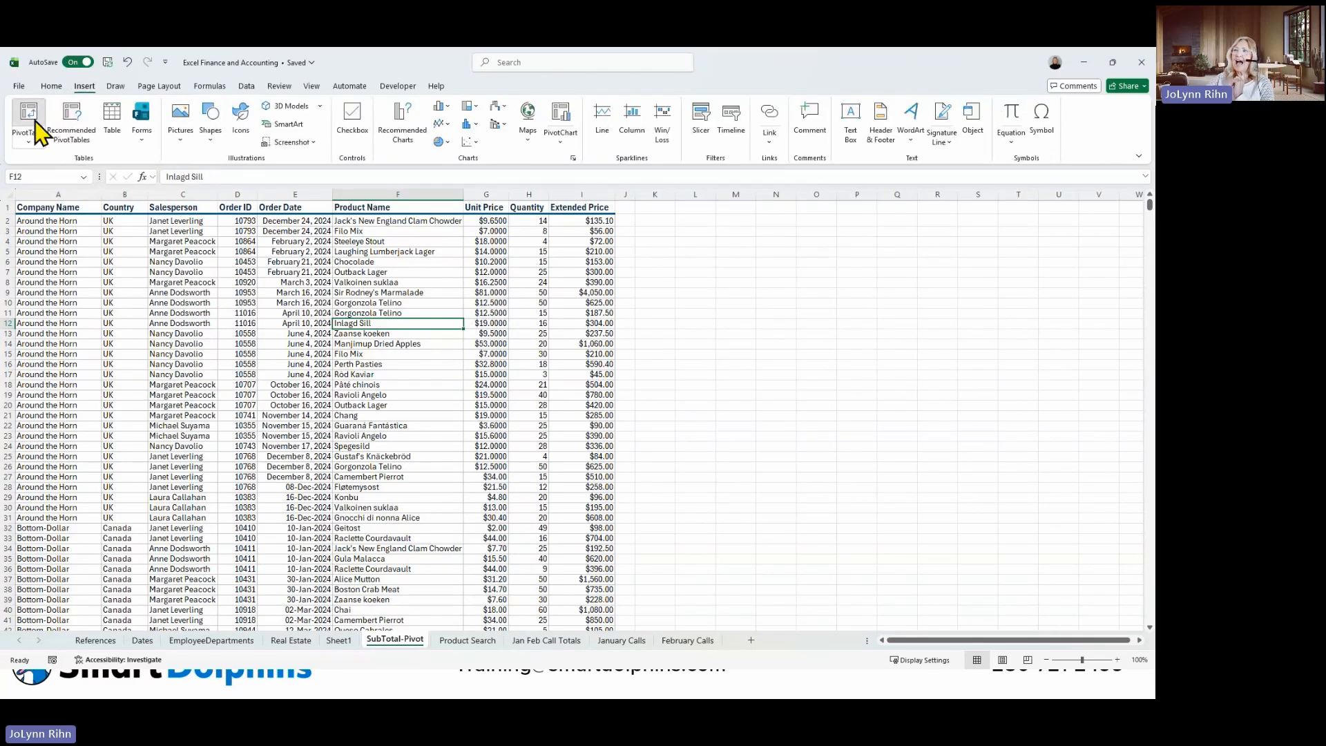
click(28, 117)
click(871, 451)
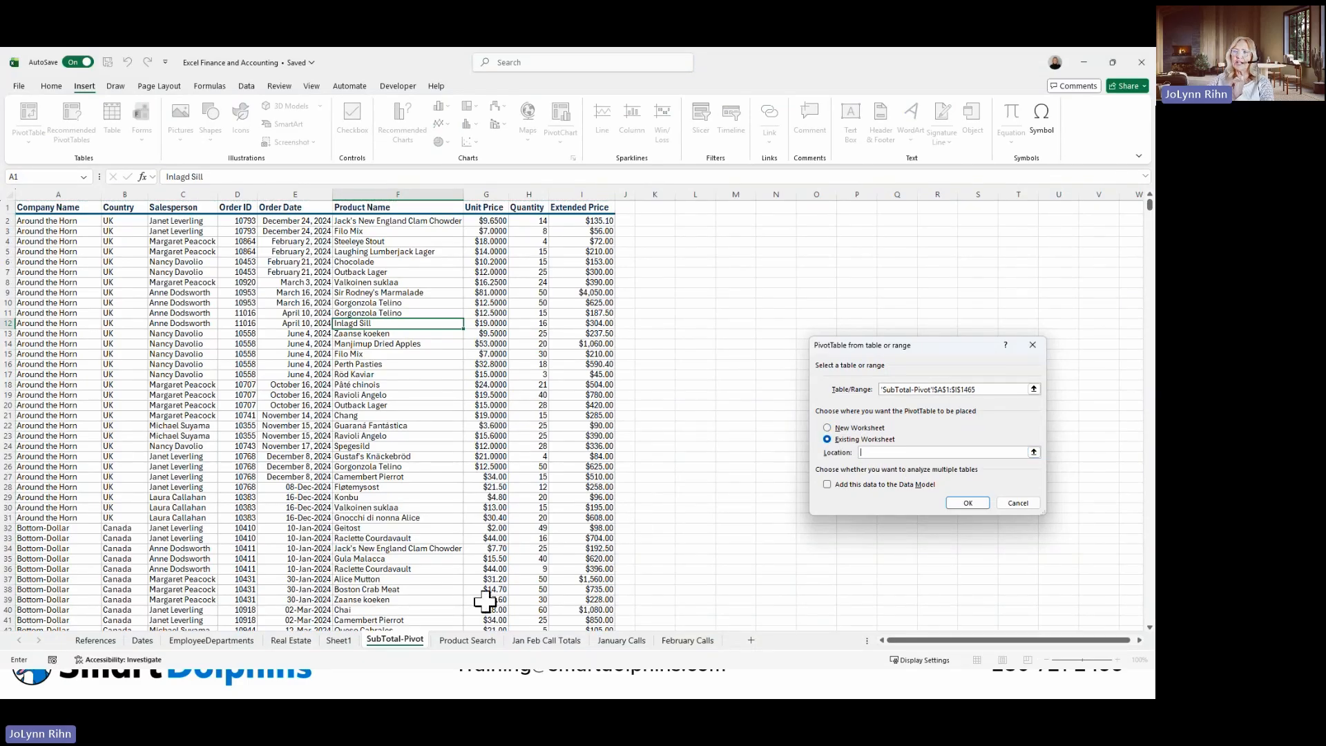
click(348, 648)
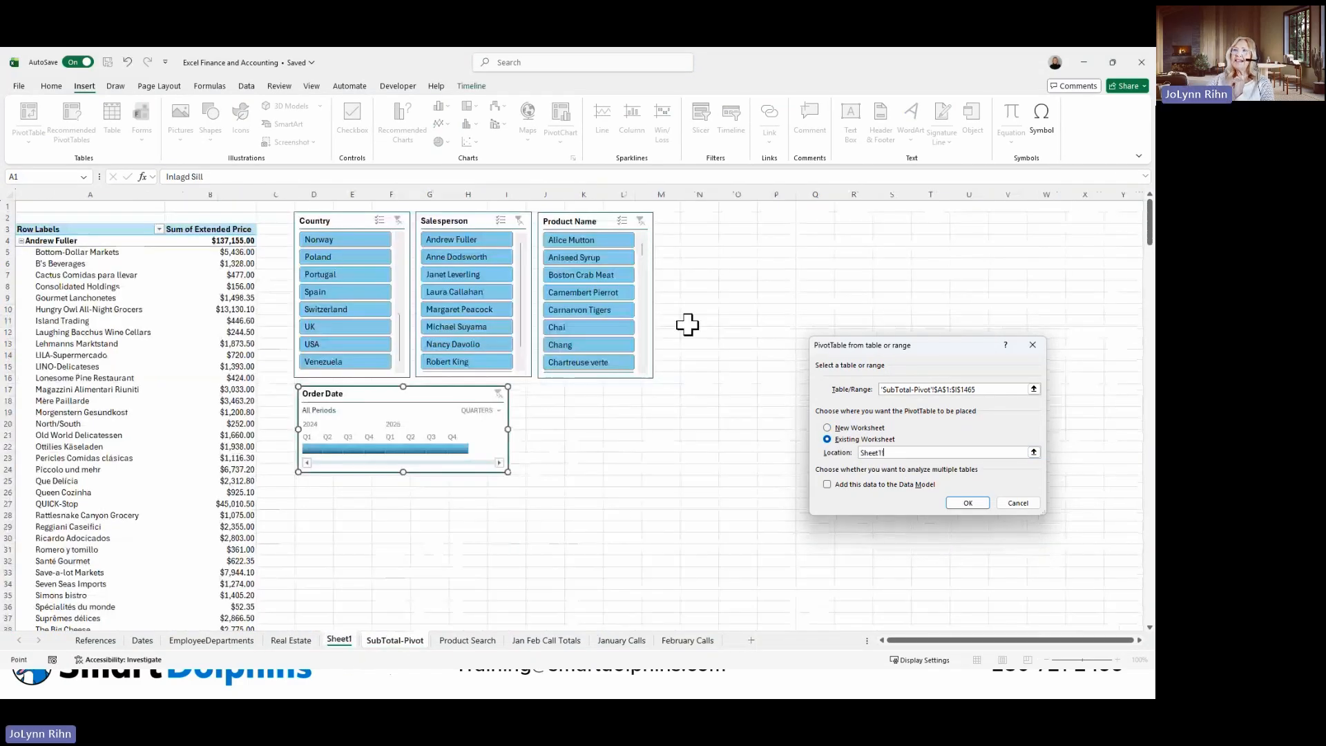
click(315, 491)
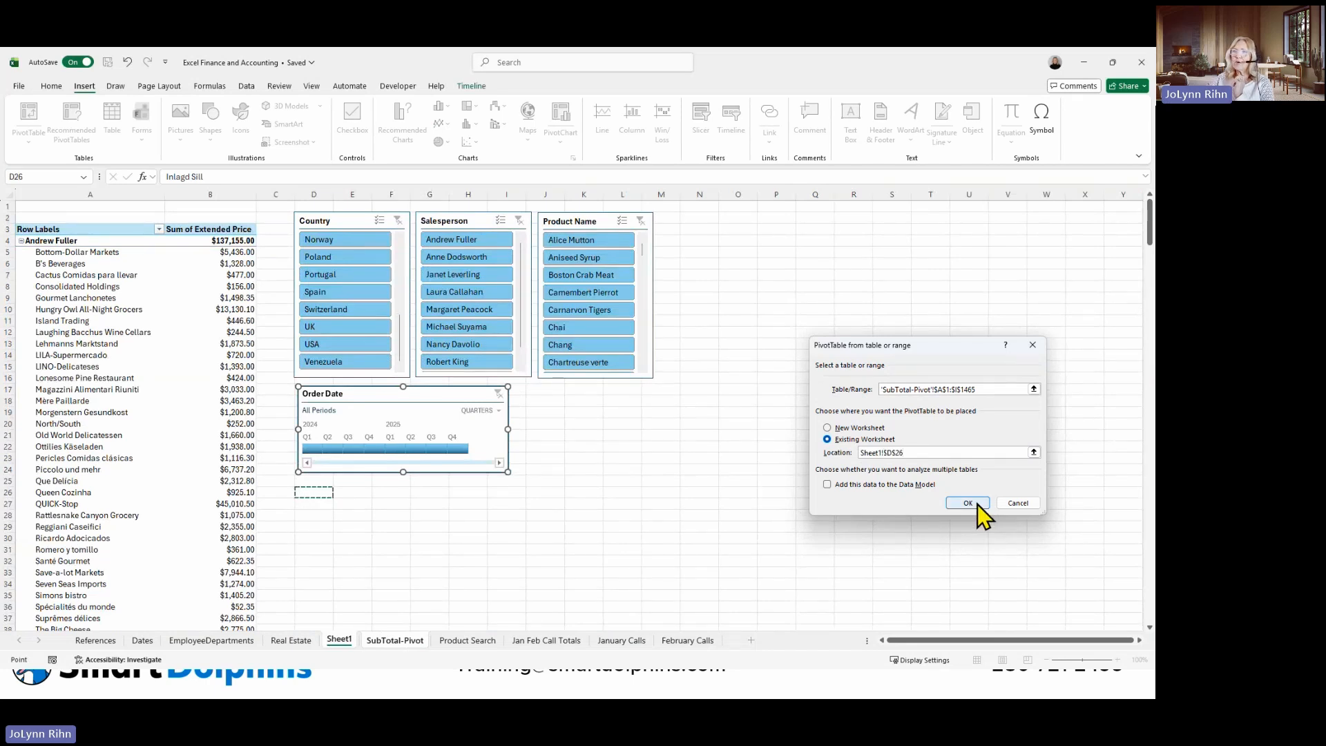
click(978, 504)
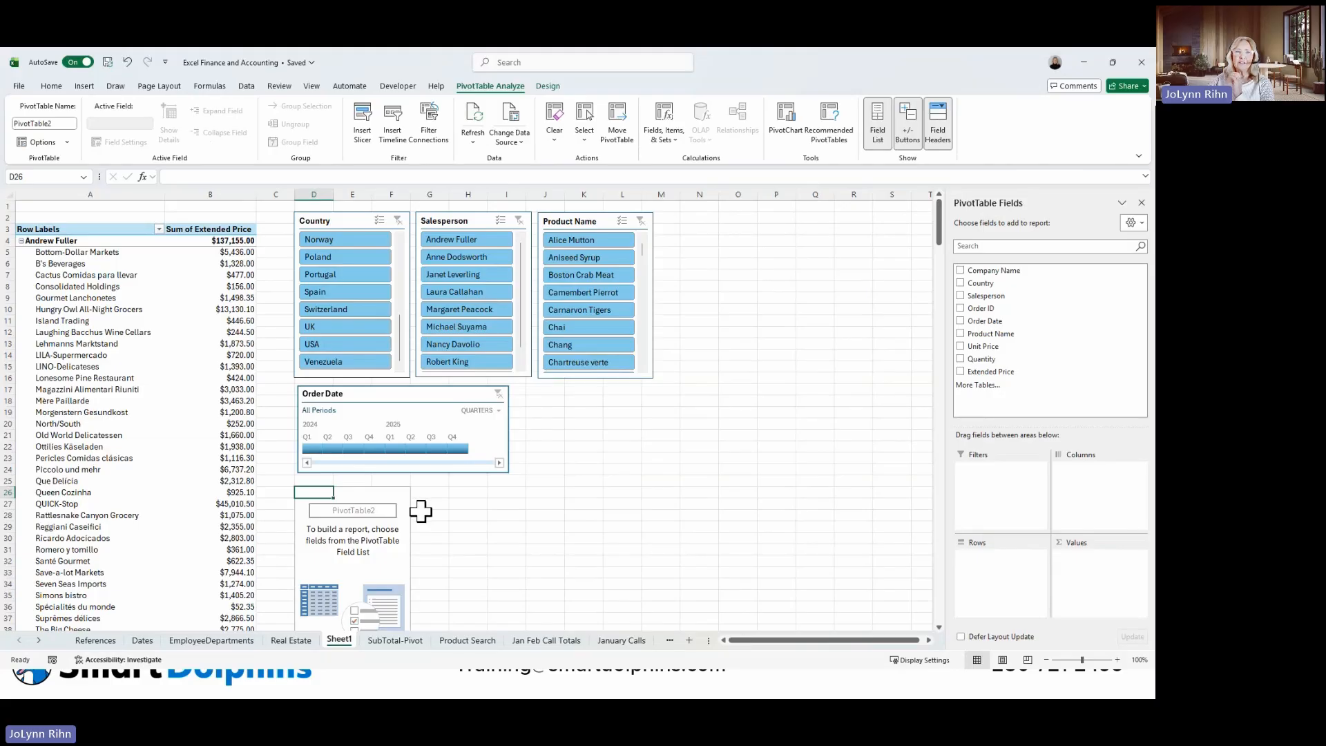
Summarize Extended Price by Salesperson in the new PivotTable and name that PivotTable BySalesperson.
click(960, 296)
click(960, 371)
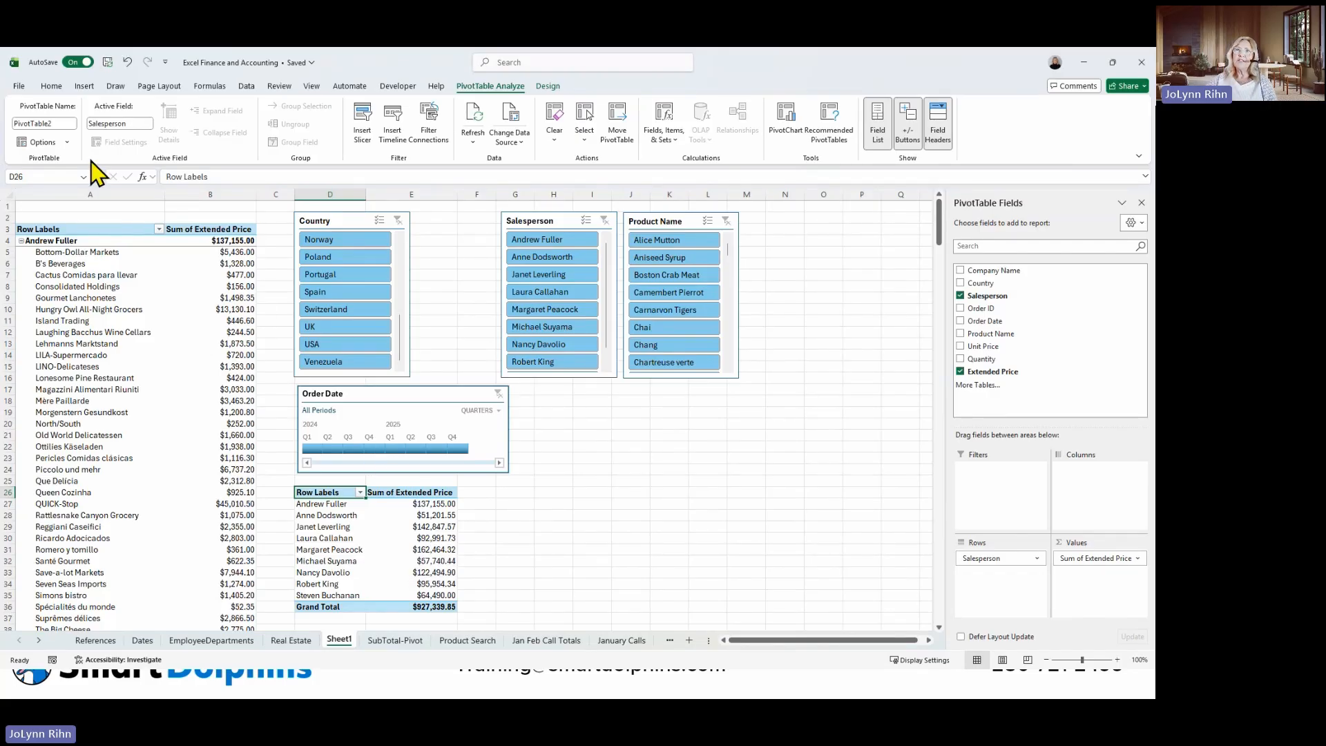
click(64, 124)
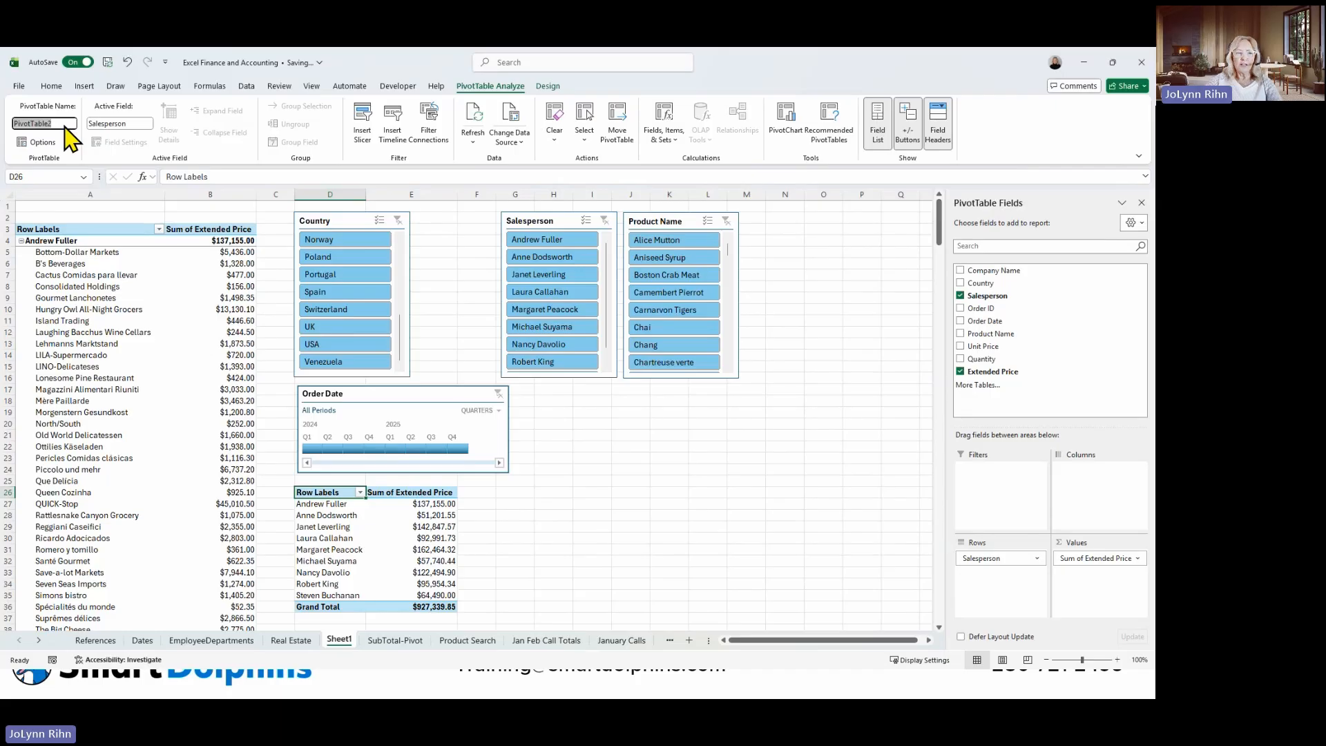
text(BySal)
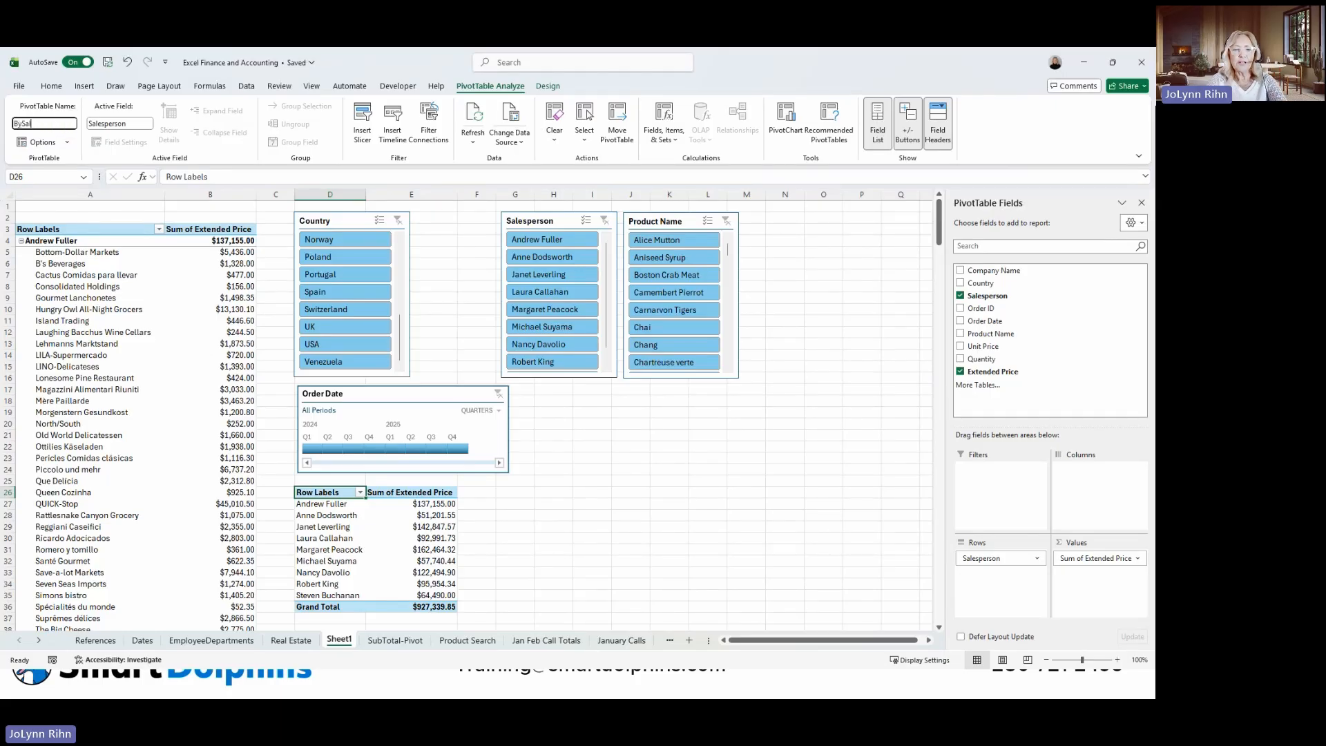
text(esperson)
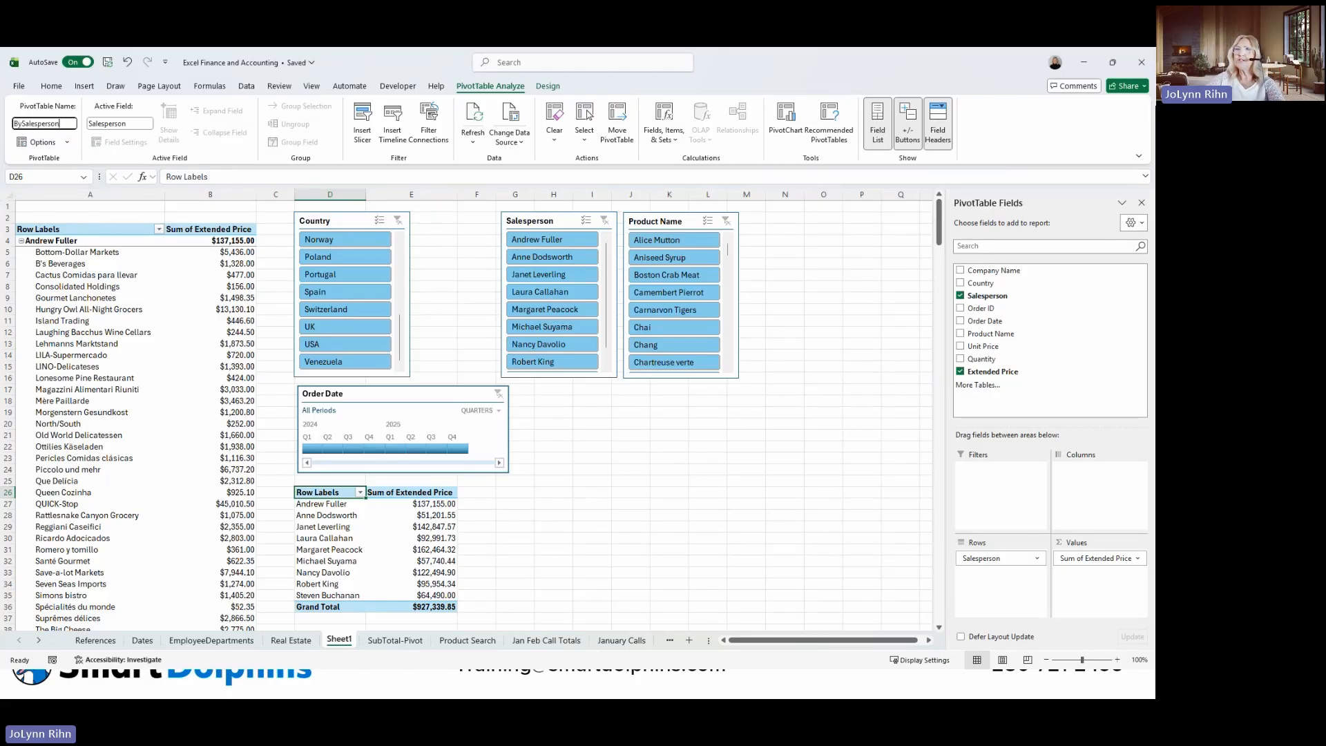
Rename the original PivotTable in columns A and B as CompanyName.
click(69, 262)
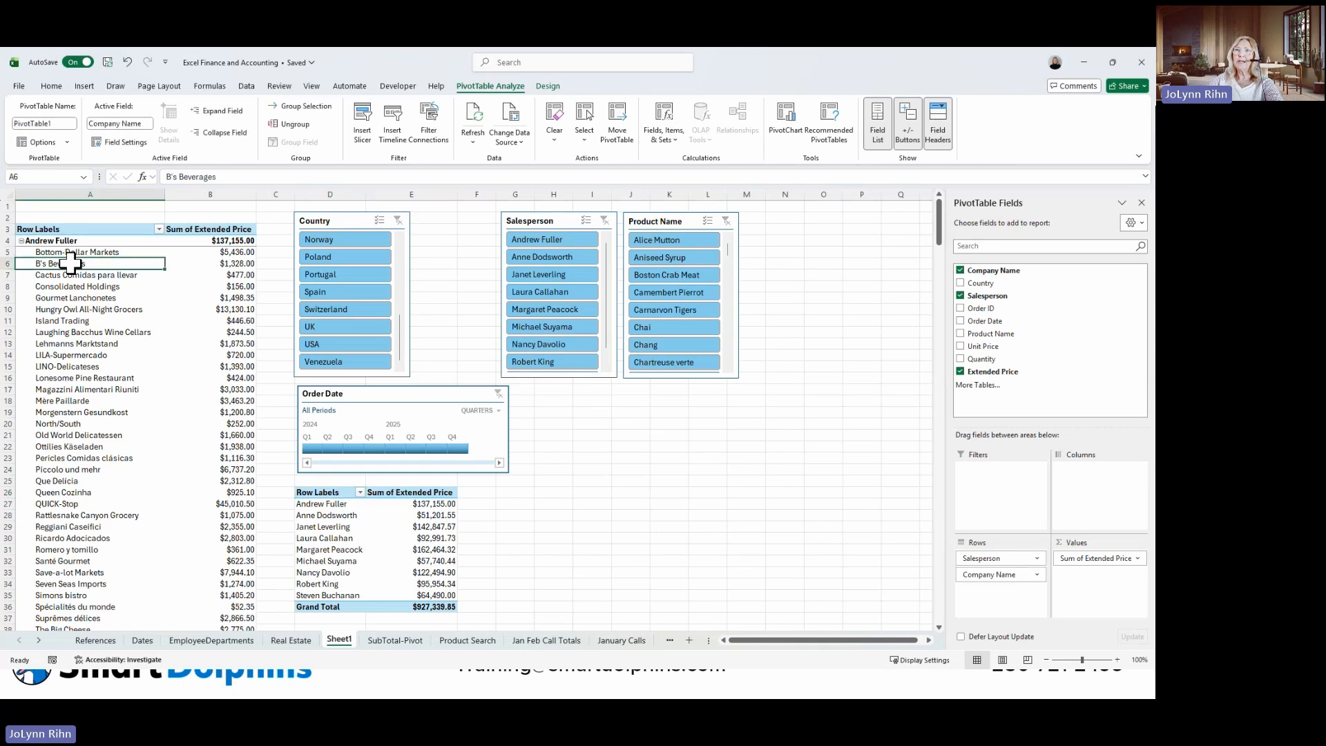
click(66, 123)
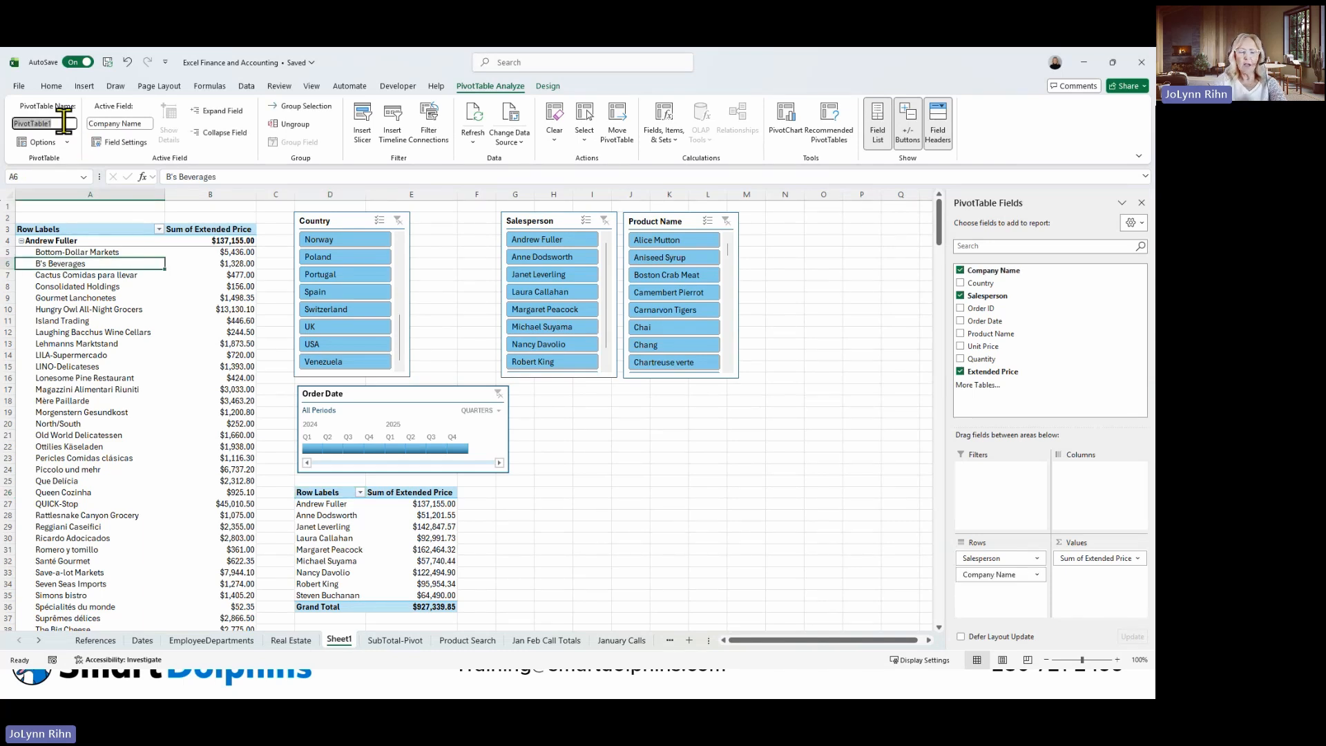
text(Company)
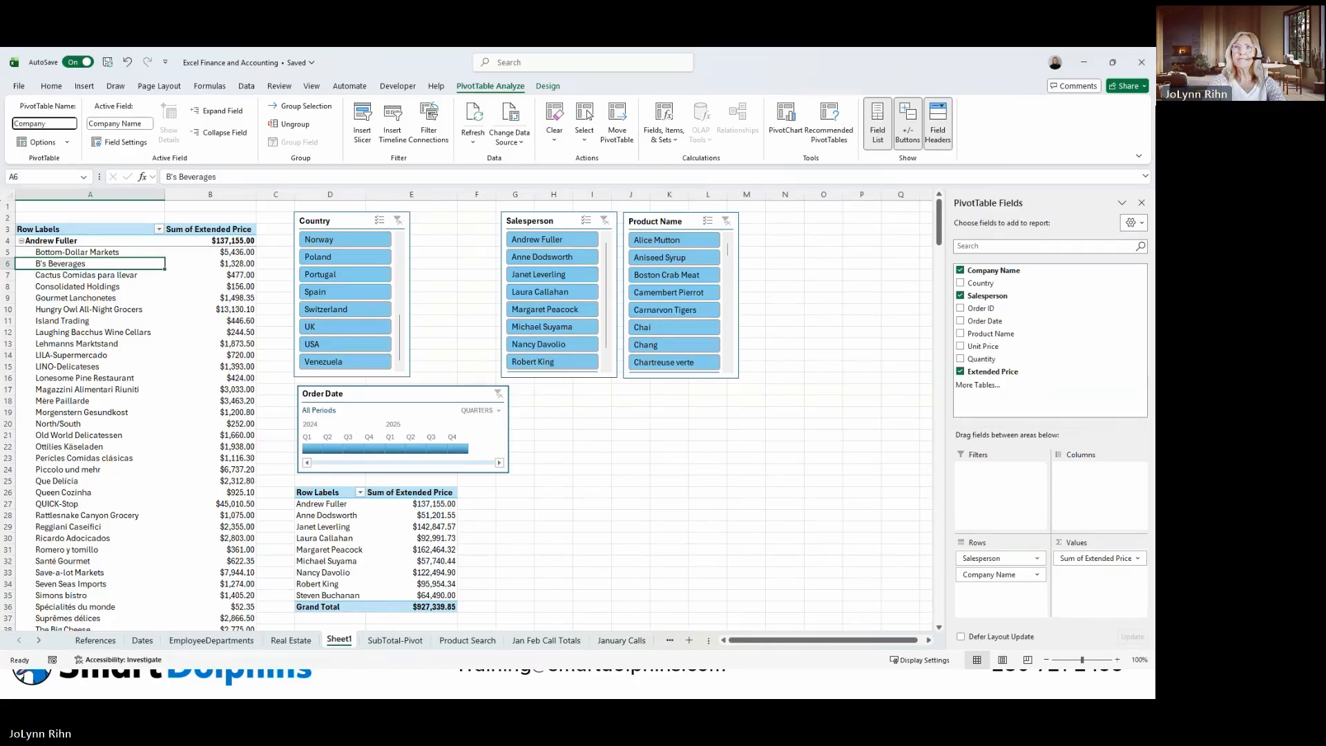
text(Name)
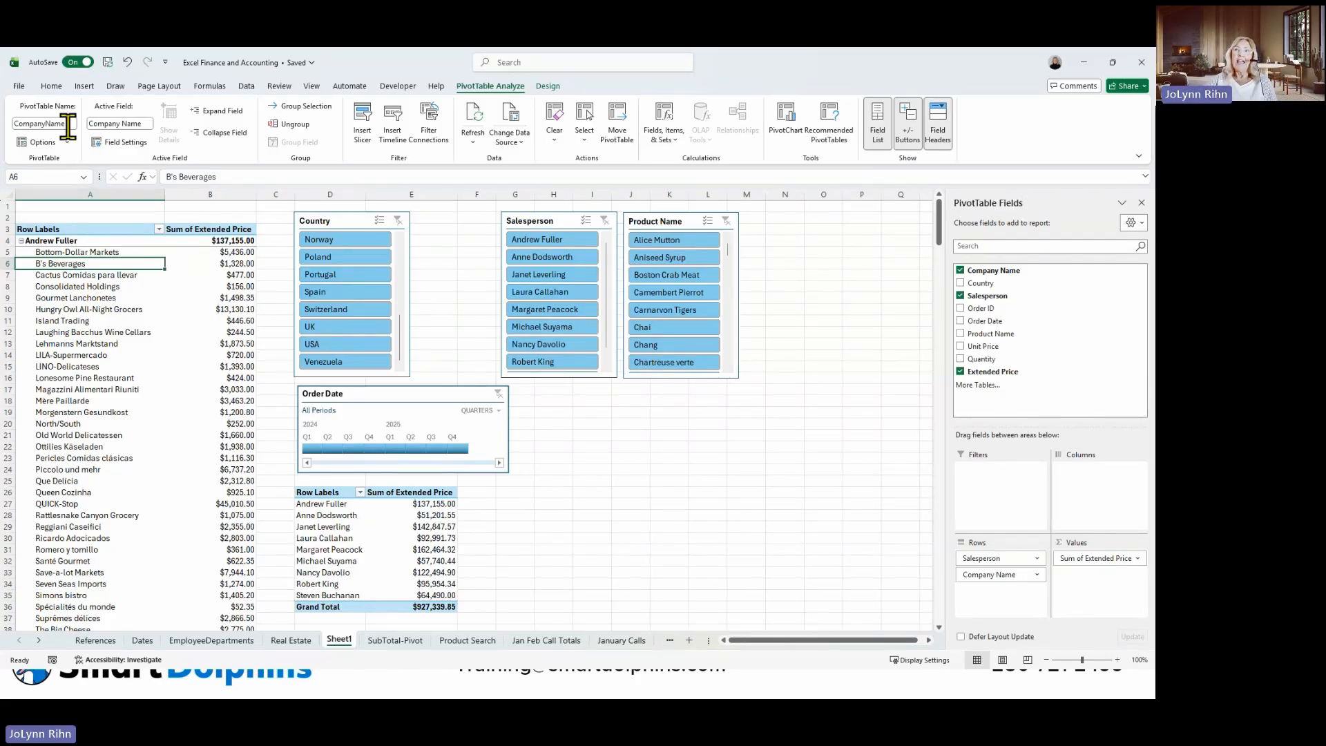
click(148, 347)
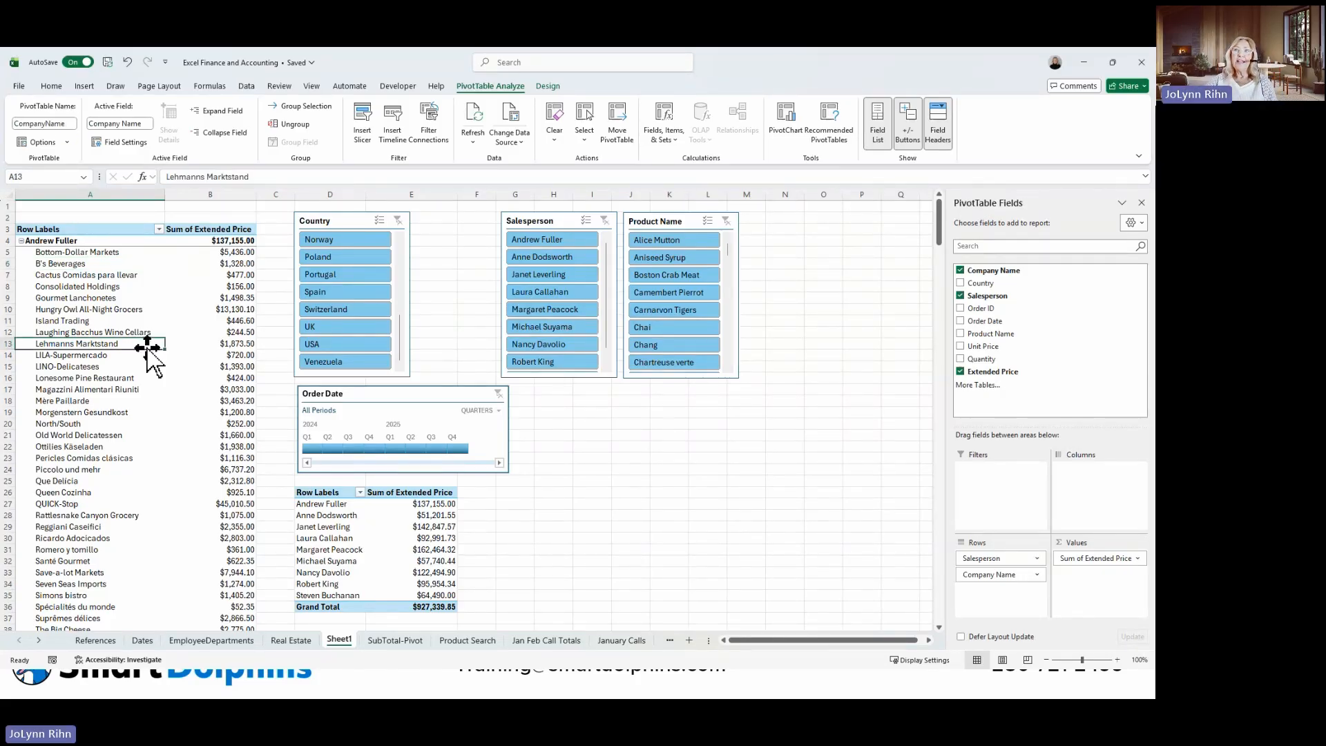
Connect the Country slicer to the BySalesperson PivotTable in addition to CompanyName.
click(326, 222)
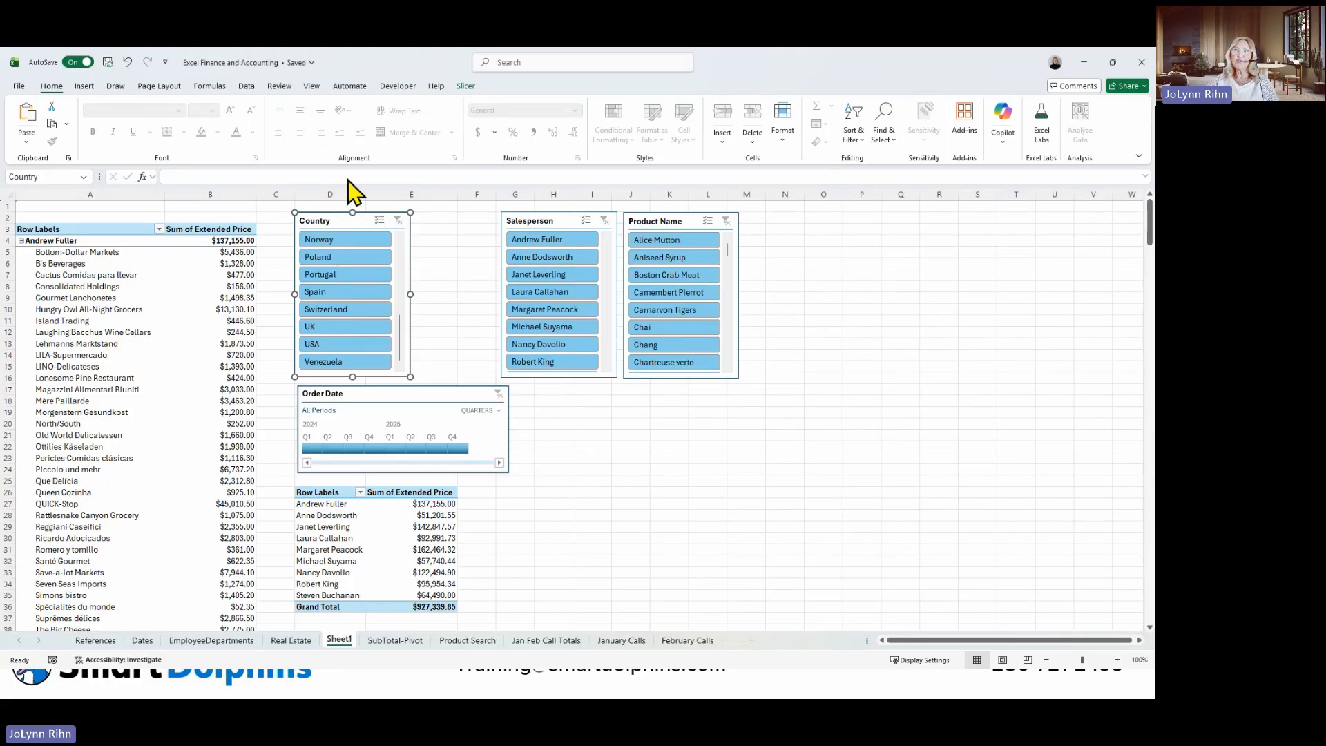
click(466, 87)
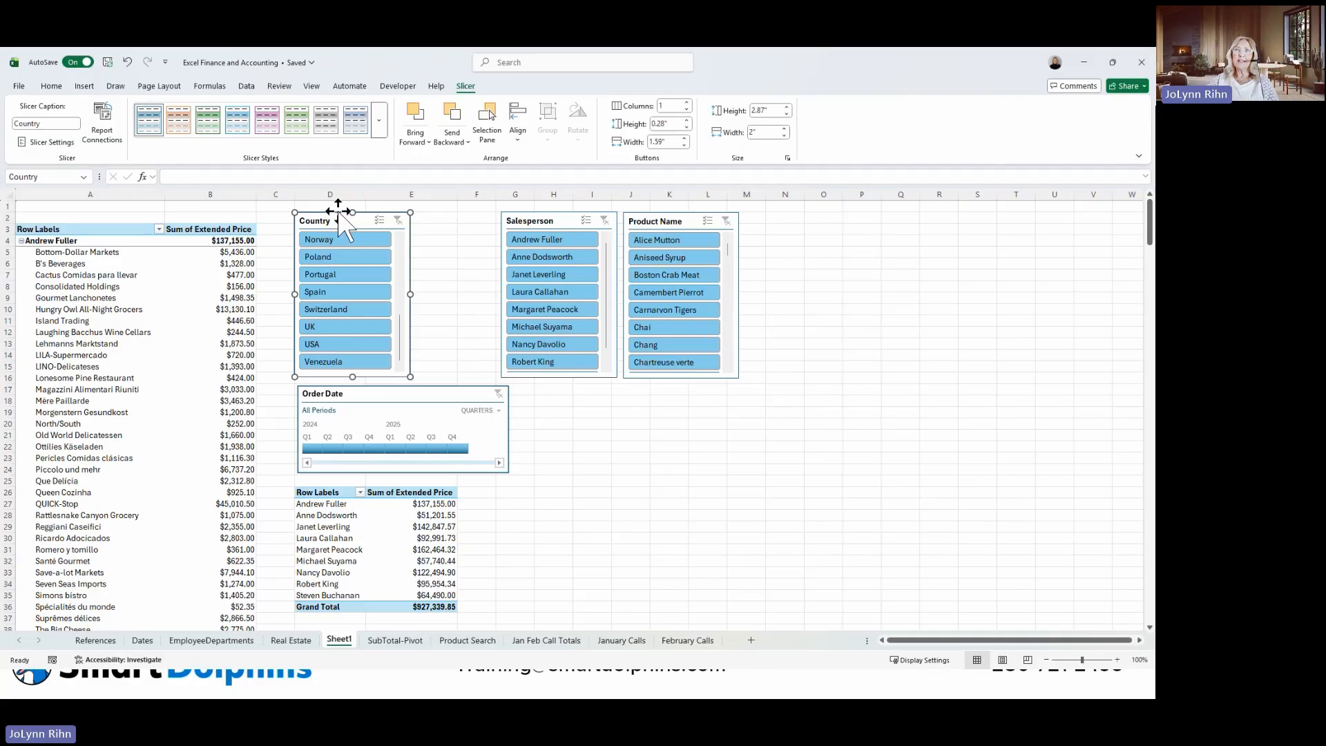
click(105, 134)
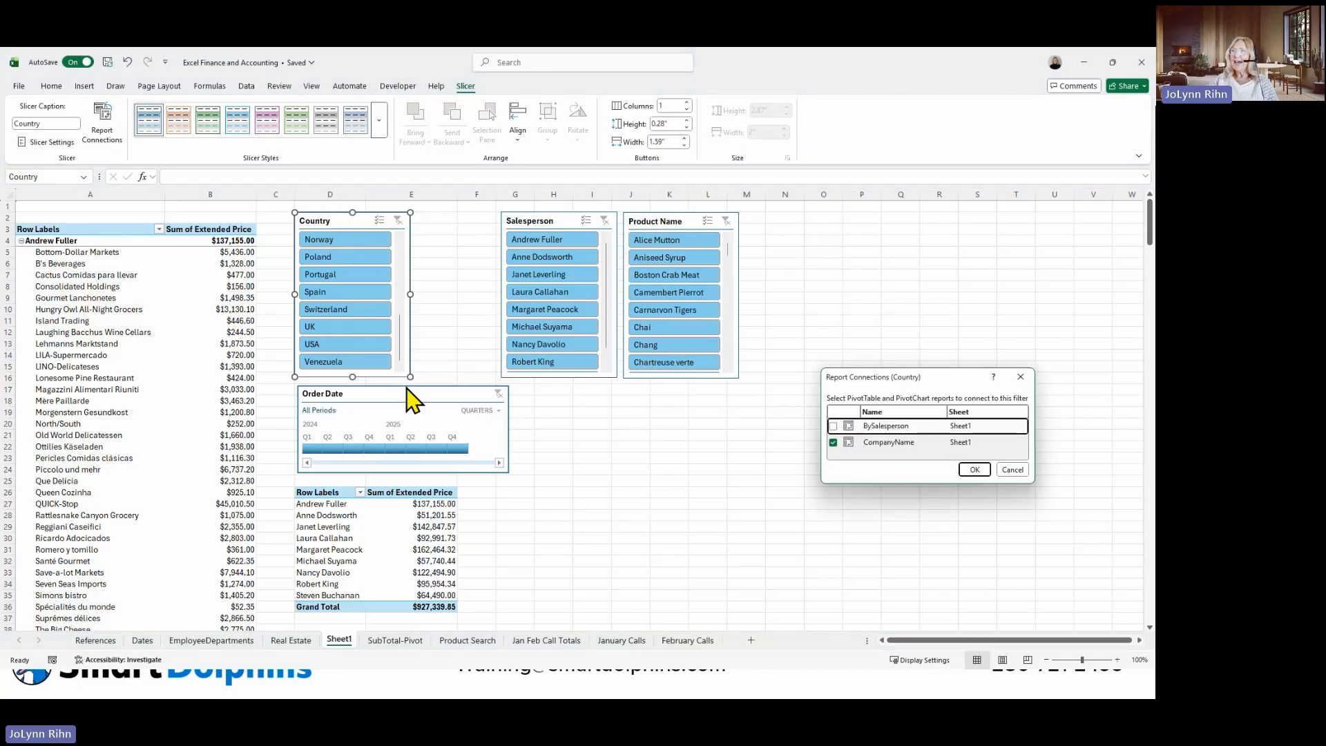
click(833, 426)
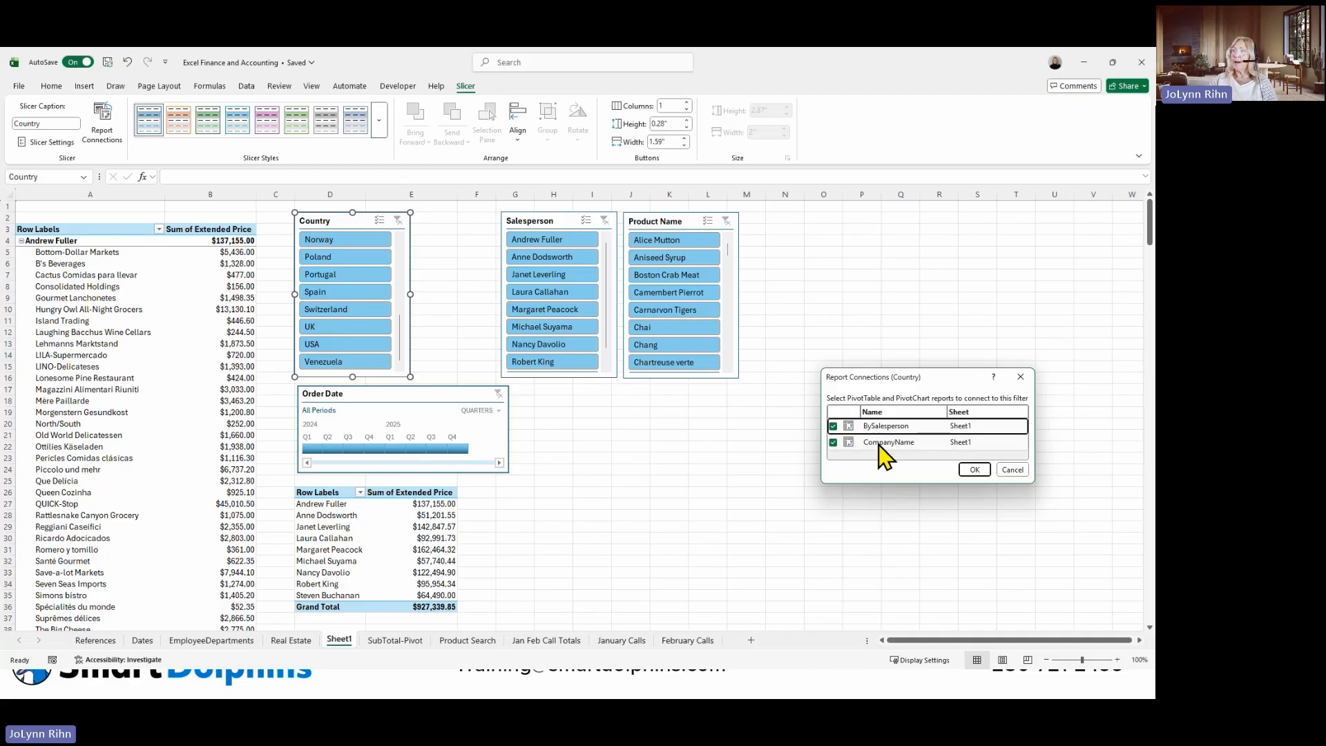
click(986, 472)
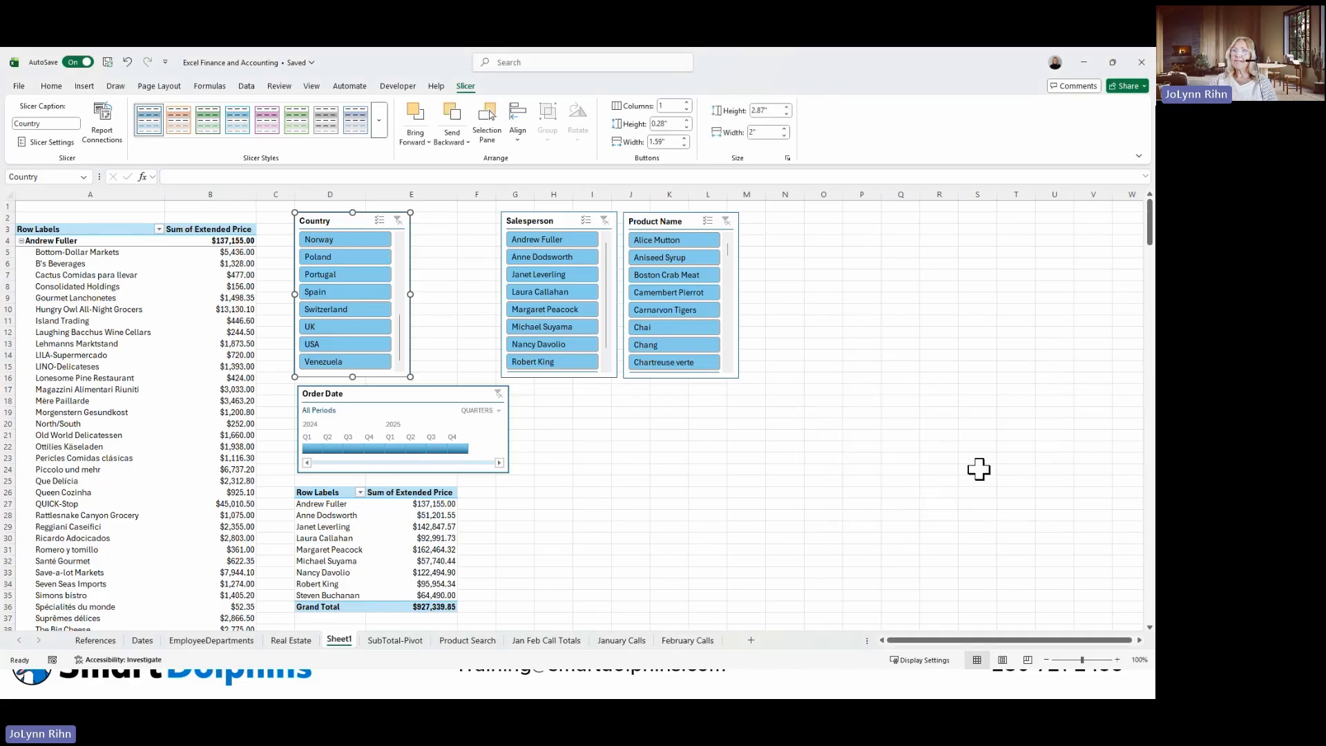
Connect the Order Date timeline to the BySalesperson PivotTable through its report connections.
click(444, 397)
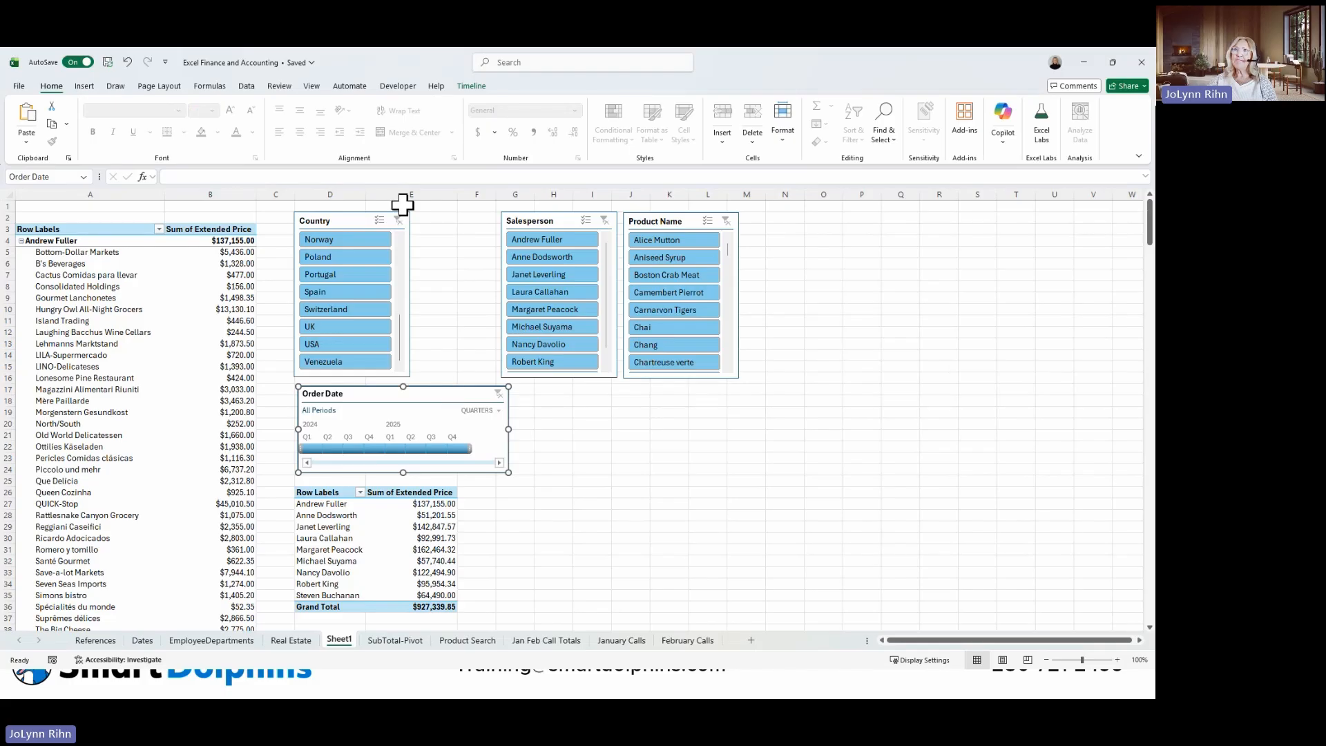
click(471, 87)
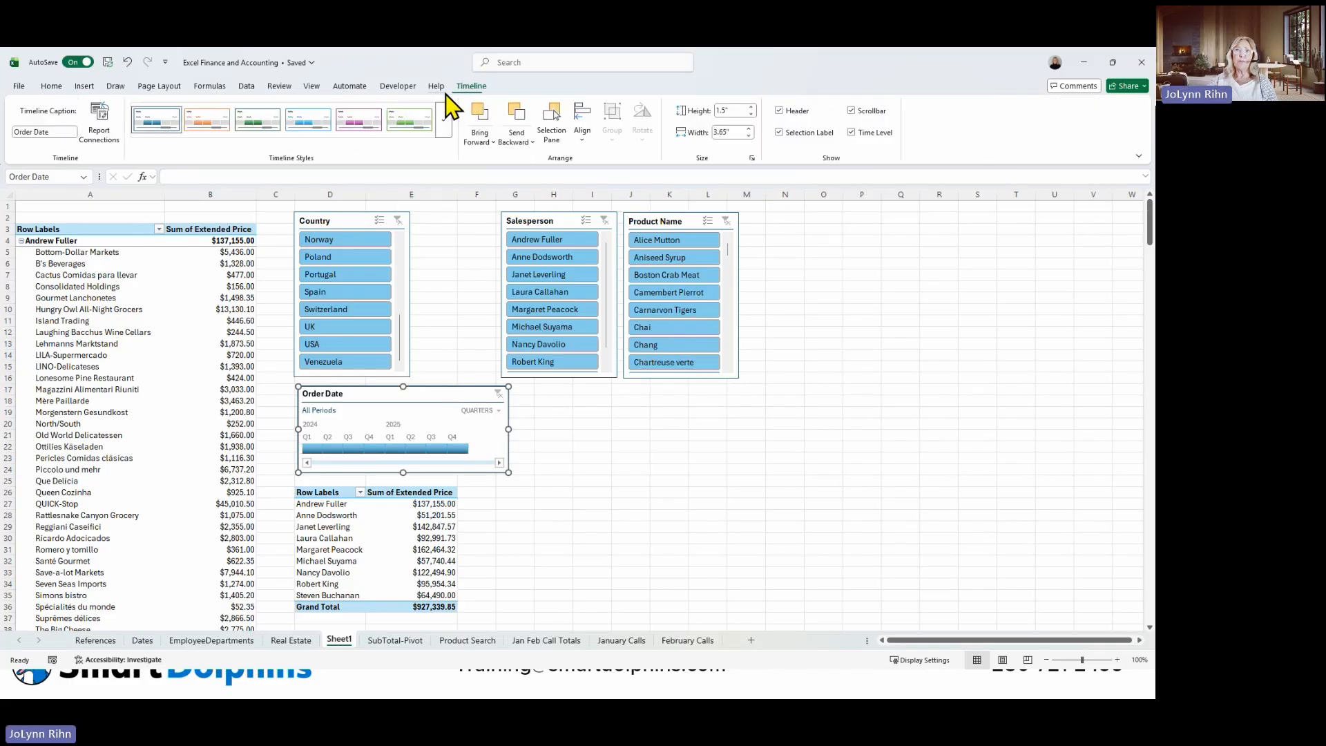
click(97, 132)
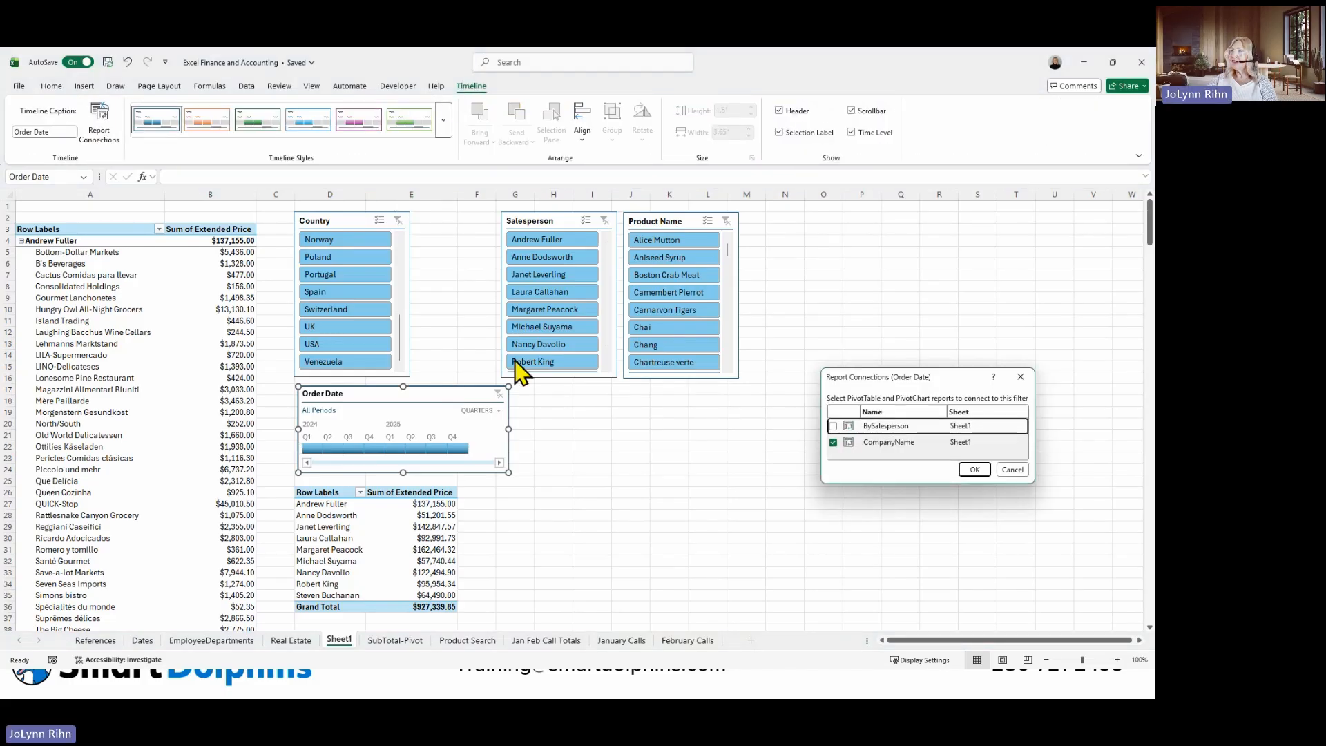
click(833, 426)
click(974, 469)
Connect the Salesperson slicer to the BySalesperson PivotTable in addition to CompanyName.
click(551, 220)
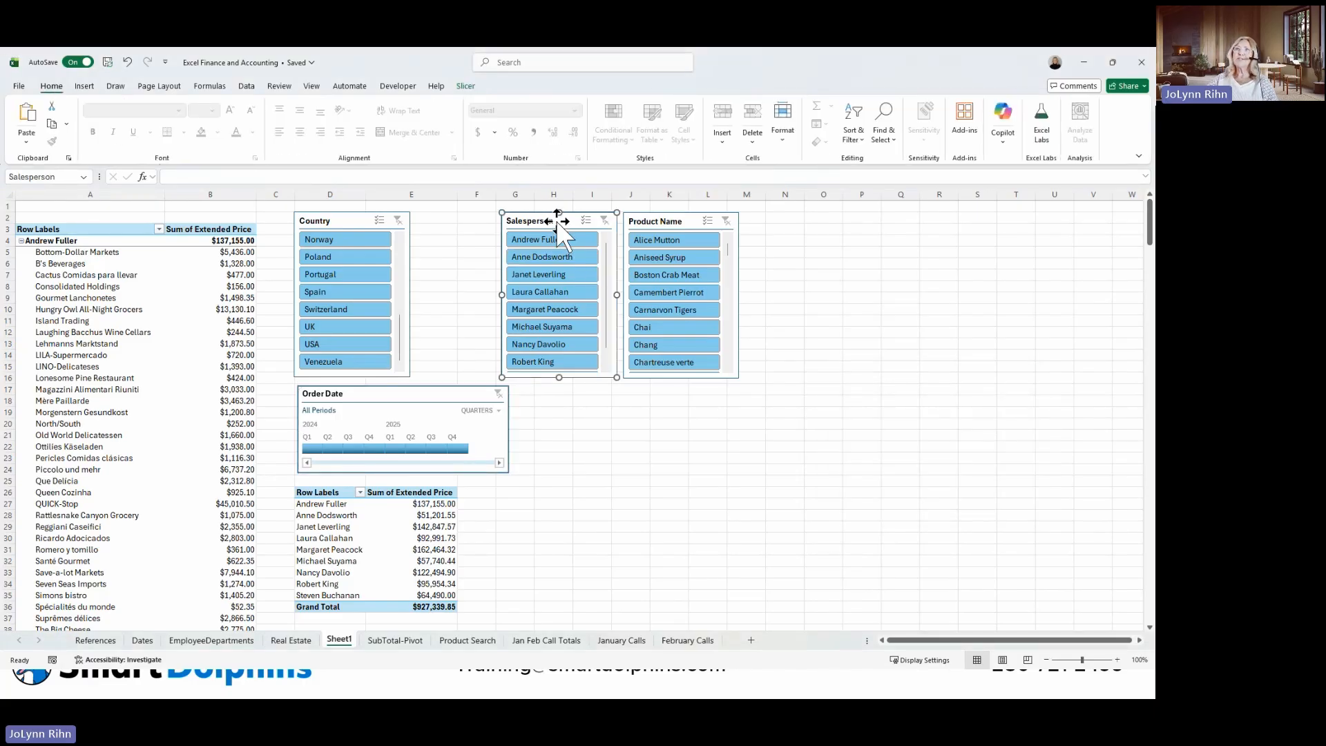
click(465, 86)
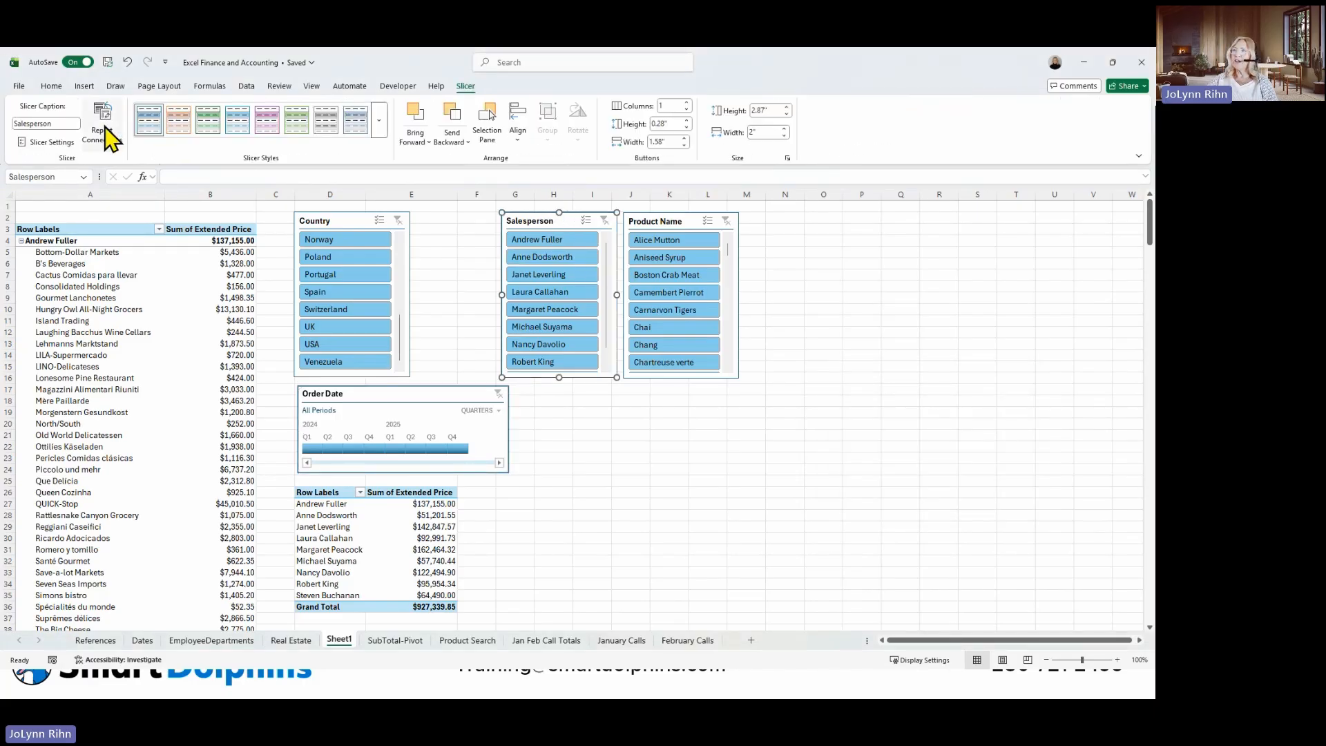
click(111, 138)
click(833, 442)
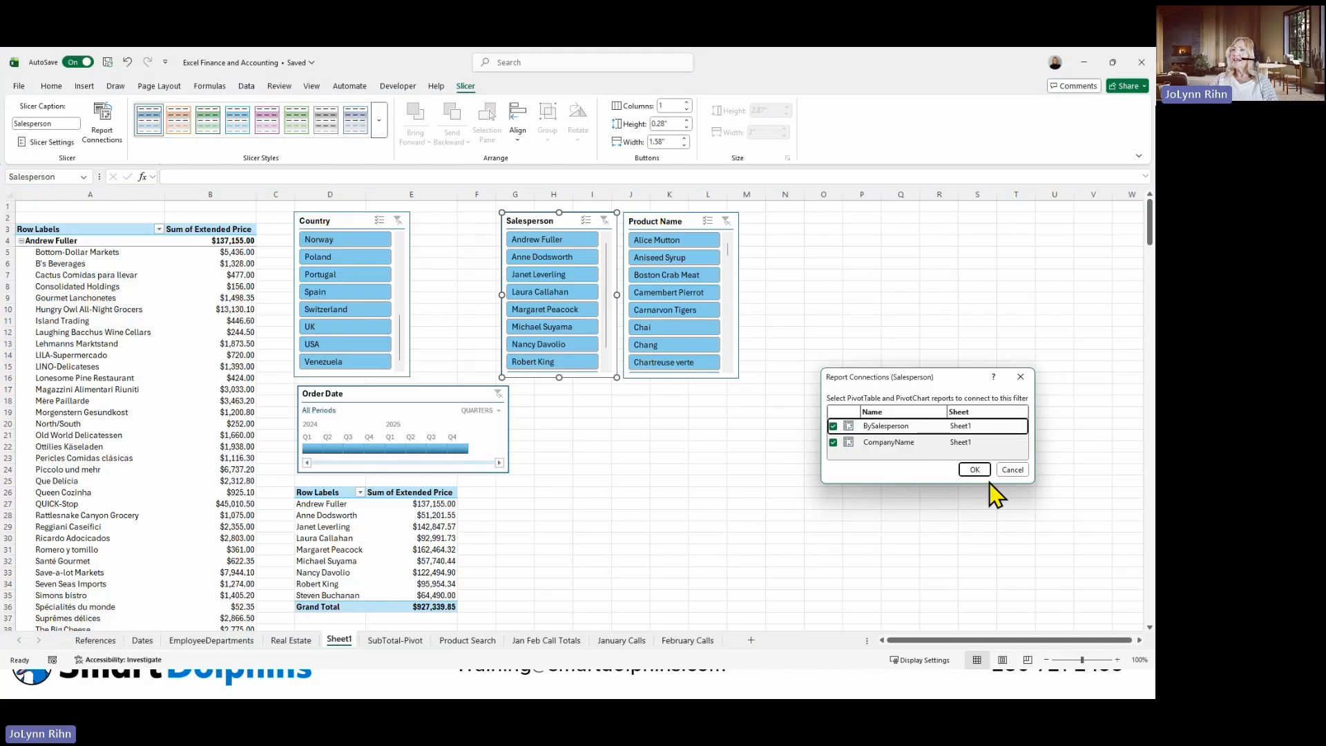
click(974, 470)
Connect the Product Name slicer to both the BySalesperson and CompanyName PivotTables.
click(649, 215)
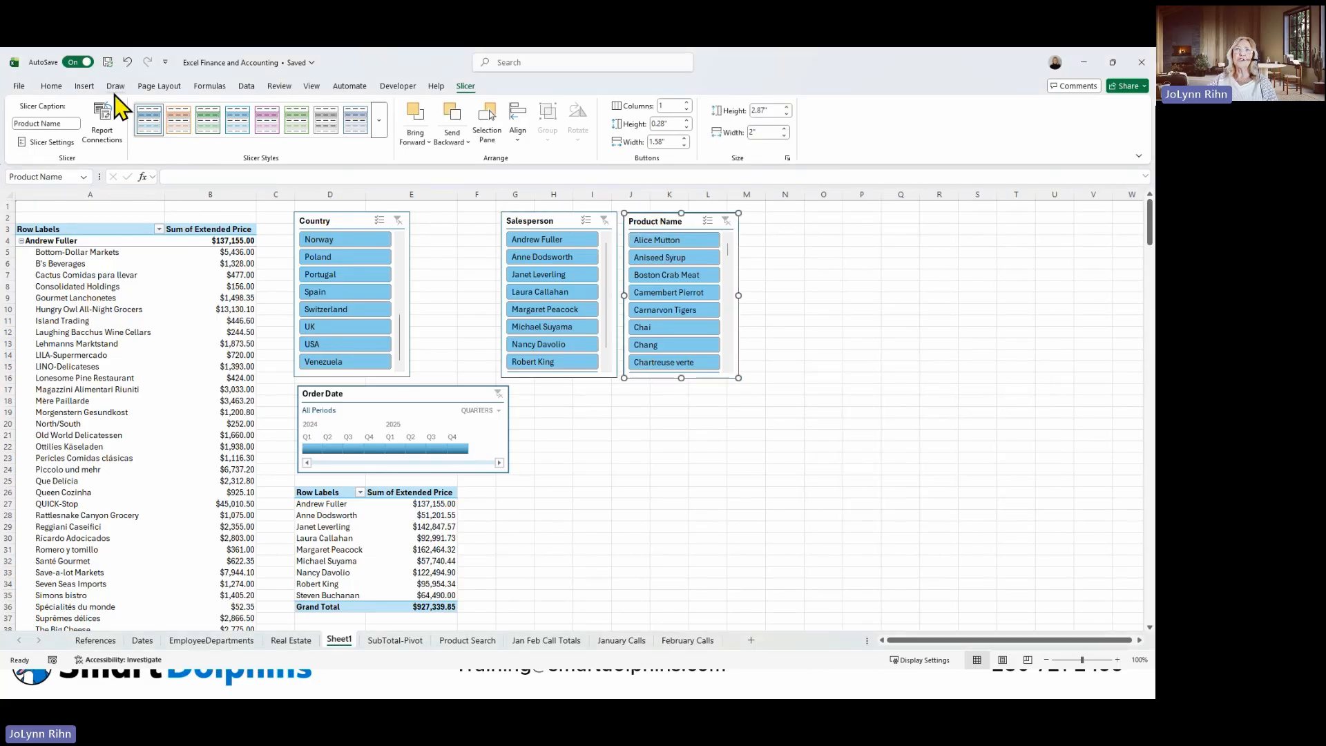
click(104, 123)
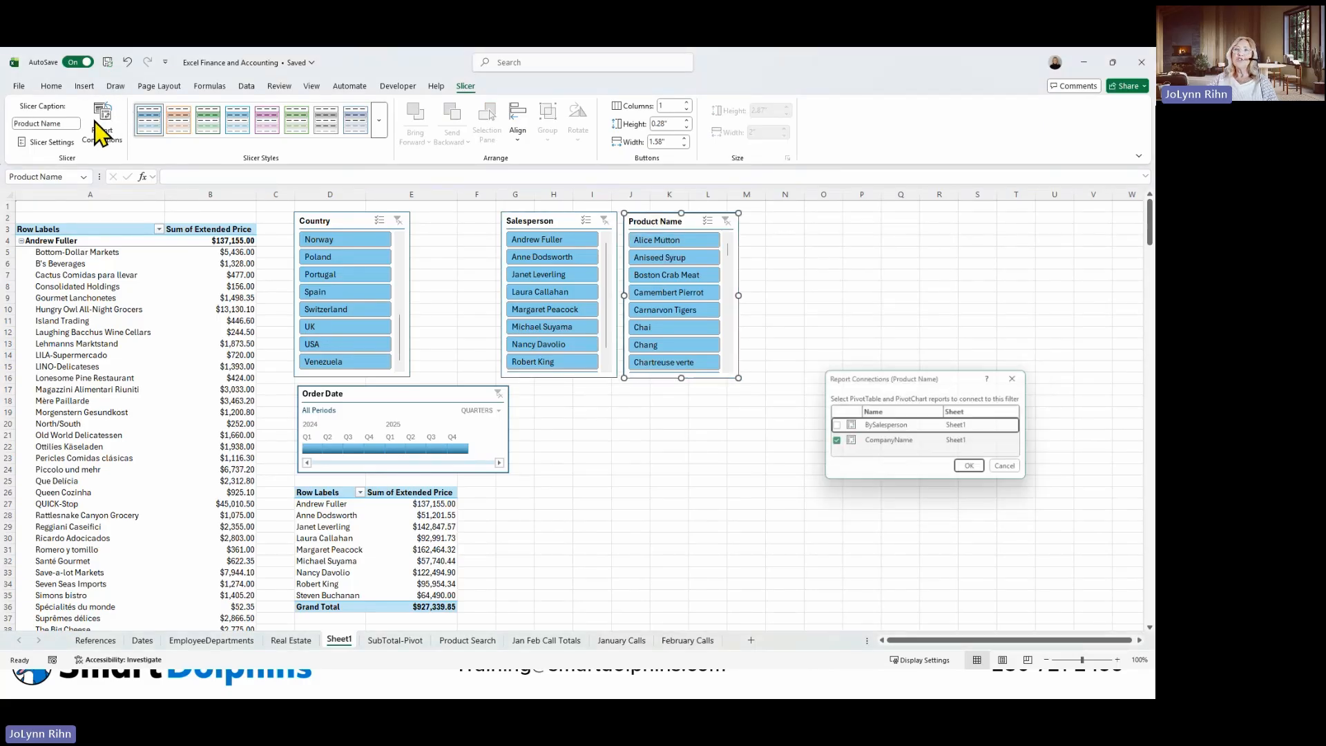
click(833, 426)
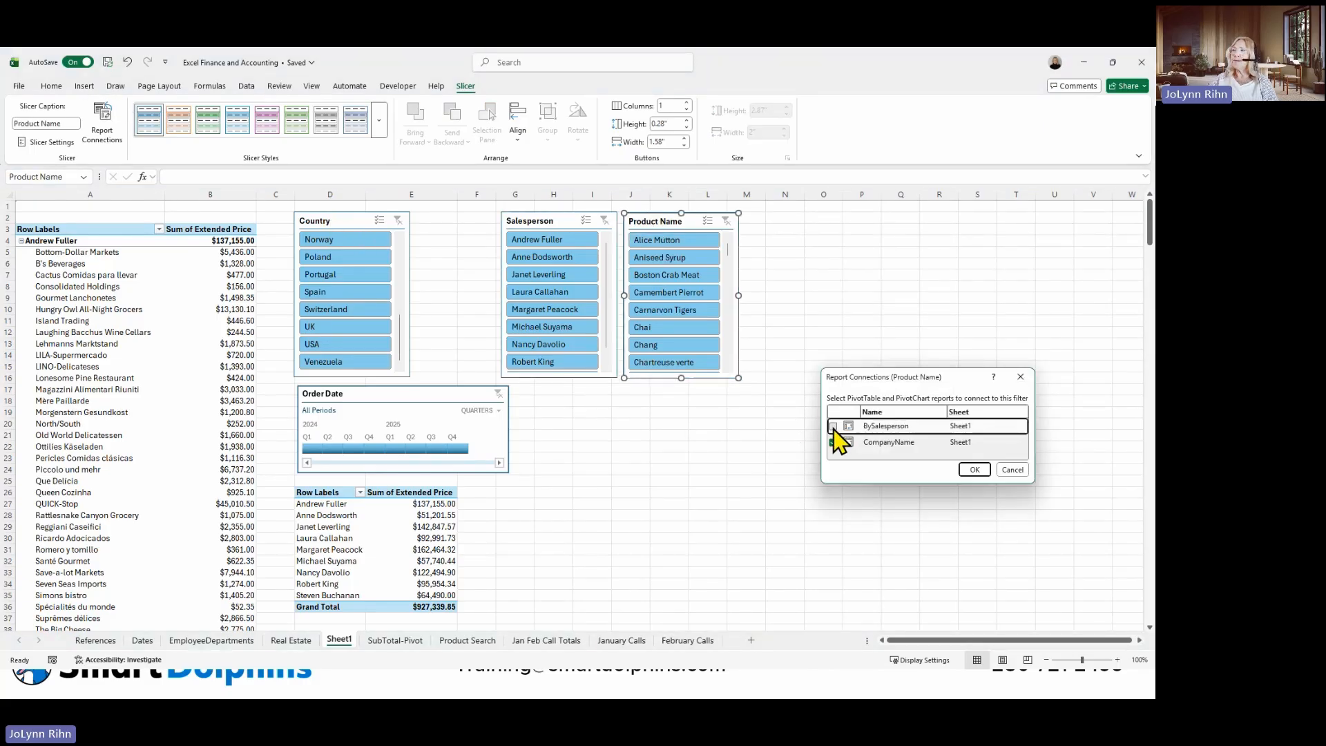
click(974, 470)
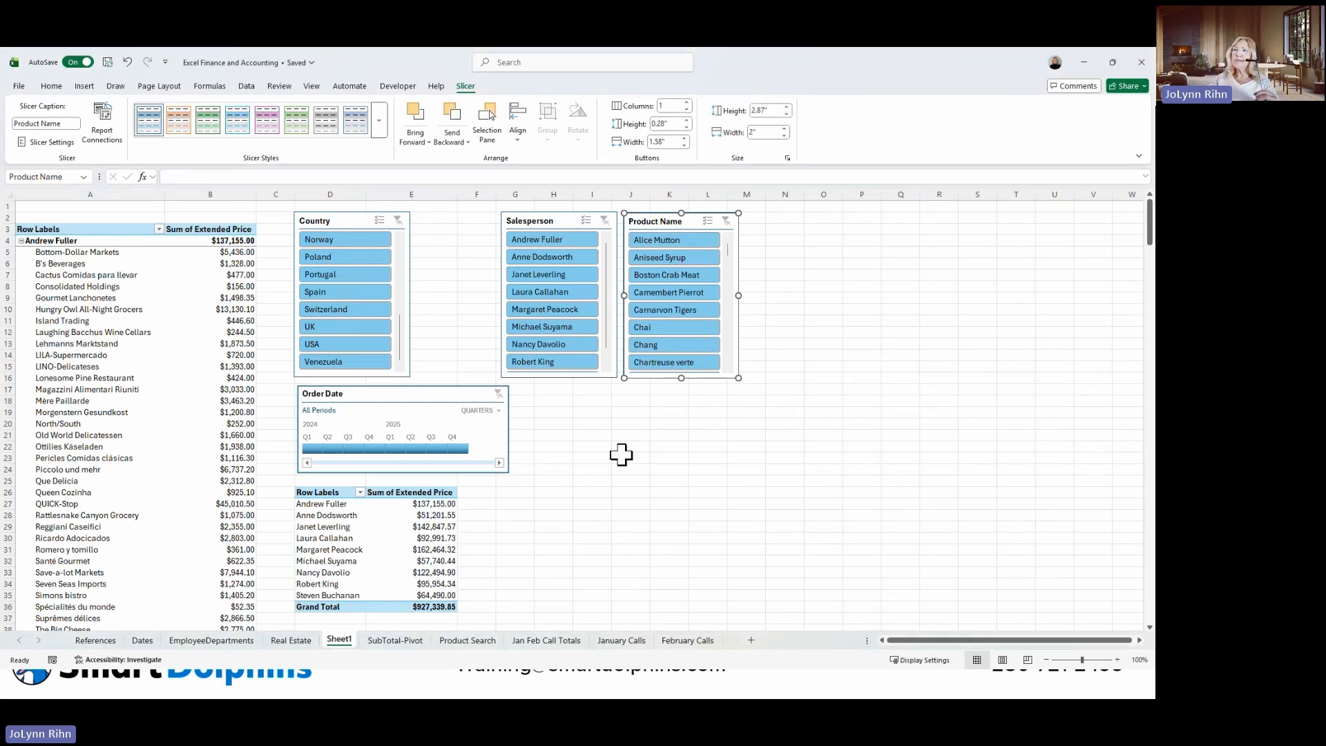
Move the Order Date timeline and Country slicer out of the way and relocate the BySalesperson PivotTable to start at cell D3.
drag(429, 388, 668, 488)
drag(331, 491, 367, 607)
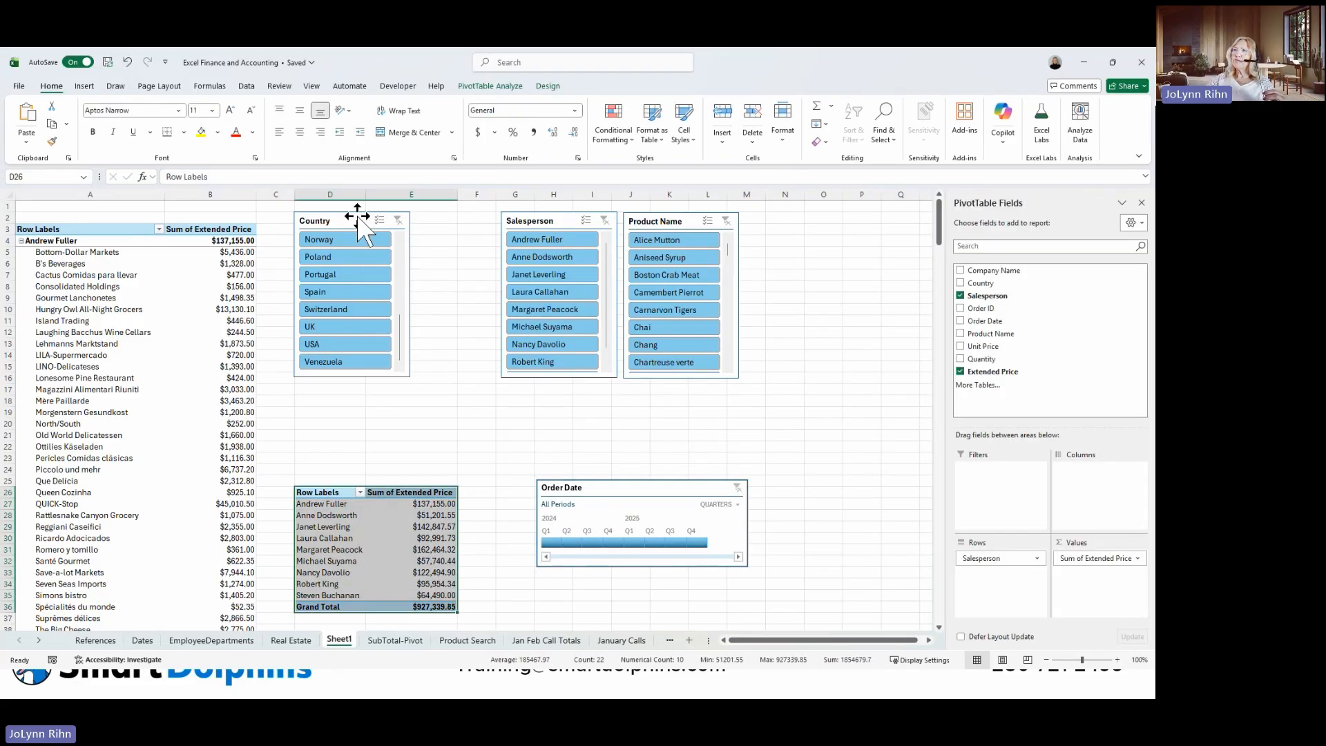
drag(357, 216, 781, 275)
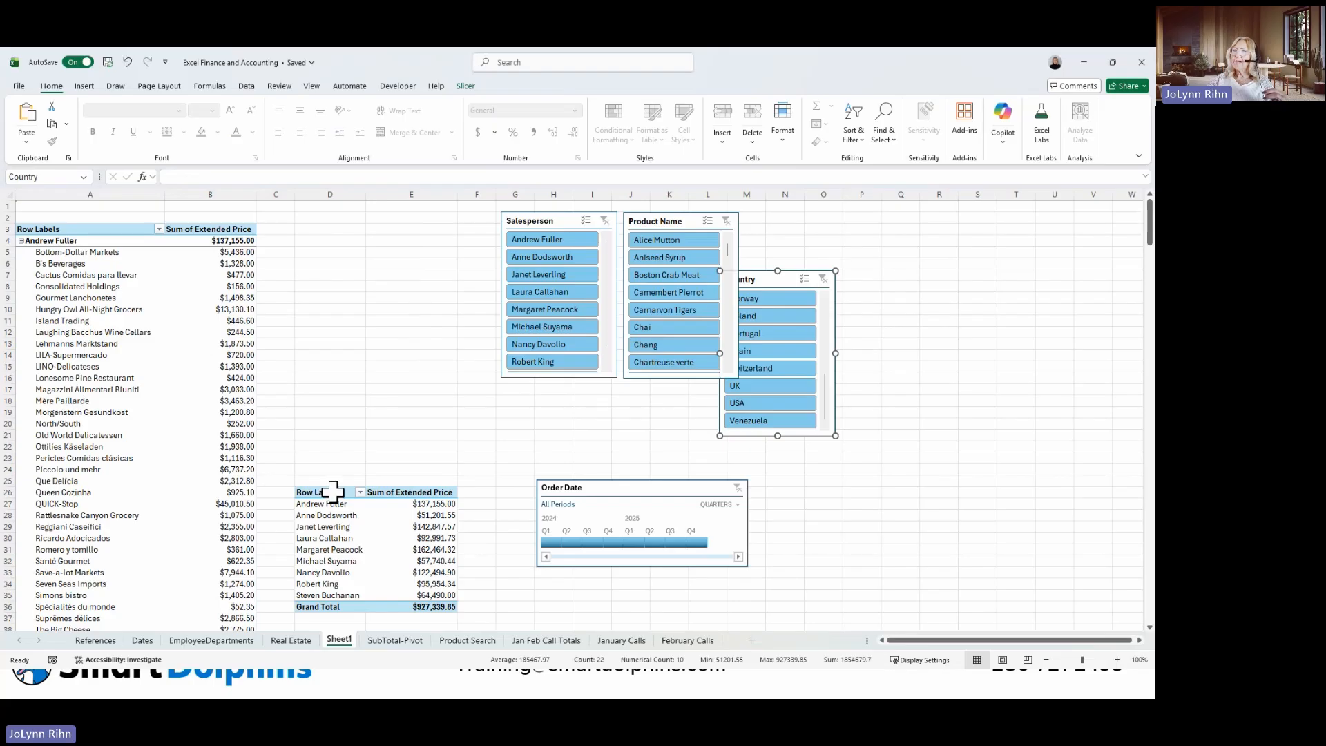
drag(333, 492, 385, 607)
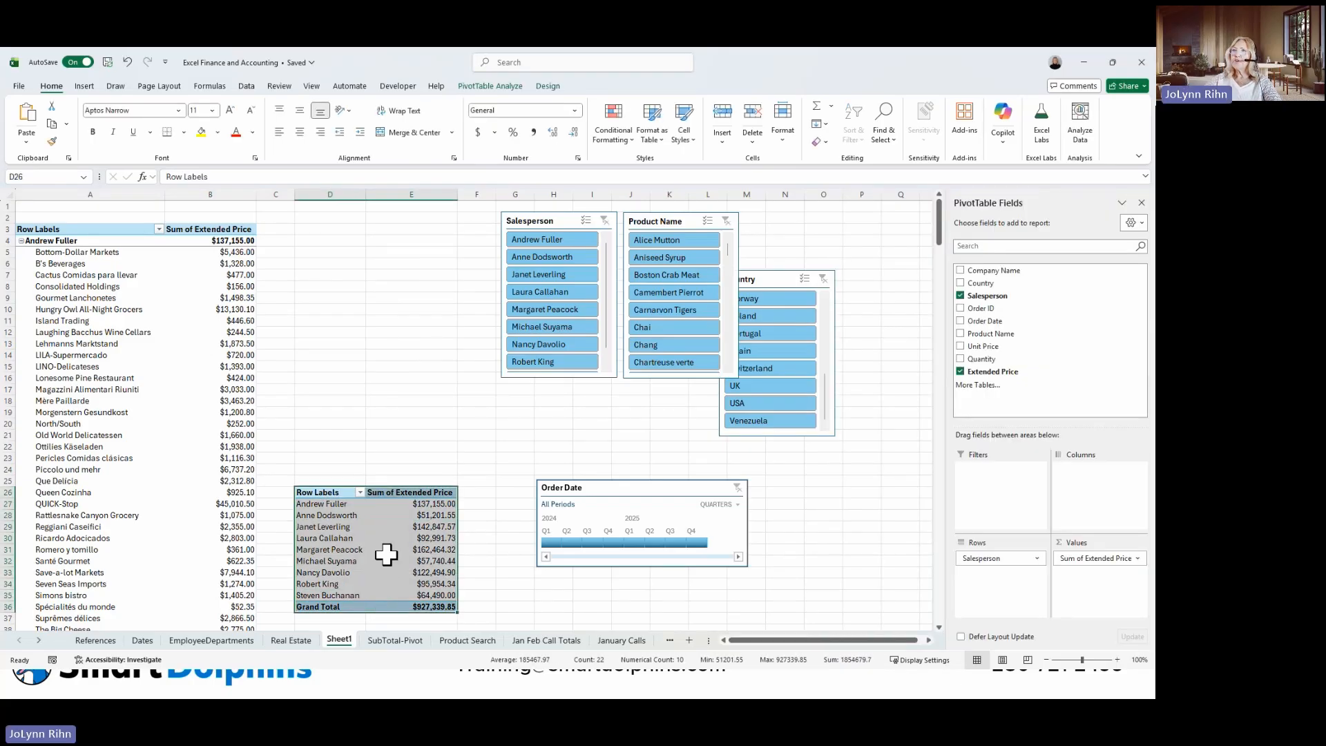
drag(386, 553, 418, 235)
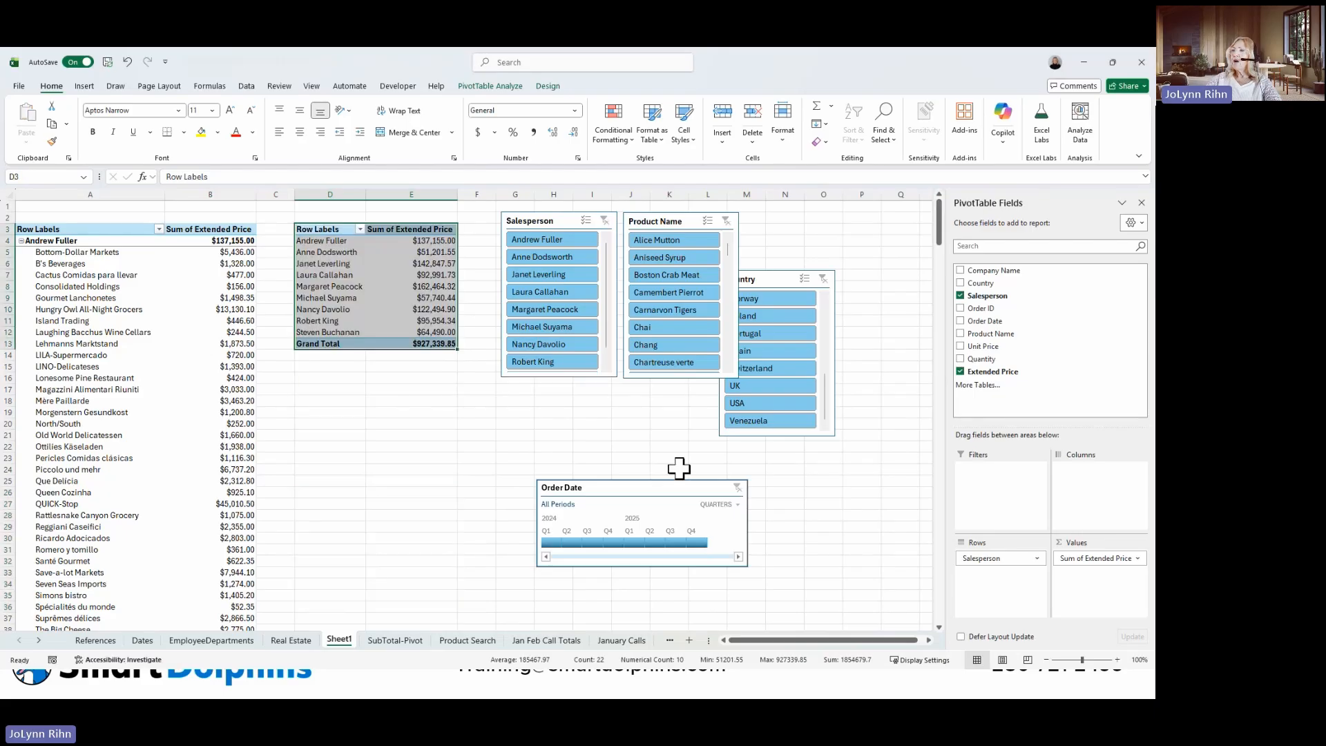
Line up a narrowed Country slicer, Salesperson and Product Name beside the BySalesperson PivotTable, with the Order Date timeline directly beneath it.
drag(649, 476, 436, 459)
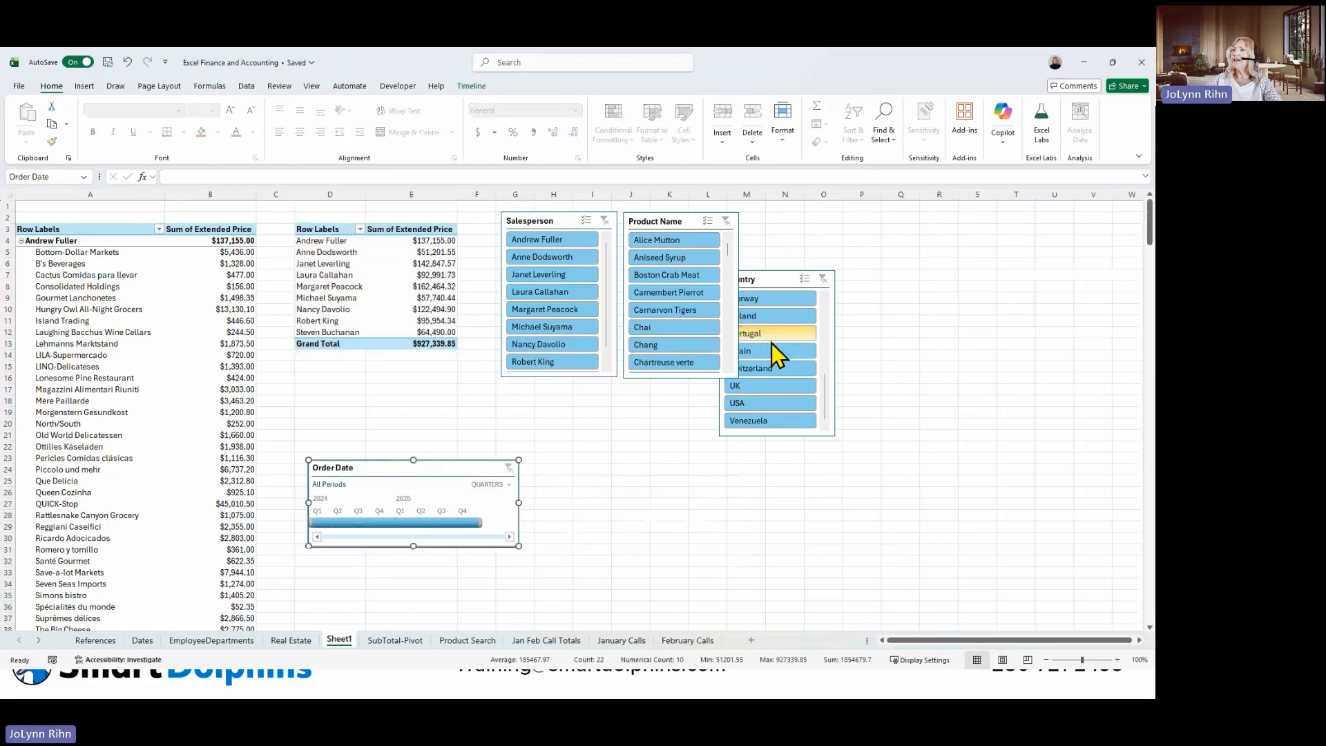
drag(563, 223, 737, 219)
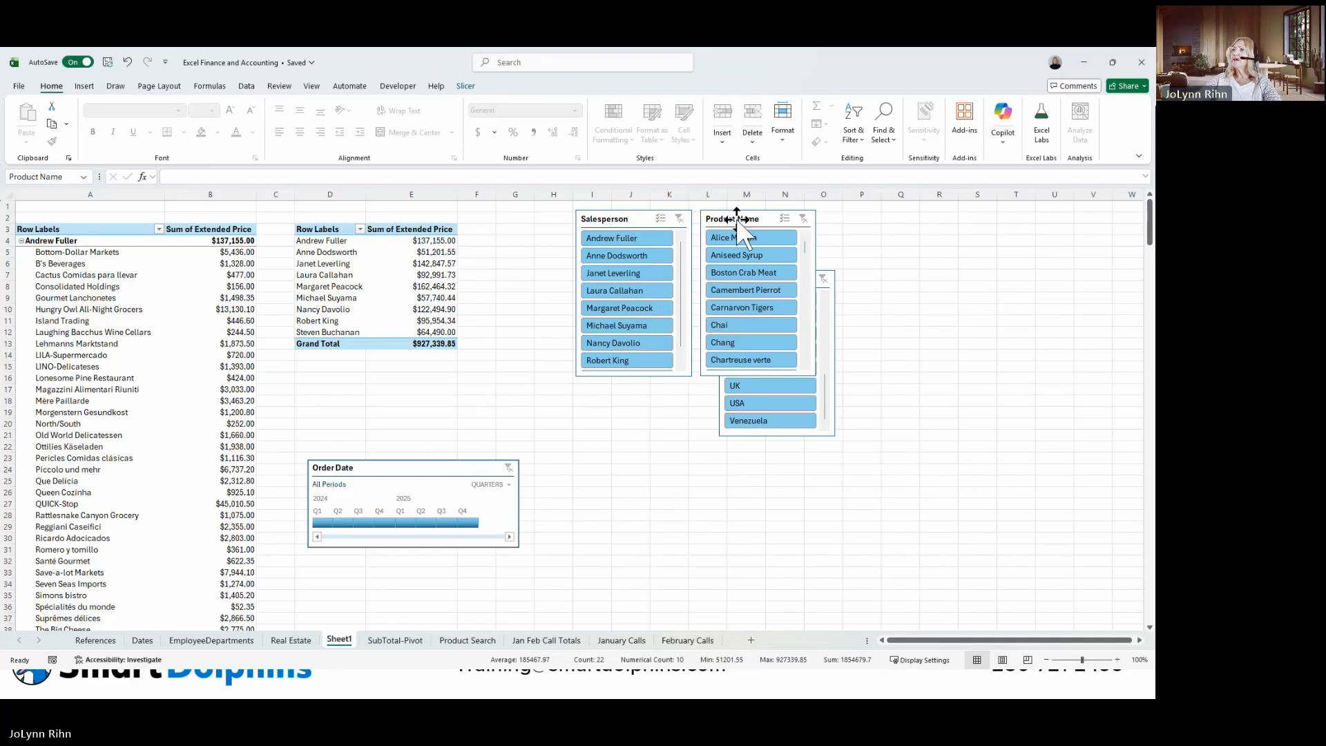
drag(835, 408, 582, 337)
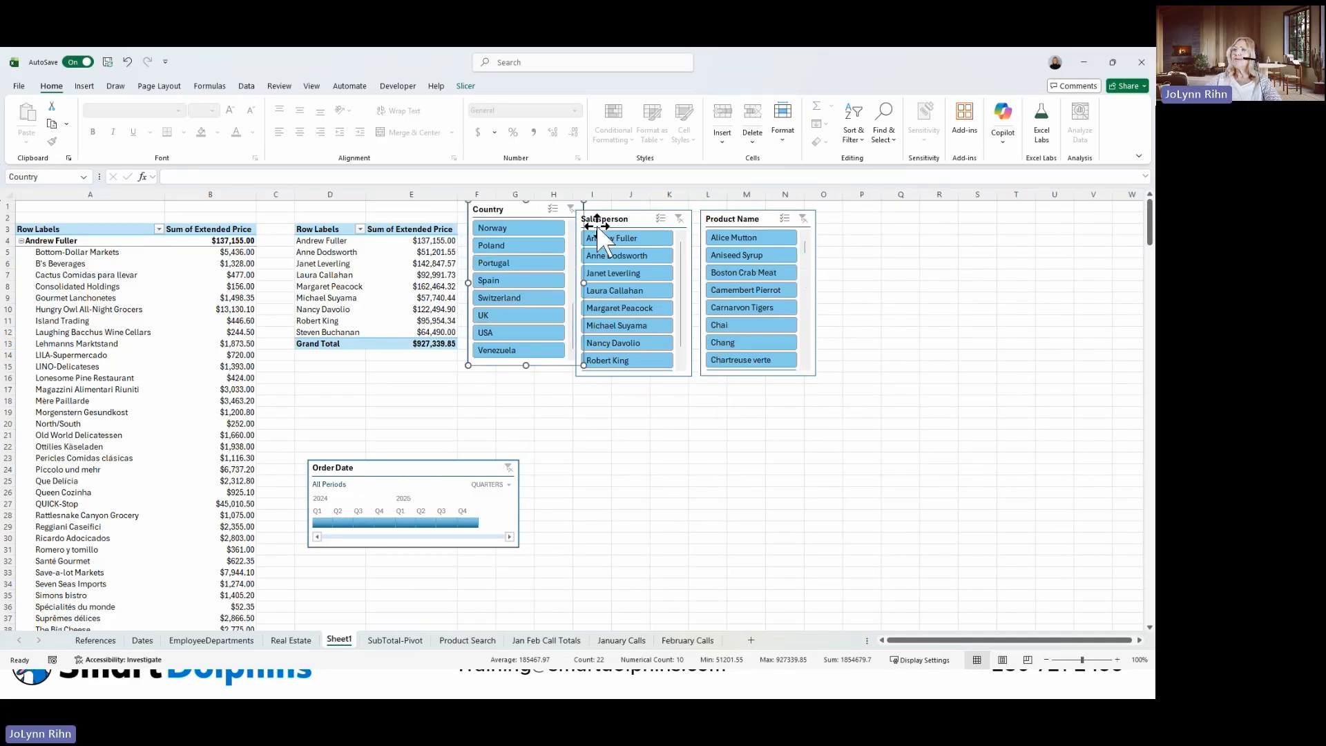
drag(584, 283, 546, 283)
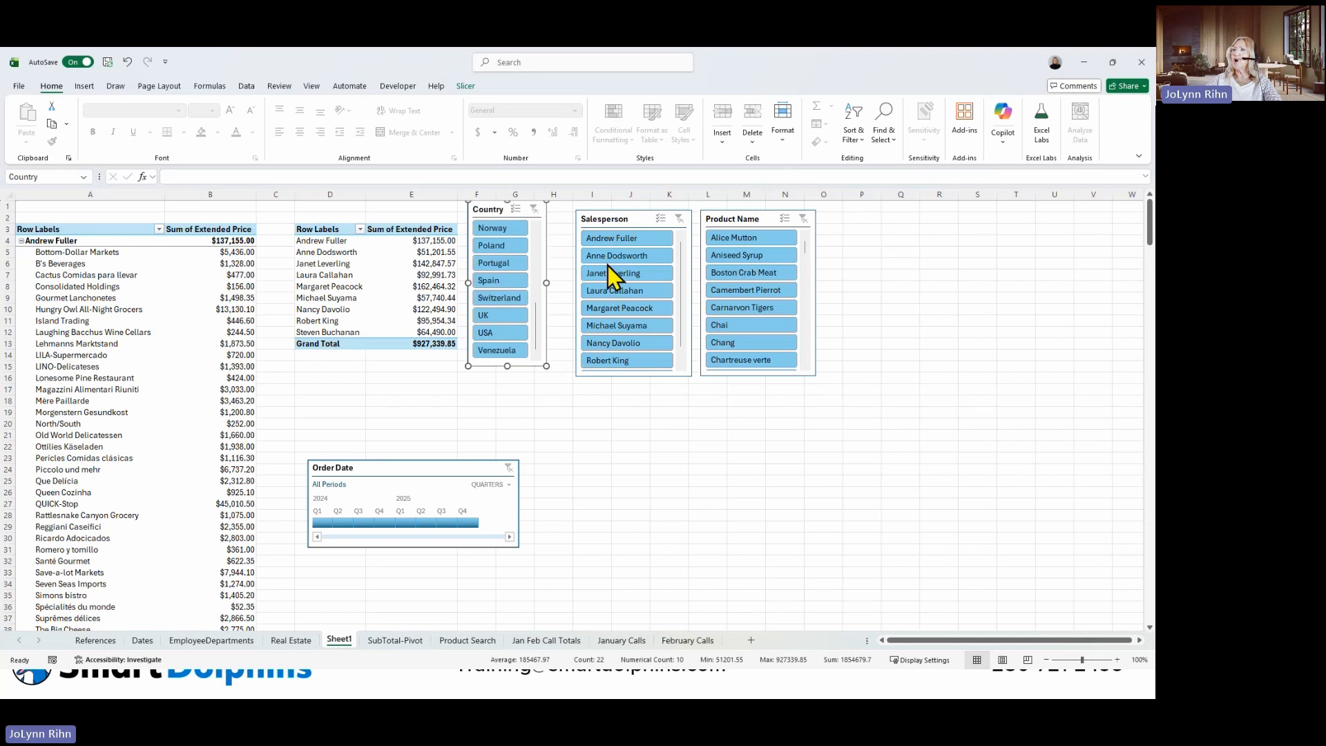
drag(641, 215, 625, 207)
drag(728, 213, 704, 205)
drag(429, 472, 437, 385)
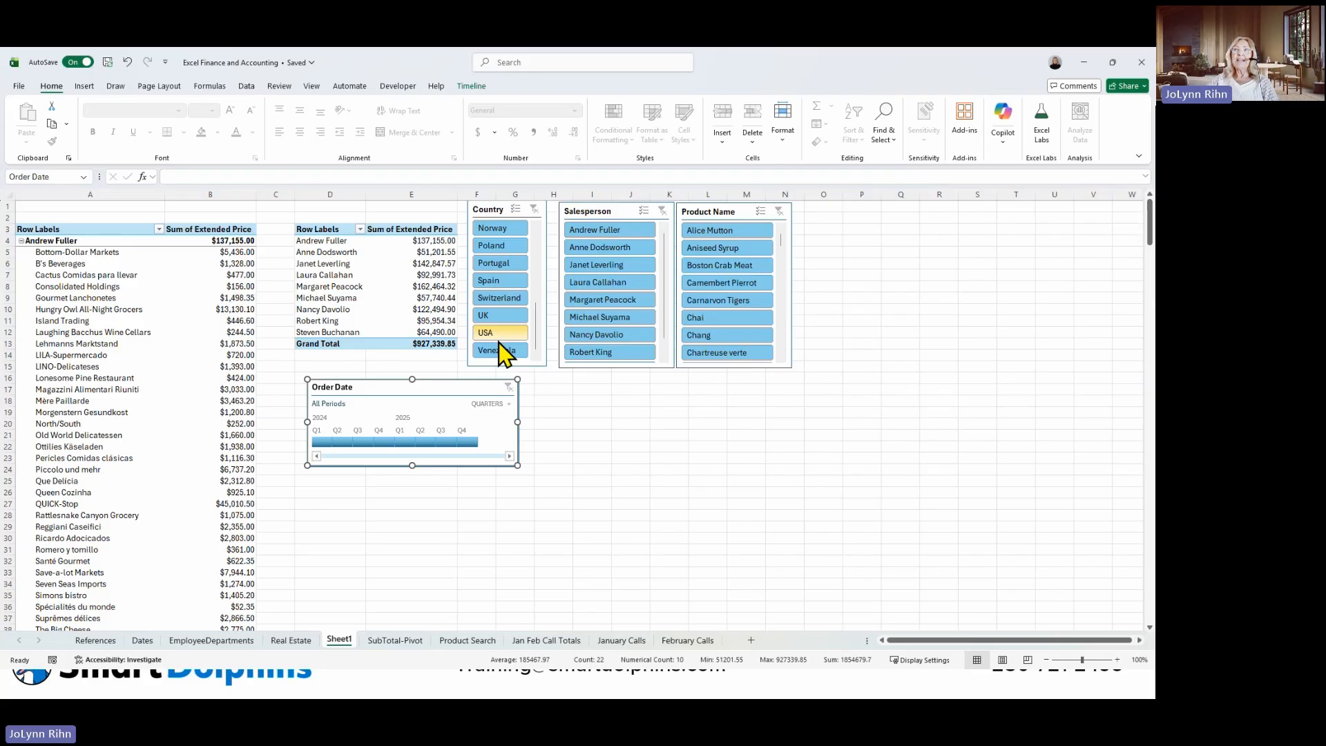
Filter both PivotTables to Canada with the Country slicer and to Q1 2024 with the Order Date timeline.
drag(536, 335, 547, 234)
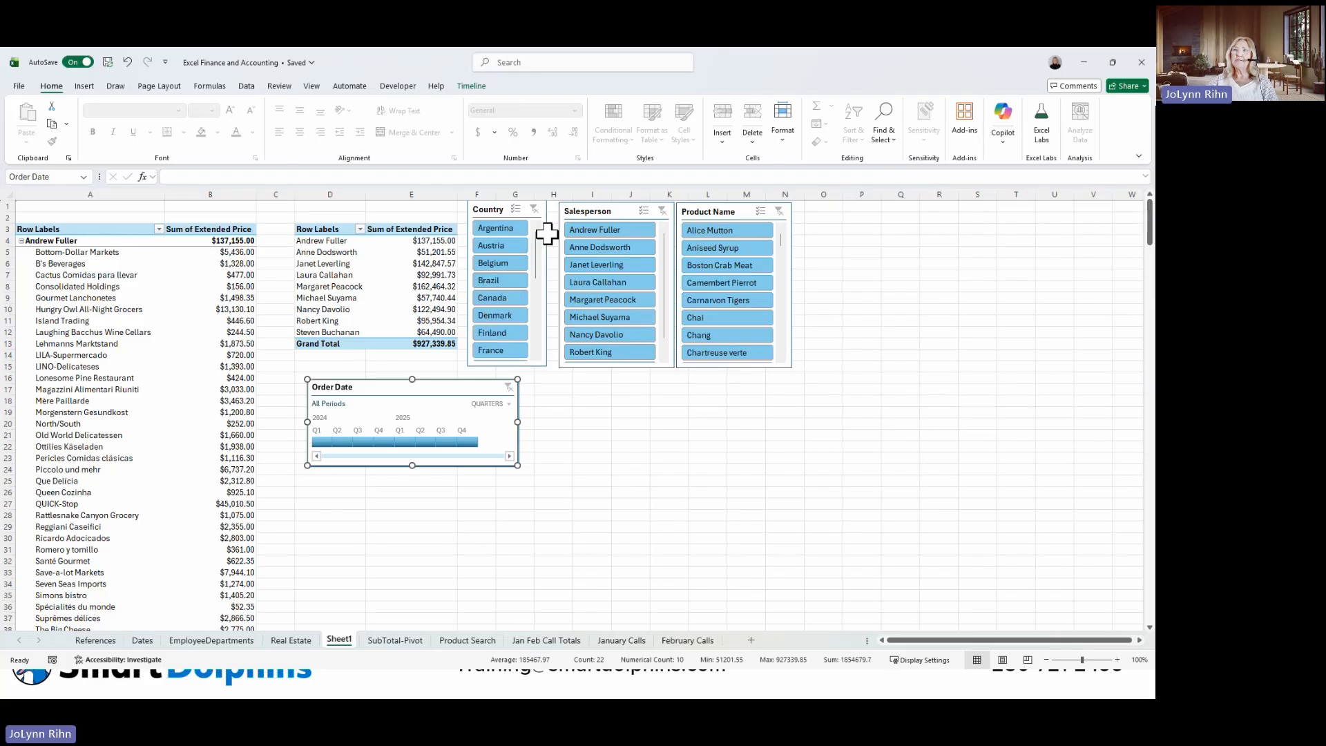
click(483, 297)
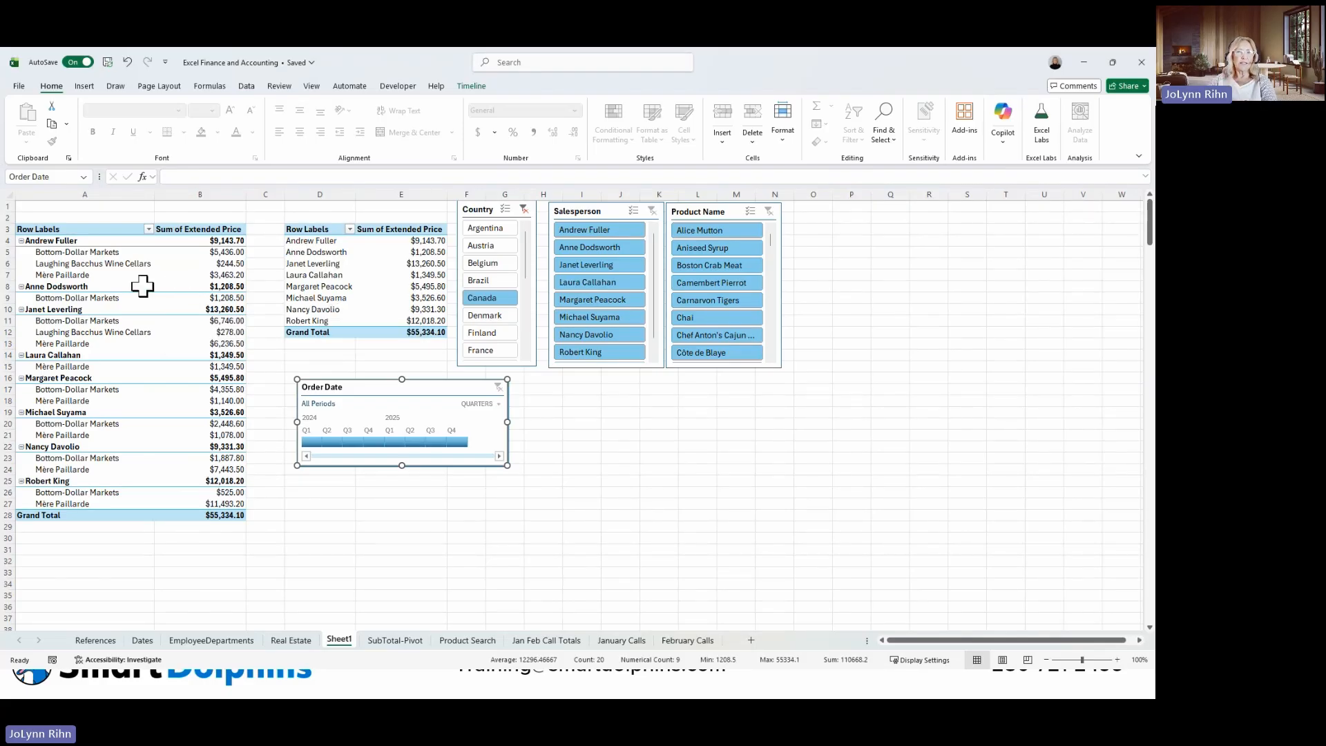
click(327, 259)
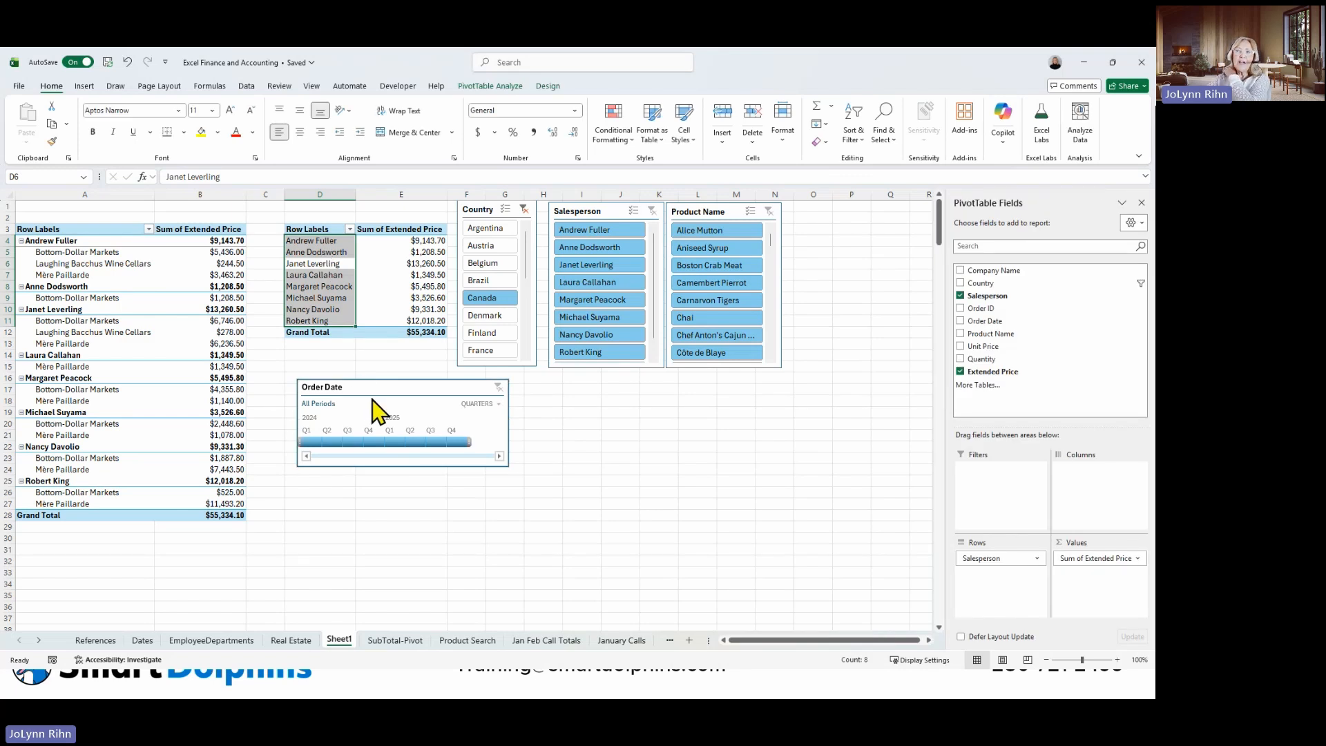
click(373, 427)
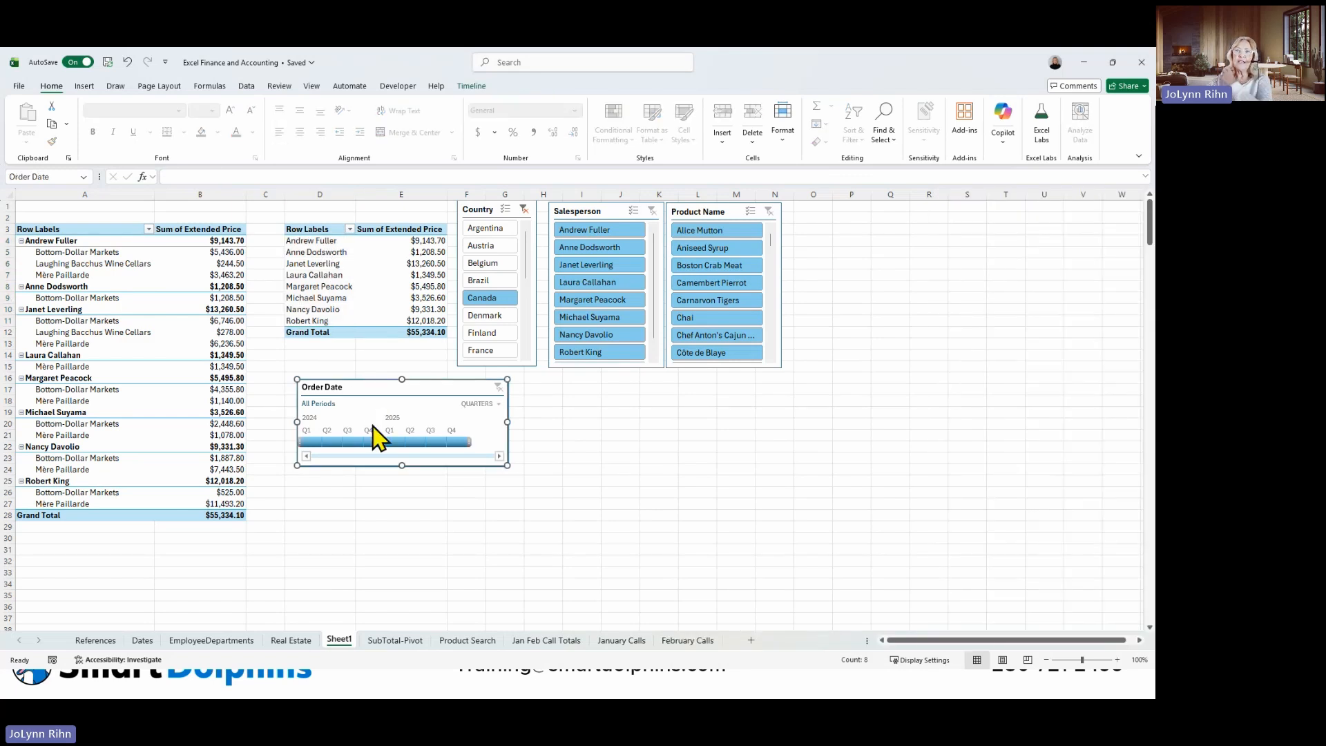
click(312, 444)
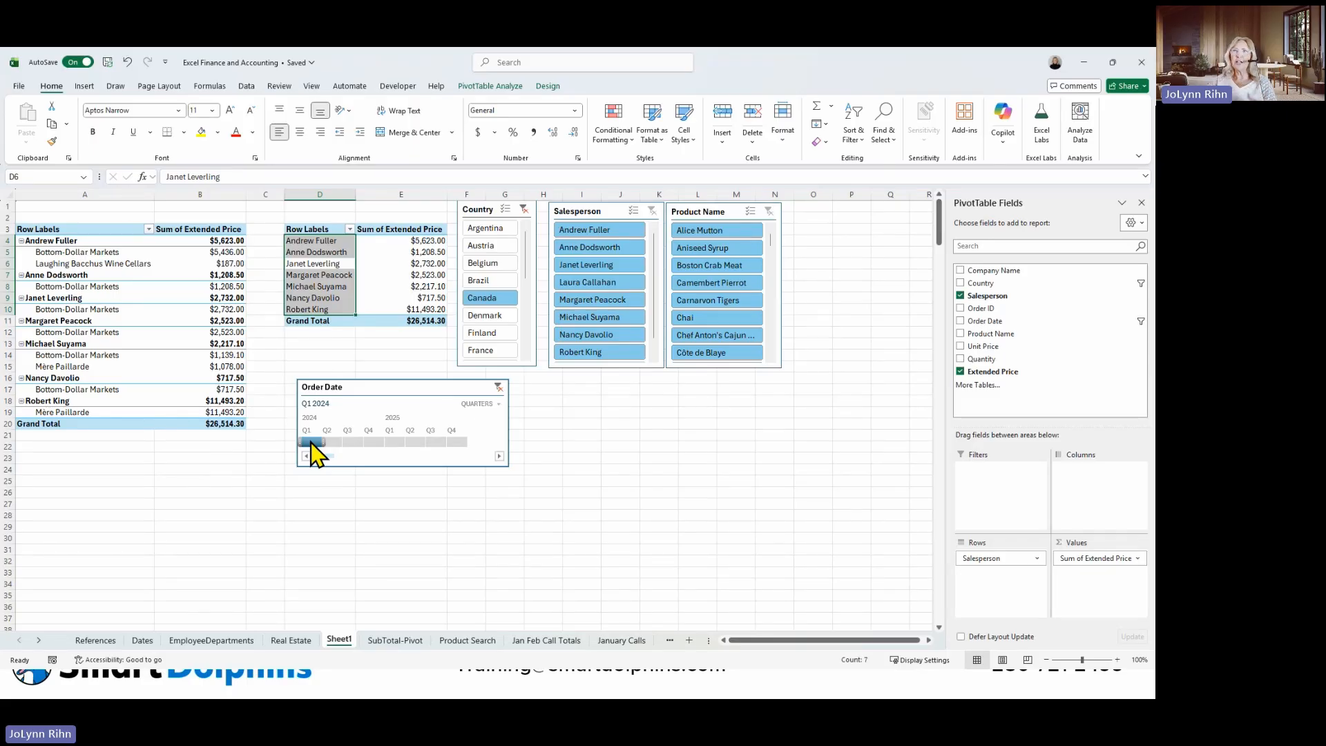
Enter the title "ABC Company Accounting Infomration" in cell A1 and format it with yellow fill and font size 16.
click(105, 207)
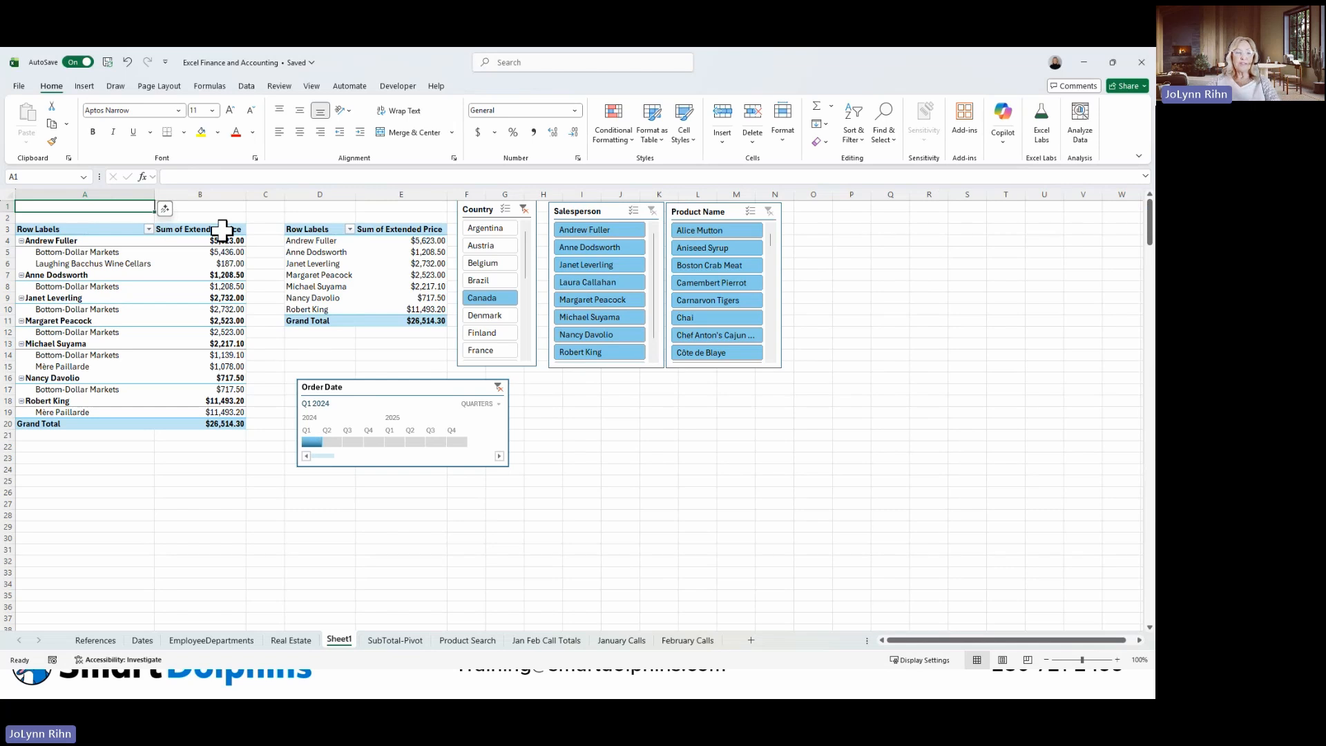
text(A)
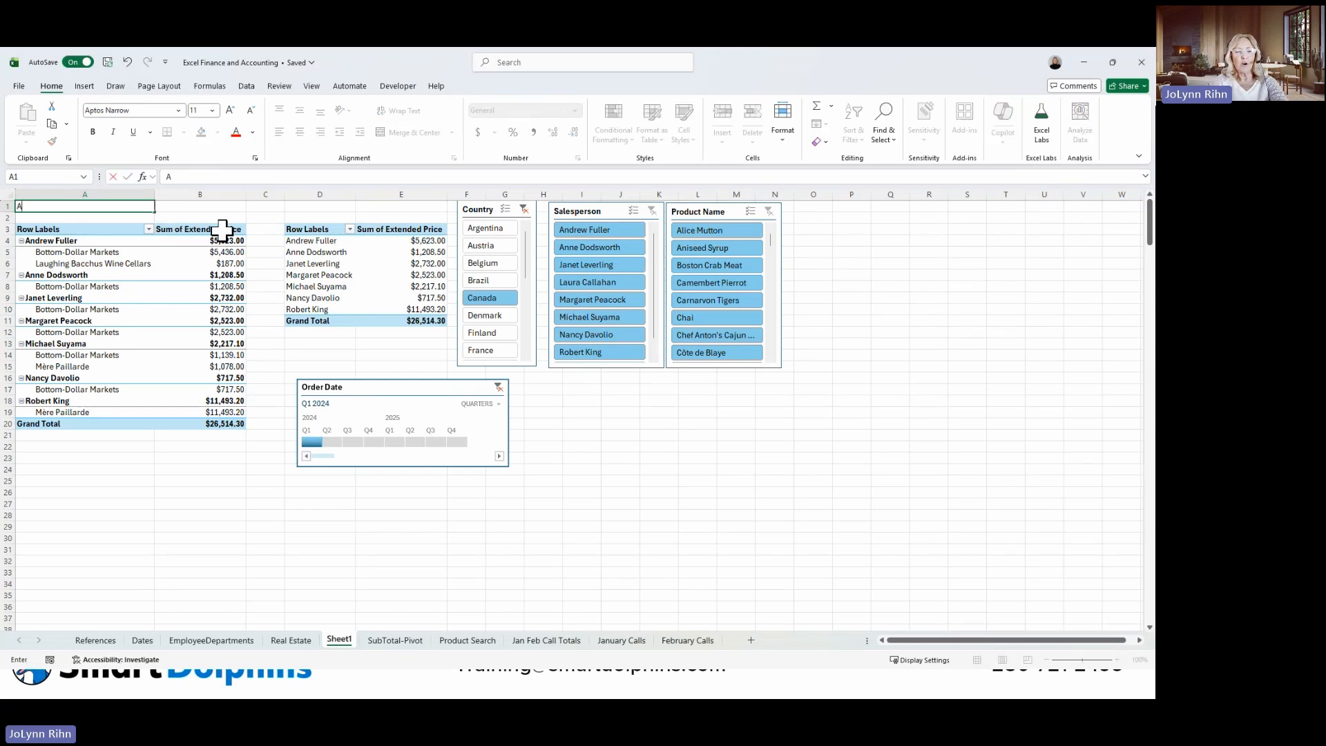
text(BC Com)
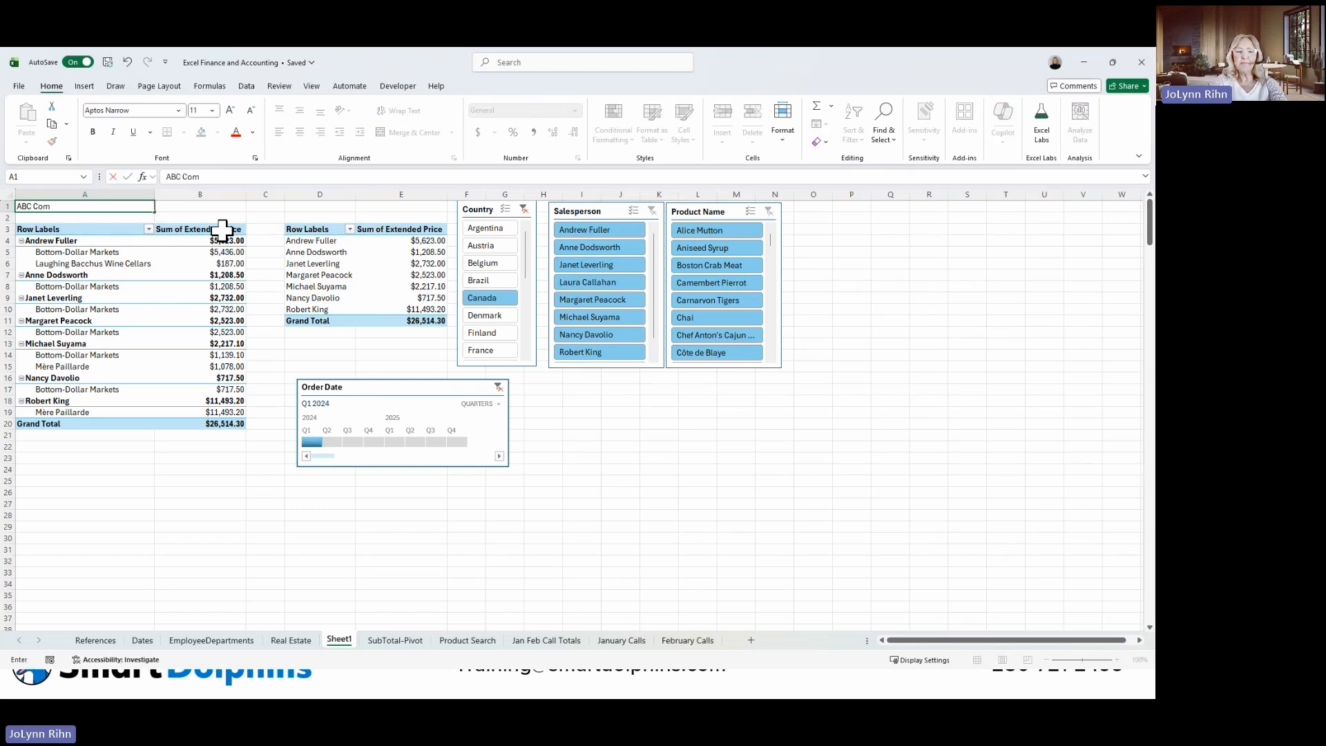
text(pany)
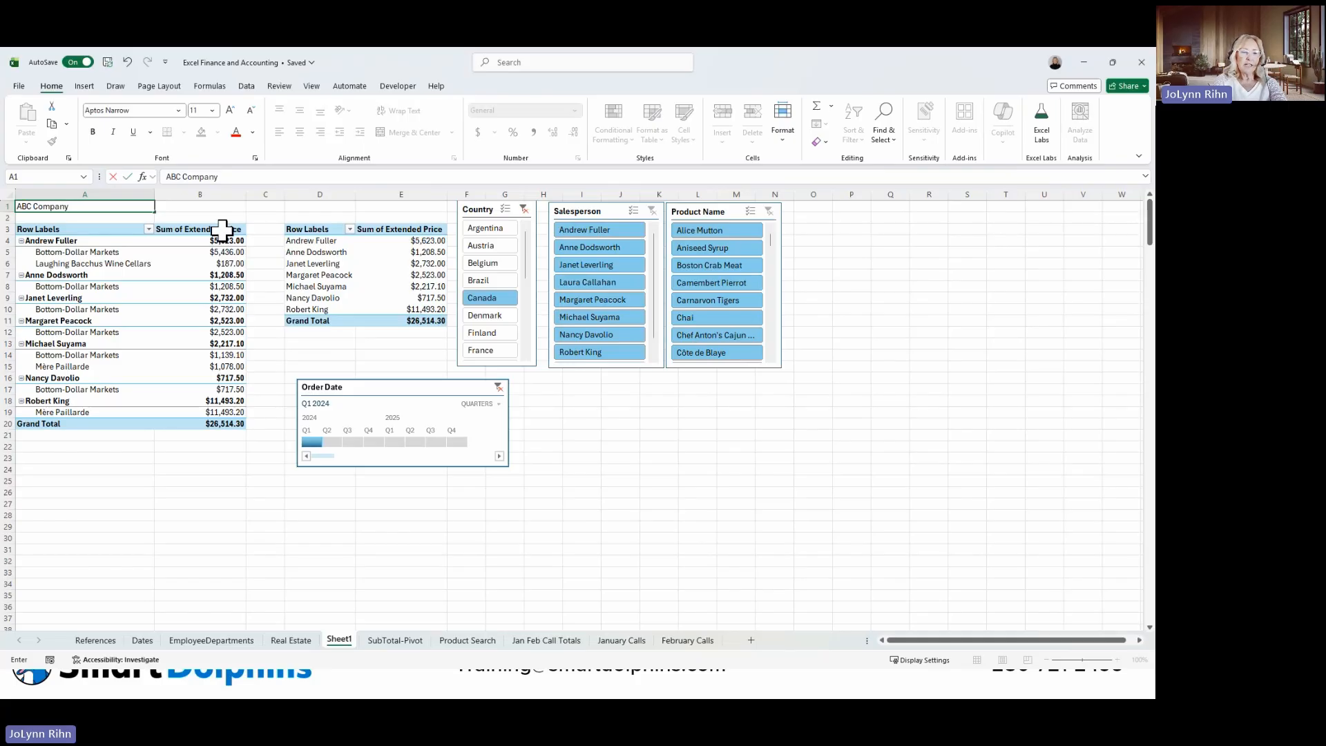
text( Accounting)
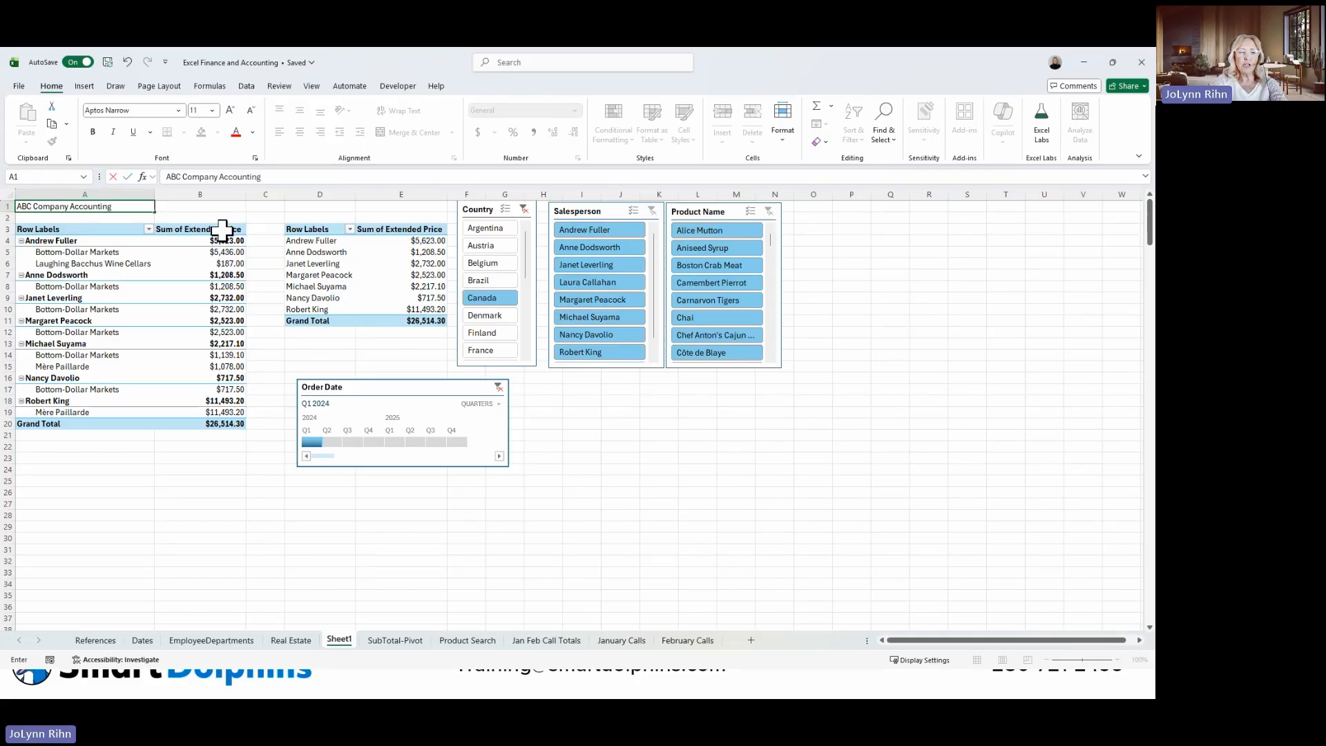
text( Infomration)
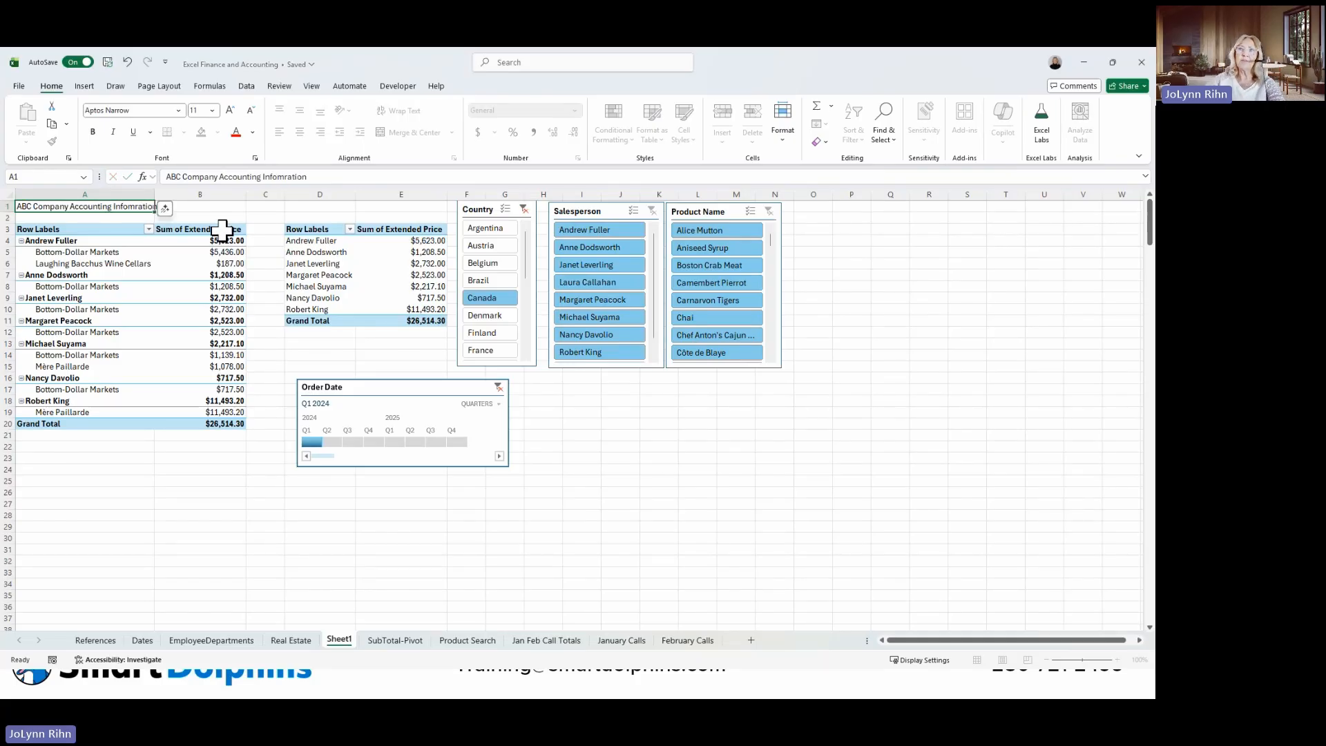
key(ctrl+Return)
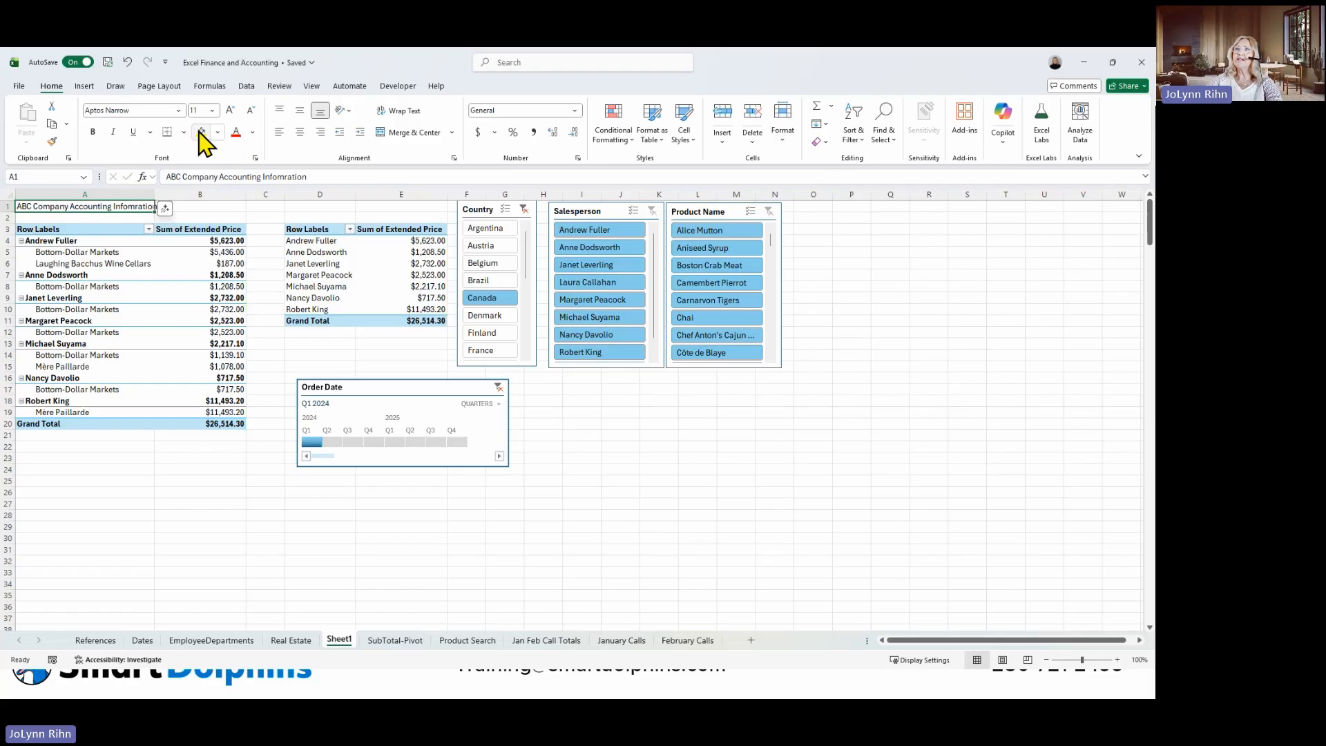
click(201, 134)
click(230, 111)
click(230, 110)
click(230, 110)
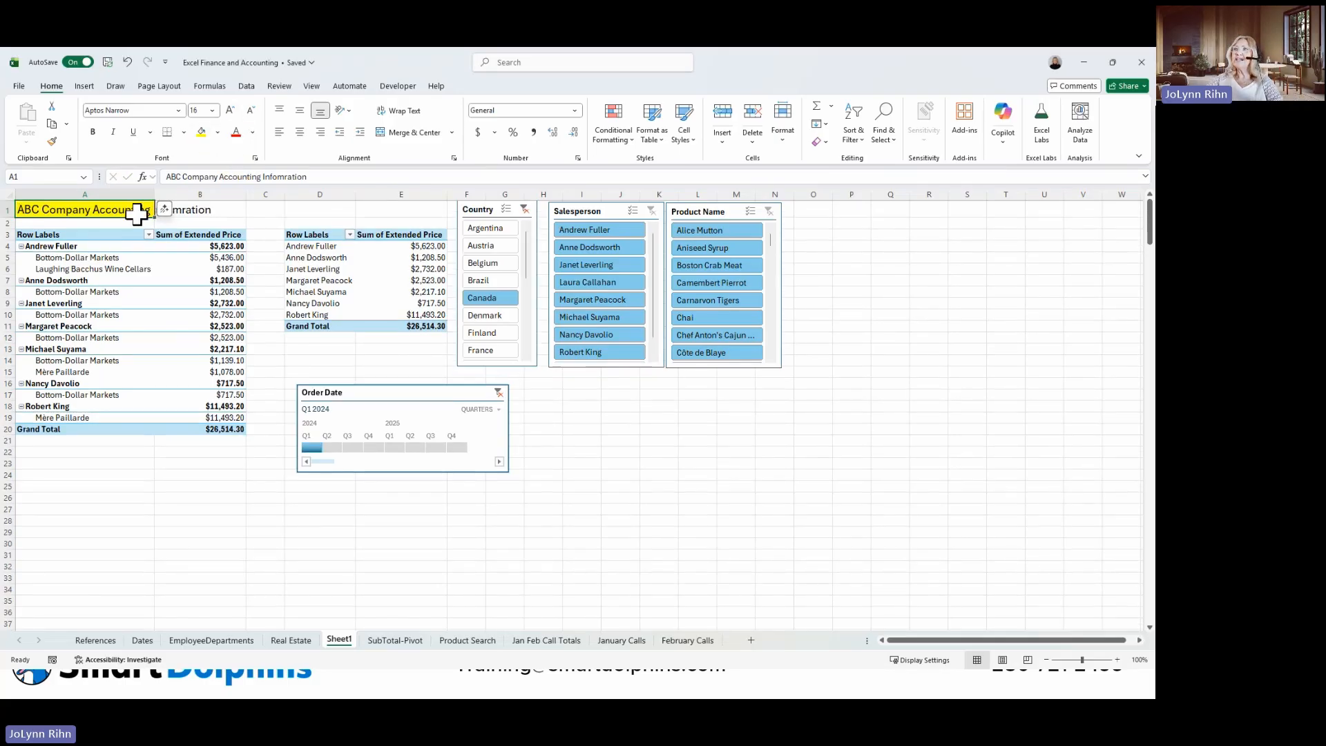
Shift the Country, Salesperson and Product Name slicers down clear of row 1, level with the PivotTable headers.
drag(477, 209, 475, 234)
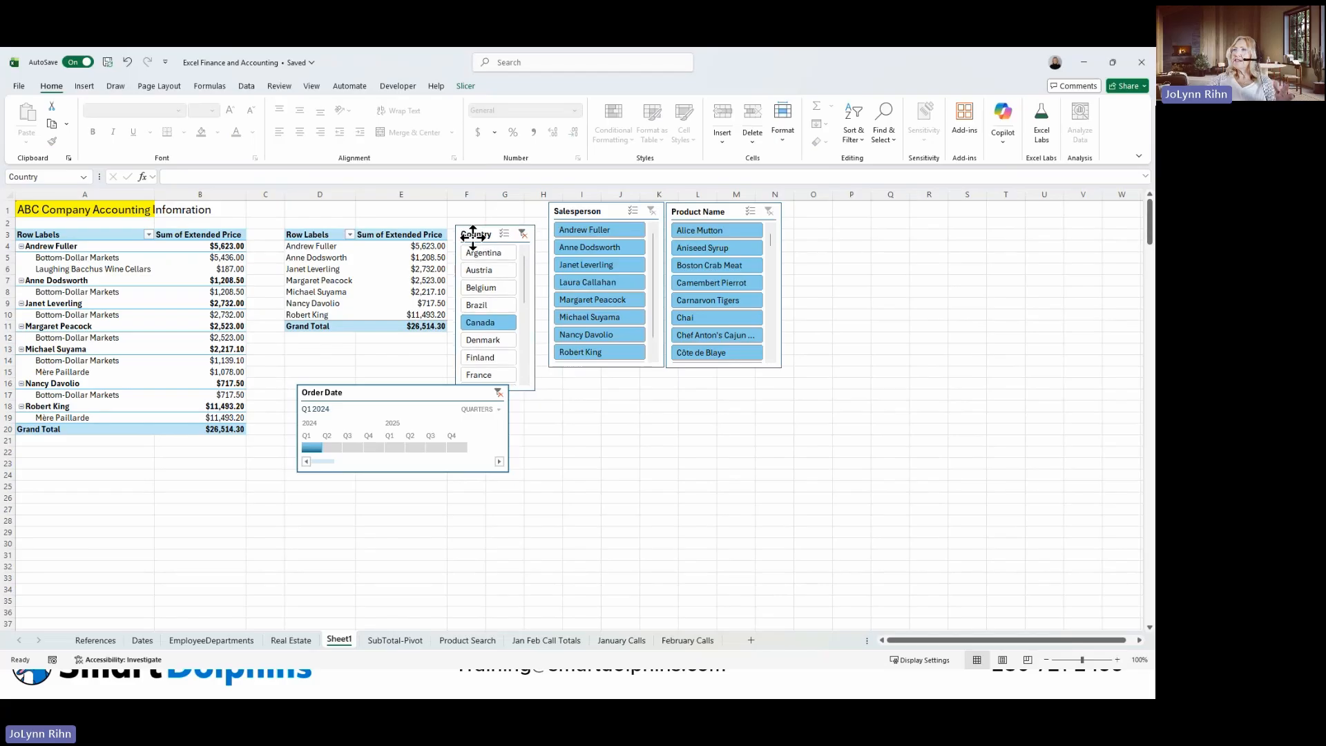
drag(564, 220, 560, 241)
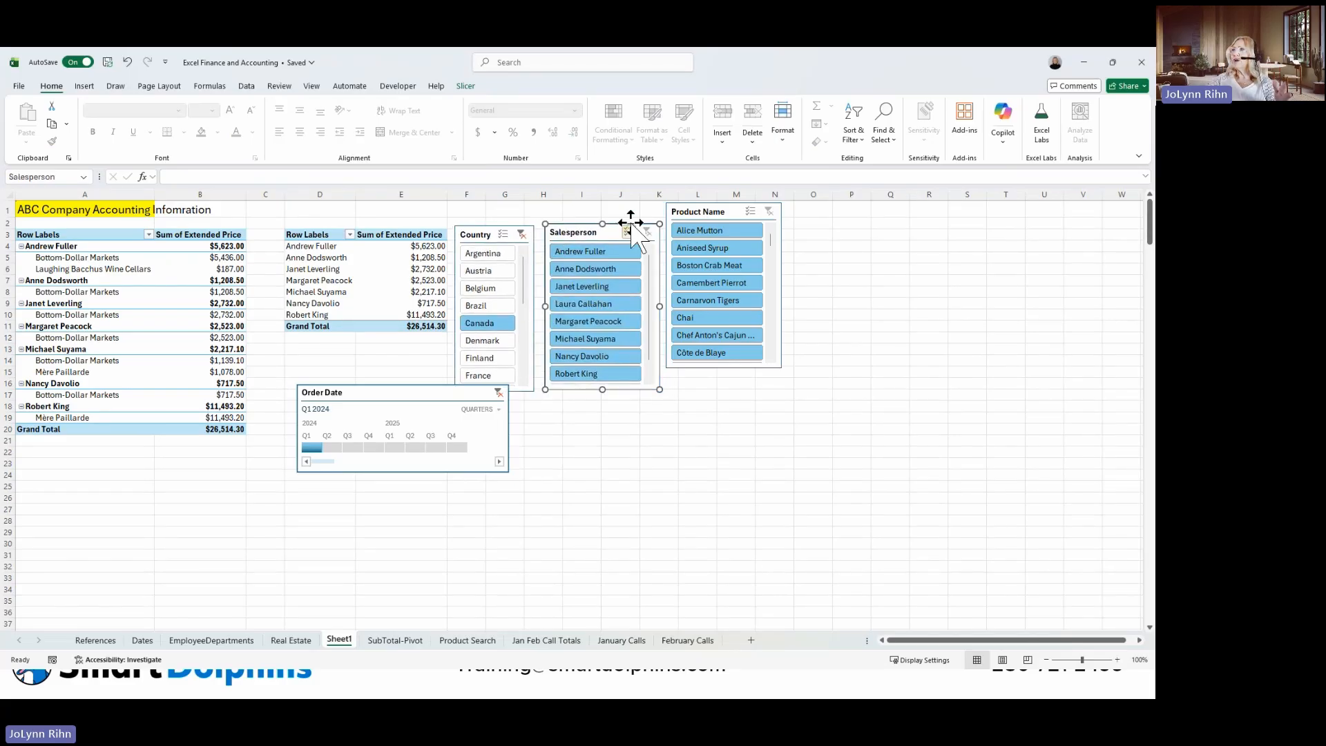
mouse_move(684, 211)
mouse_down()
mouse_move(683, 257)
mouse_move(683, 232)
mouse_up()
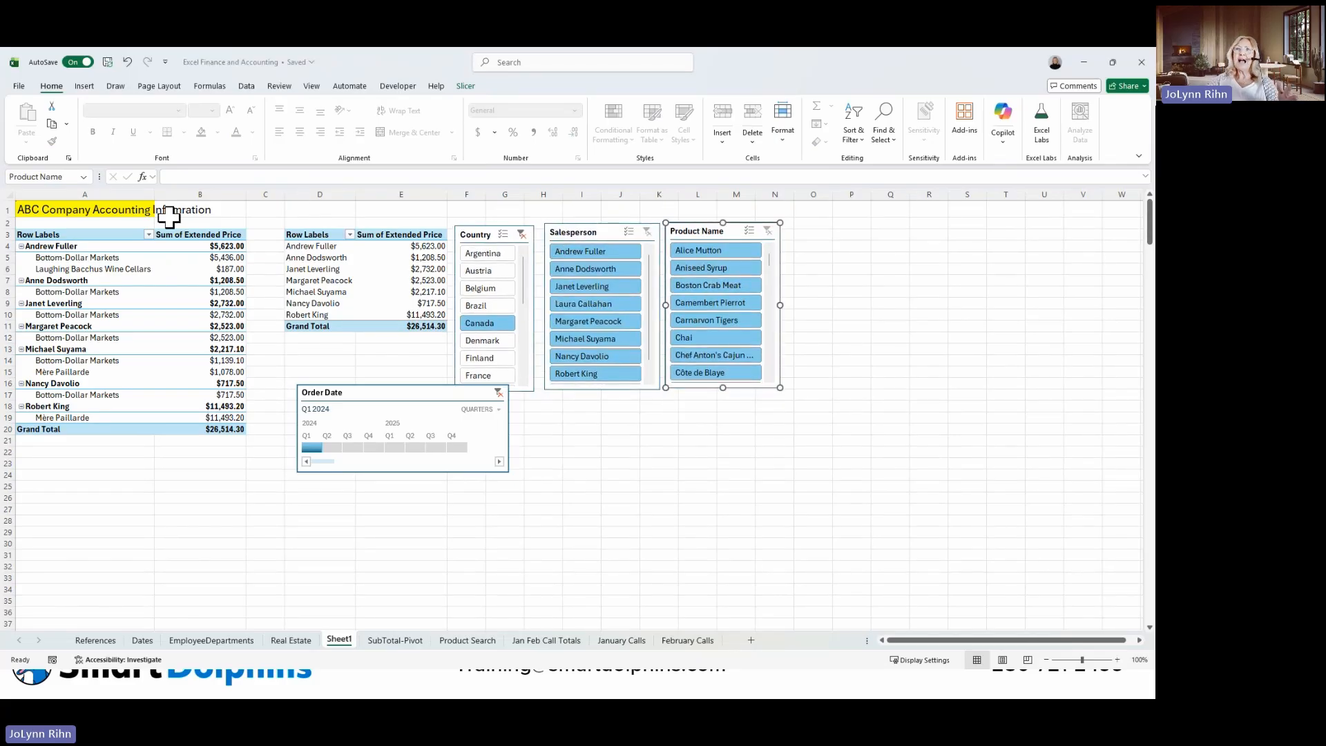
Merge and center the title across cells A1:N1 above the PivotTables and slicers.
drag(102, 213, 759, 214)
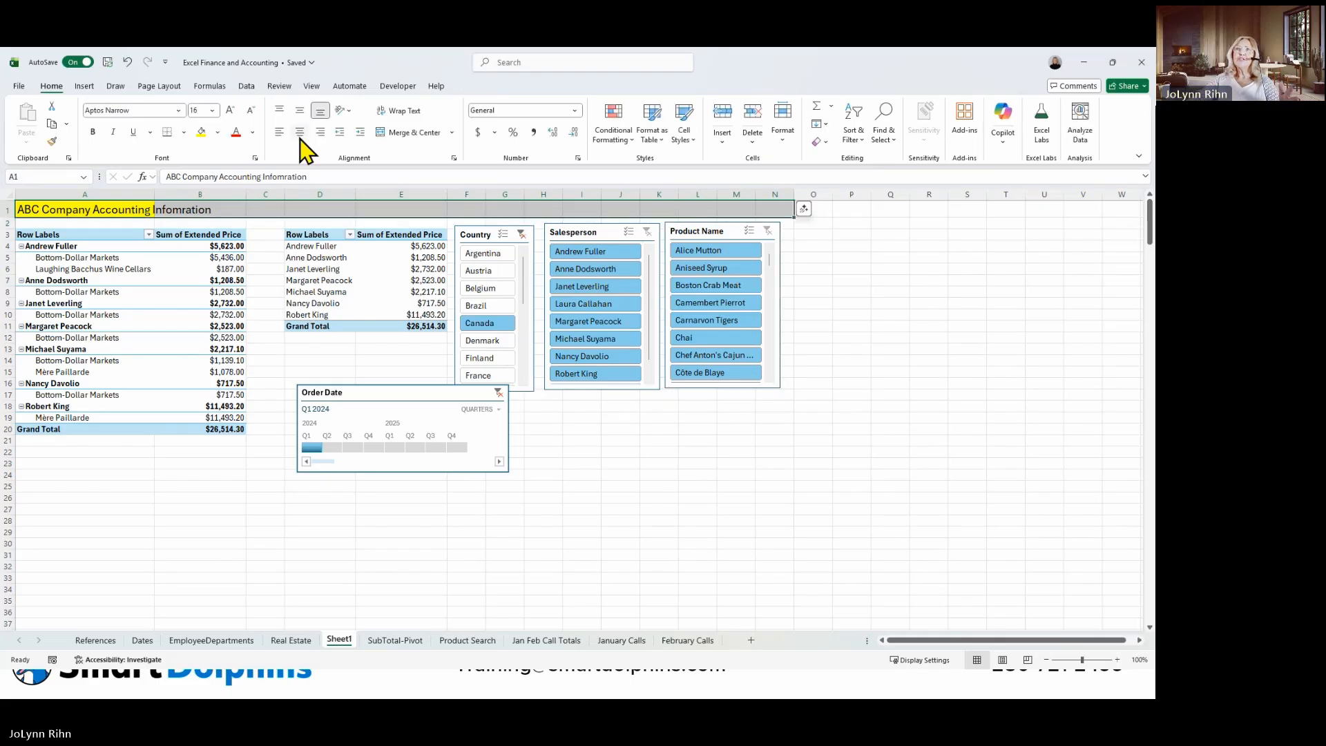
click(399, 133)
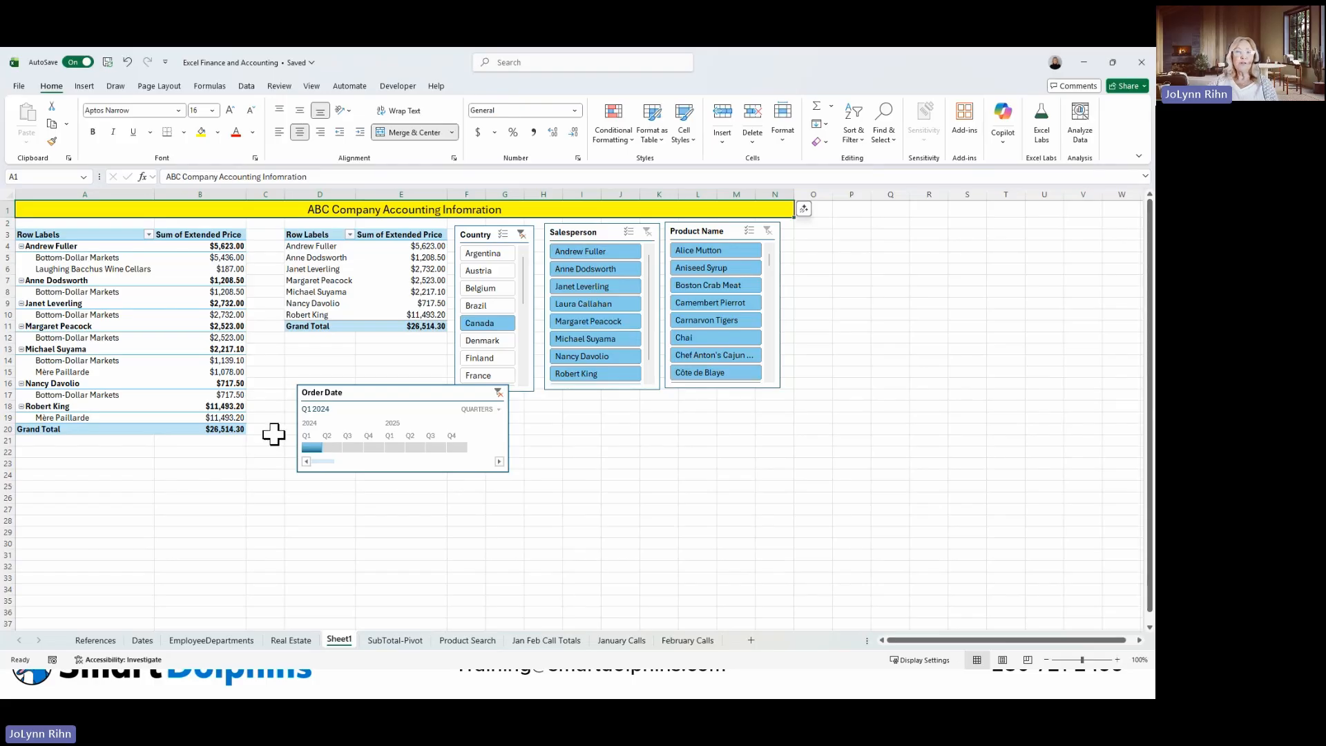
Copy the employee lookup block B1:E2 from the EmployeeDepartments sheet to cell A27 on Sheet1, below the PivotTables.
click(235, 640)
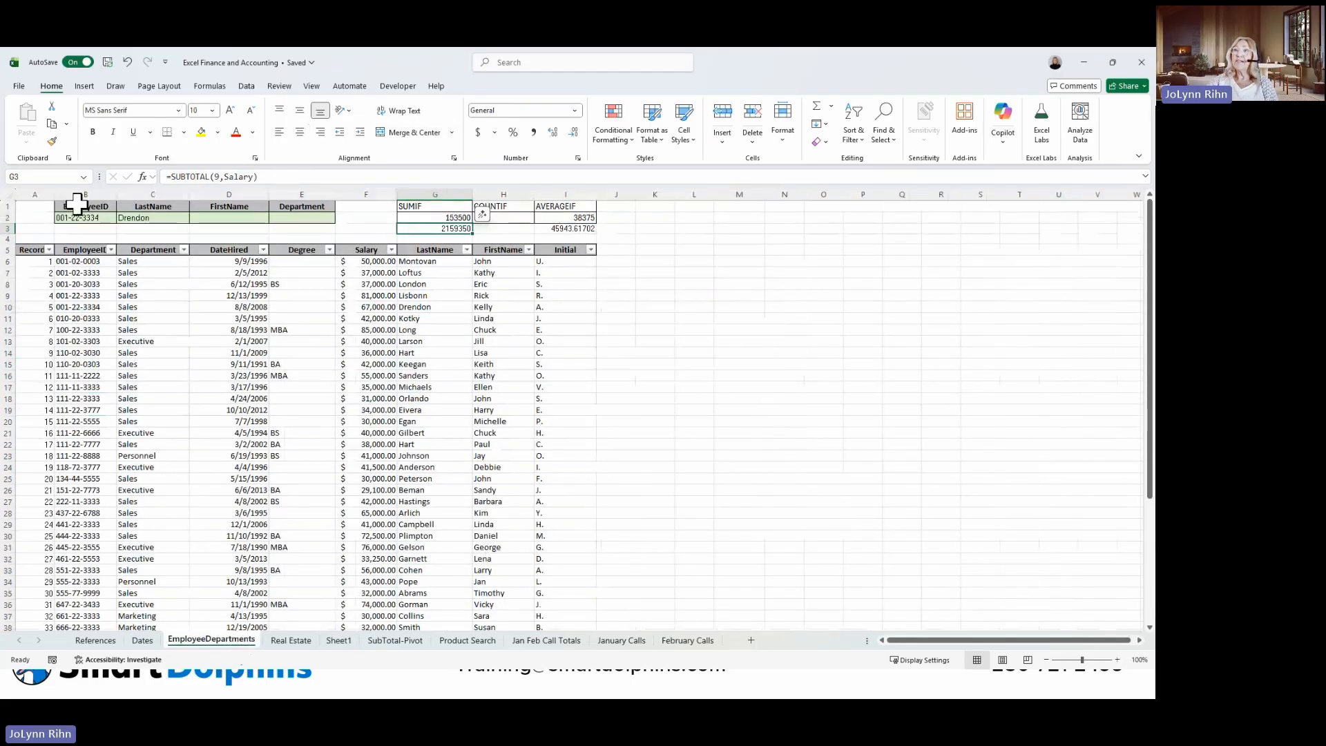
drag(69, 208, 302, 220)
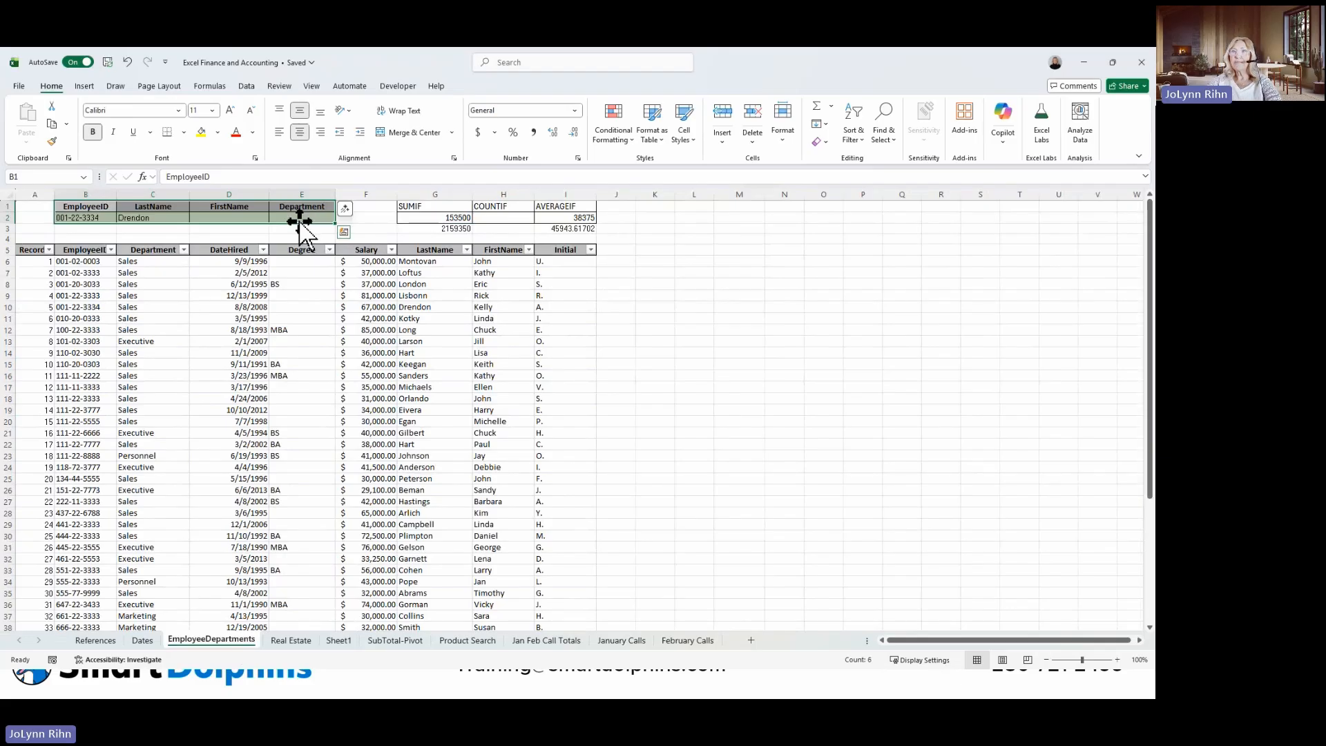
key(ctrl+c)
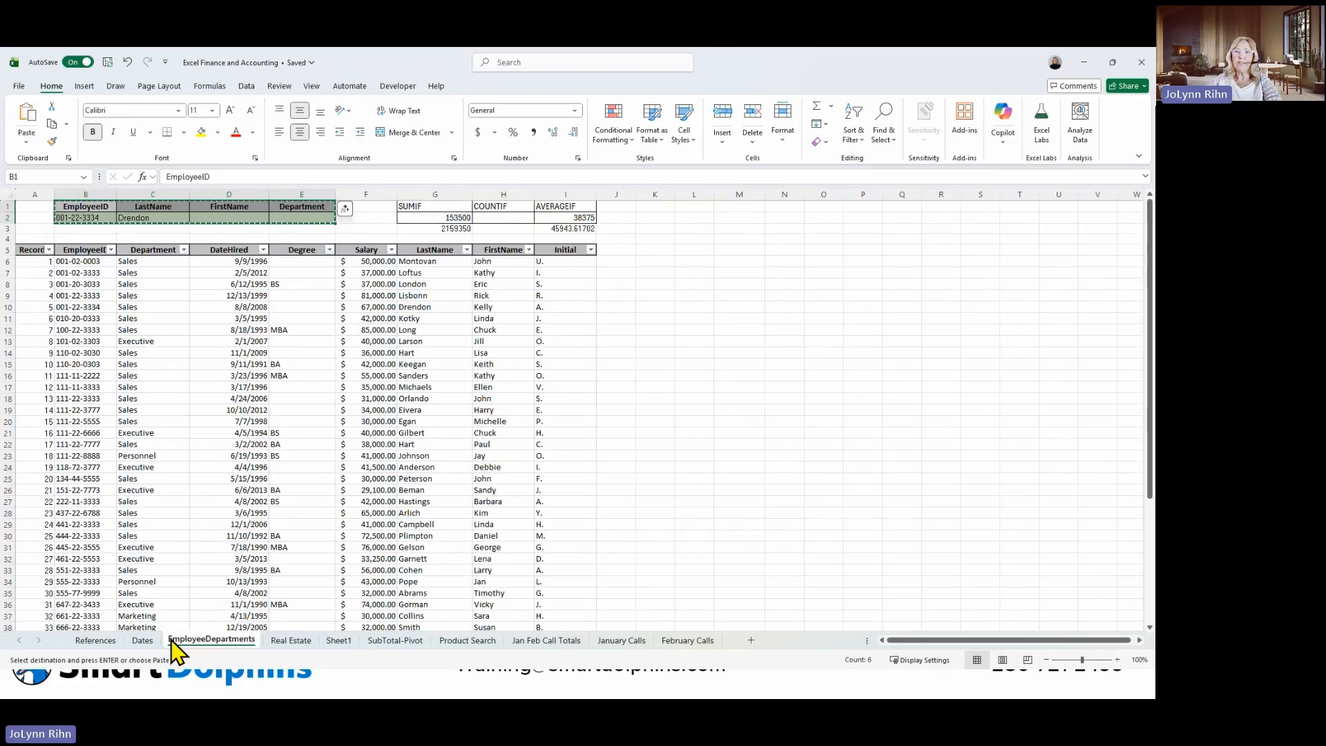
click(342, 641)
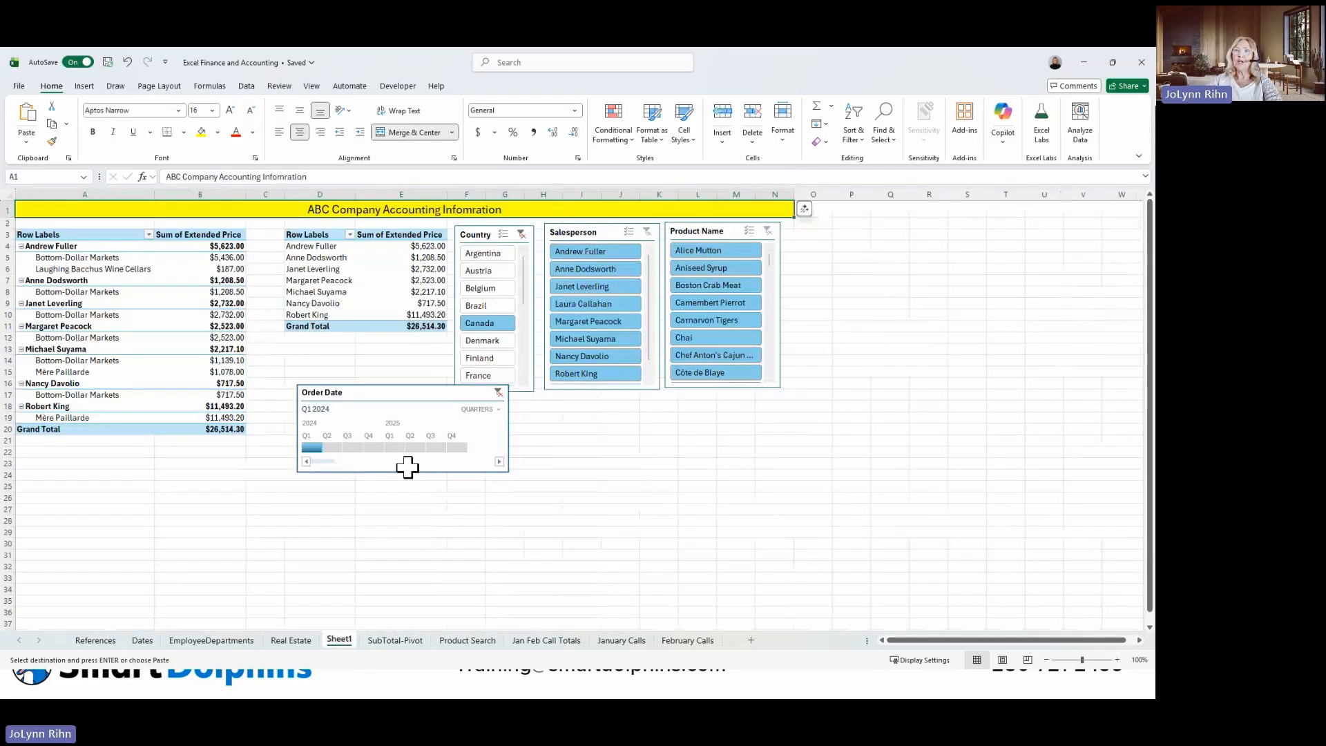
click(69, 510)
key(ctrl+v)
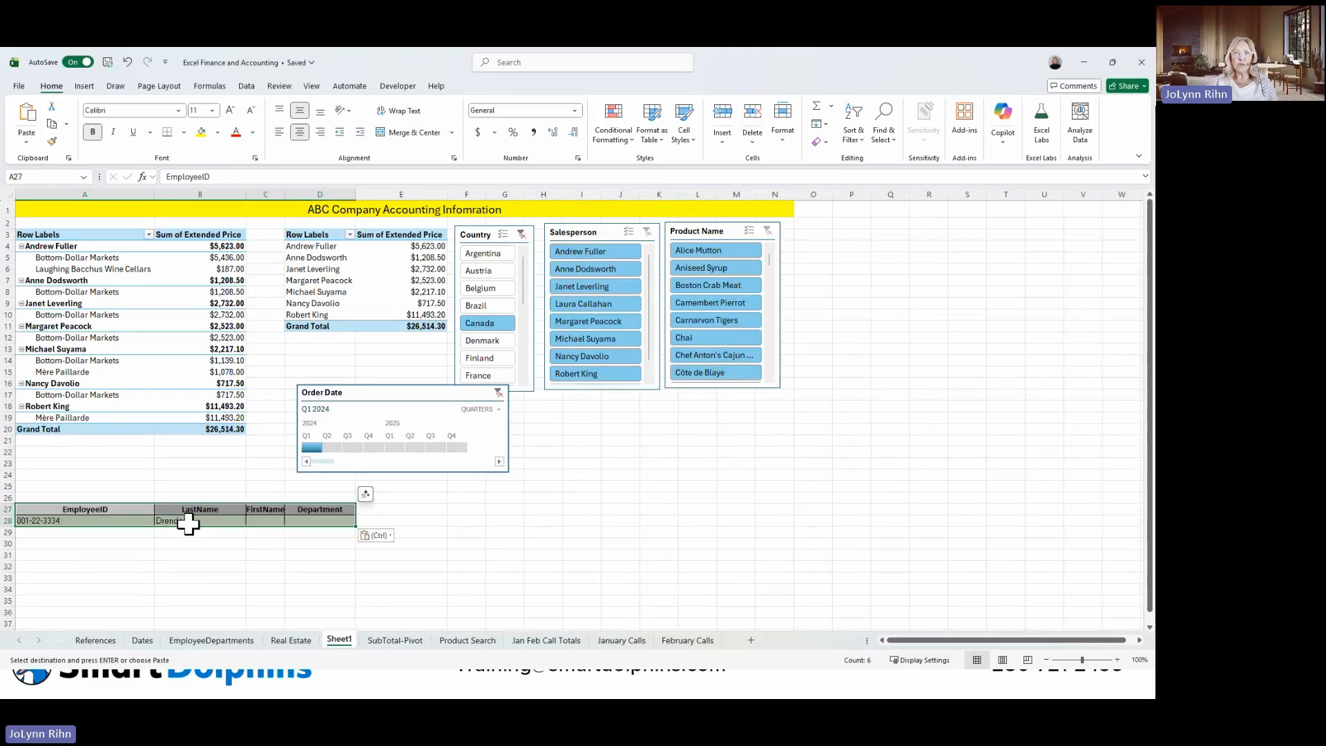
Choose a different employee ID in cell A28 and display the LastName XLOOKUP formula in B28.
click(128, 521)
click(158, 524)
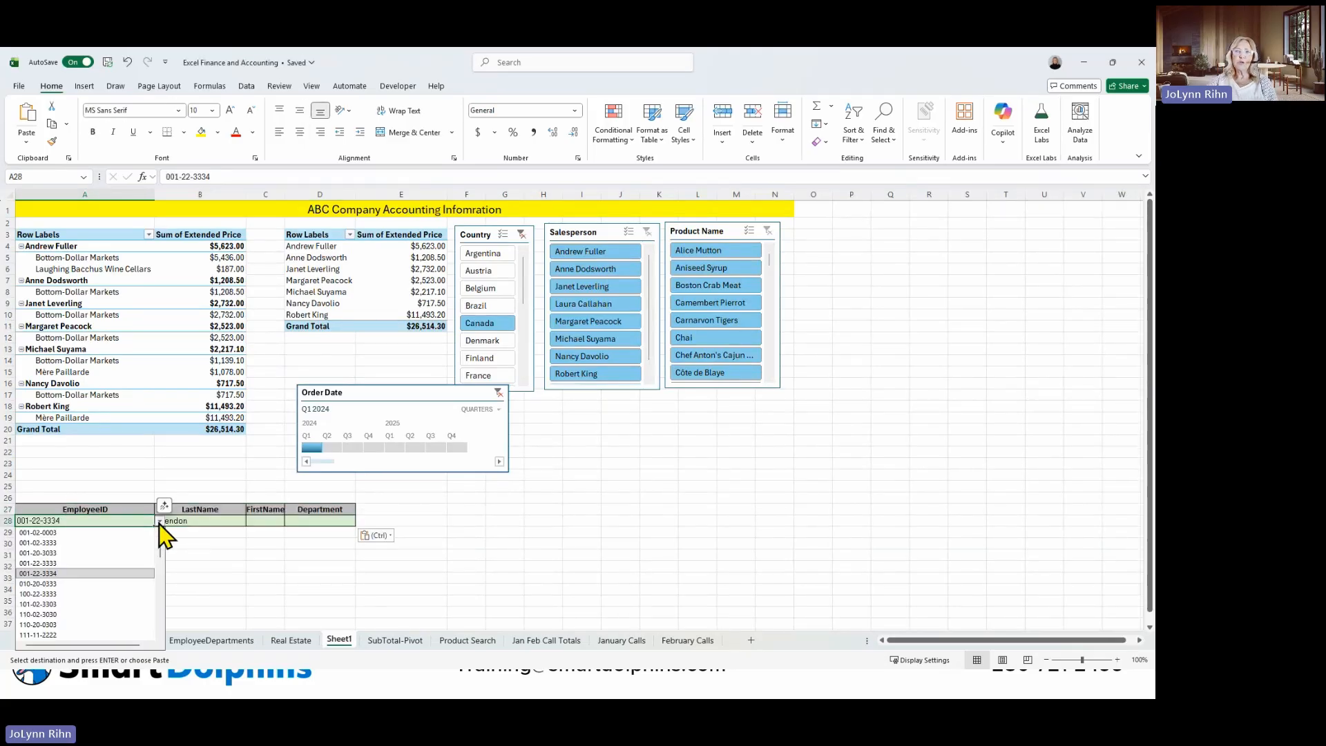
click(103, 594)
click(200, 521)
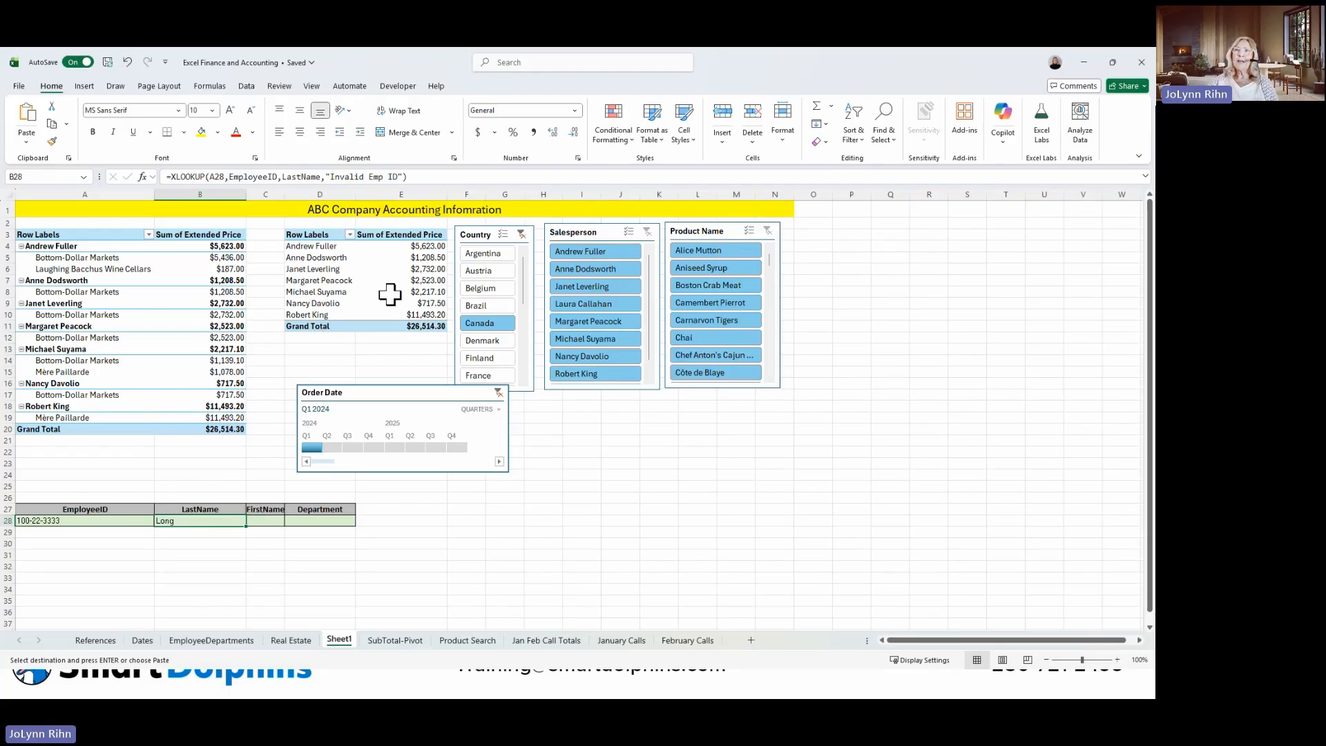
Insert a Clustered Column PivotChart based on the salesperson PivotTable in columns D:E.
click(336, 282)
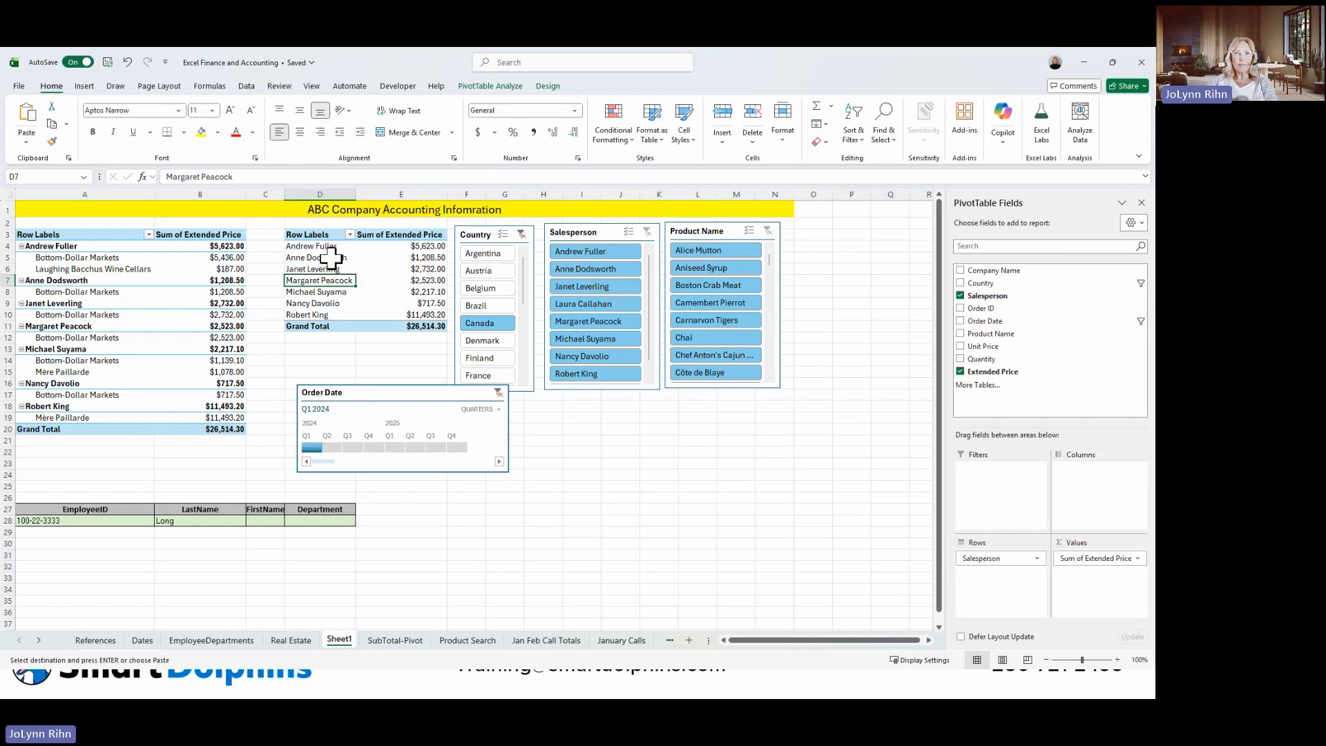
click(489, 87)
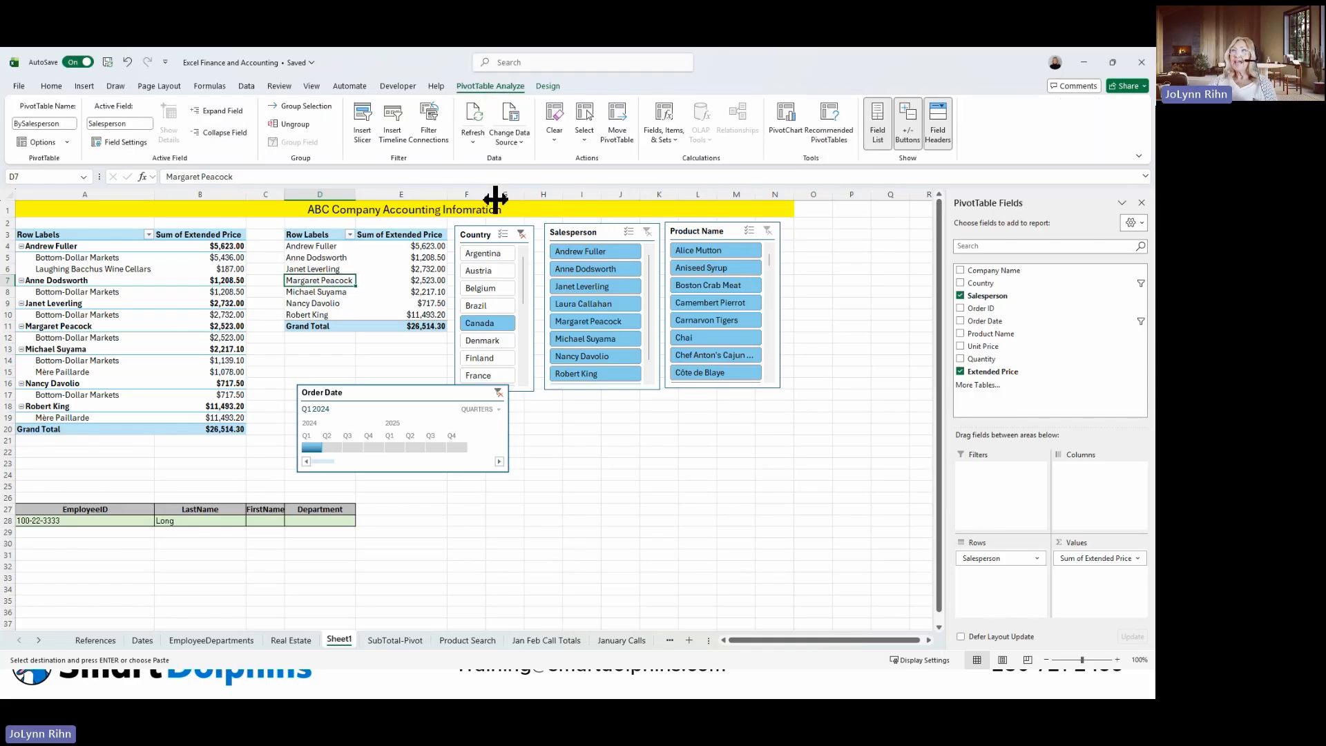
click(794, 135)
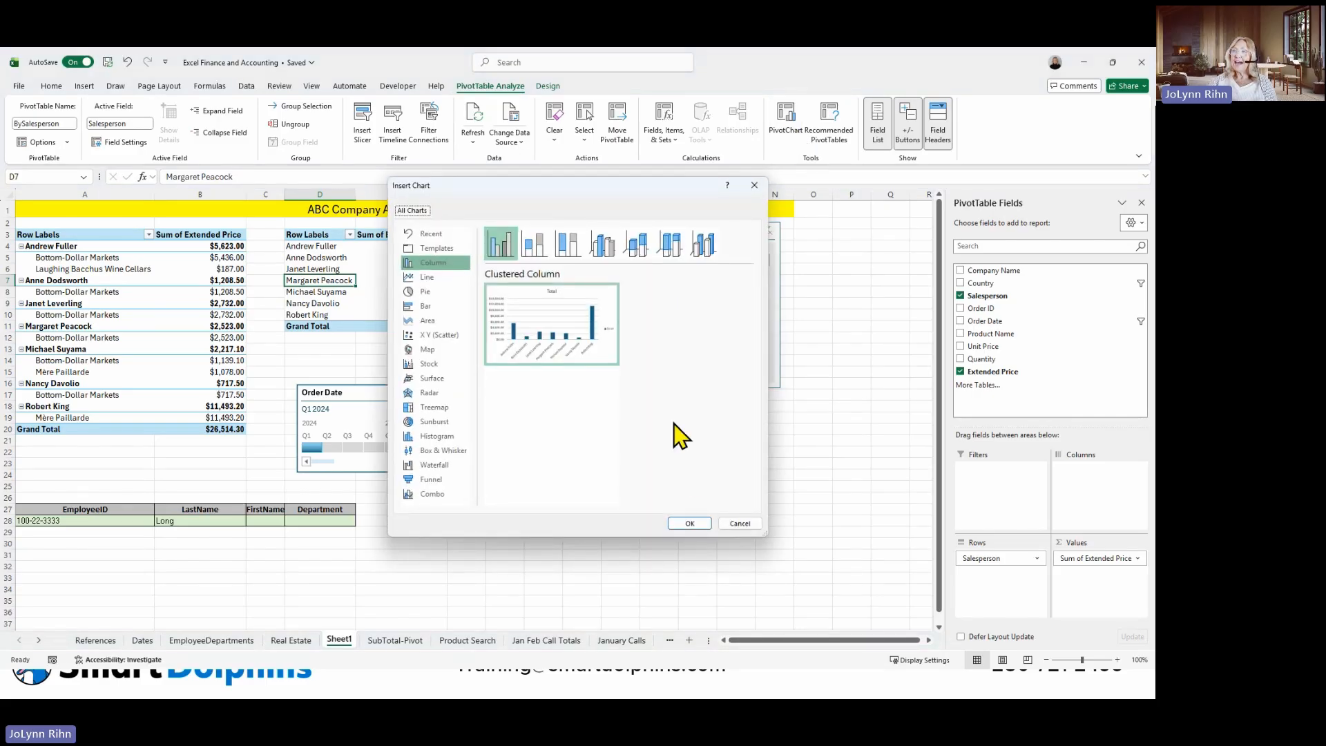
click(689, 523)
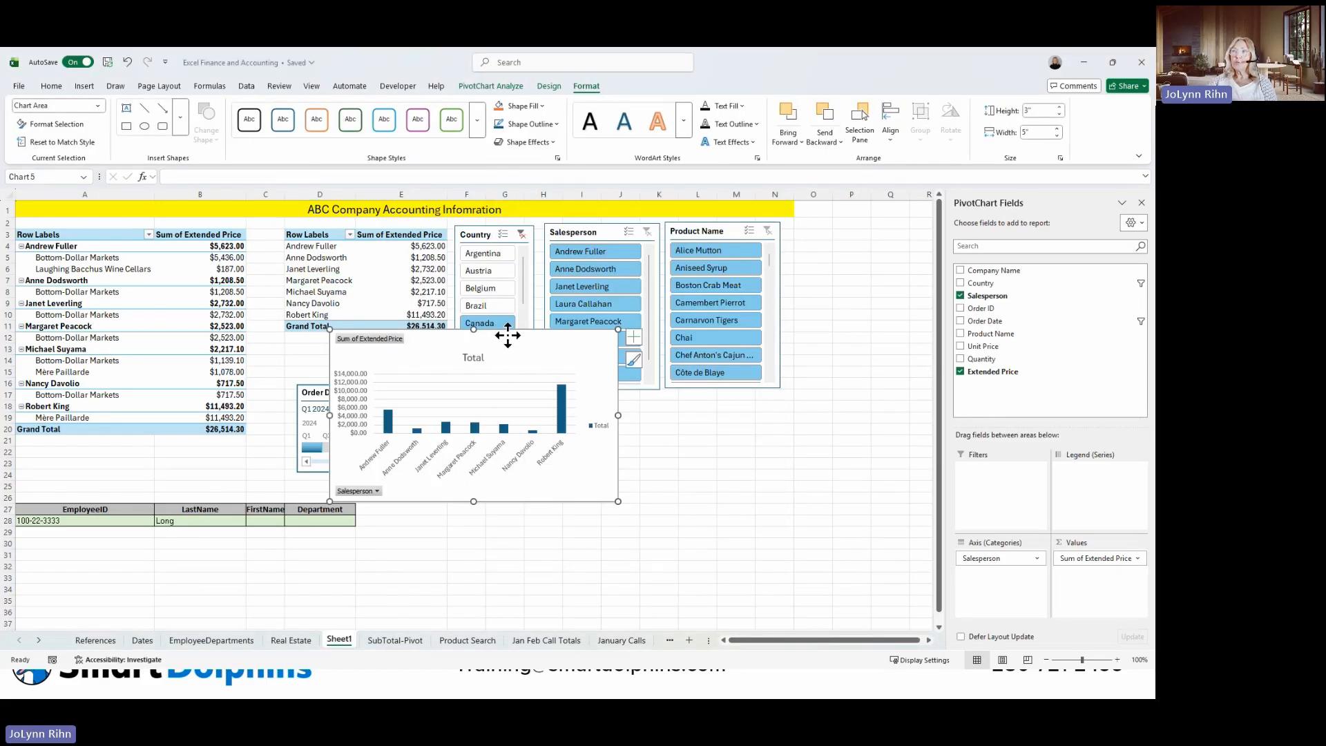
Move the PivotChart below the Salesperson and Product Name slicers and apply the chart style with gray gradient background and data labels.
drag(509, 335, 701, 396)
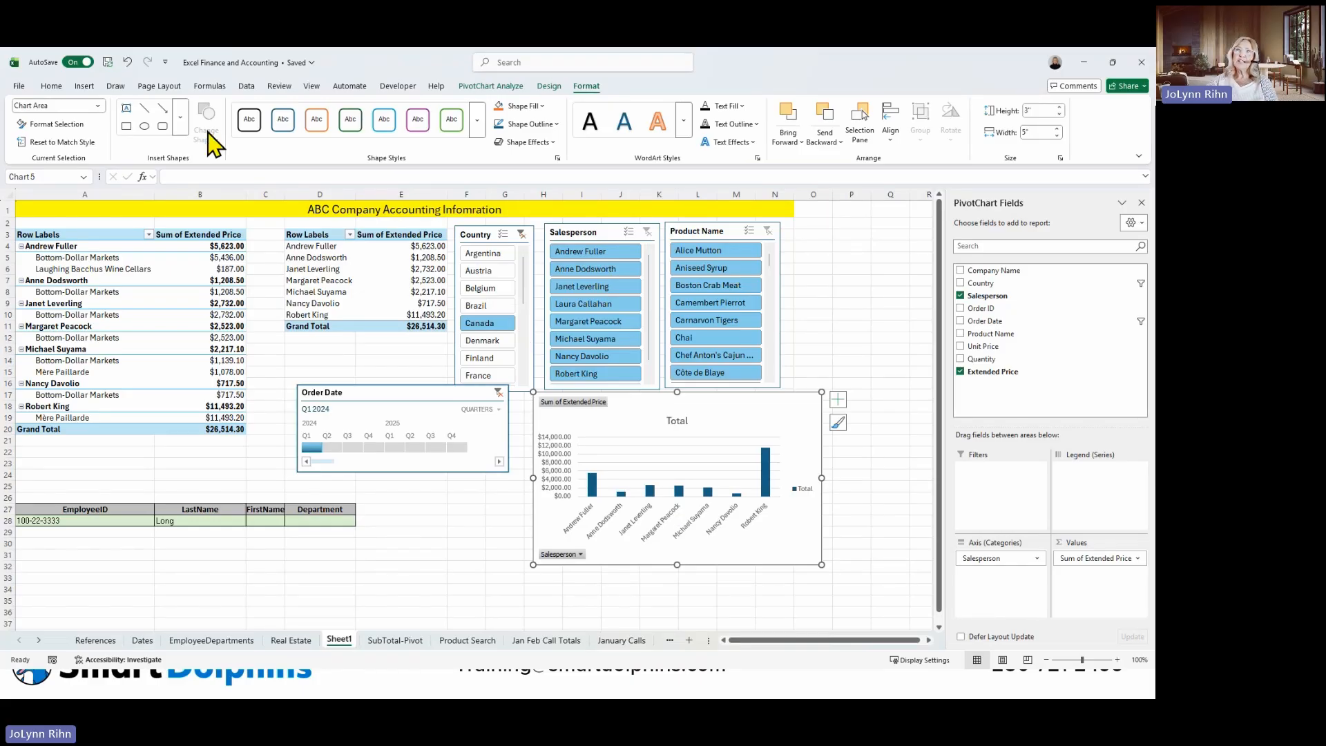
click(549, 86)
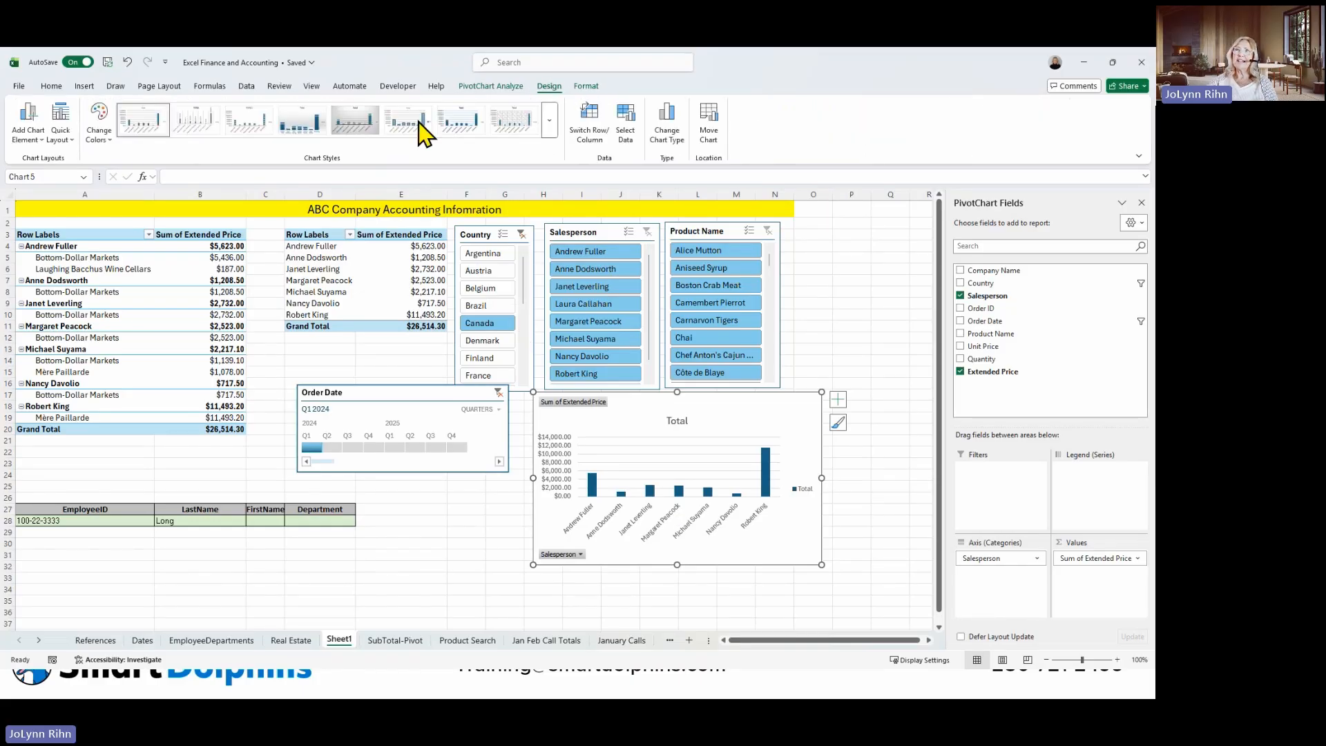
click(301, 123)
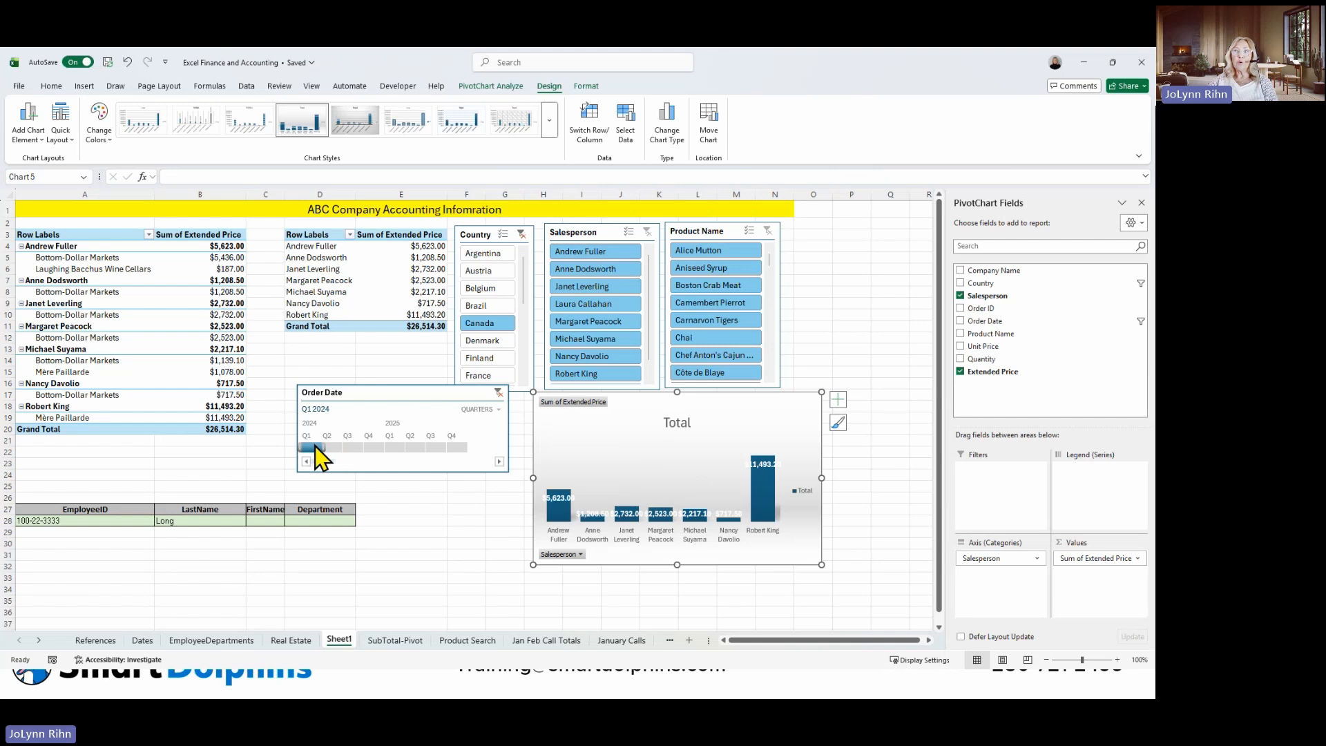
Clear the Order Date timeline filter and the Country slicer filter.
click(498, 392)
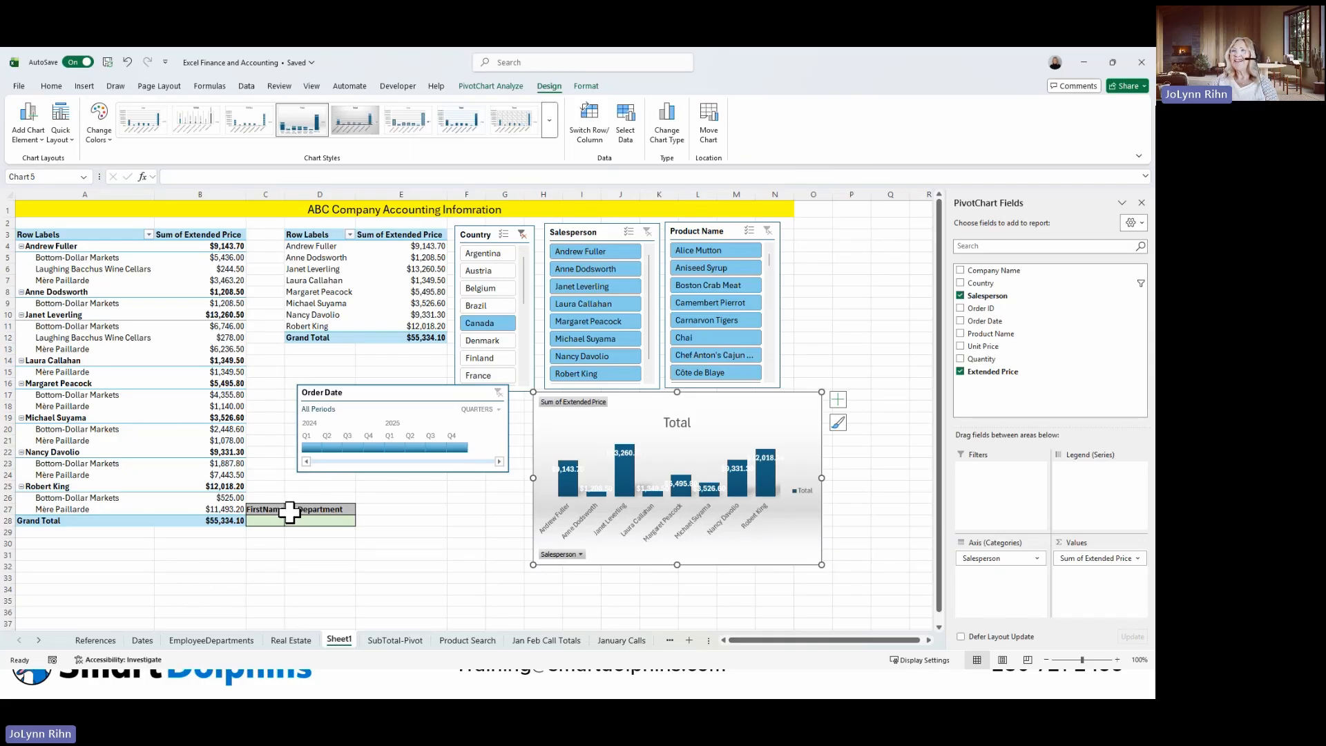
click(523, 235)
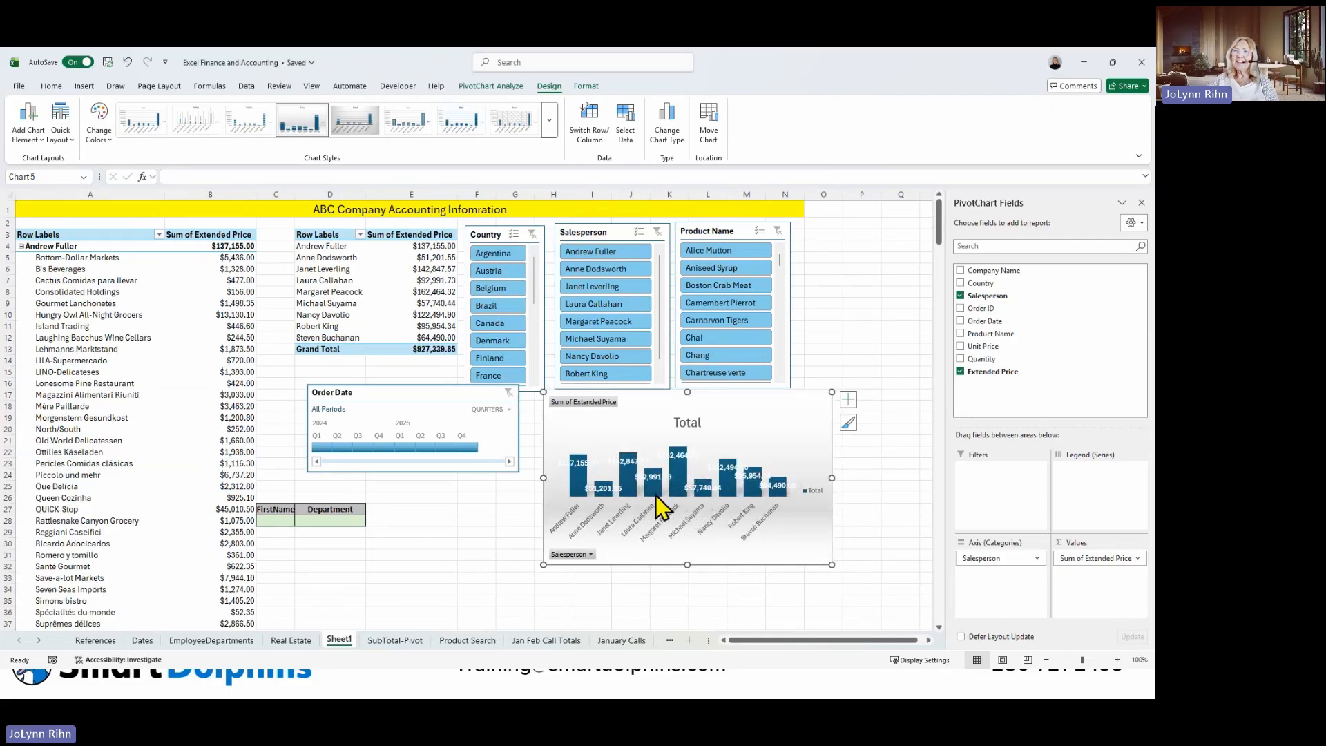
mouse_move(677, 496)
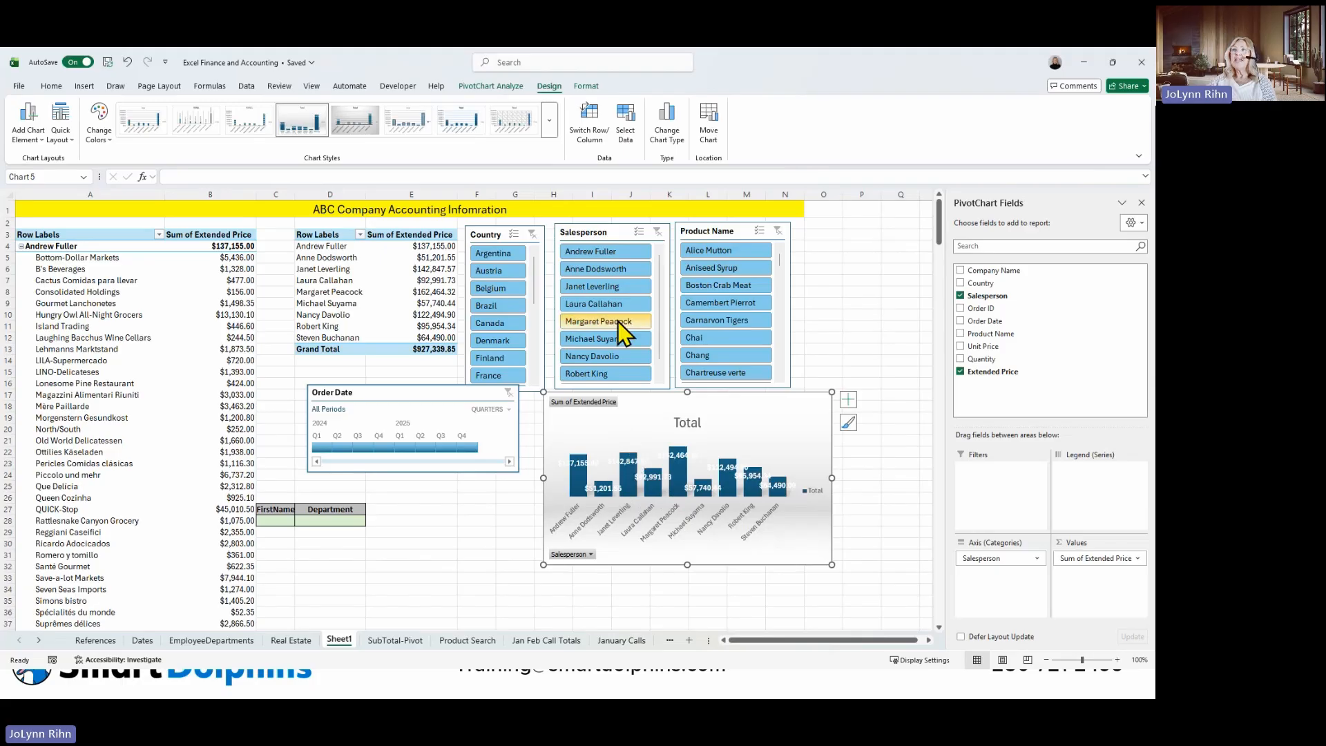
Try the slicers on the dashboard with one salesperson, Austria and the product Guaraná Fantástica, and clear these filters again.
click(620, 290)
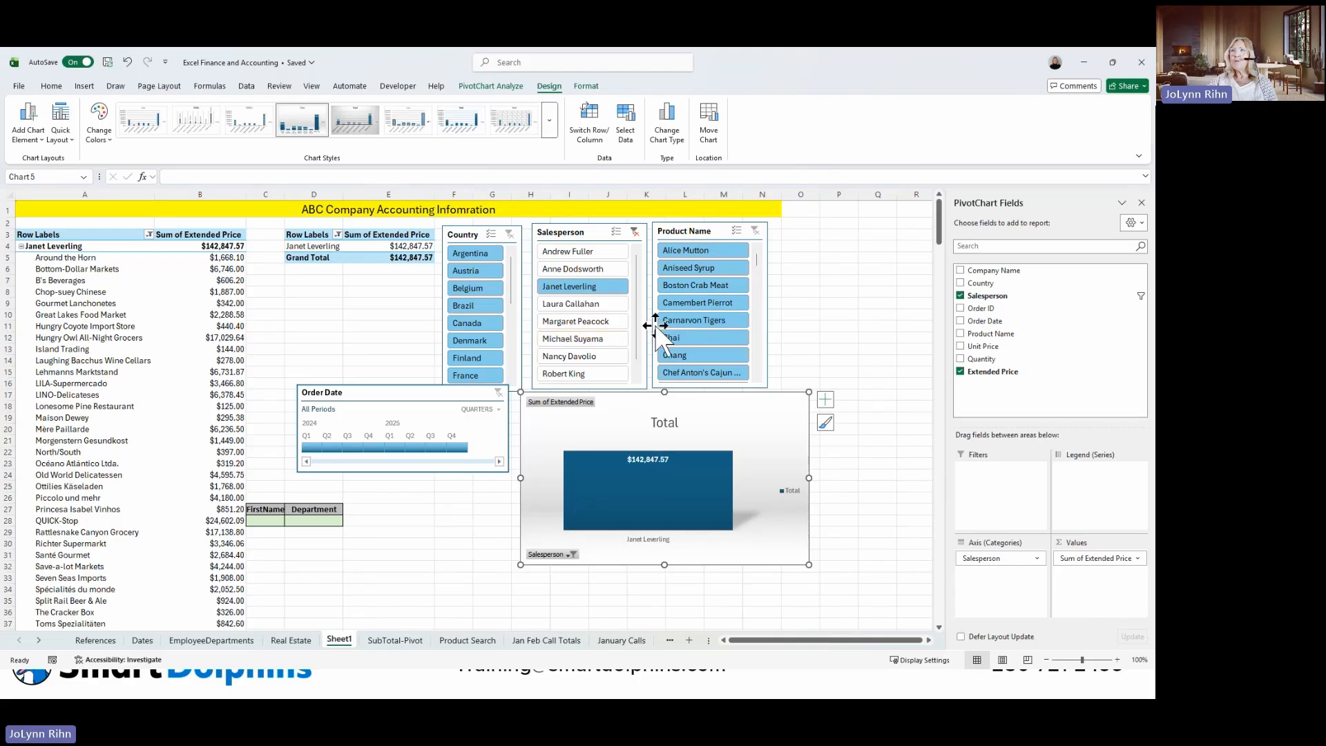
click(475, 274)
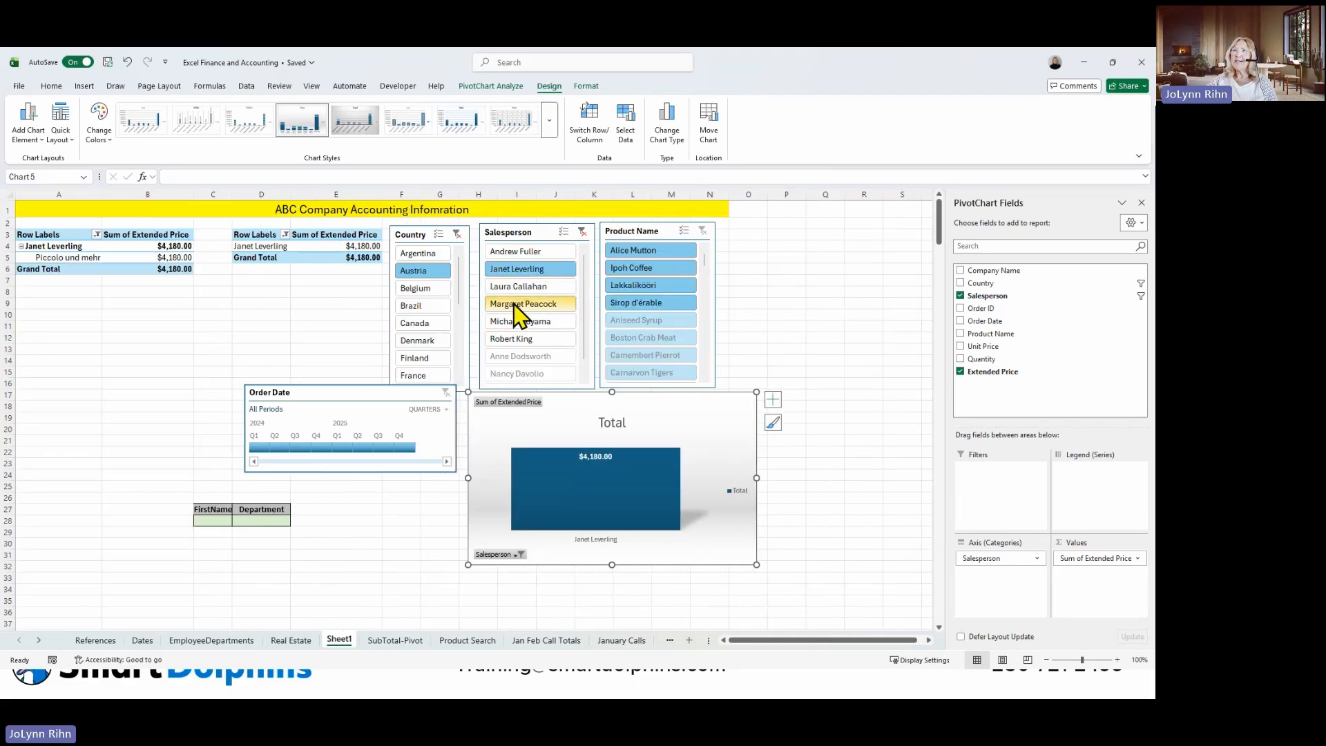
click(582, 232)
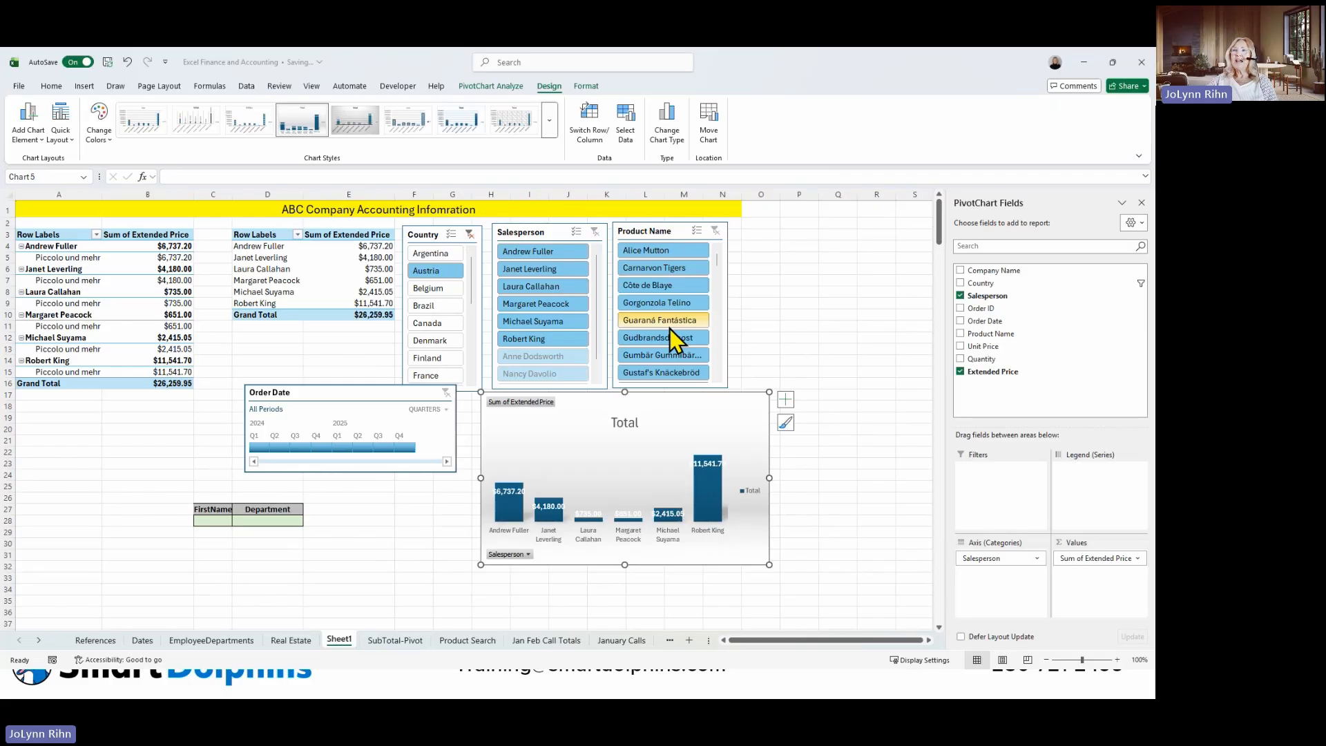
click(669, 326)
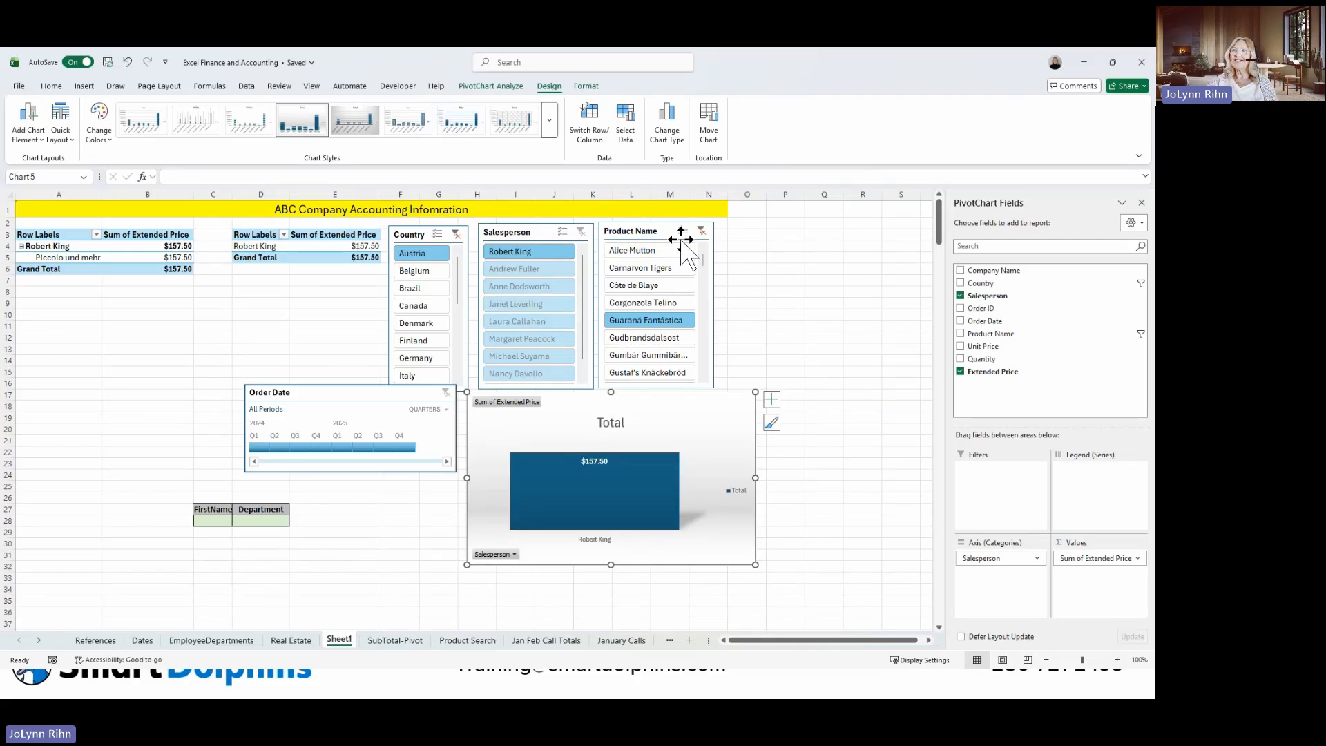
click(701, 231)
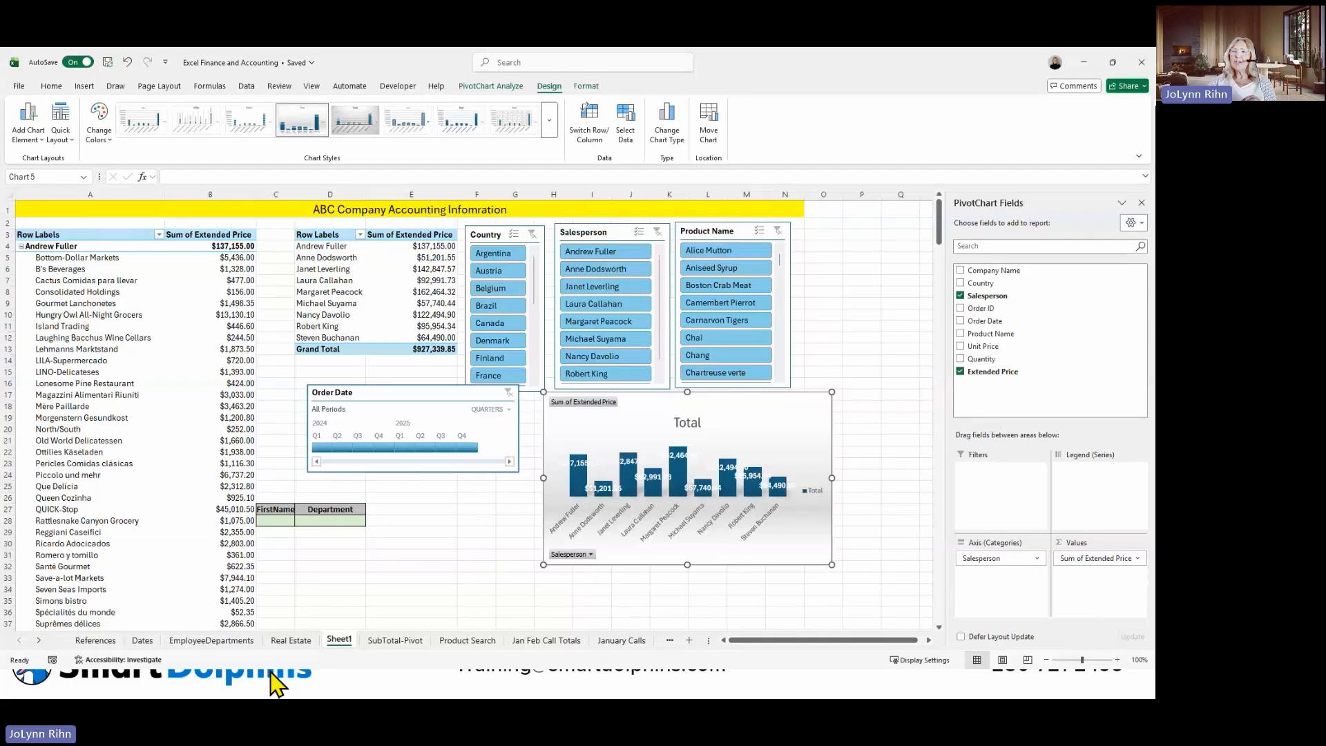
Insert checkboxes into cells J5:J9 on the References sheet, beside the Sales Met? results.
click(95, 640)
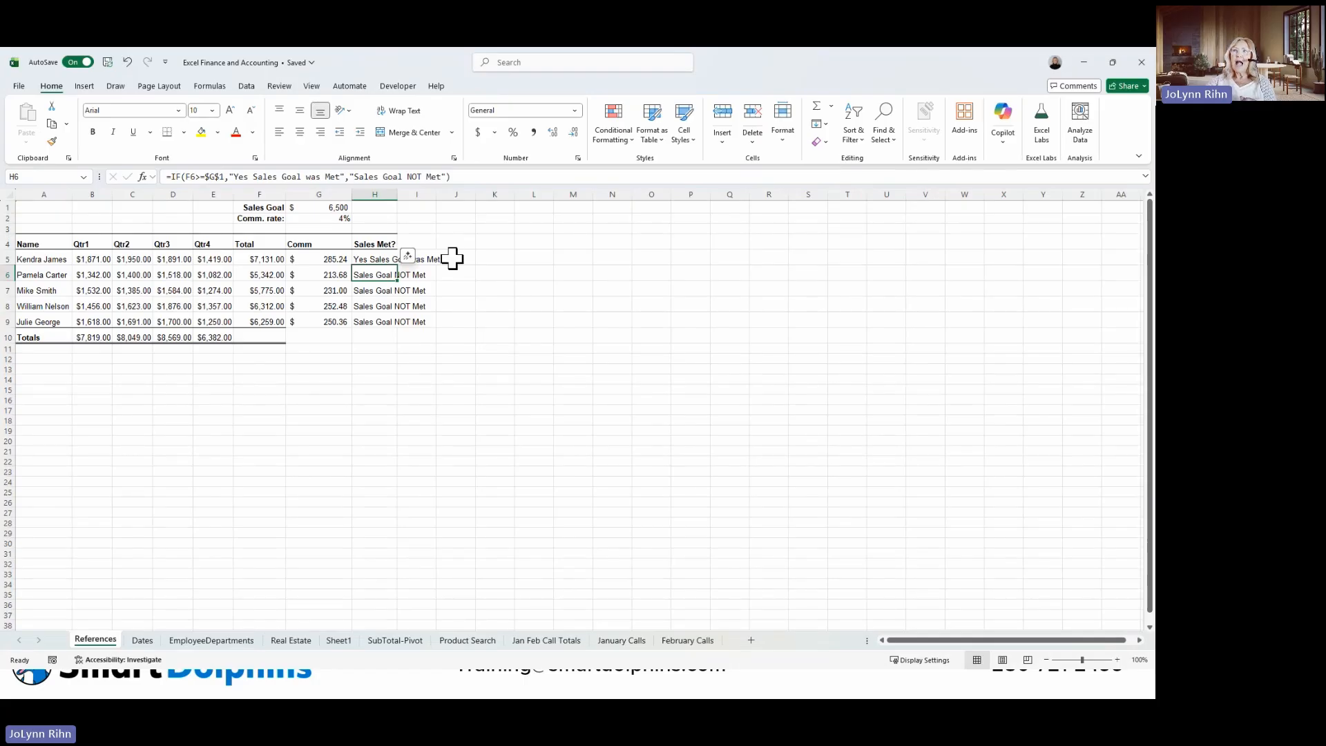
drag(452, 259, 447, 320)
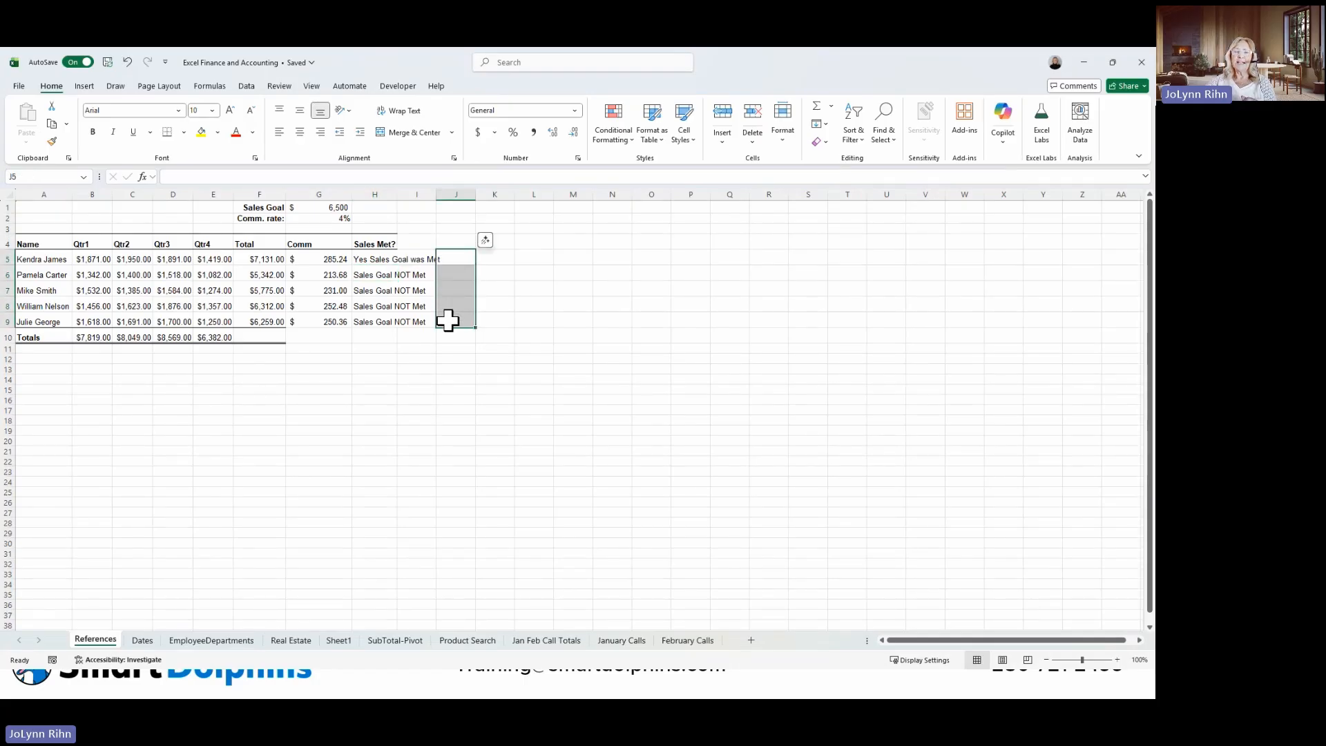
click(84, 87)
click(356, 137)
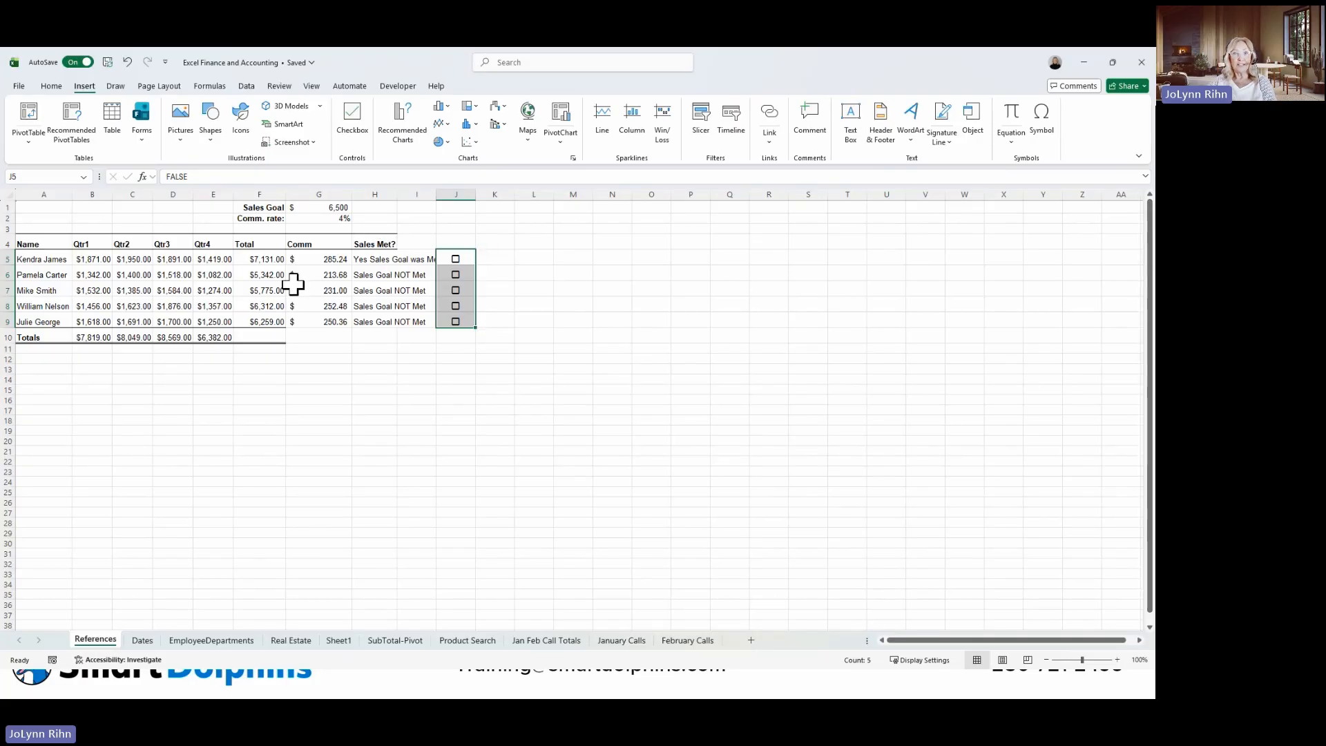
Tick the checkboxes in cells J6 and J9.
click(517, 274)
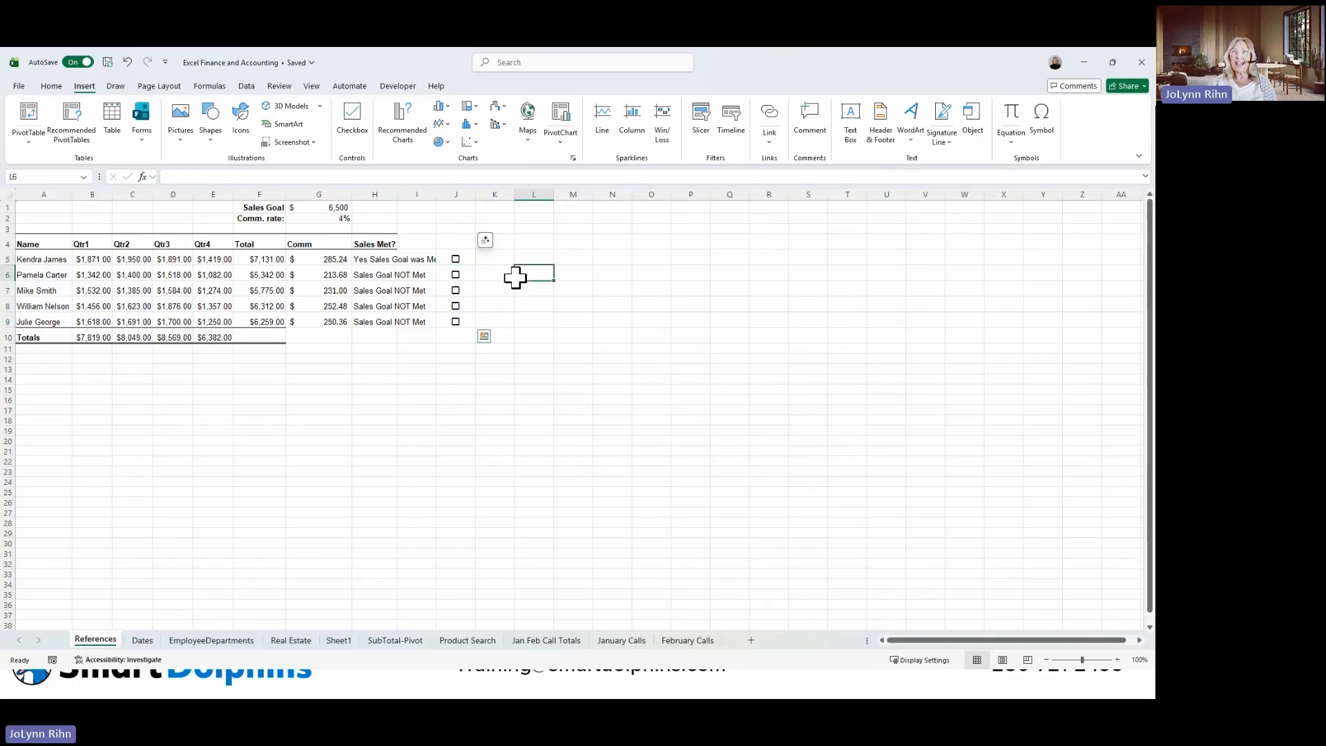
click(456, 275)
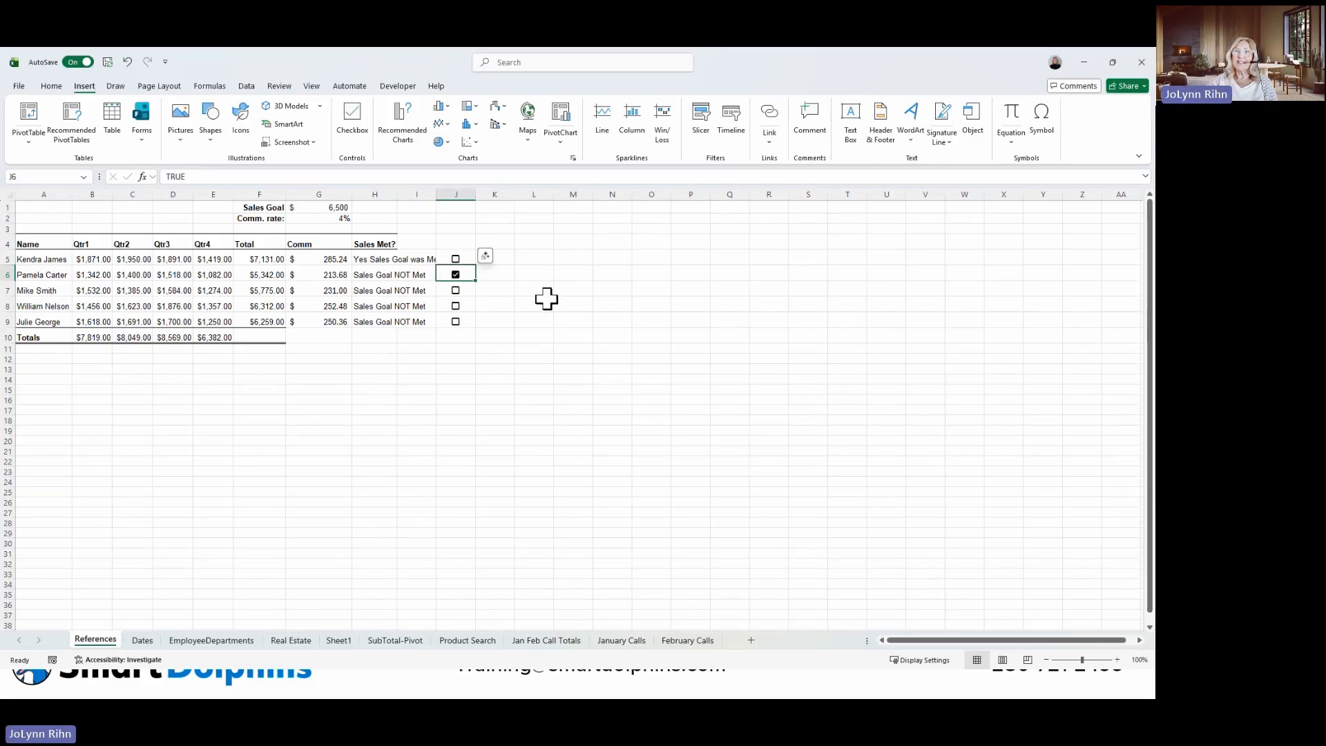
click(456, 322)
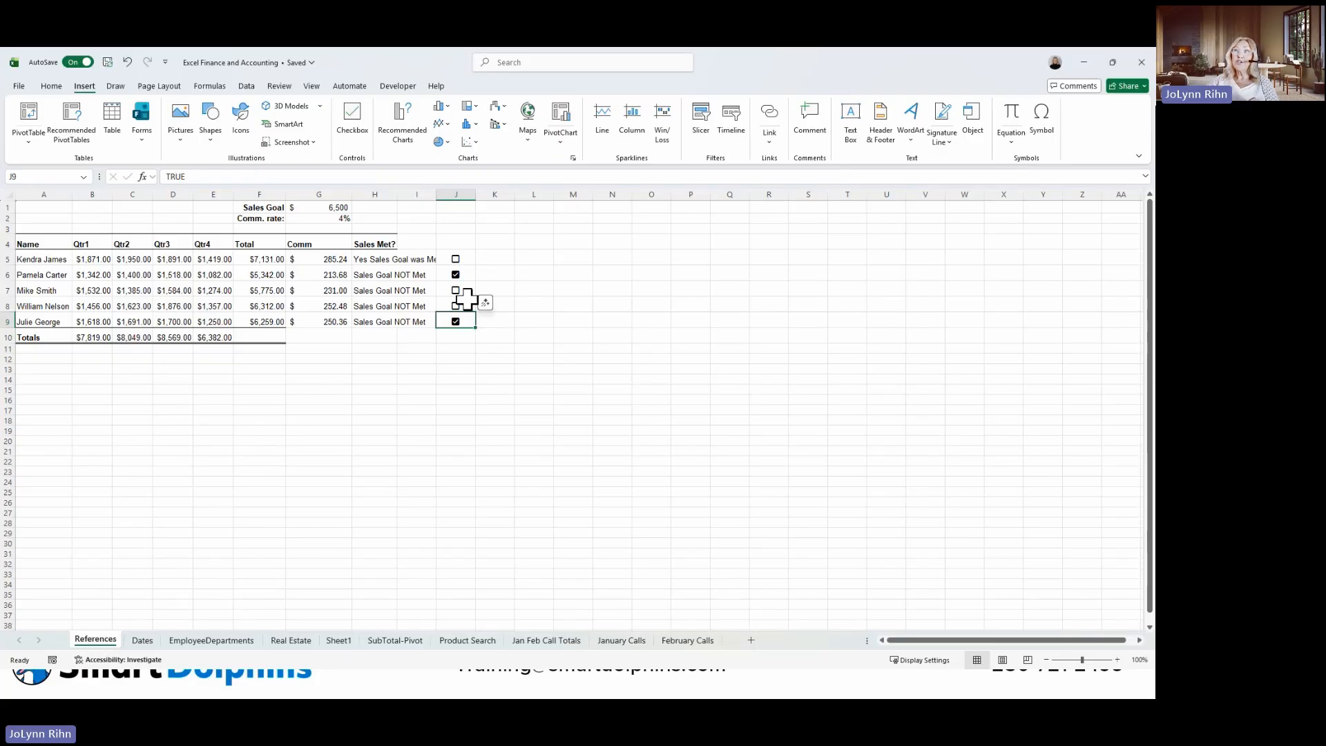
Show the workbook Navigation pane, dock it beside column A of the sheet and make it narrower.
click(314, 90)
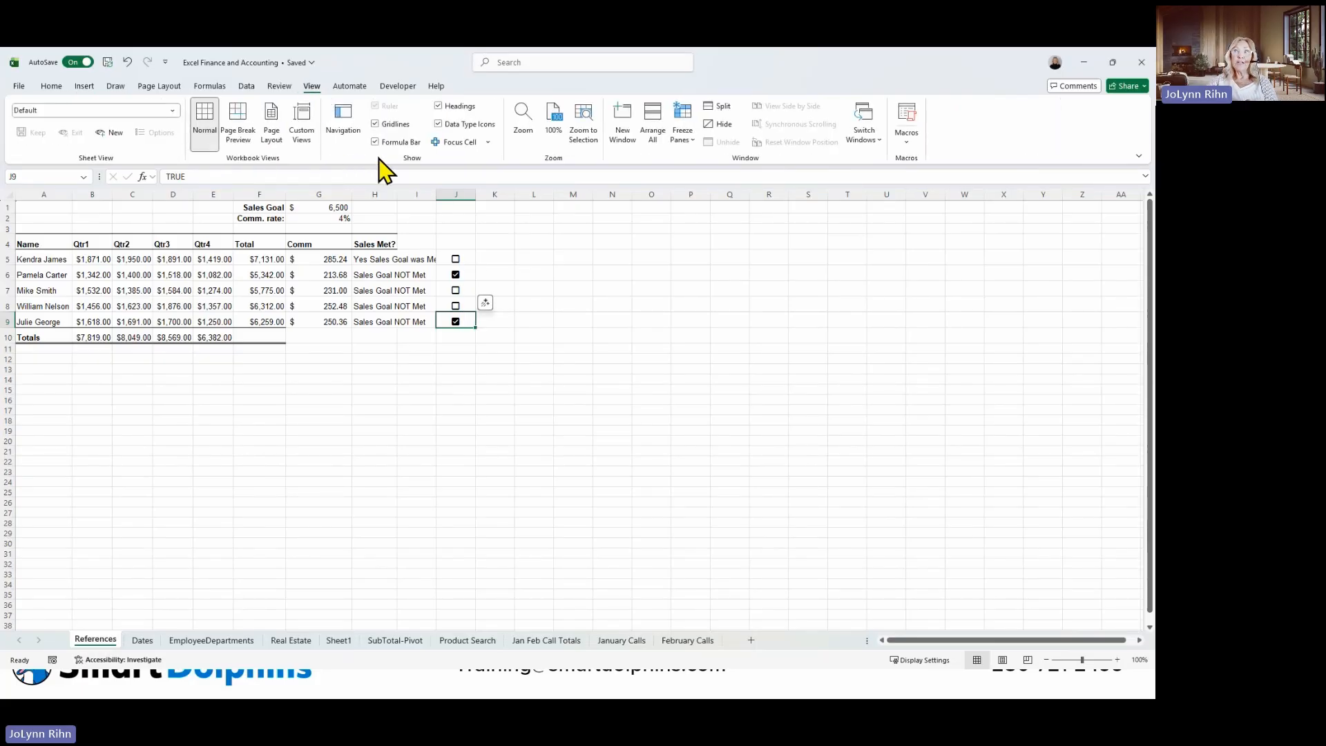
click(343, 135)
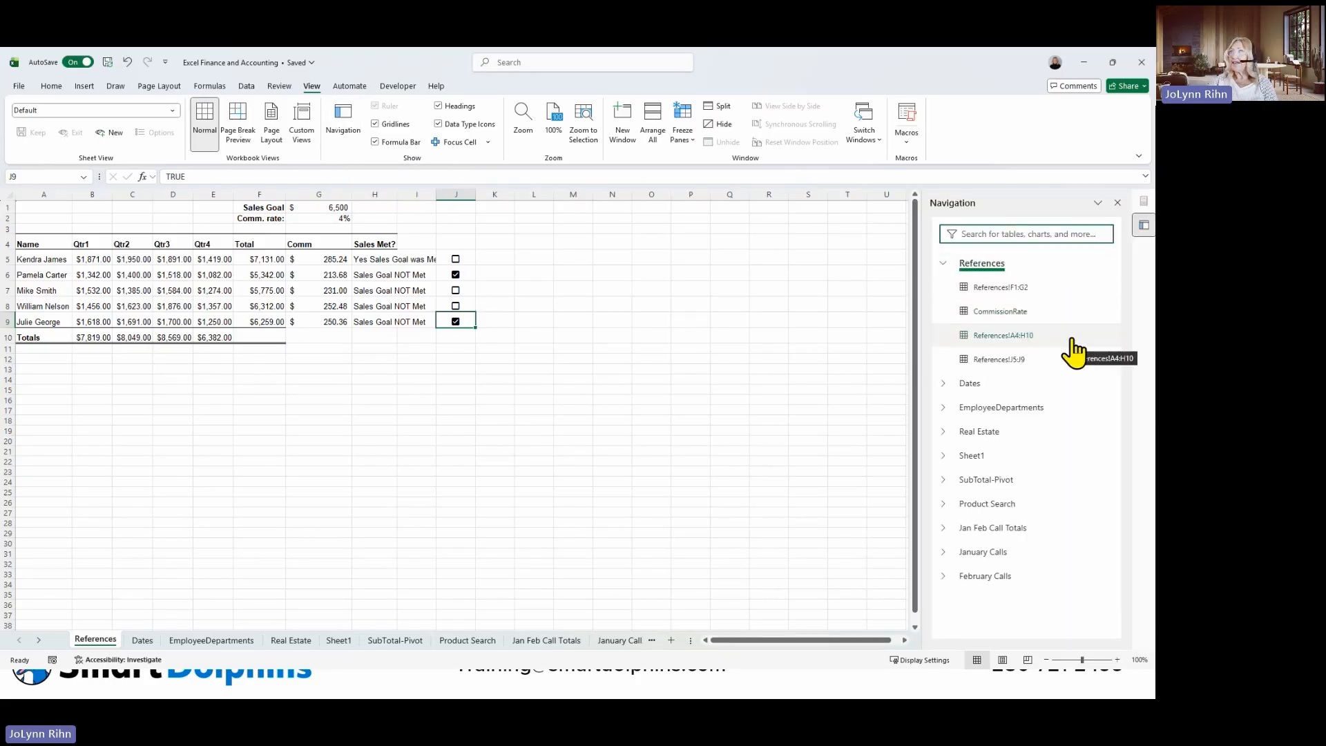
drag(1060, 201, 39, 228)
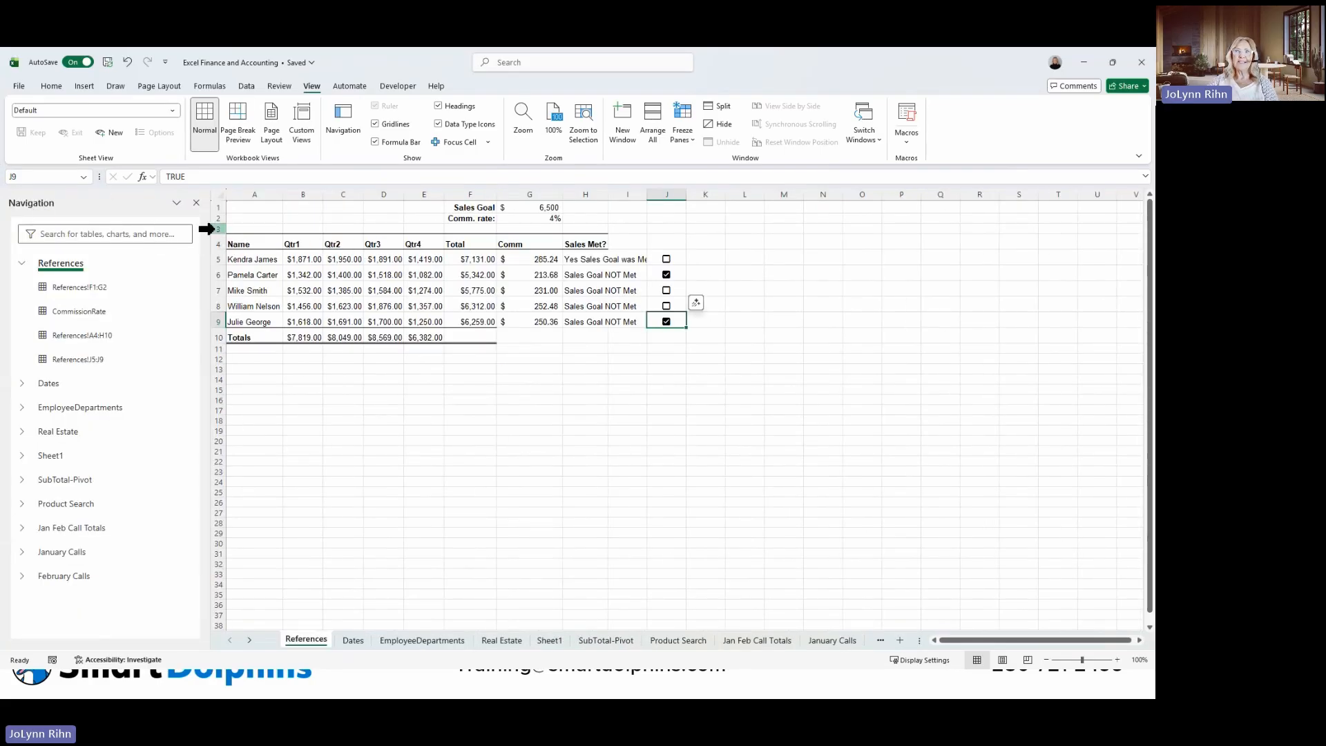
drag(208, 229, 136, 229)
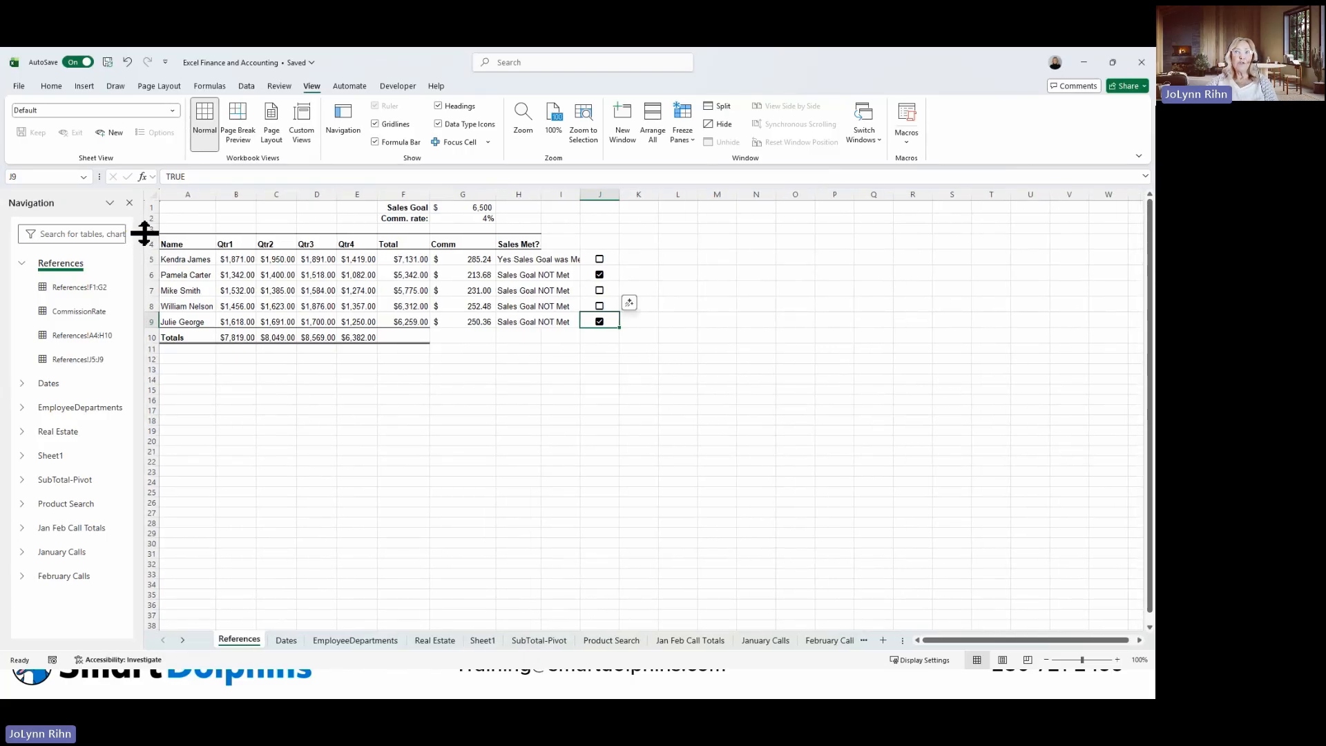
Use the Navigation pane to go to the Real Estate sheet, the CommissionRate cell and the range 'Real Estate'!A10:C10.
click(58, 432)
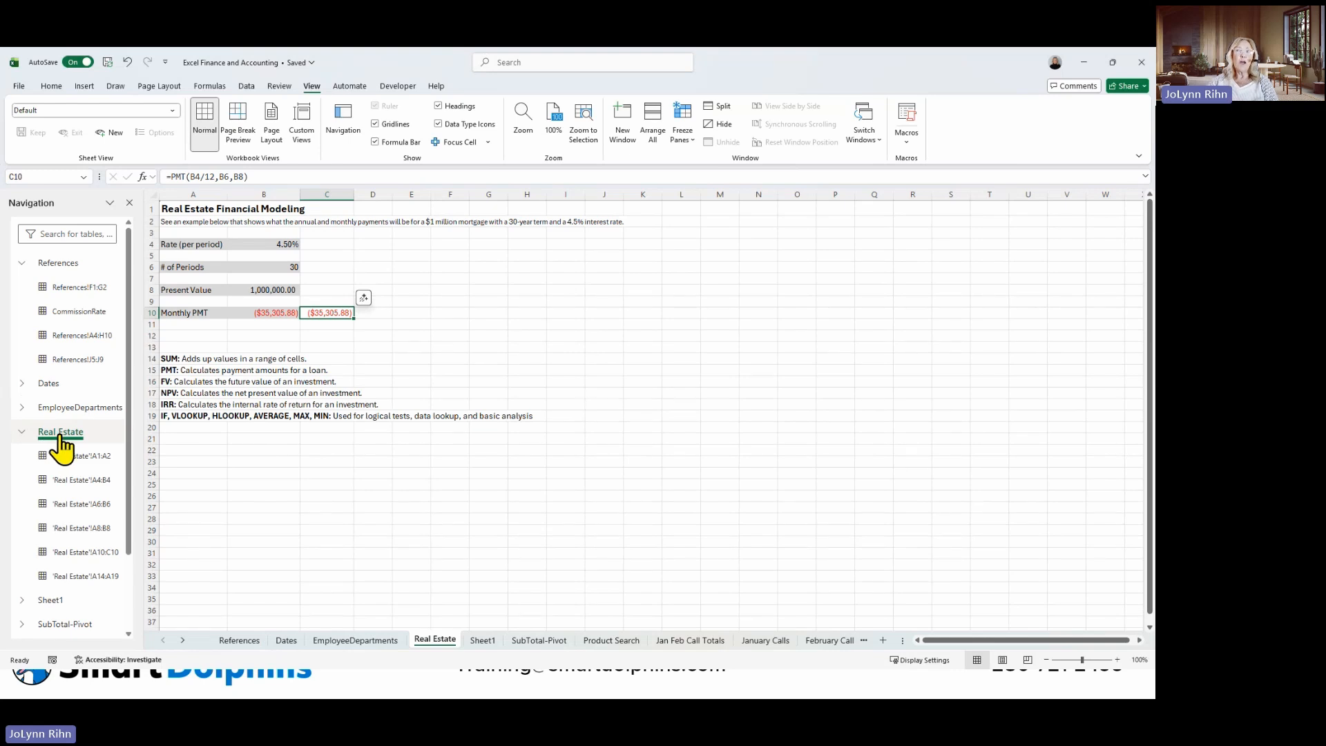
click(78, 312)
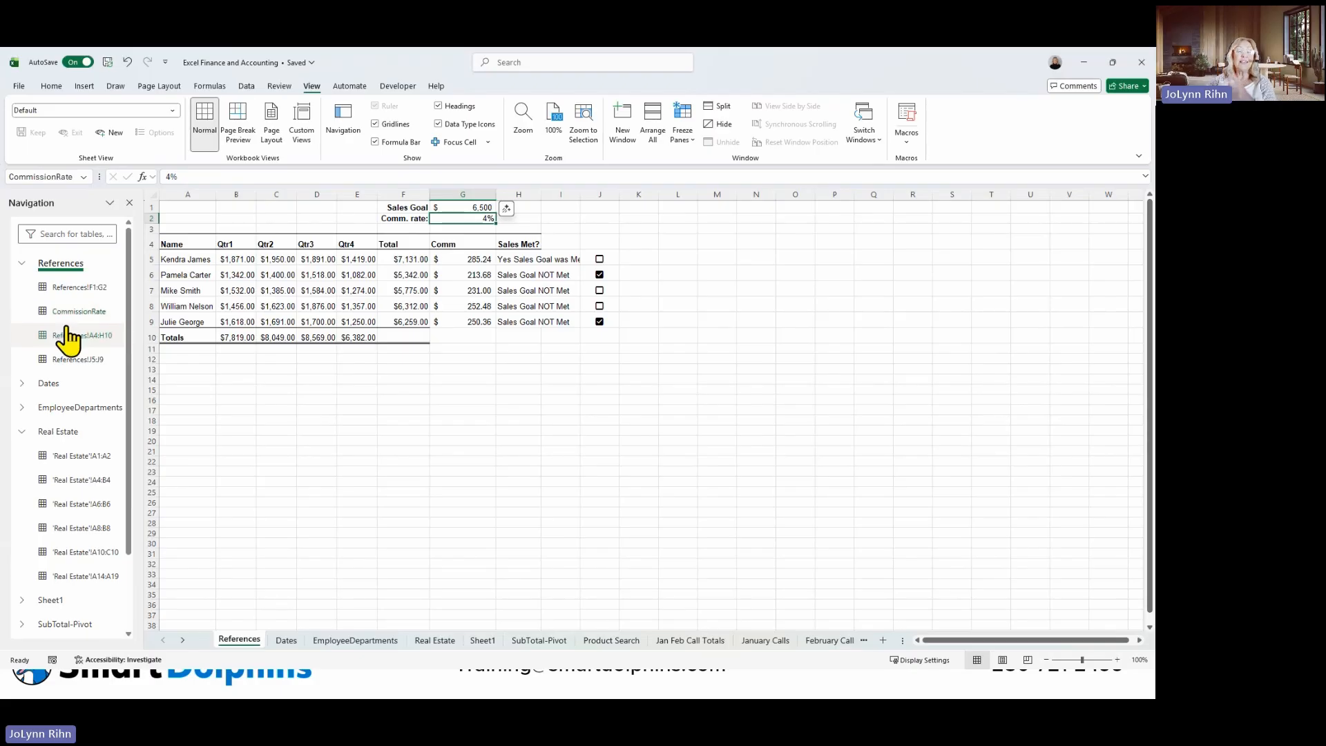
click(55, 552)
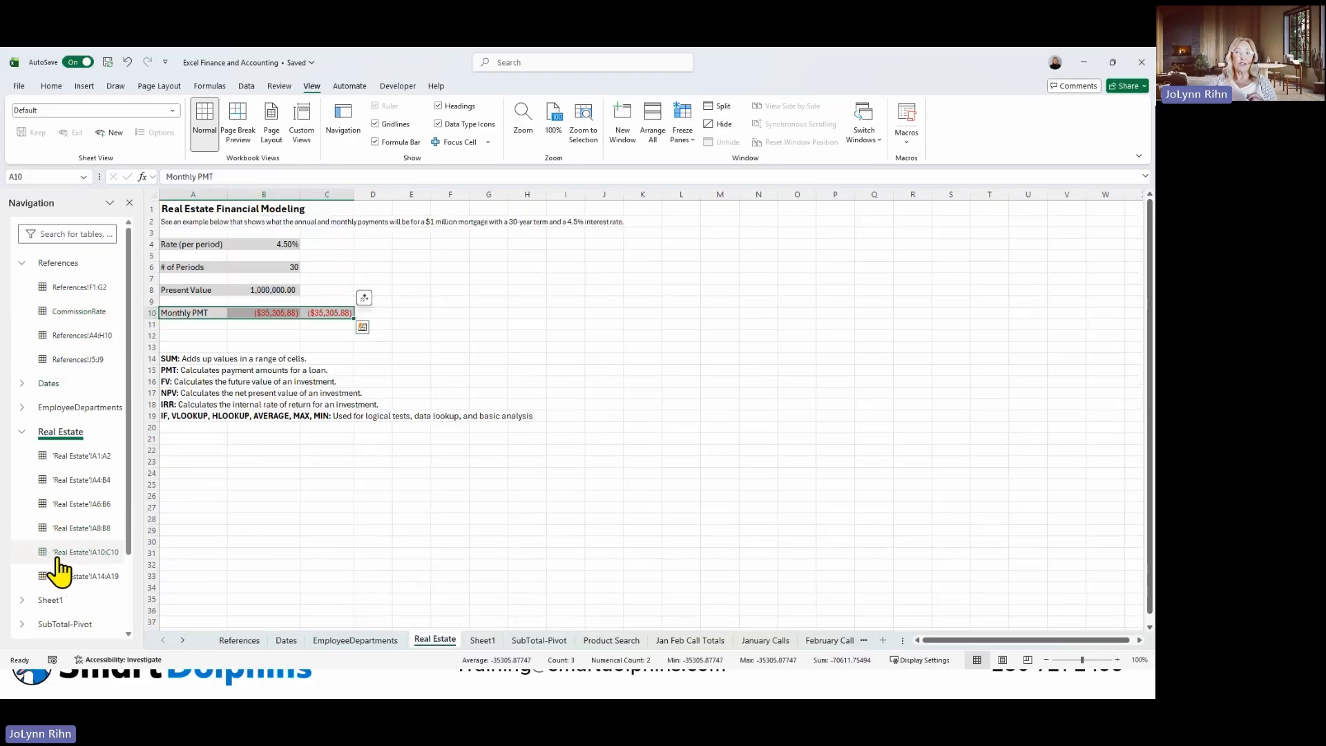
Use the Navigation pane to go to cell Sheet1!A1 and the range References!F1:G2.
click(23, 601)
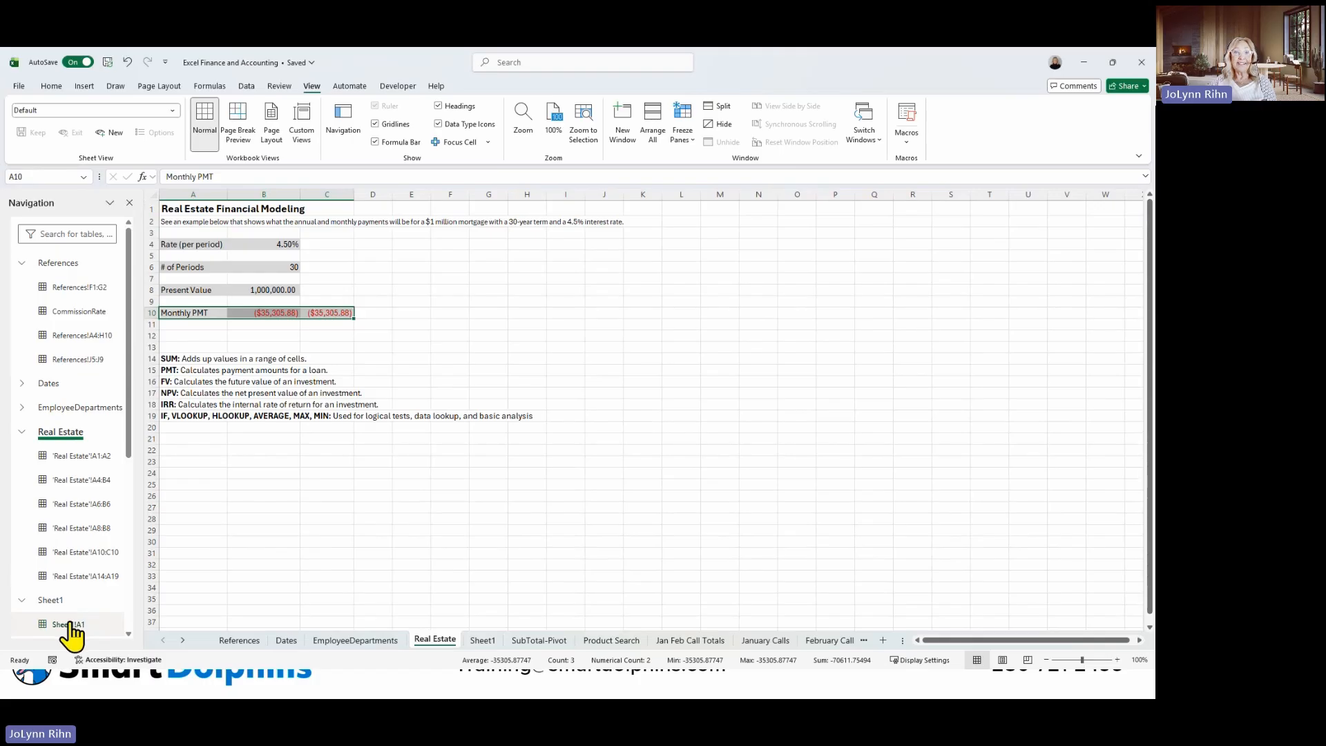
click(68, 625)
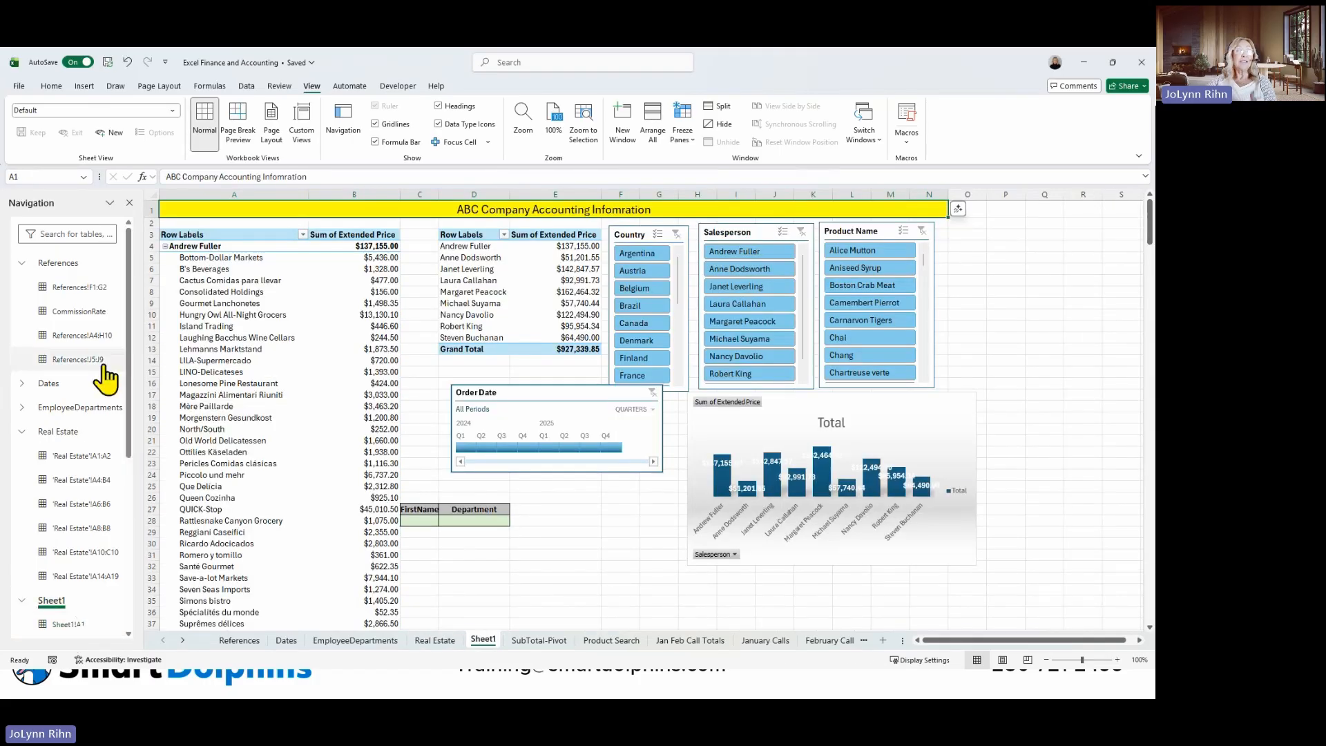
click(81, 287)
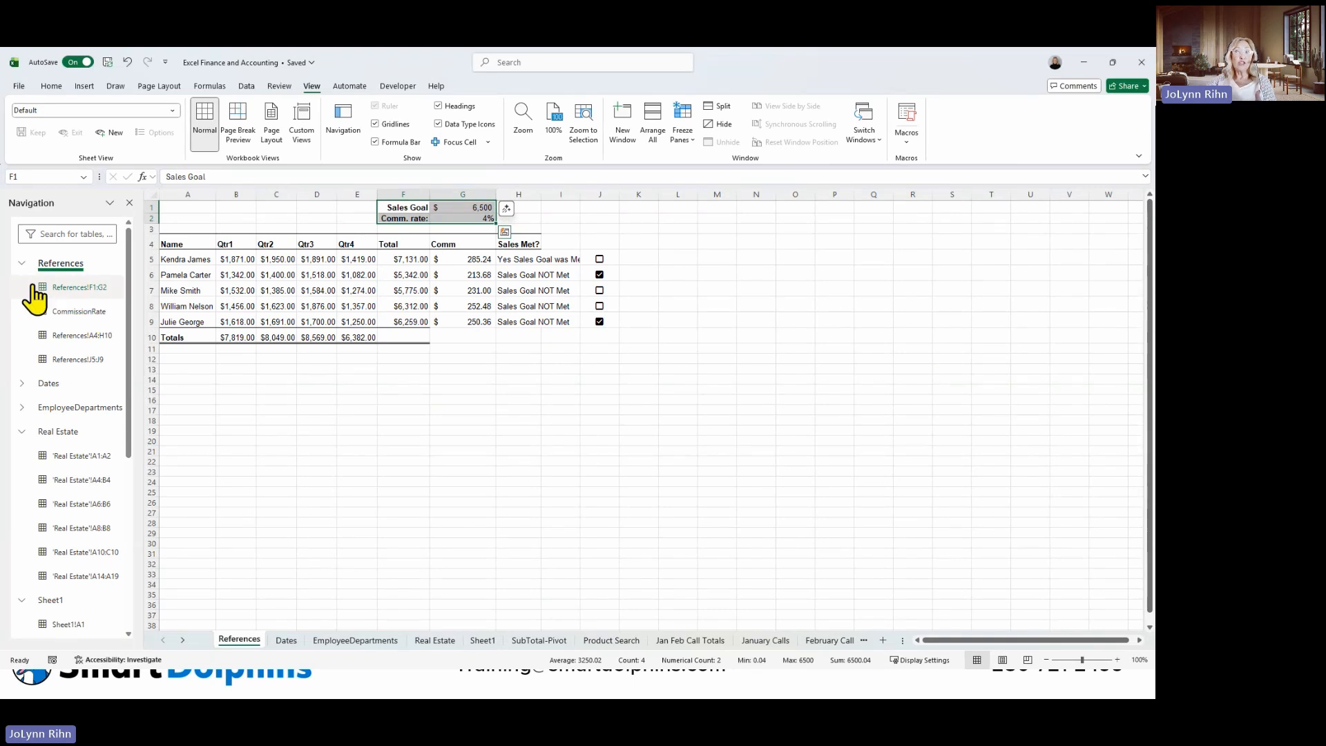
Collapse the References, Real Estate and Sheet1 entries in the Navigation pane and go to the Product Search sheet.
click(22, 263)
click(21, 335)
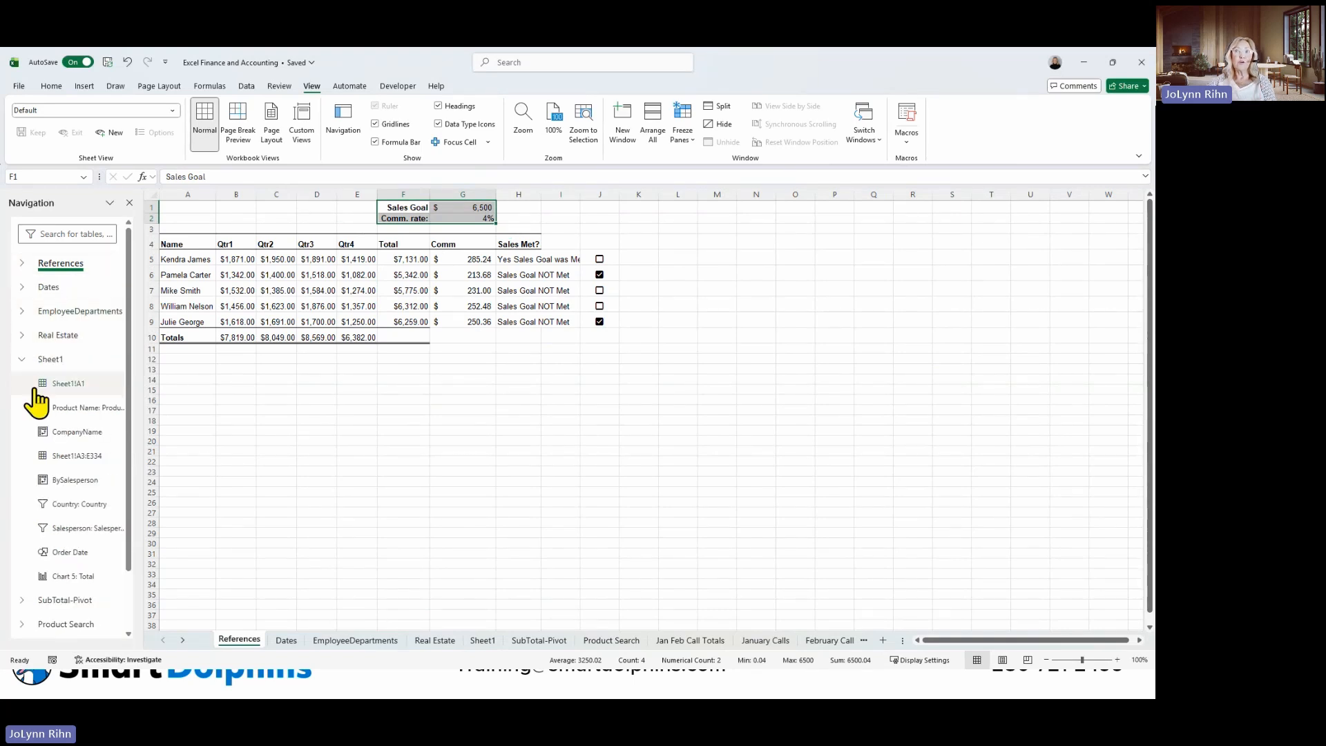
click(22, 359)
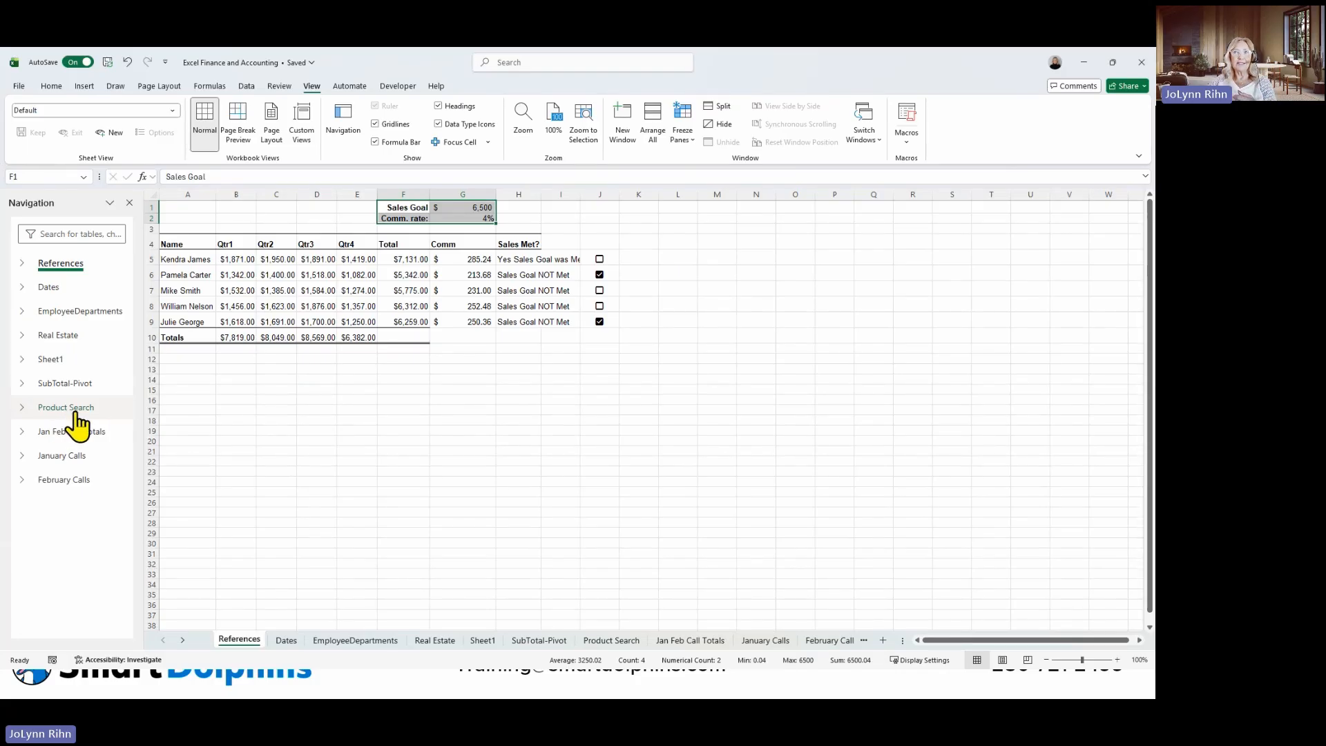
click(75, 413)
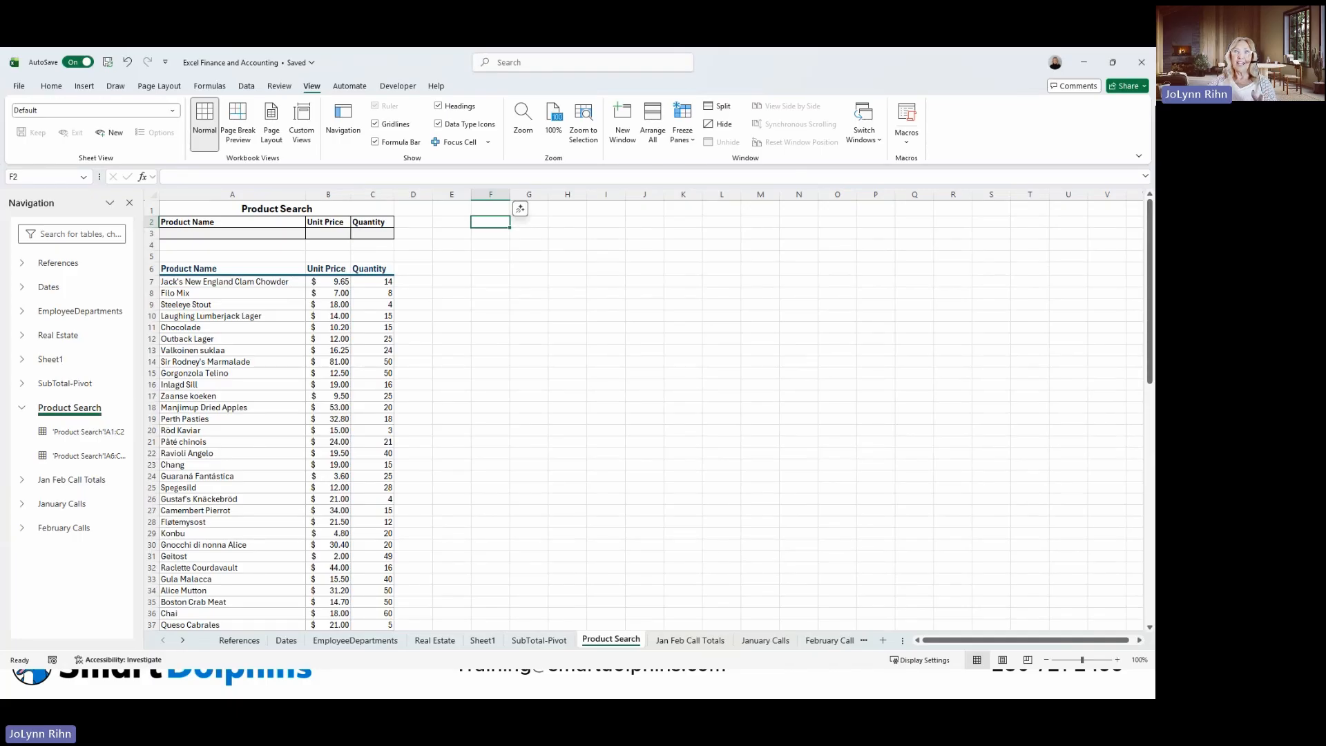
Go to the SubTotal-Pivot sheet, select cell D12 and turn on Focus Cell.
click(549, 642)
click(380, 324)
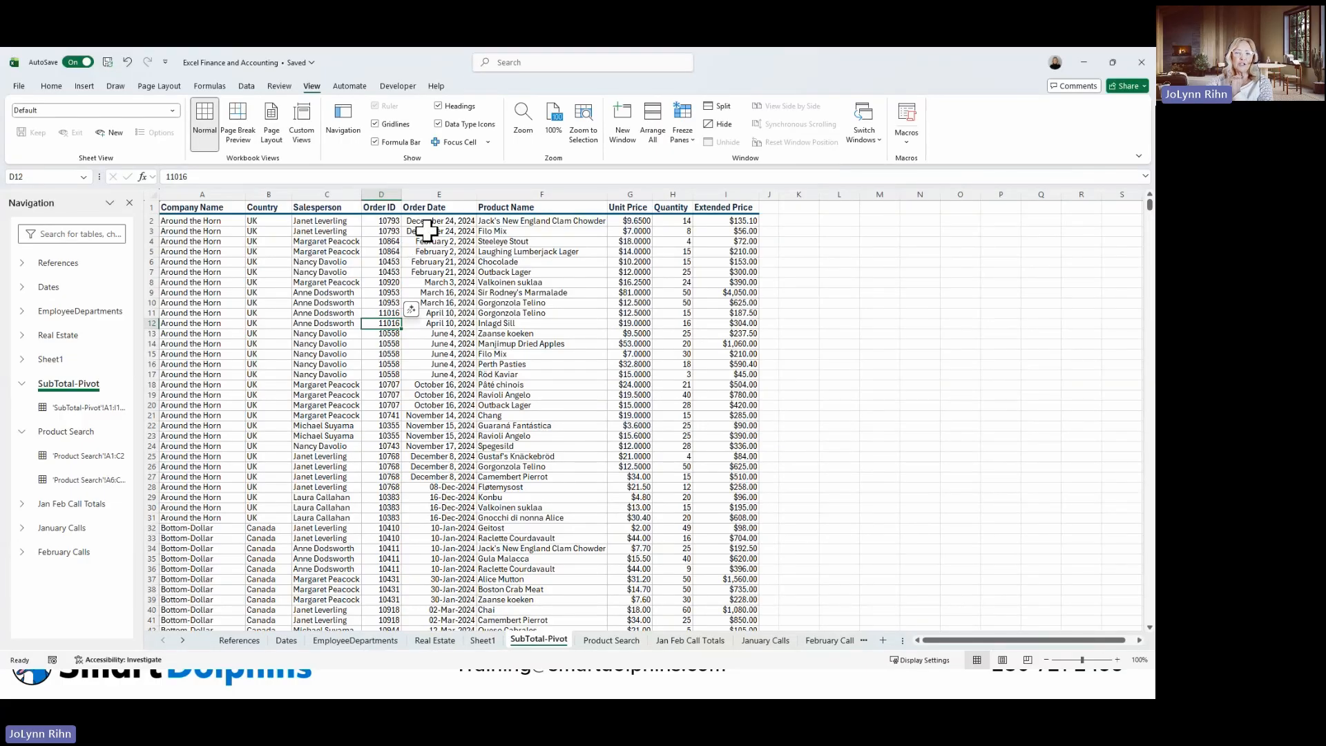
click(461, 145)
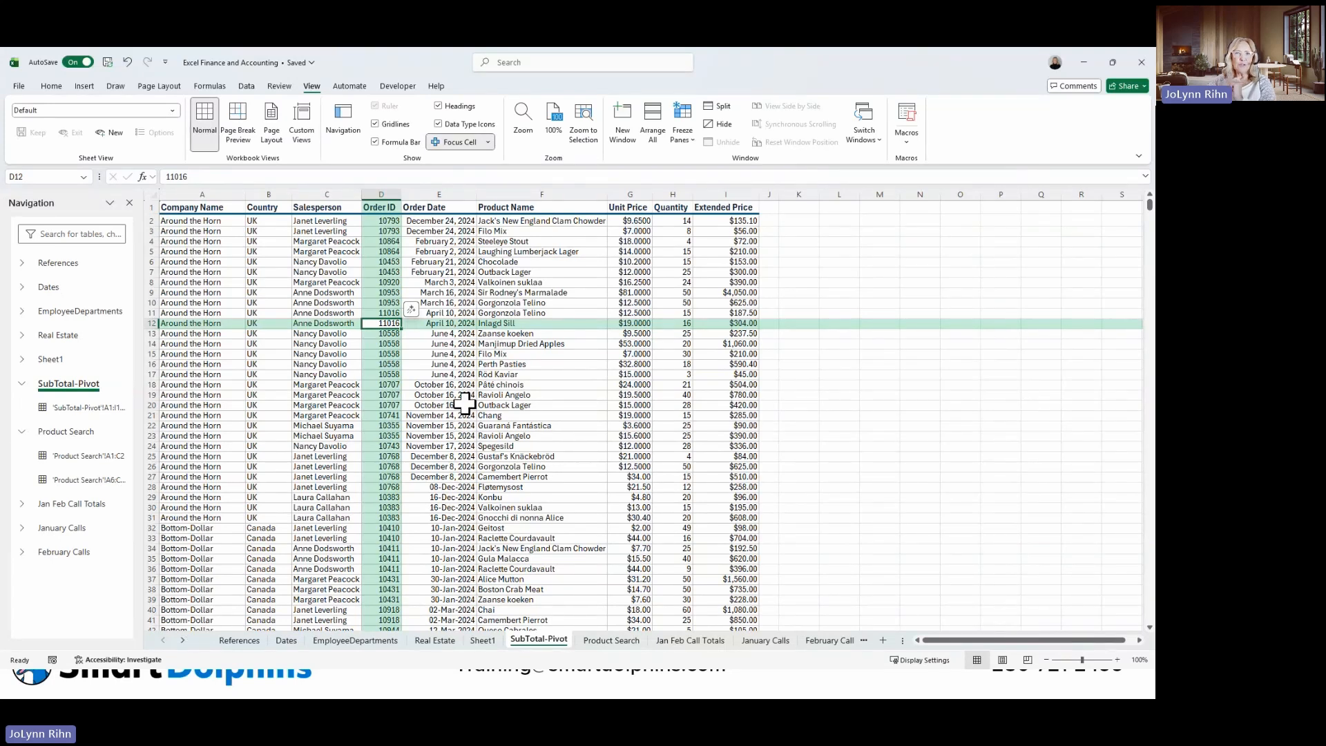
Examine the Focus Cell highlighting on cells in the Order ID, Product Name, Salesperson, Country and Order Date columns, ending at E11, and turn it off.
click(384, 384)
click(391, 417)
click(389, 446)
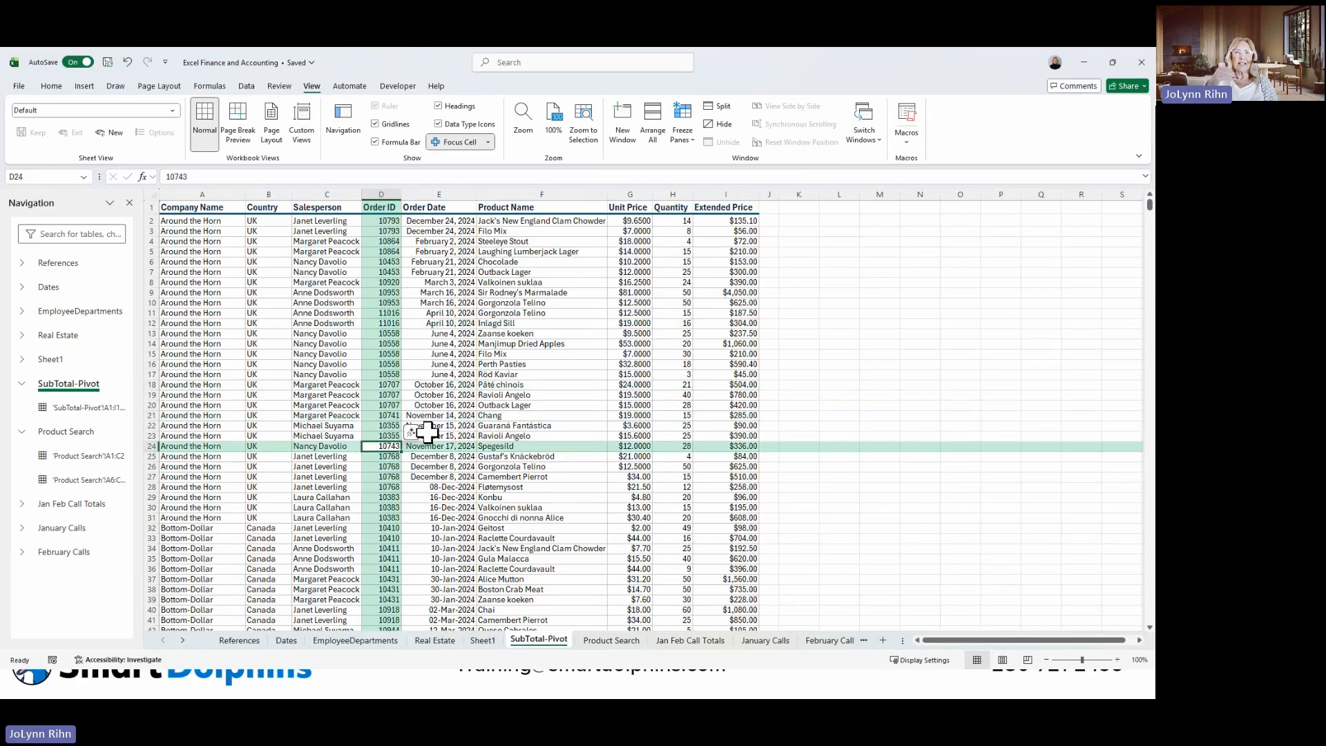
click(524, 404)
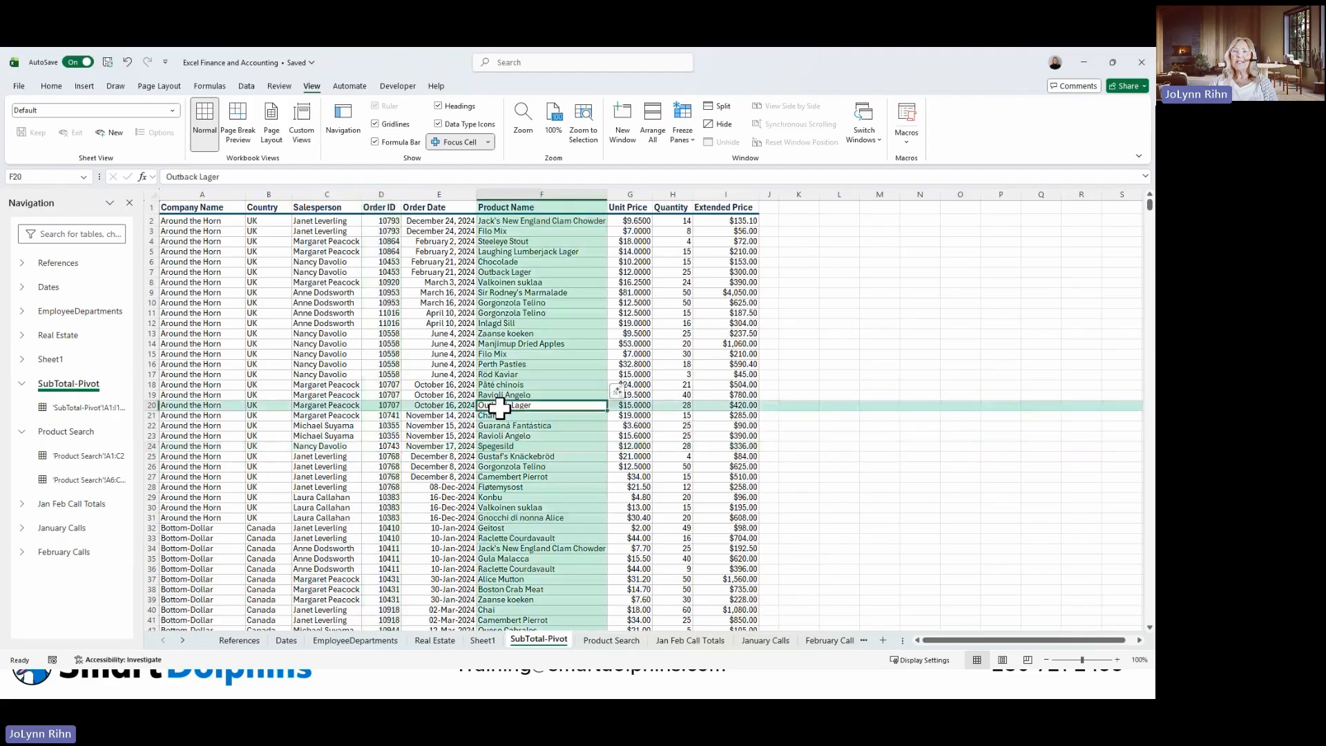
click(328, 371)
click(261, 335)
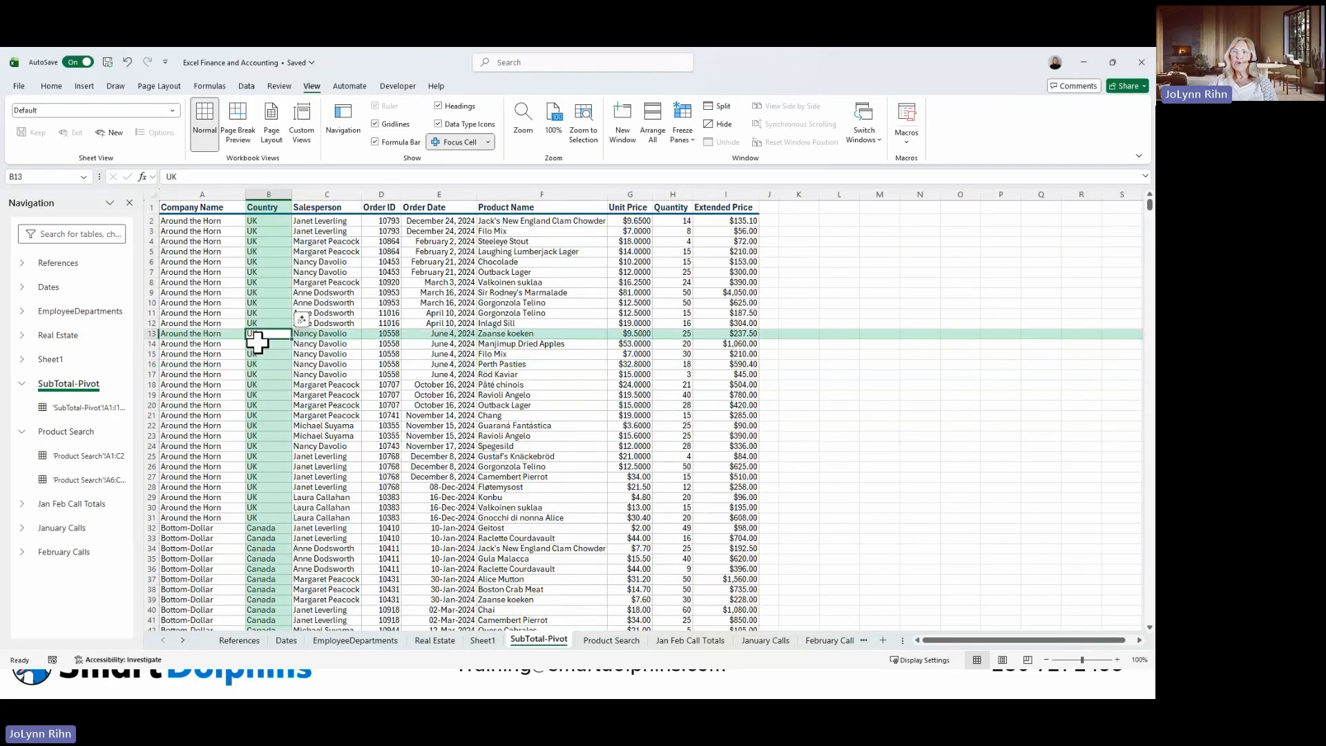
click(381, 384)
click(450, 313)
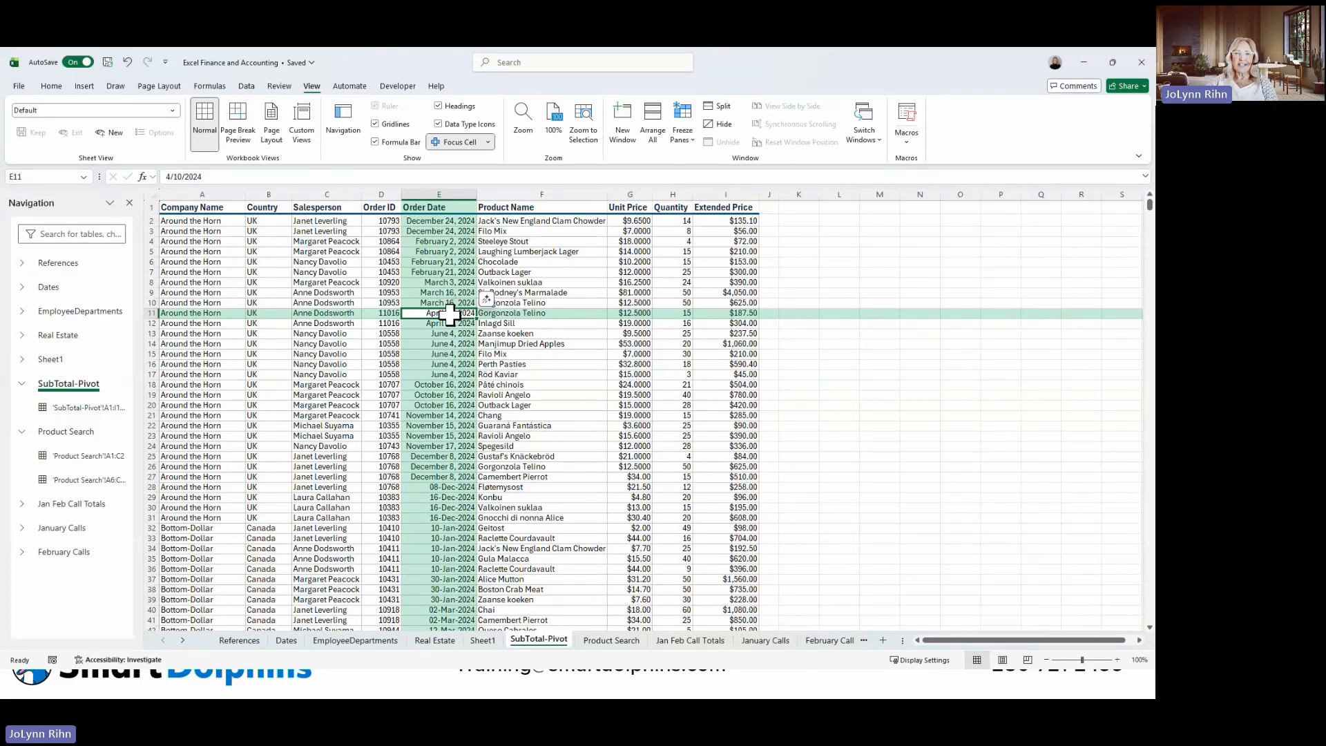
click(462, 143)
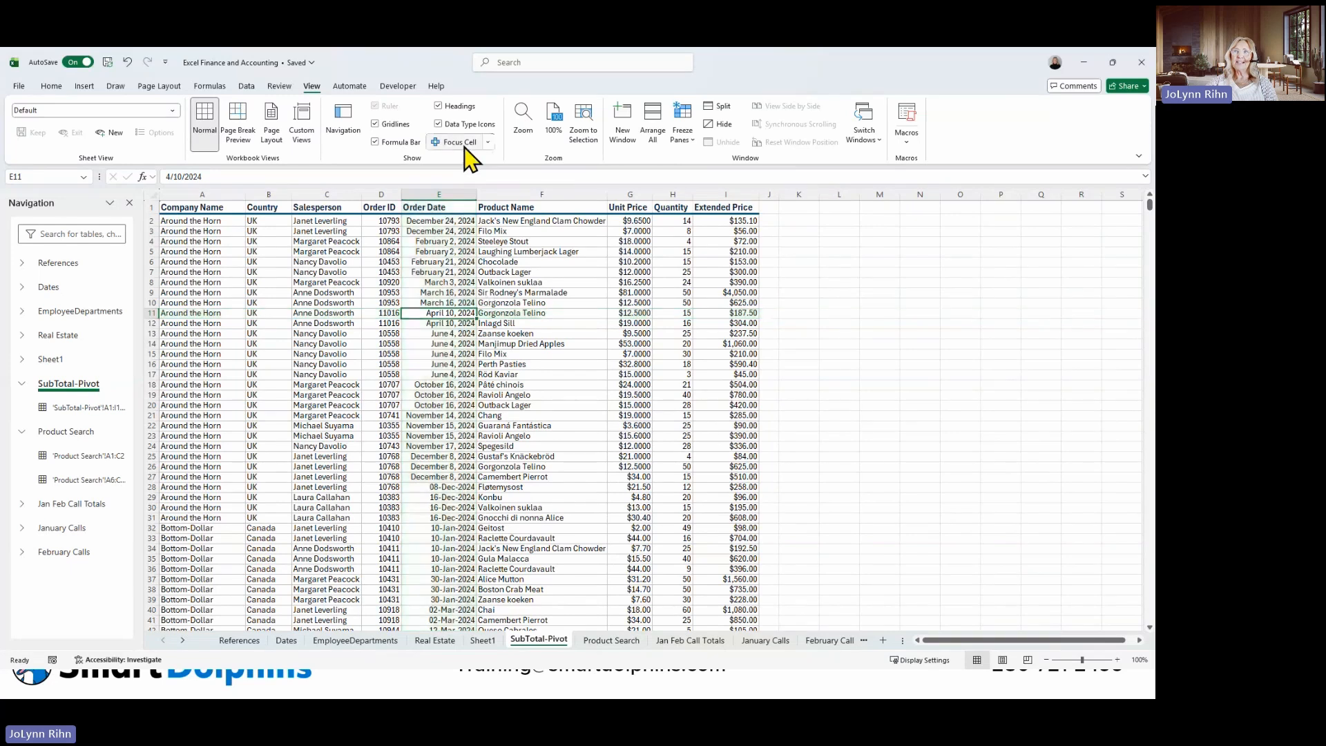